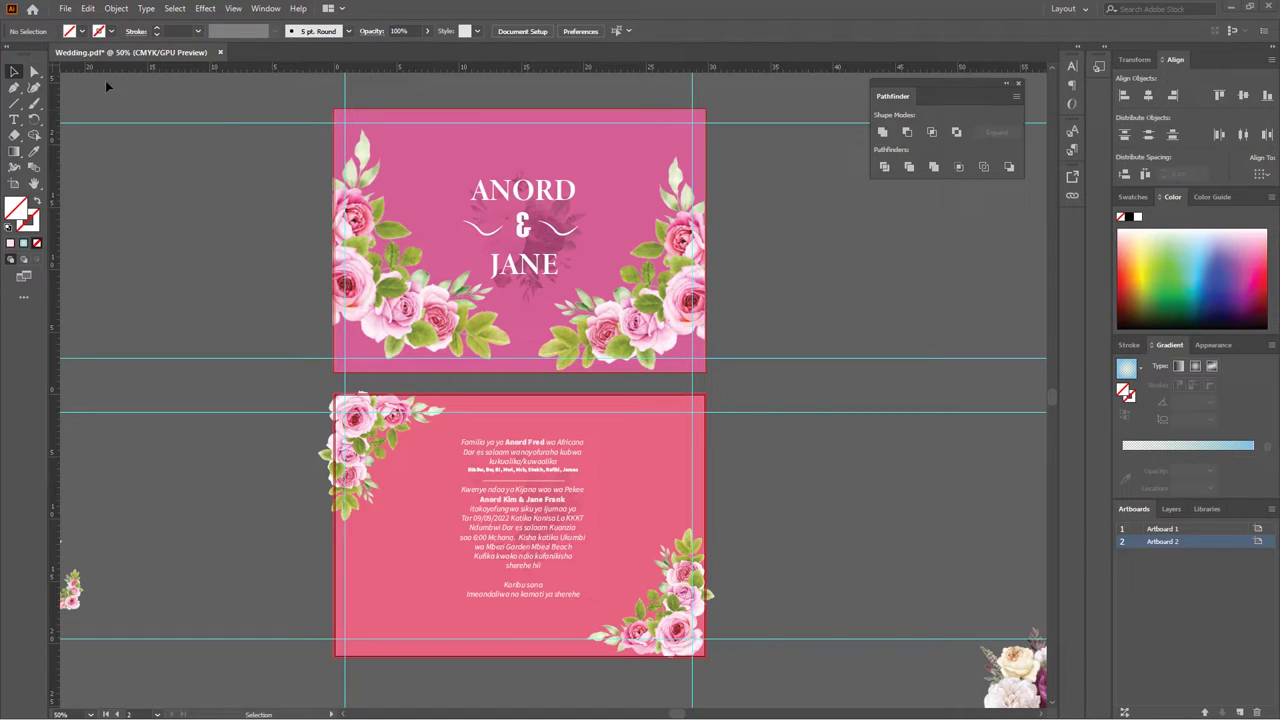
Step: Open the File menu over the finished pink and red wedding card design
click(67, 10)
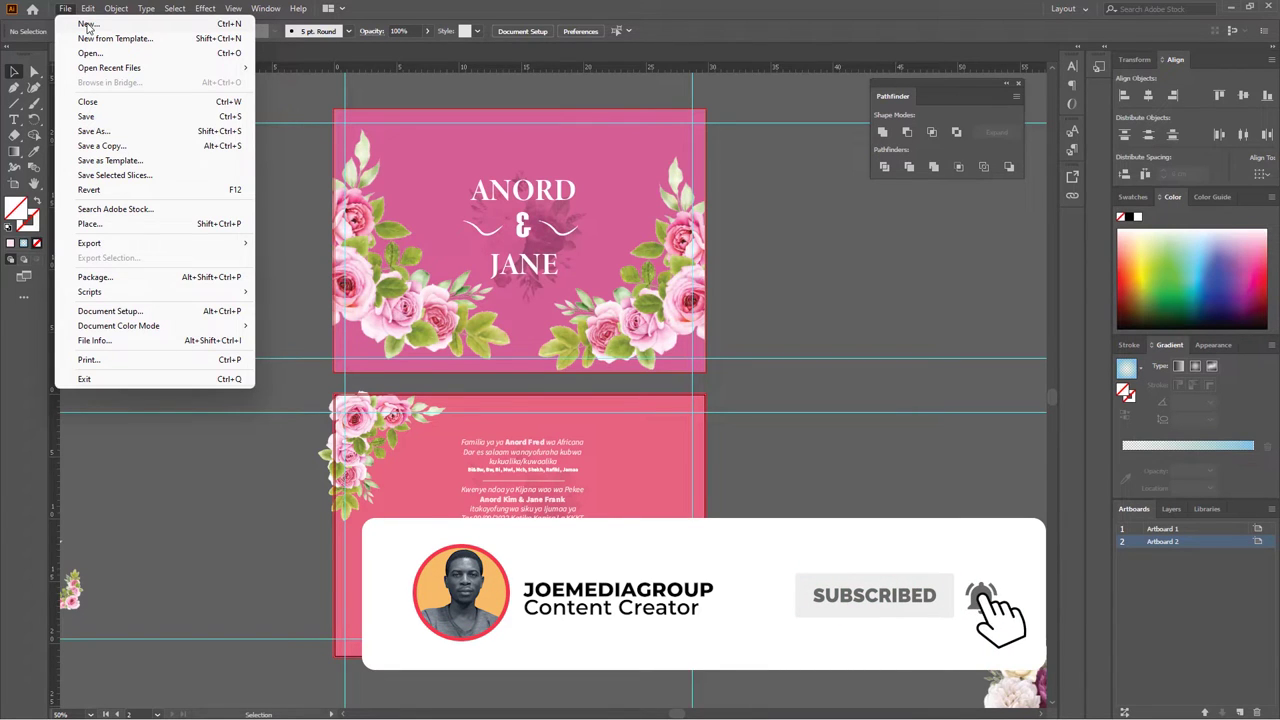
Step: Start a new A4 29.7×21 cm document with centimetre units
click(87, 26)
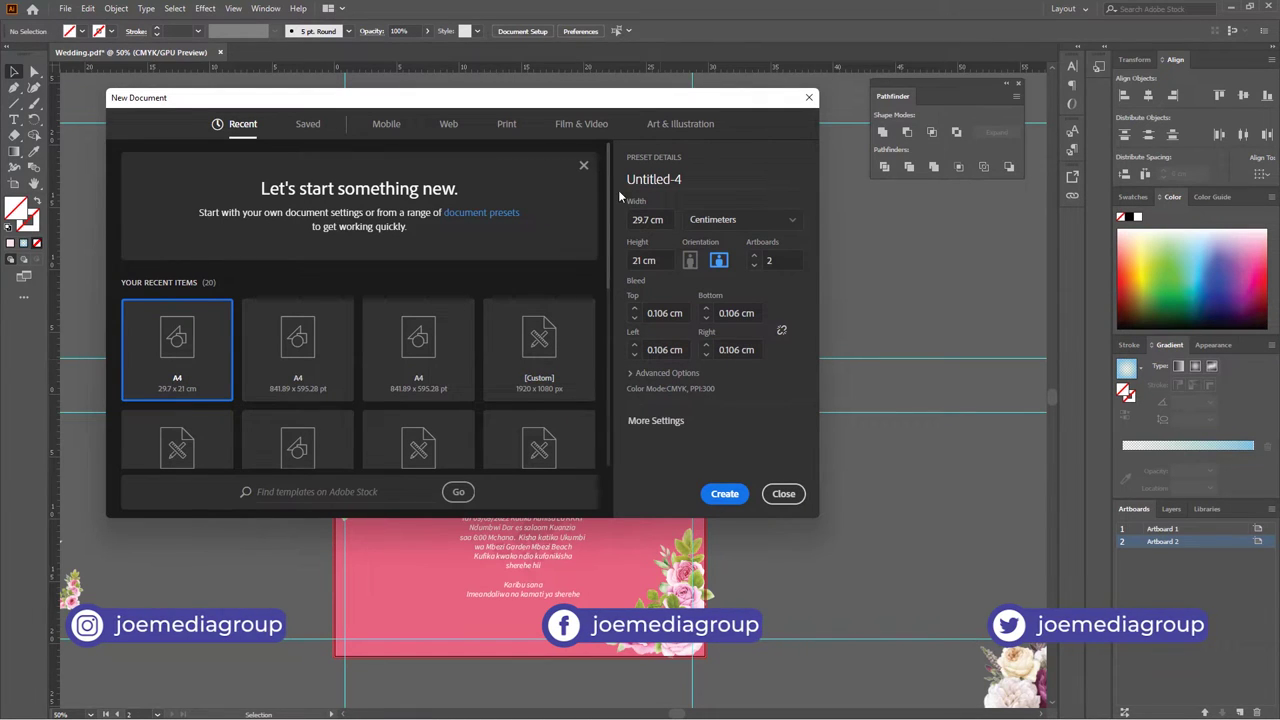
click(286, 363)
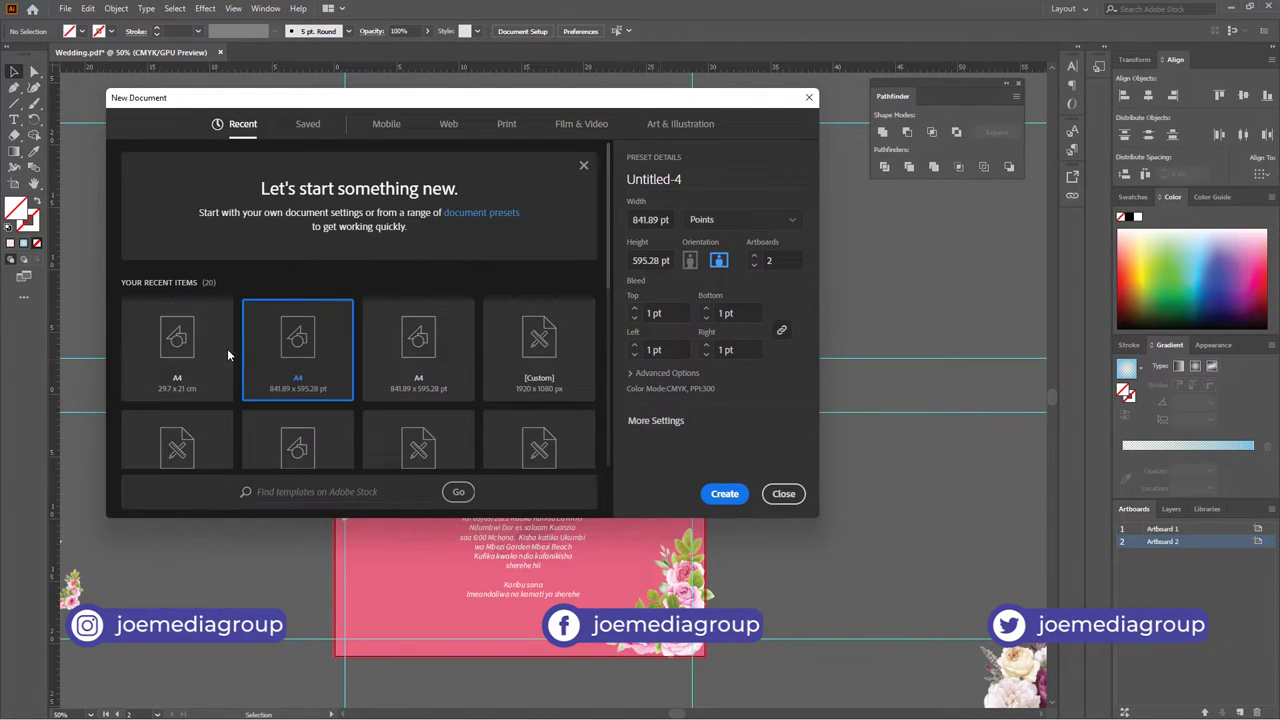
click(172, 344)
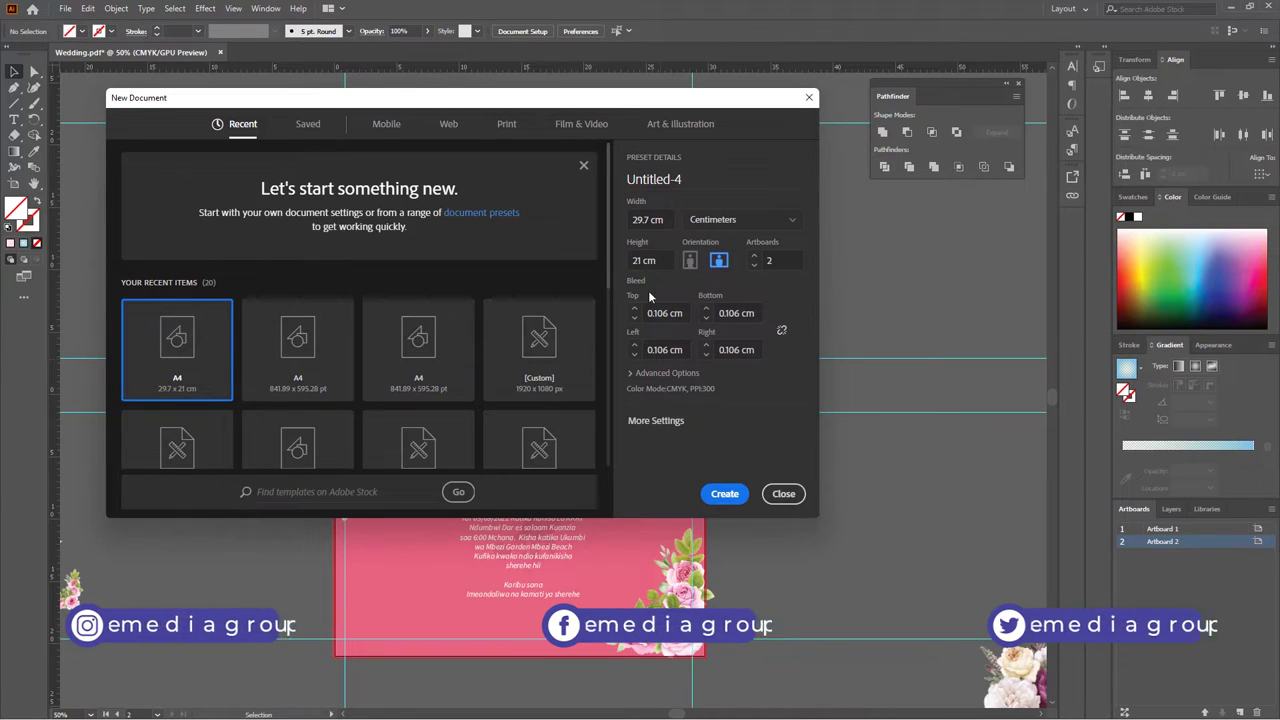
click(729, 219)
click(729, 288)
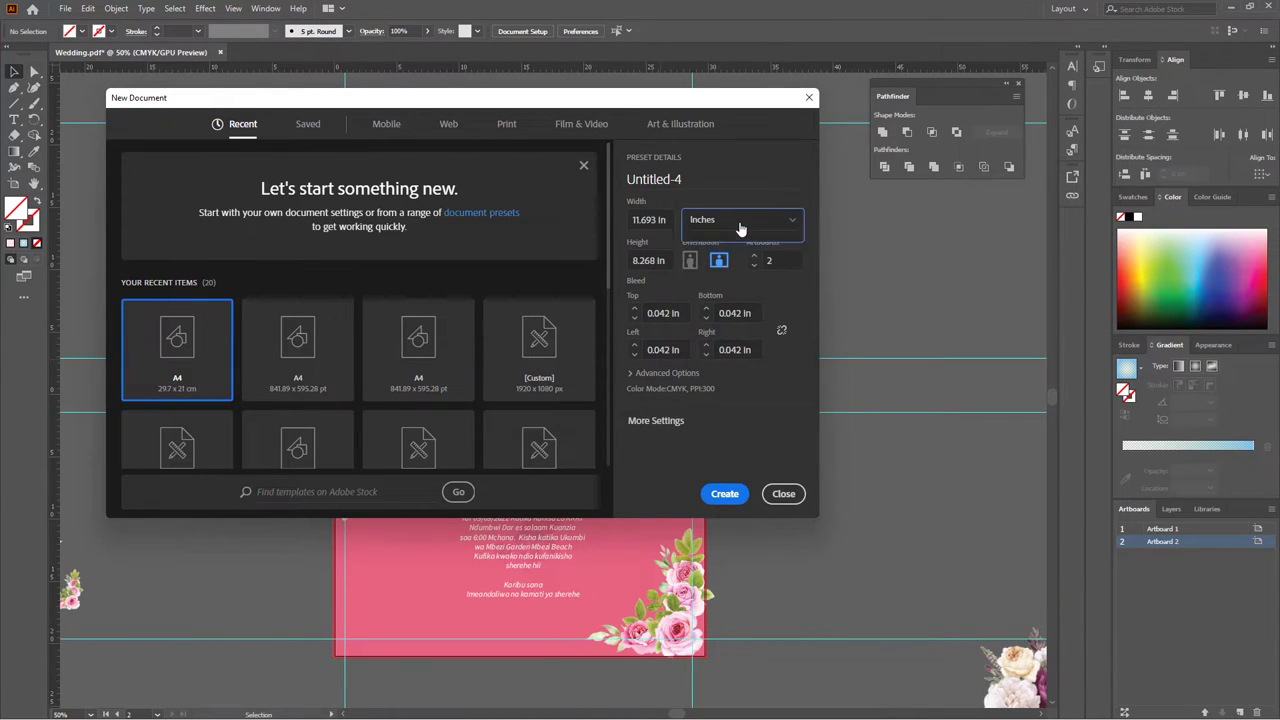
click(738, 222)
click(714, 335)
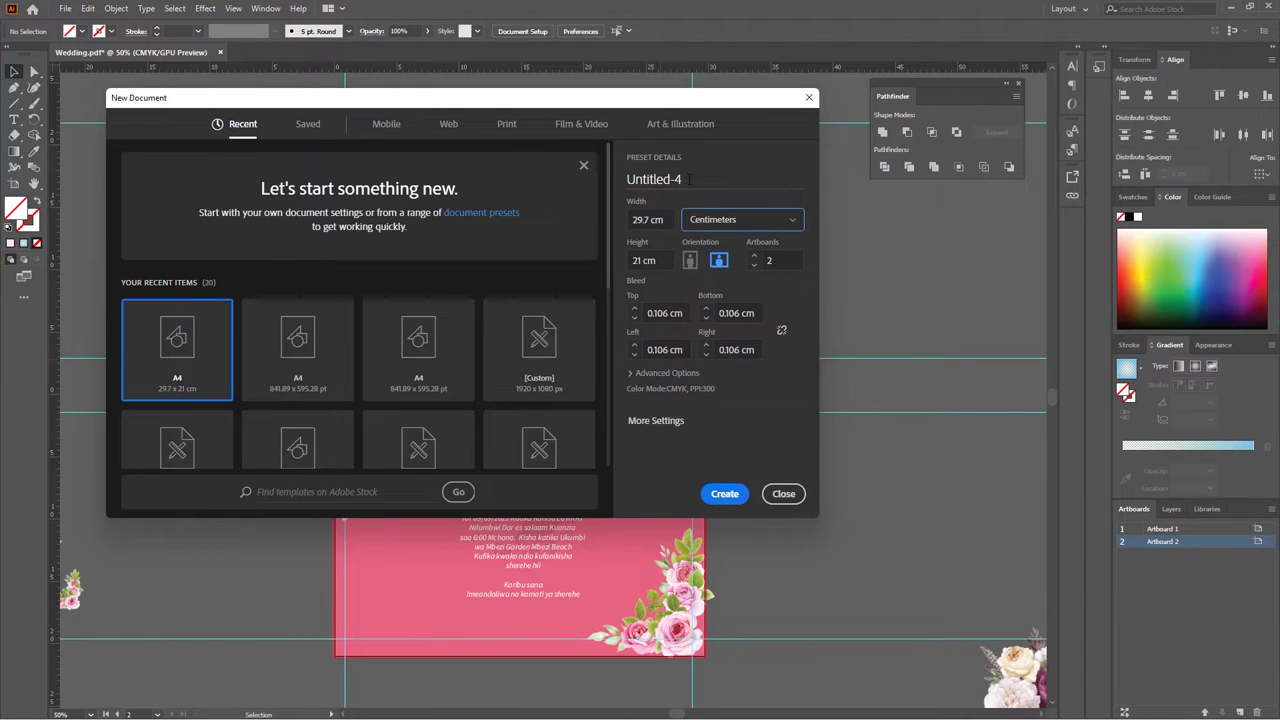
Step: Name the new document 'Wedding Card'
triple_click(689, 179)
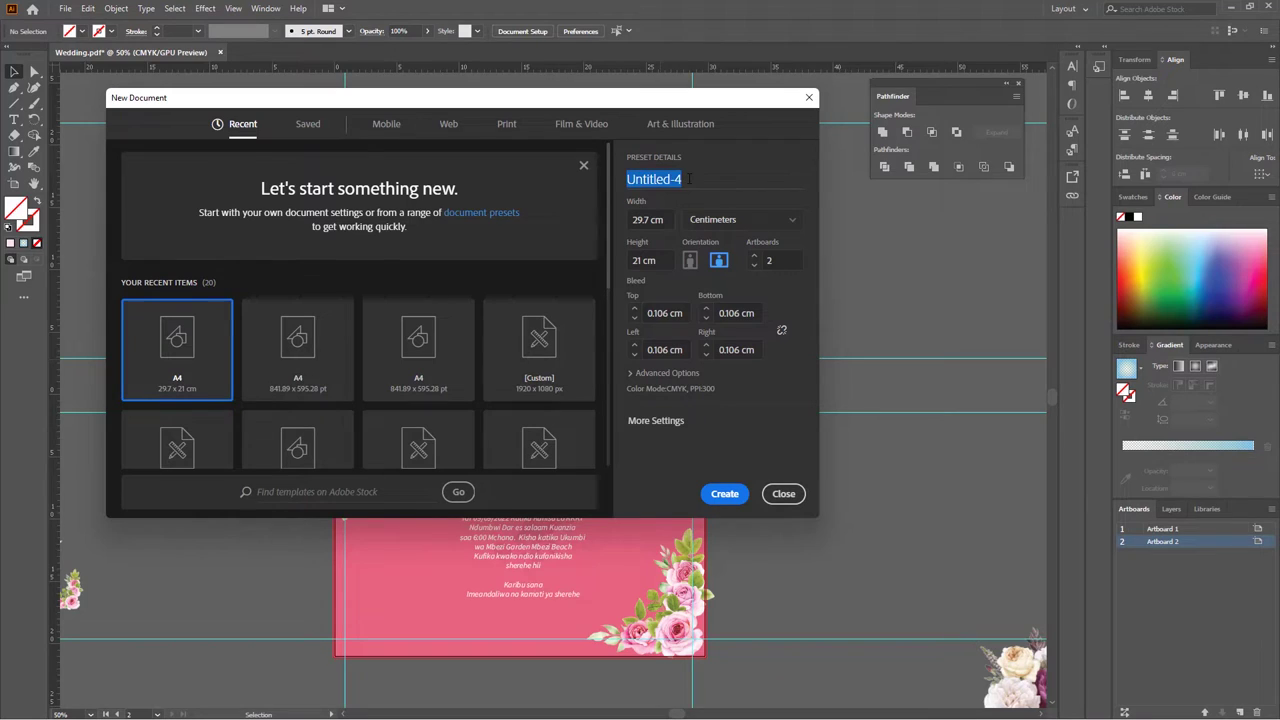
text(Wedd)
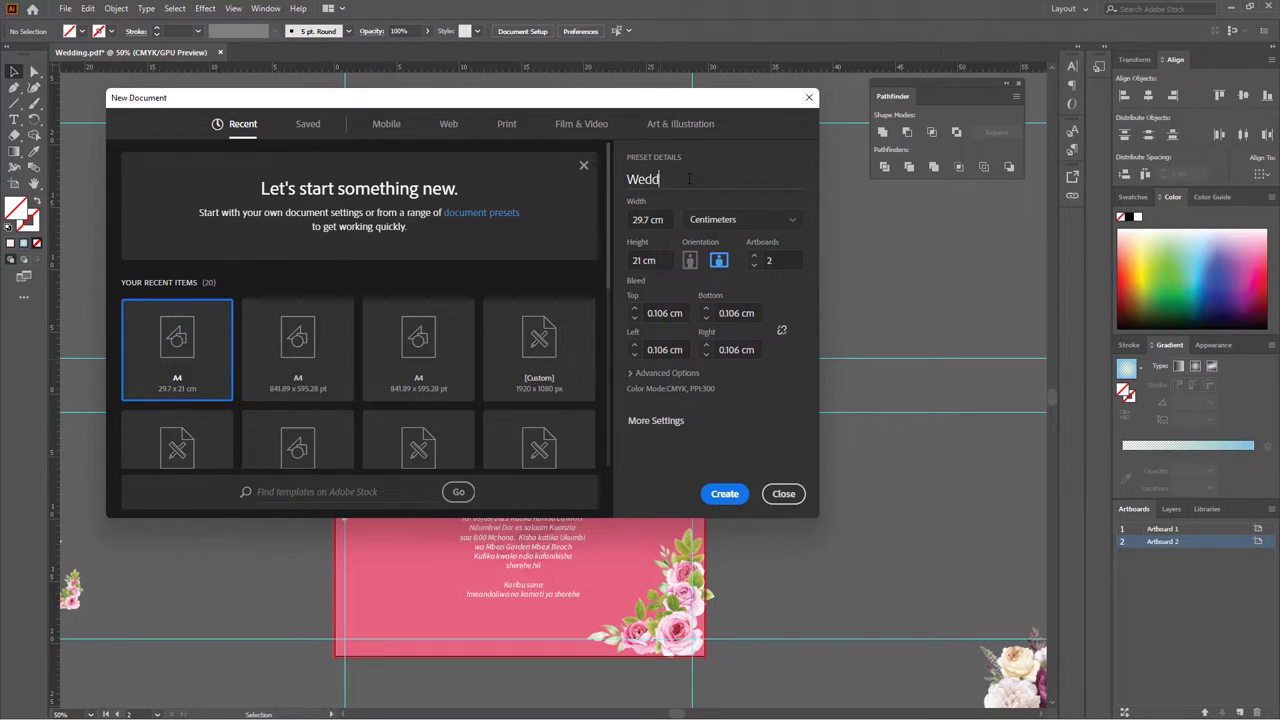
text(inmg)
key(BackSpace)
key(BackSpace)
text(g)
text( Card)
Step: Link all four bleeds, raise them to 0.8 cm, and create the document
click(634, 310)
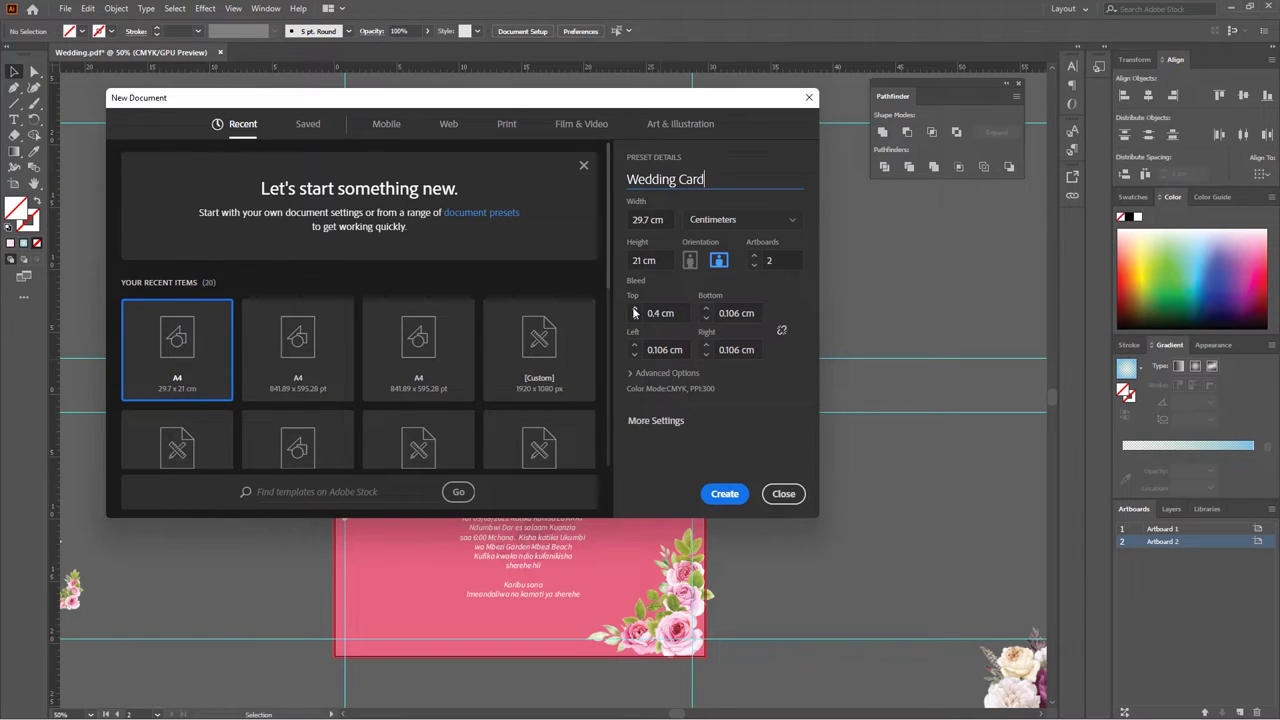
click(782, 330)
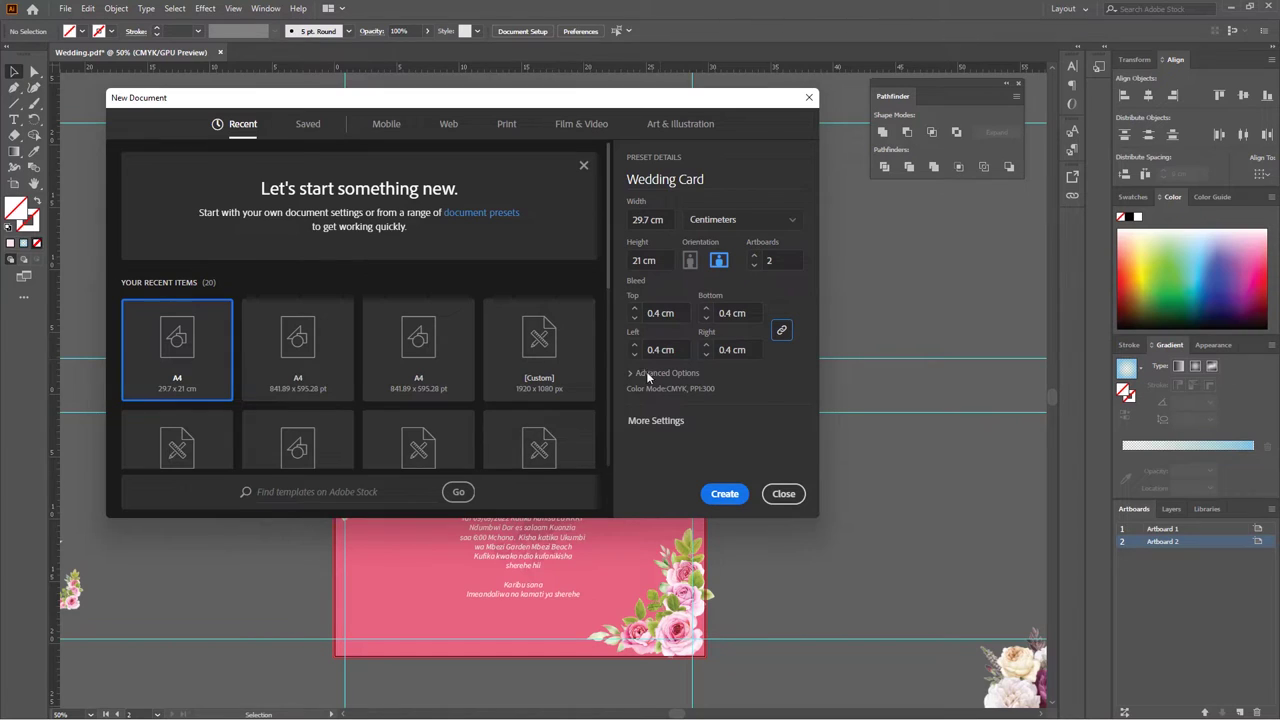
click(635, 310)
click(746, 221)
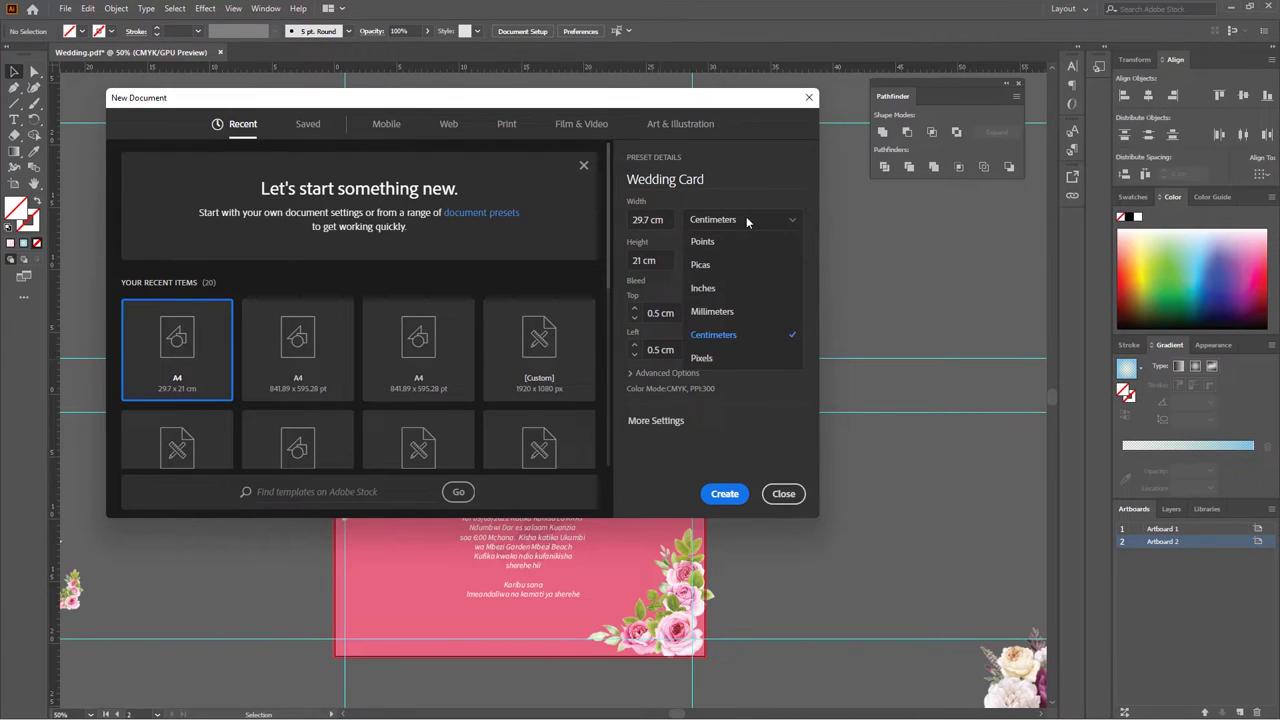
click(703, 358)
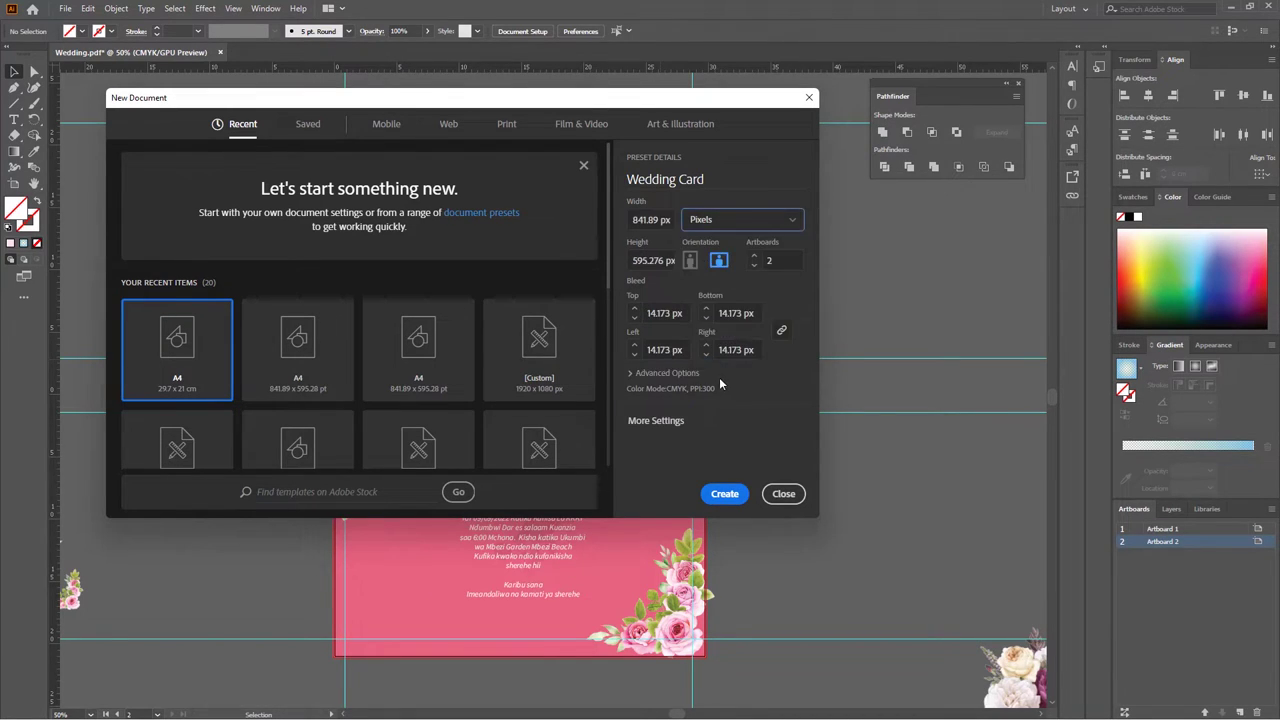
click(728, 222)
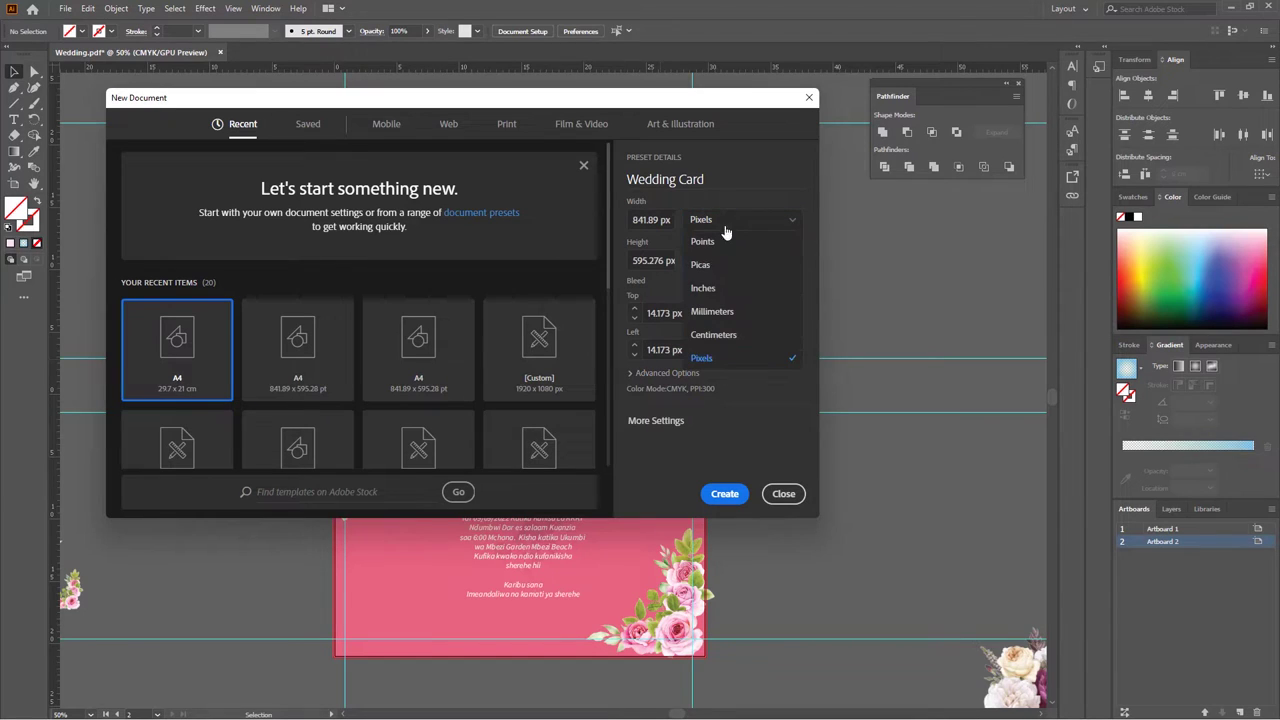
click(722, 336)
click(635, 310)
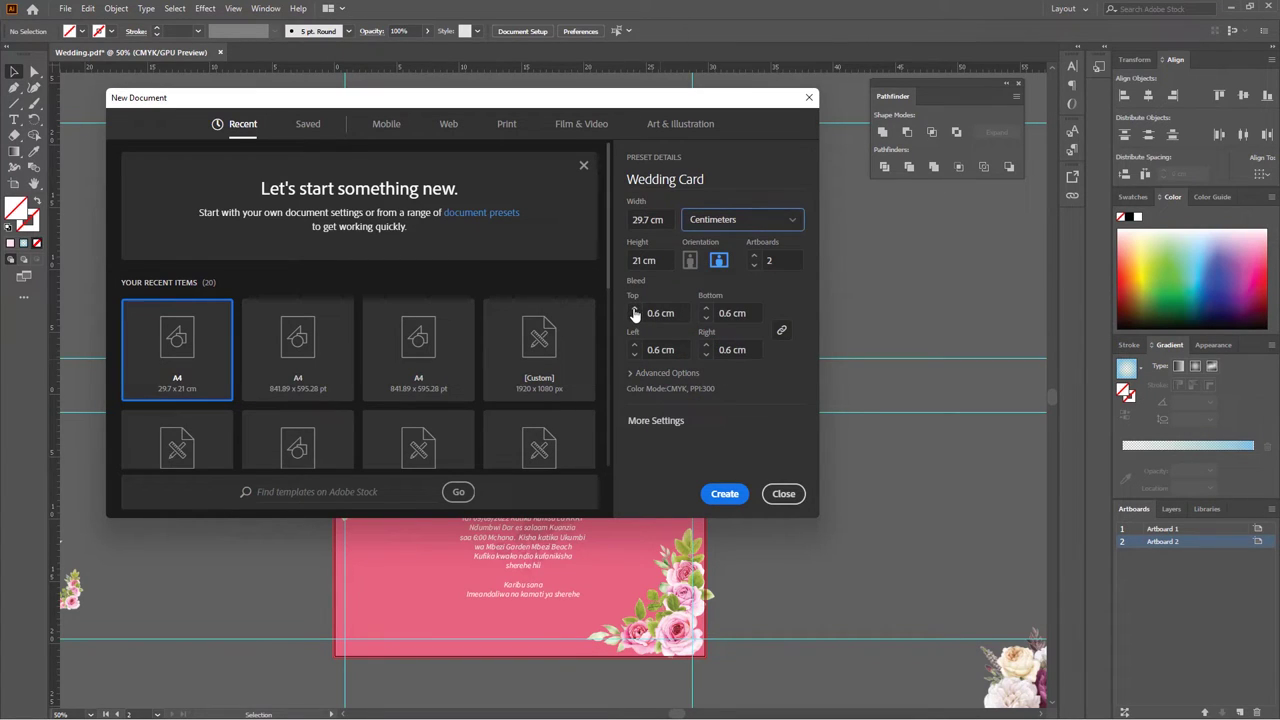
click(635, 310)
click(635, 310)
click(635, 310)
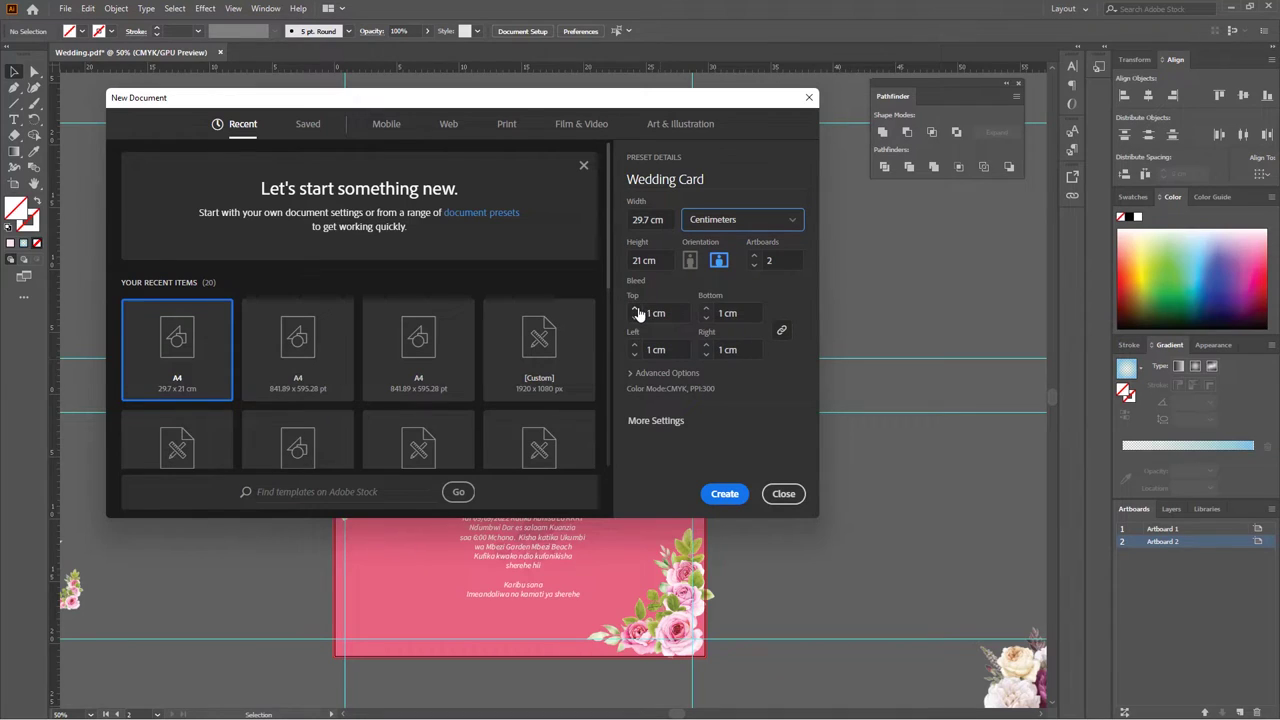
click(646, 427)
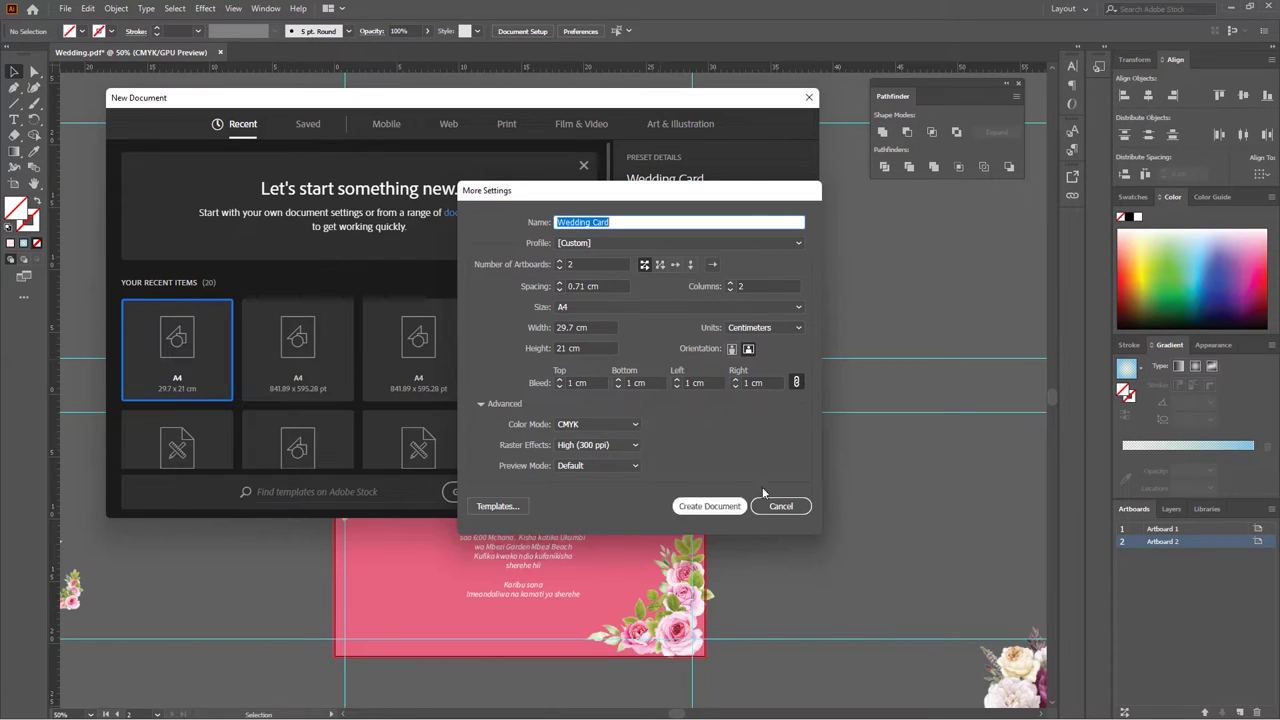
click(708, 506)
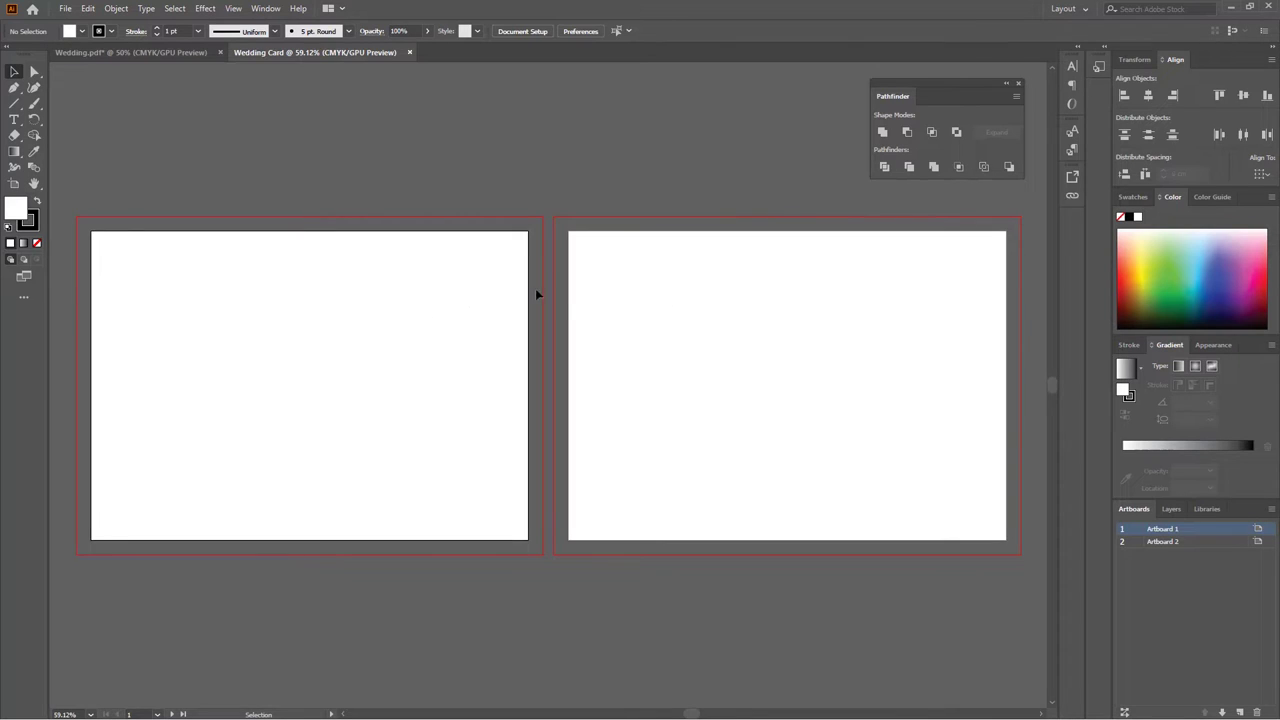
Step: Rename artboard 1 to 'Font' and artboard 2 to 'Inside', zoomed out to show both
key(ctrl+minus)
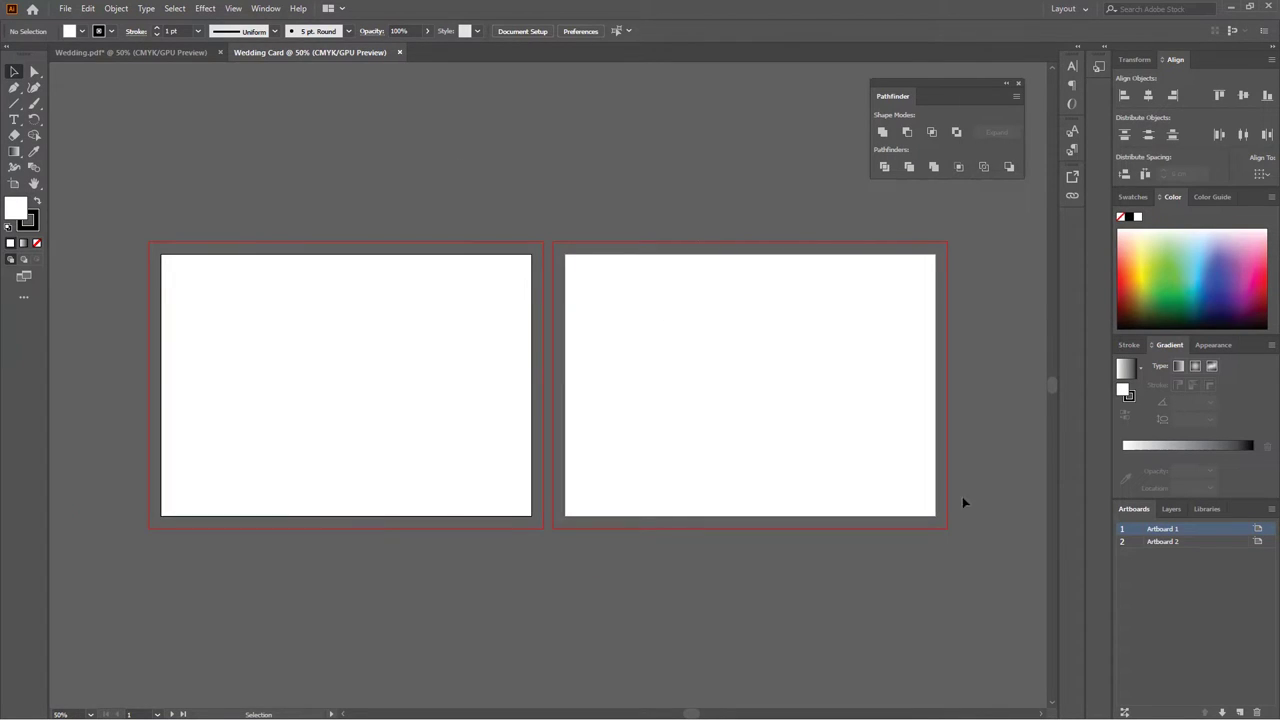
double_click(1168, 530)
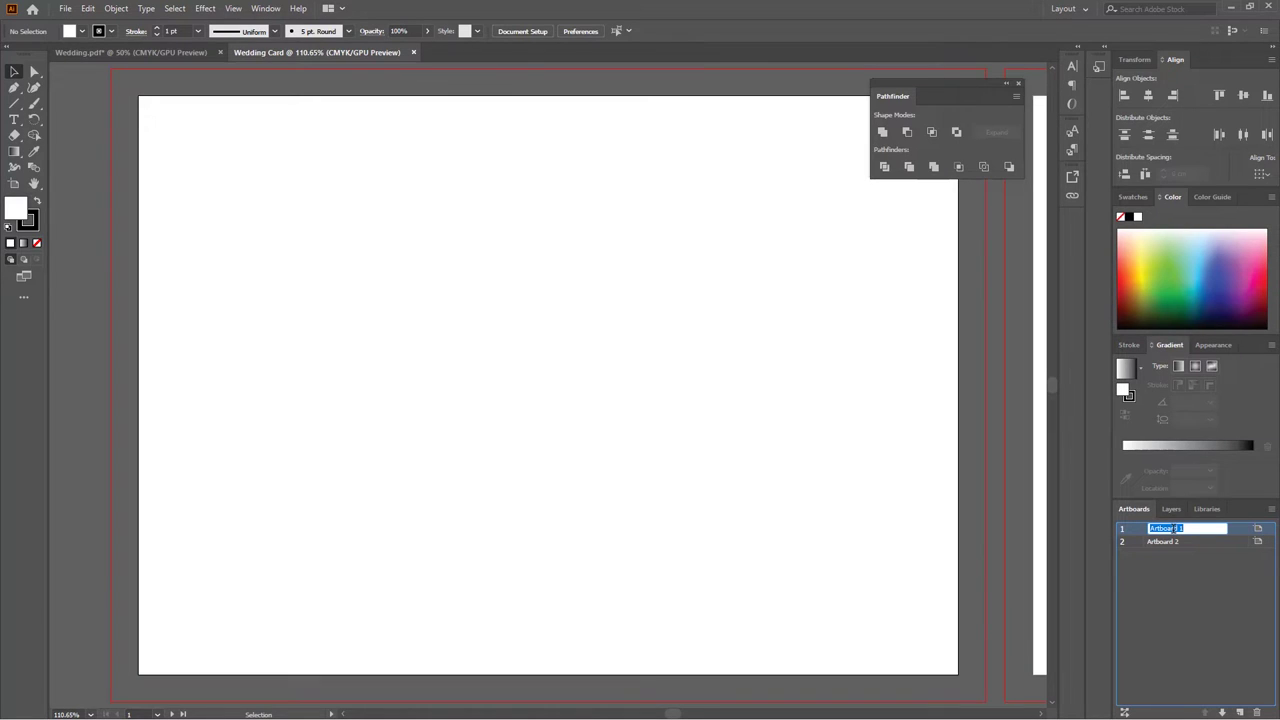
text(Front)
double_click(1166, 541)
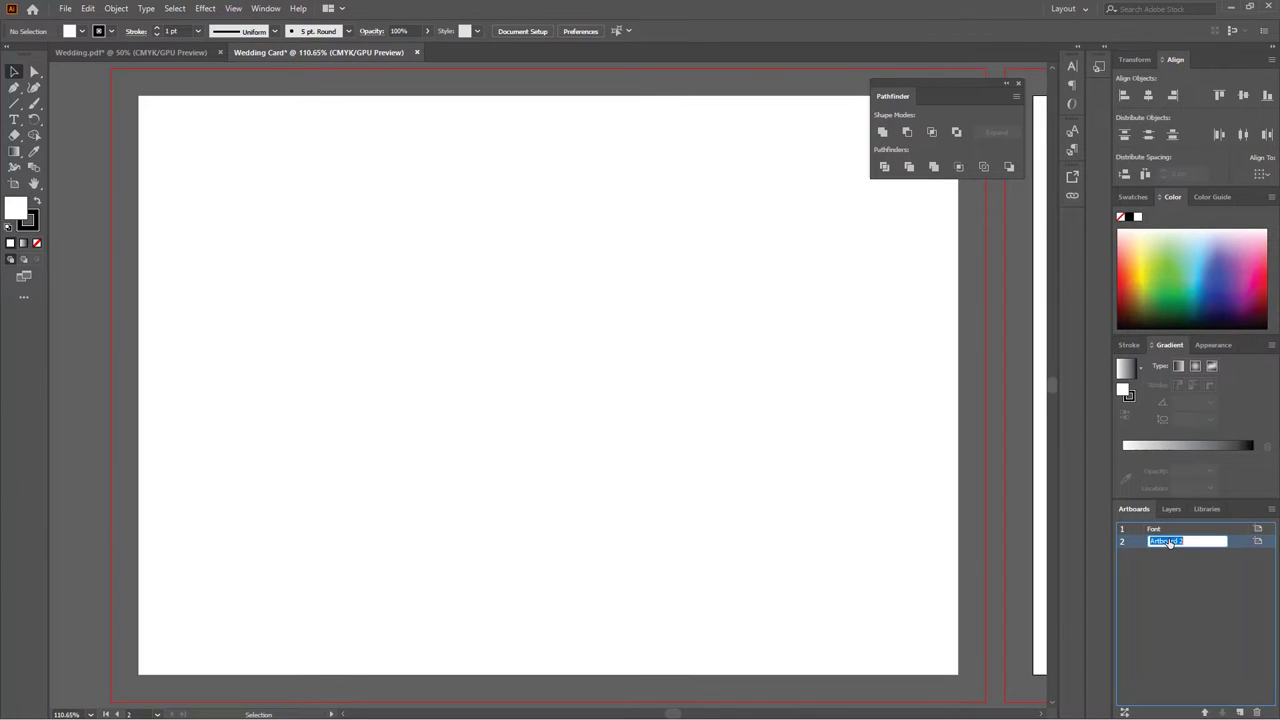
text(B)
click(1171, 574)
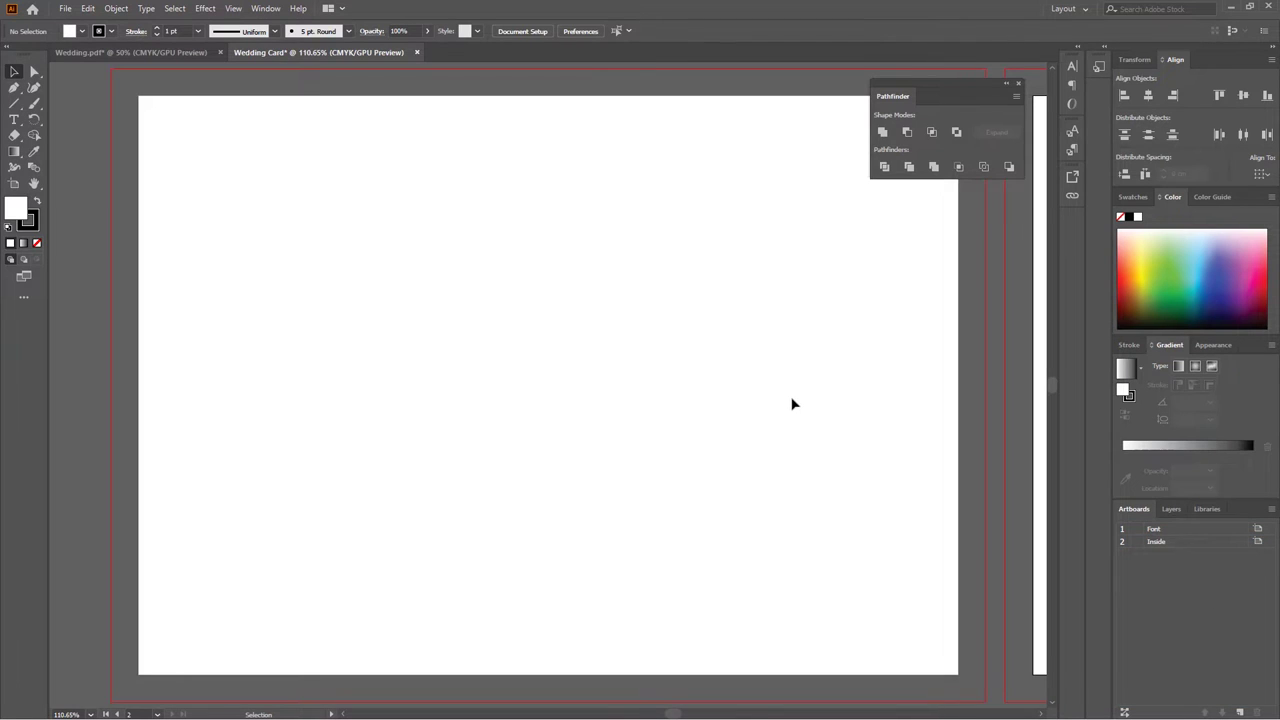
key(ctrl+minus)
key(ctrl+minus)
key(ctrl+minus)
key(ctrl+minus)
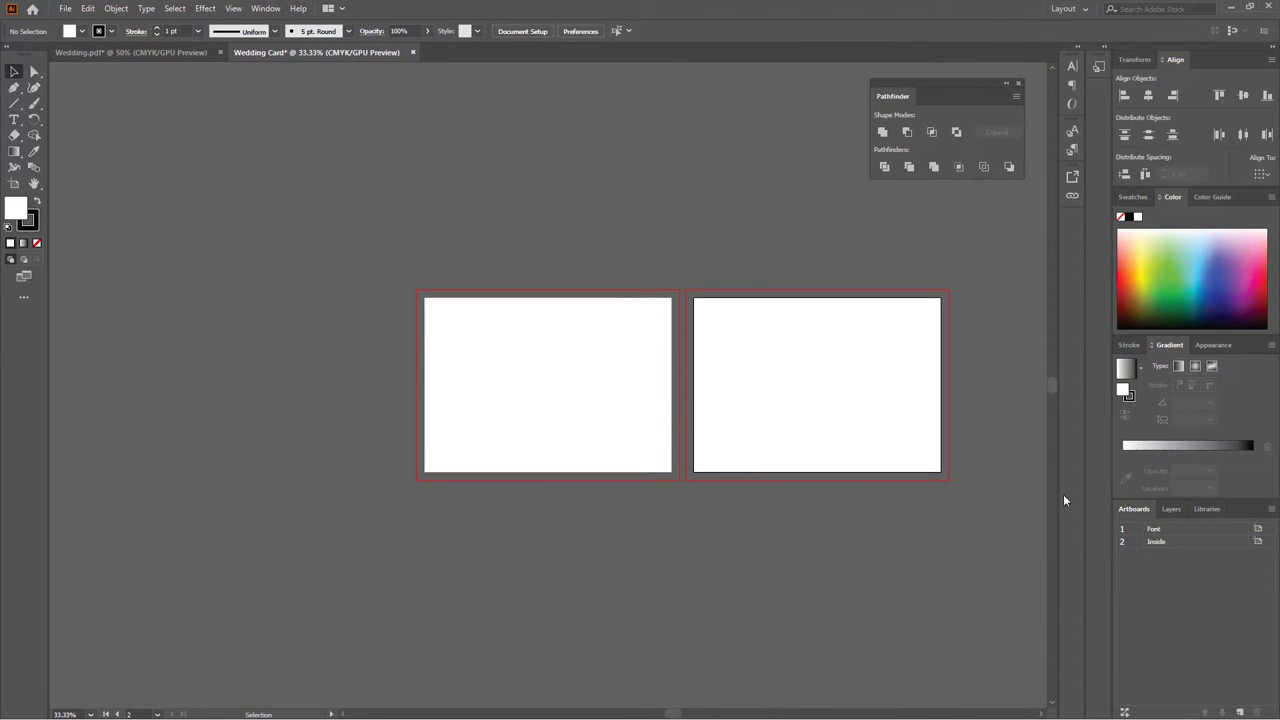
Step: Drag the Inside artboard directly beneath the Font artboard using the Artboard tool
click(1180, 543)
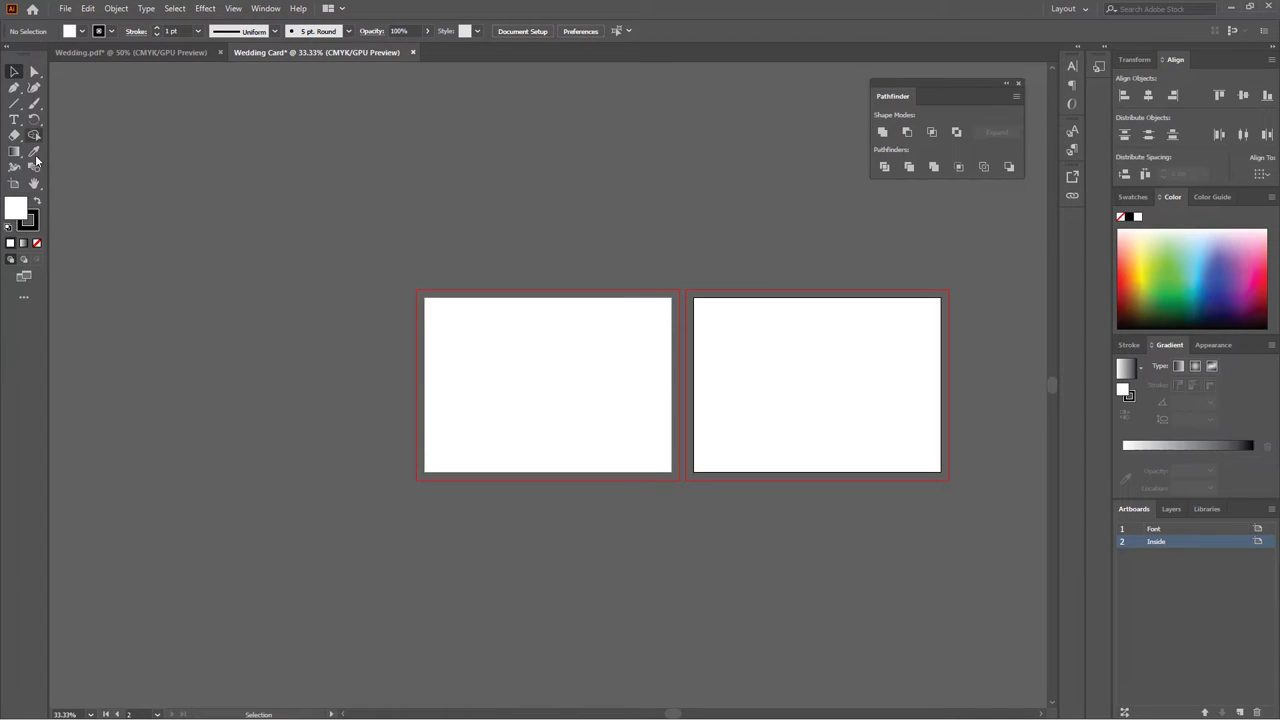
click(14, 183)
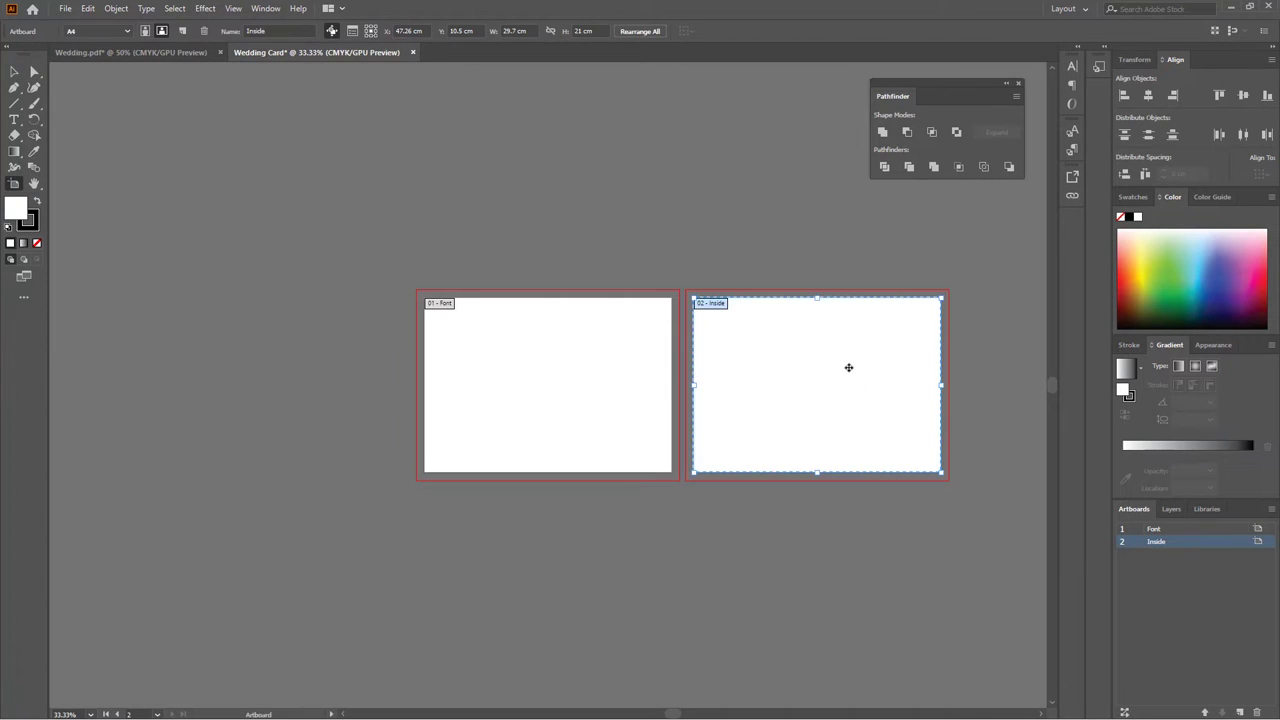
drag(848, 367, 579, 561)
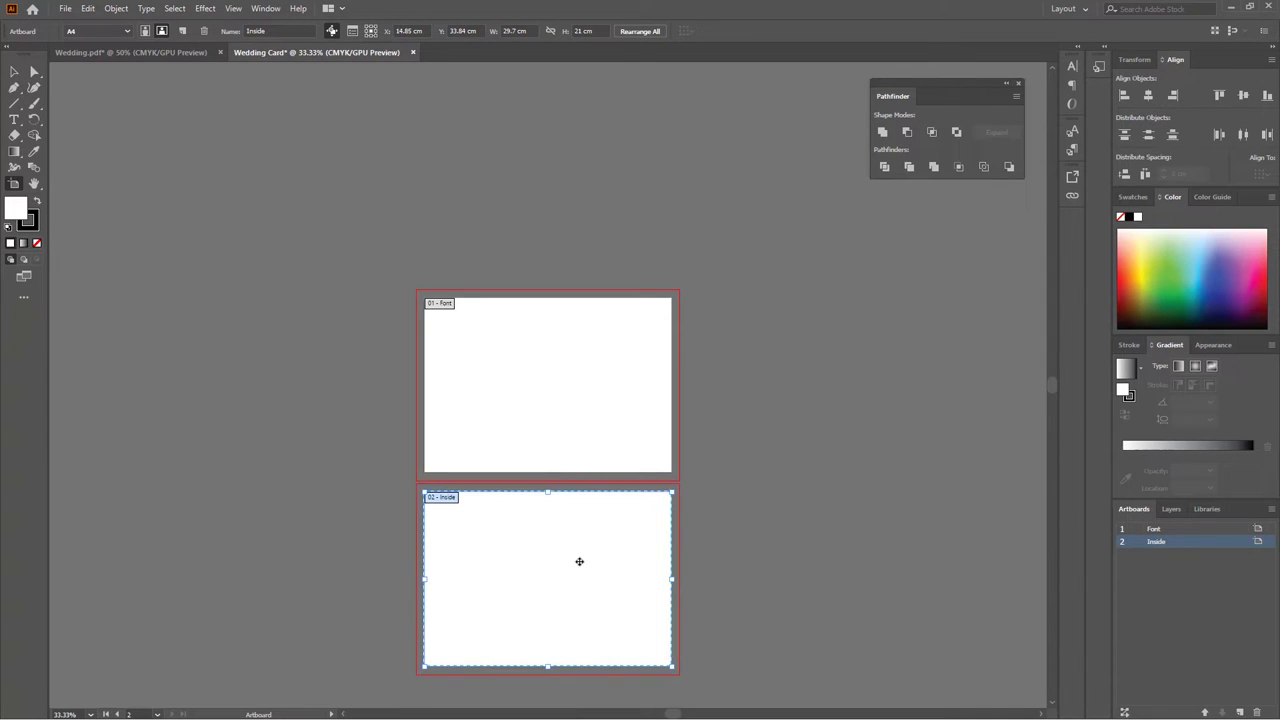
scroll(591, 423, down, 1)
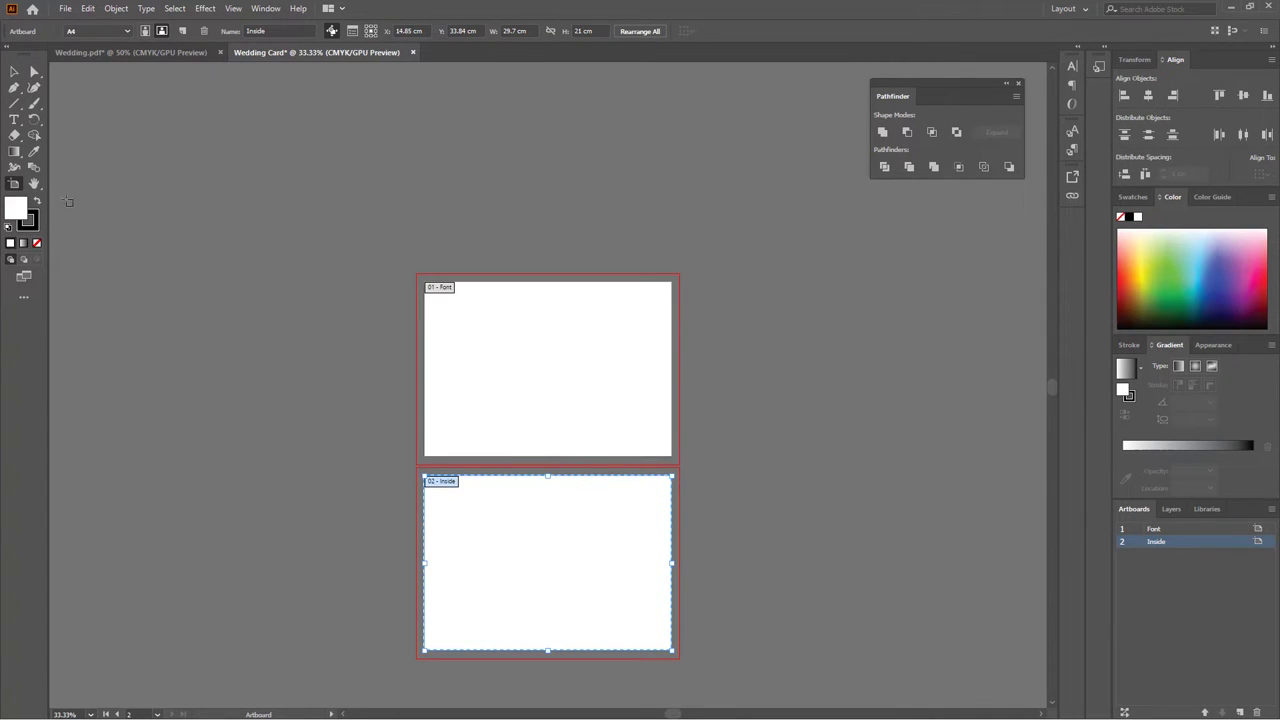
click(35, 185)
mouse_move(591, 471)
mouse_down()
mouse_move(471, 297)
mouse_move(449, 354)
mouse_move(474, 360)
mouse_up()
click(14, 72)
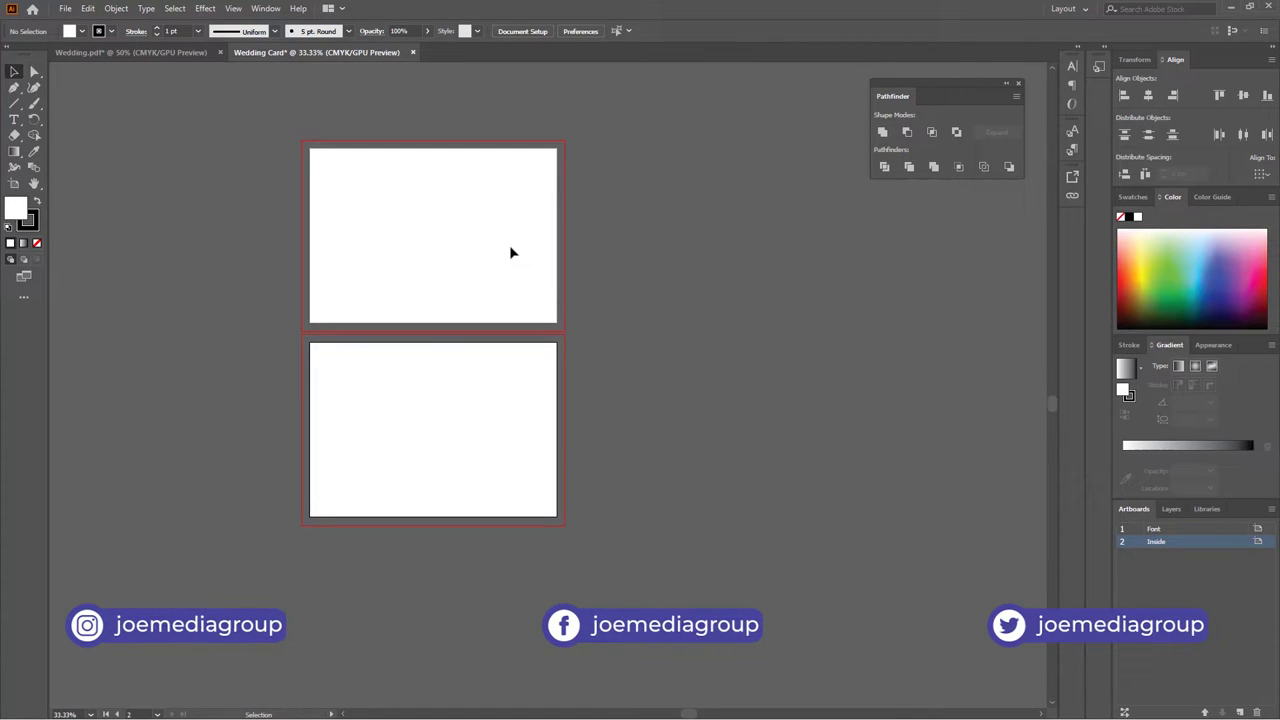
Step: Place the four flower image files into the document with File > Place
click(68, 9)
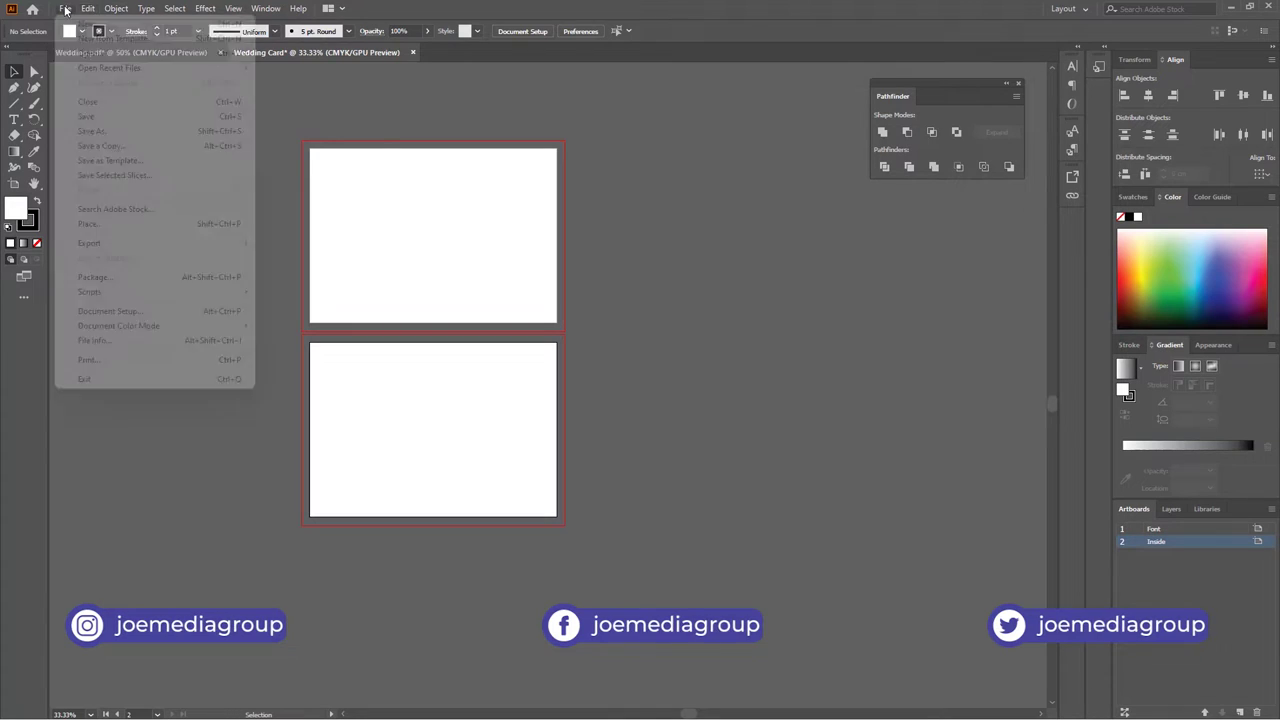
click(110, 226)
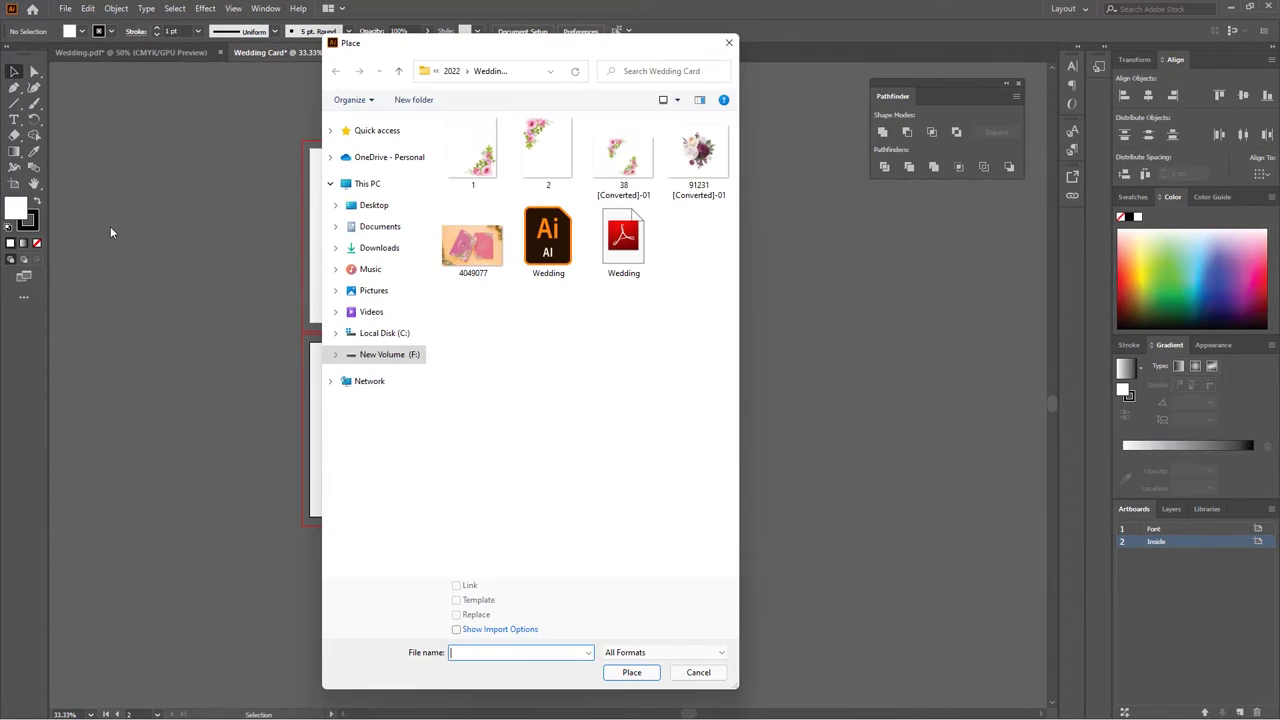
click(472, 172)
shift+click(706, 165)
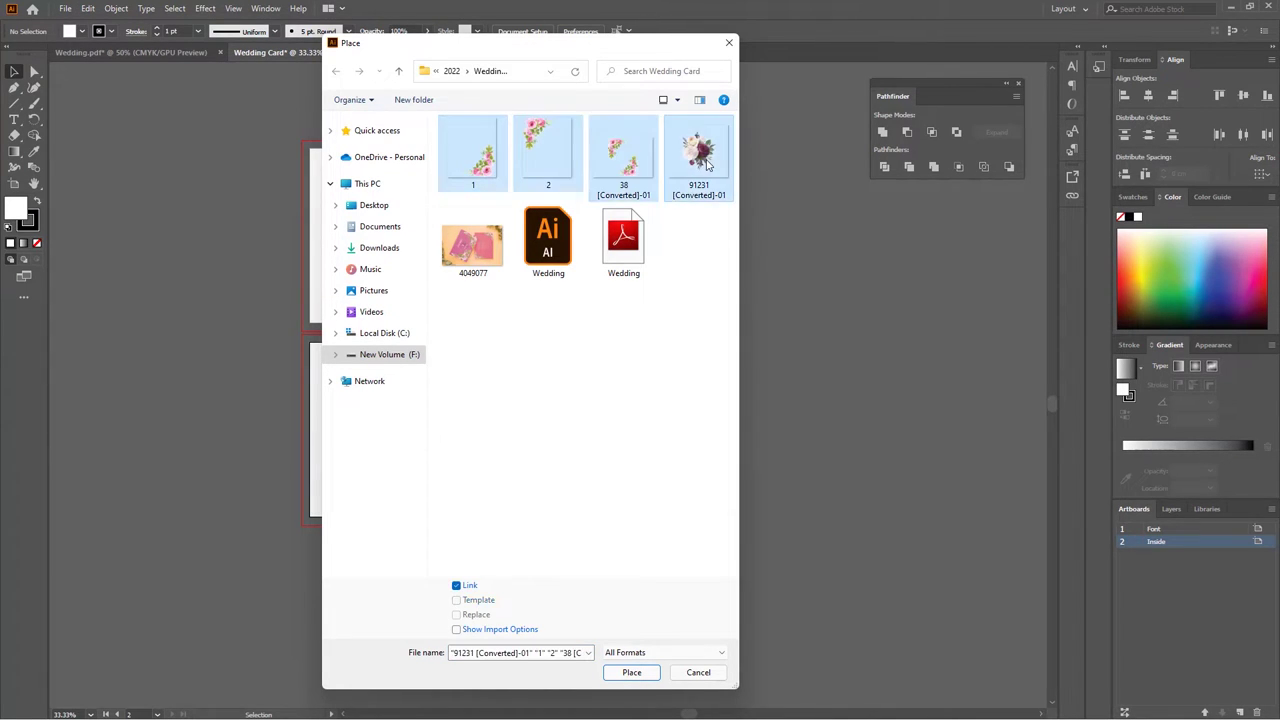
click(624, 675)
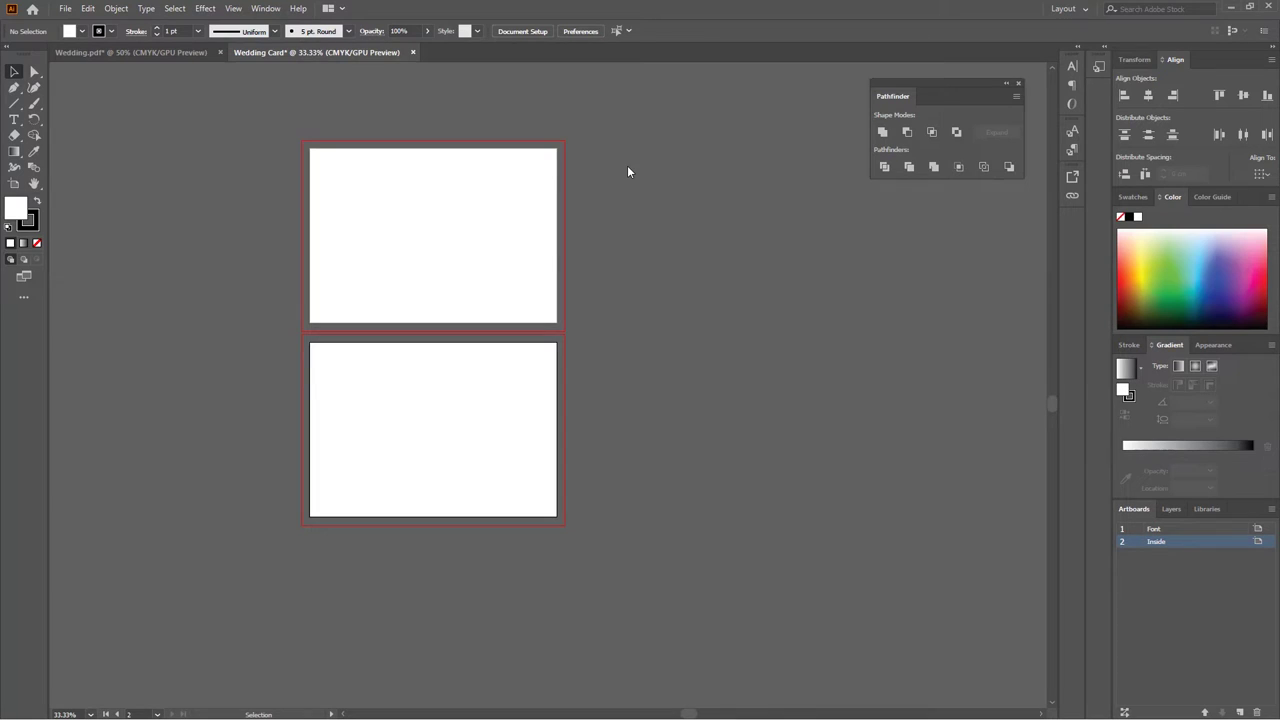
Step: Drop the flower images beside the artboards and view both artboards at 50% zoom
drag(614, 141, 694, 238)
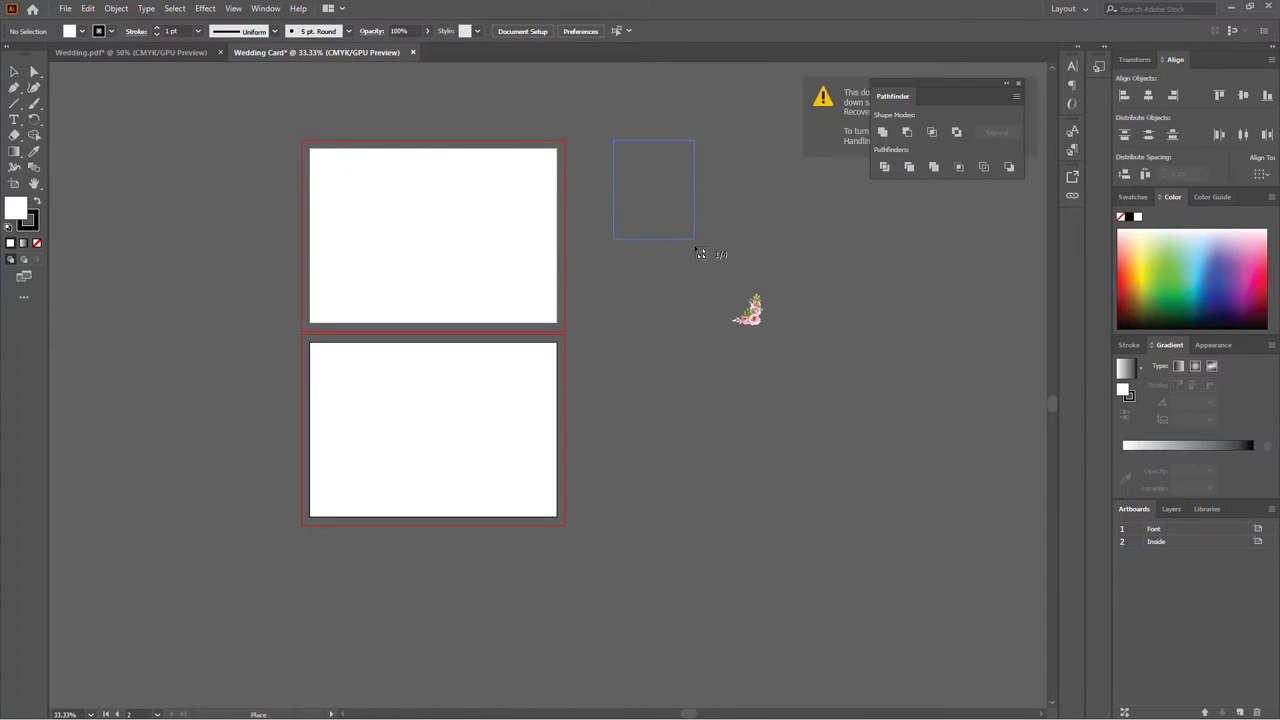
click(646, 269)
click(749, 236)
drag(706, 334, 818, 432)
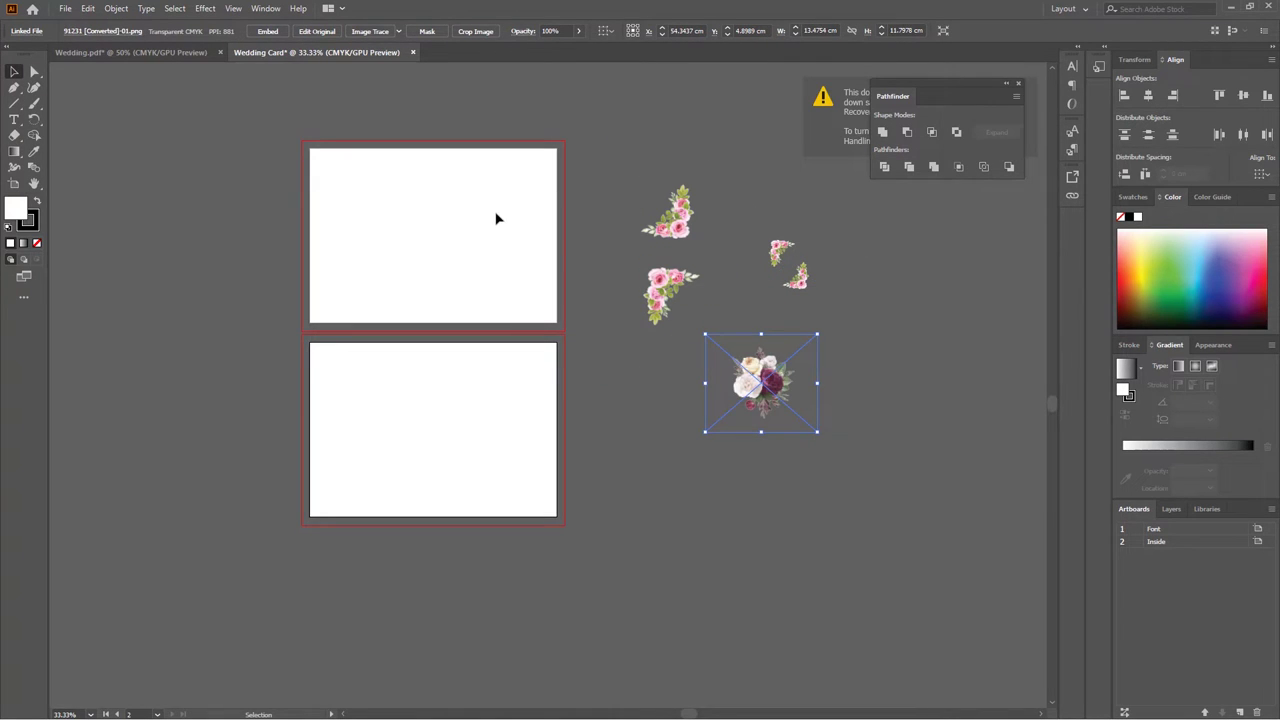
key(ctrl+plus)
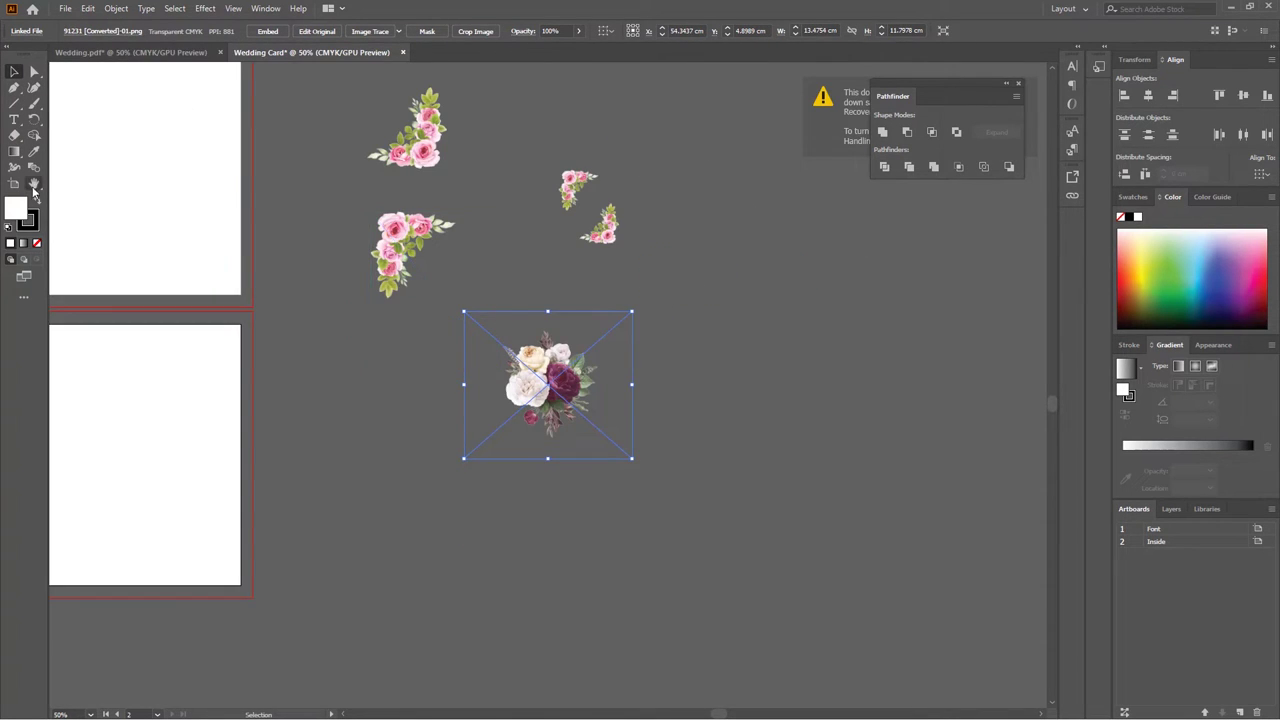
click(33, 185)
drag(329, 194, 746, 306)
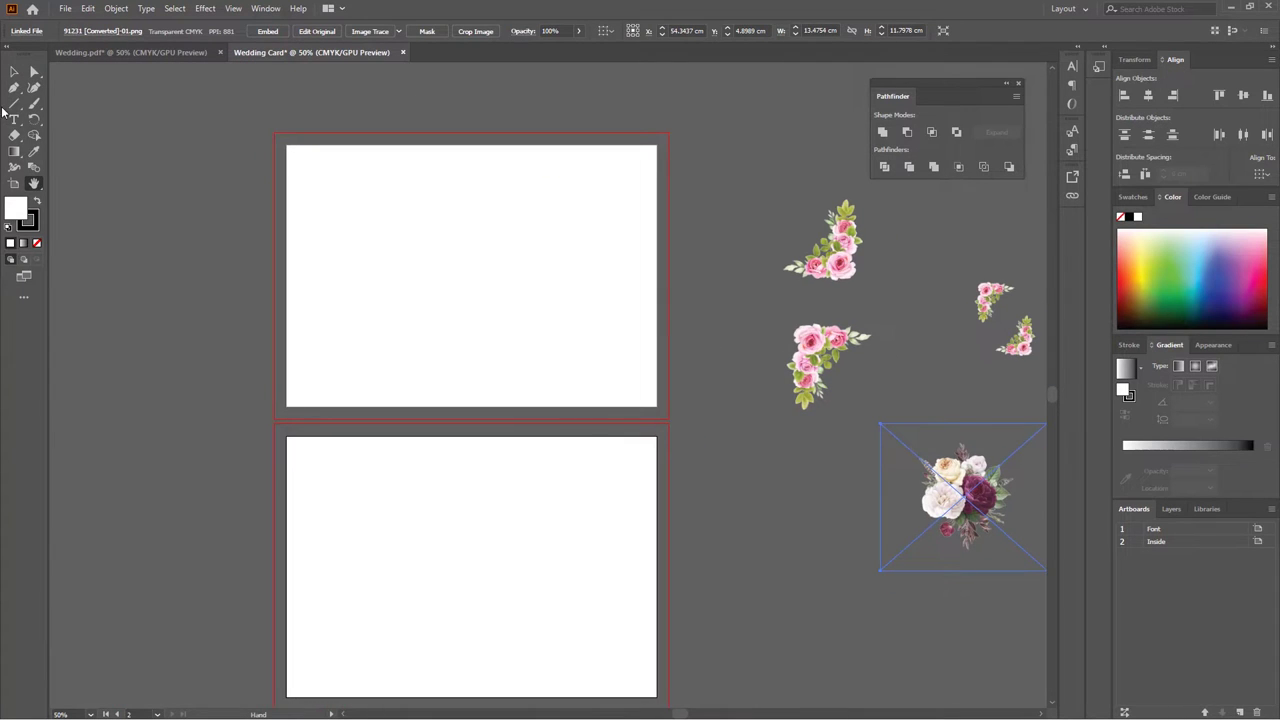
Step: Draw a rectangle covering the whole top artboard
click(12, 104)
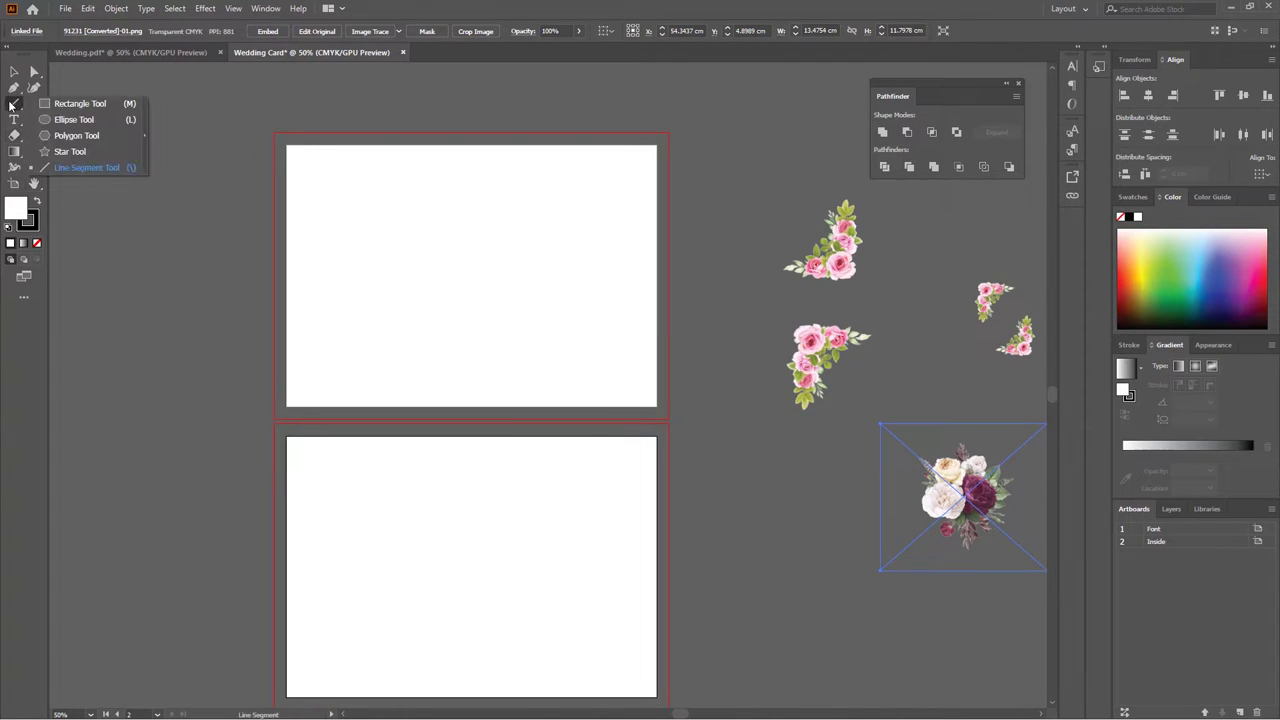
click(75, 104)
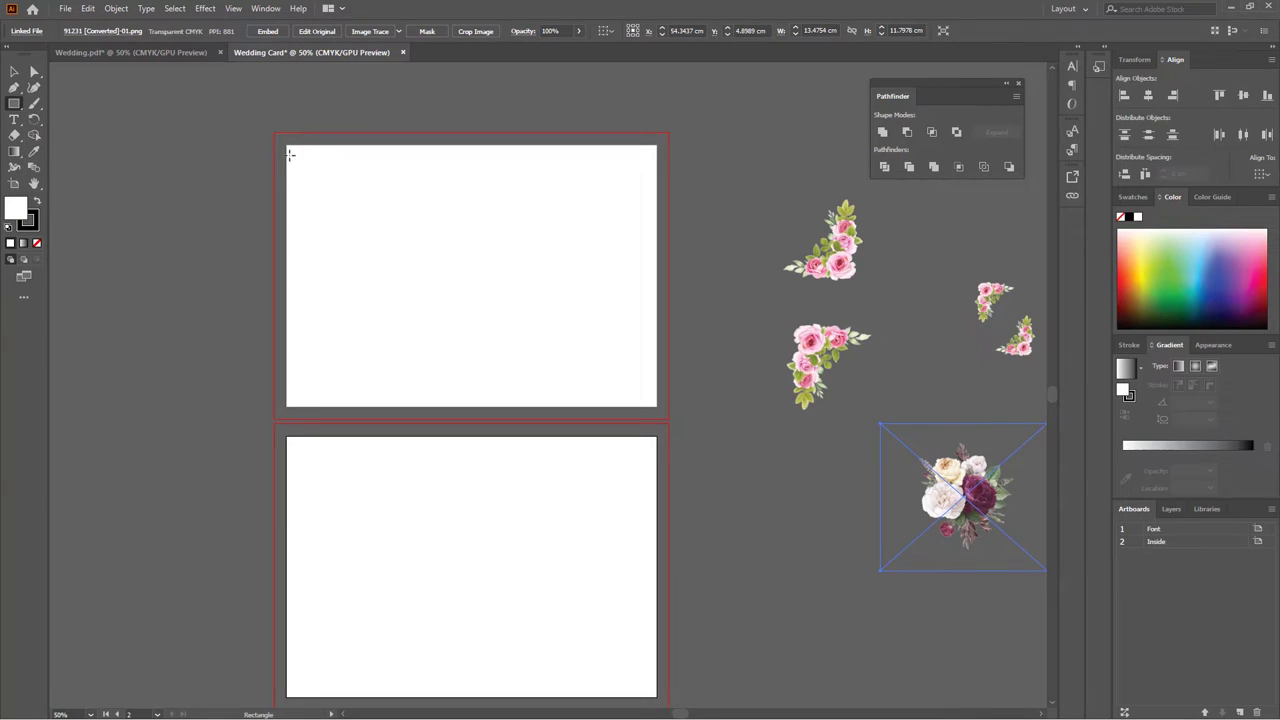
drag(288, 146, 656, 402)
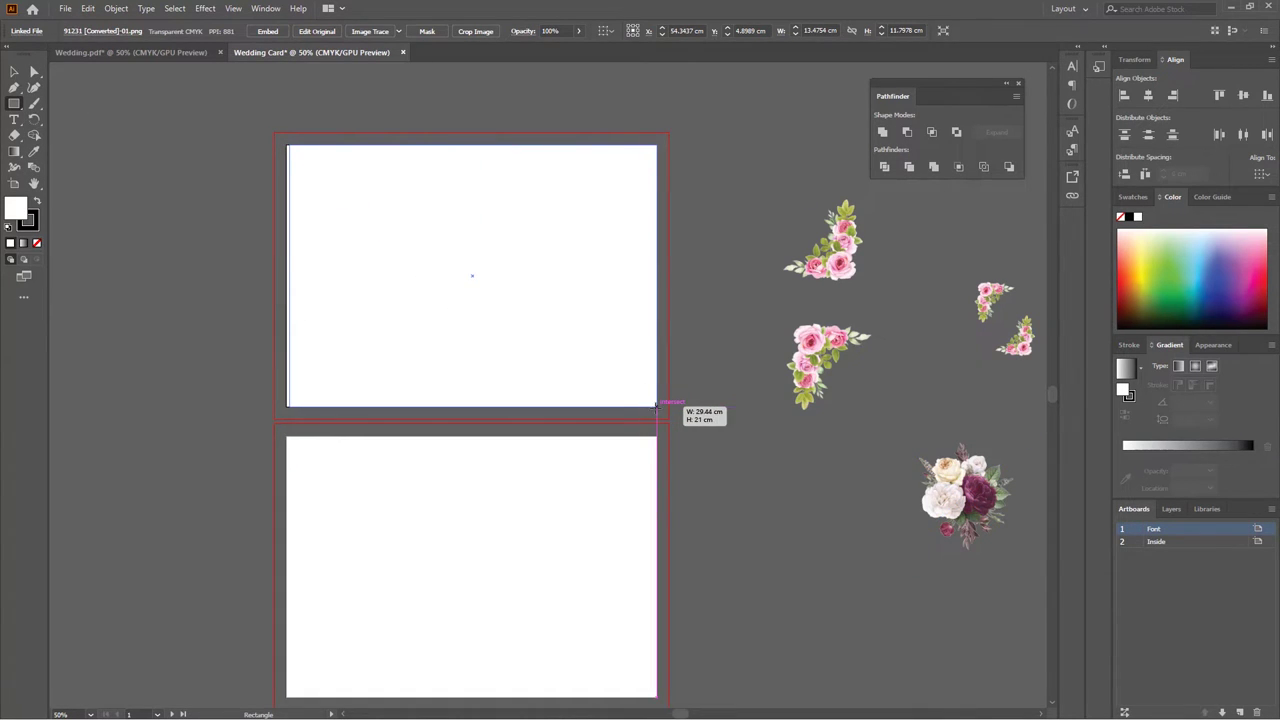
drag(656, 402, 656, 404)
key(v)
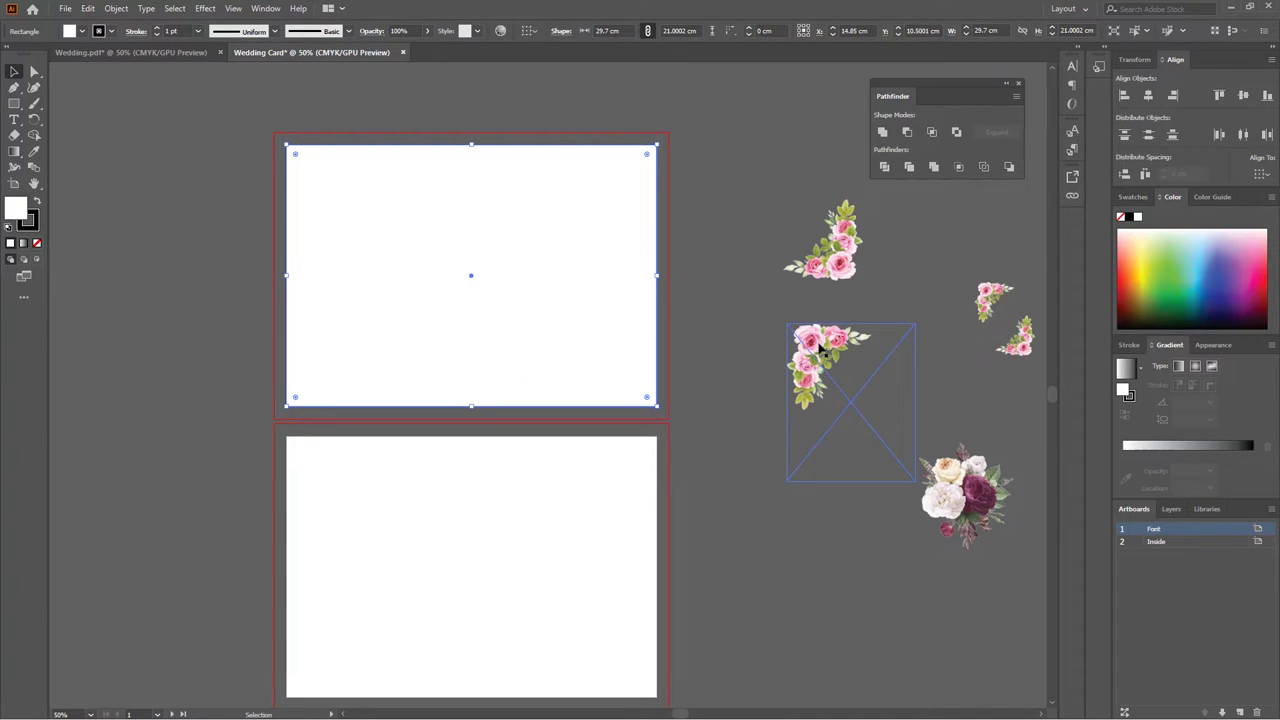
Step: Move the rose corner image onto the left edge, enlarged and rotated about 45°
drag(826, 368, 322, 243)
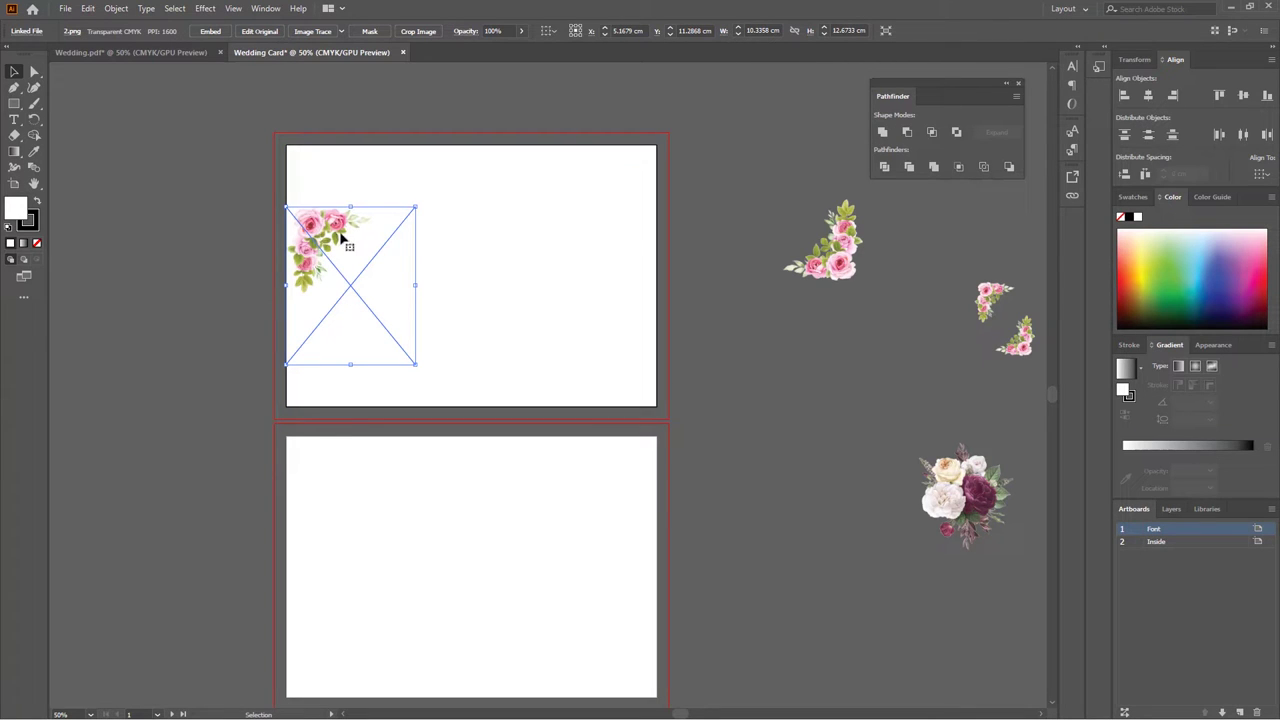
drag(311, 240, 78, 357)
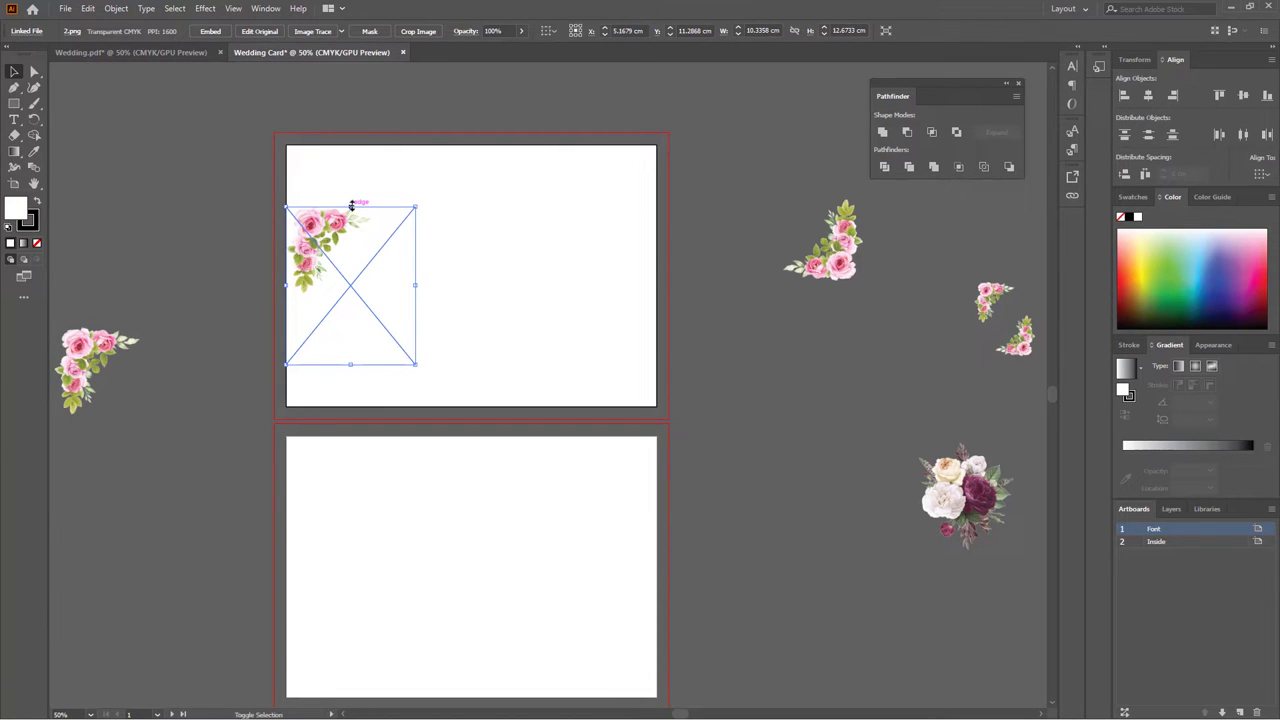
drag(351, 205, 354, 120)
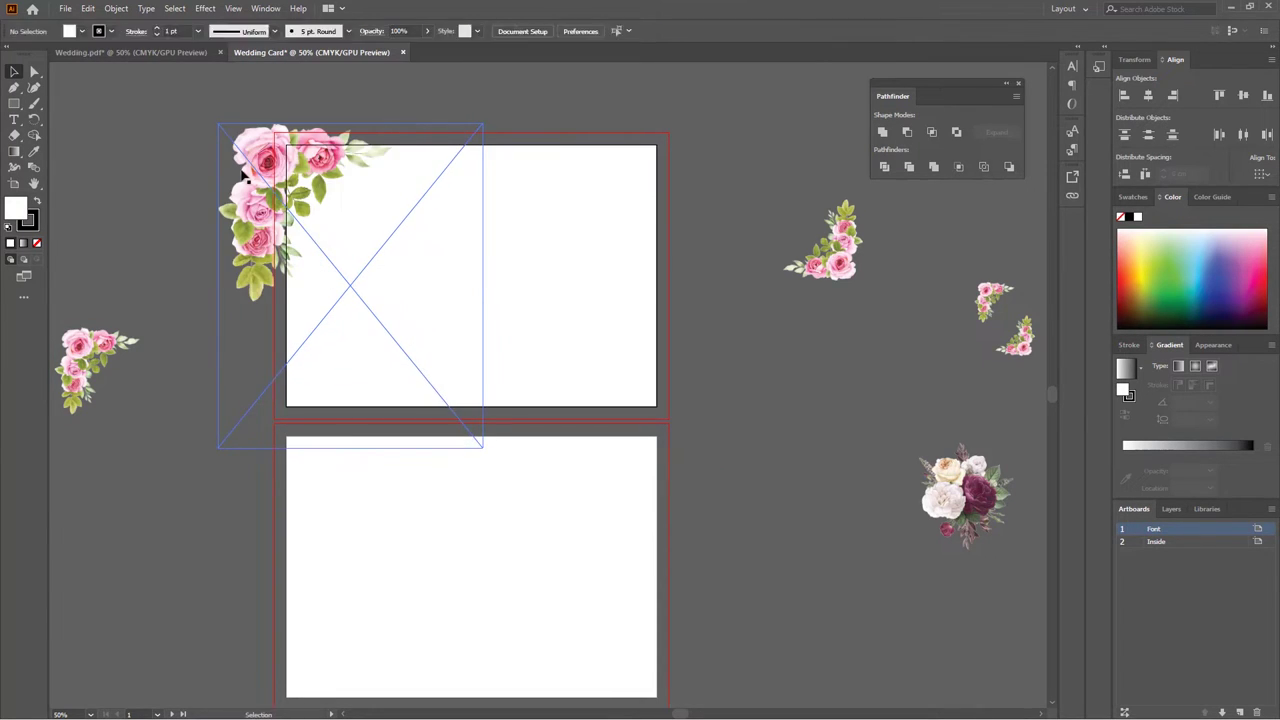
drag(232, 166, 295, 248)
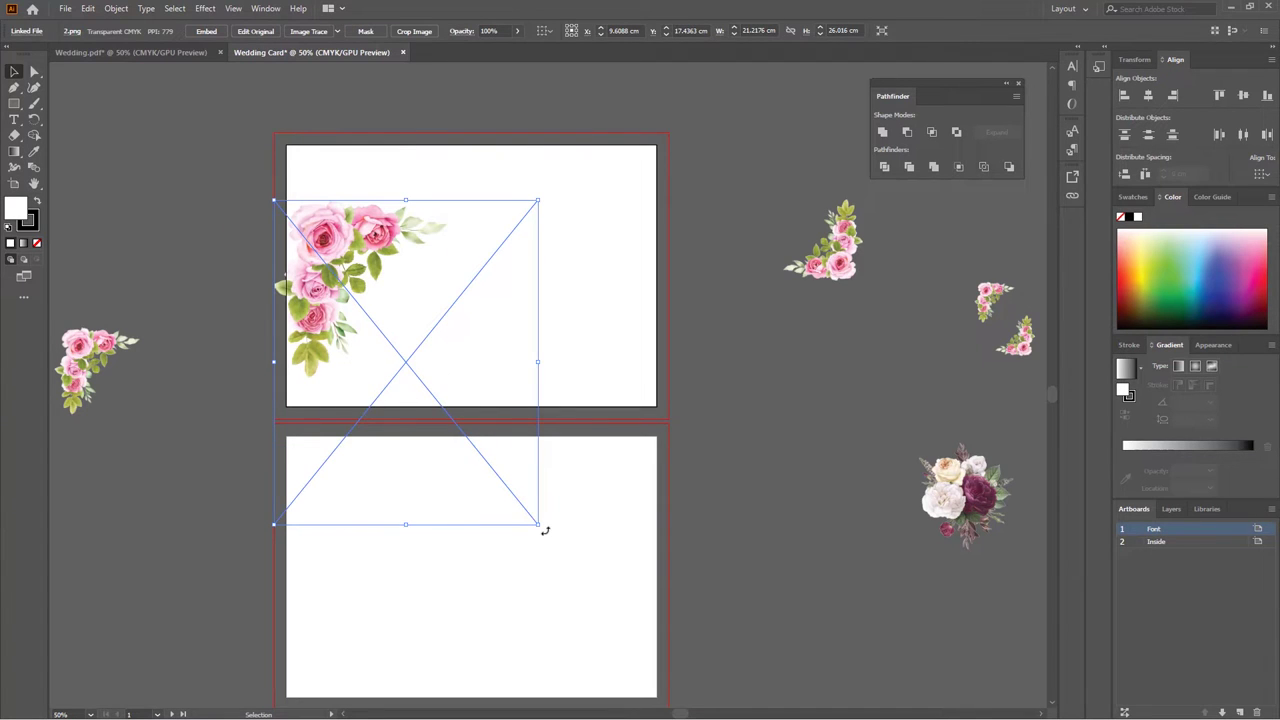
drag(545, 530, 655, 403)
drag(290, 320, 330, 266)
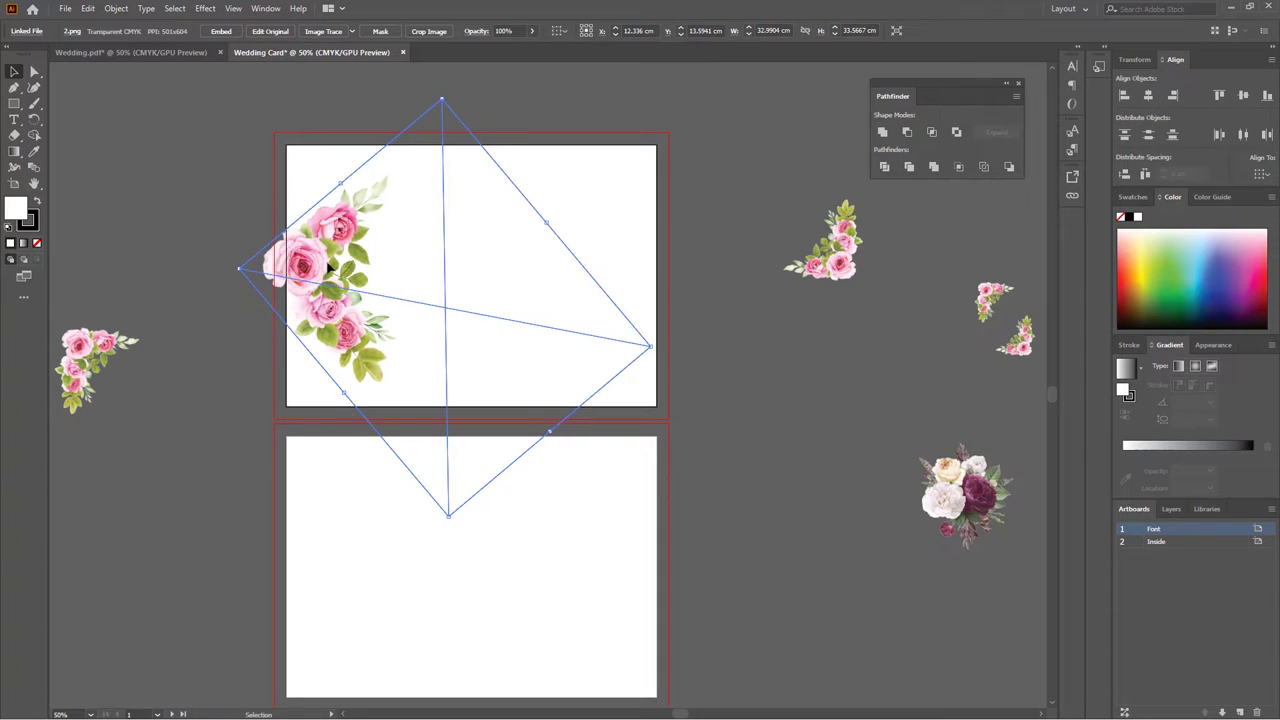
drag(650, 346, 686, 353)
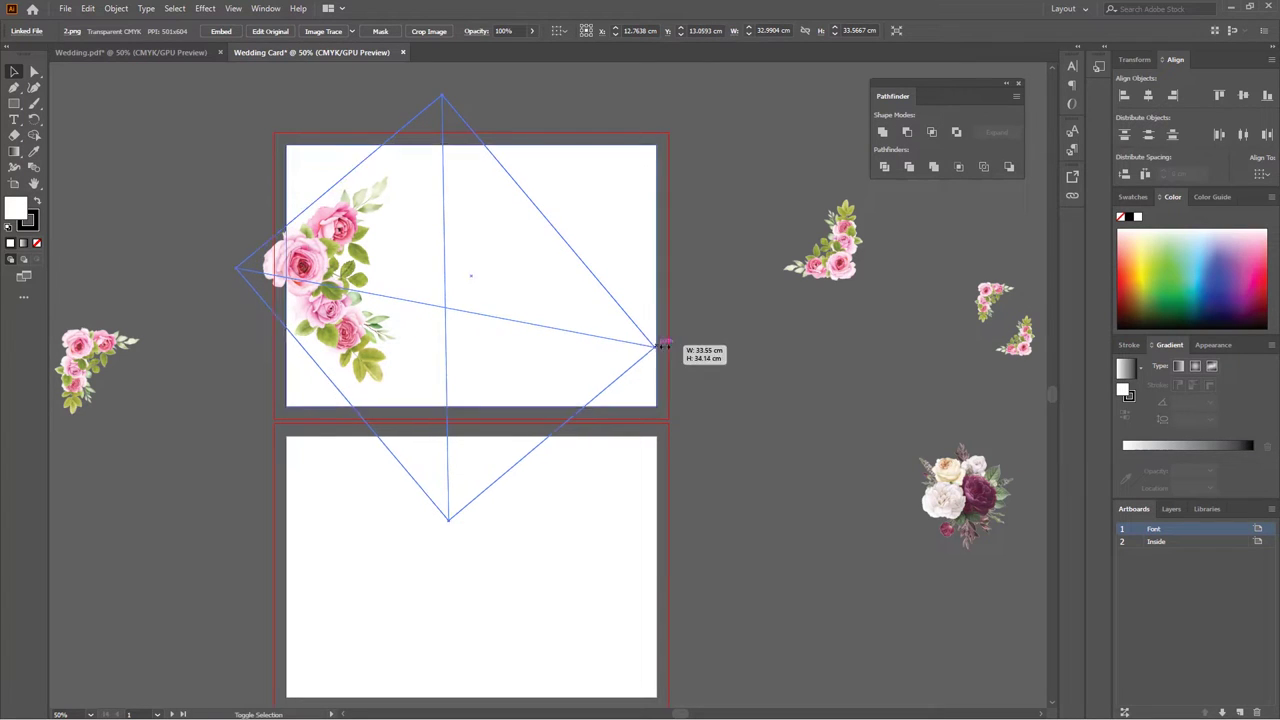
Step: Copy the roses to the right, lock the original, and reflect the copy vertically
mouse_move(338, 279)
mouse_down()
mouse_move(361, 271)
mouse_move(316, 283)
mouse_move(601, 285)
mouse_up()
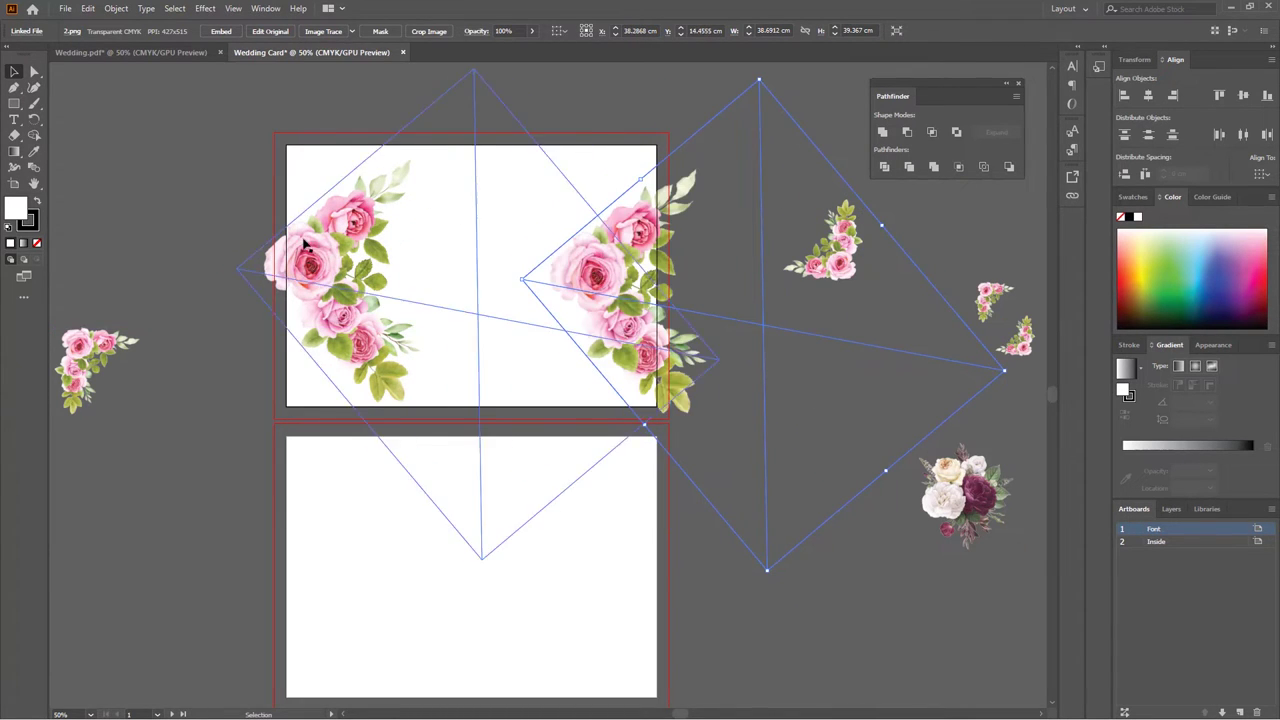
click(328, 258)
key(ctrl+shift+a)
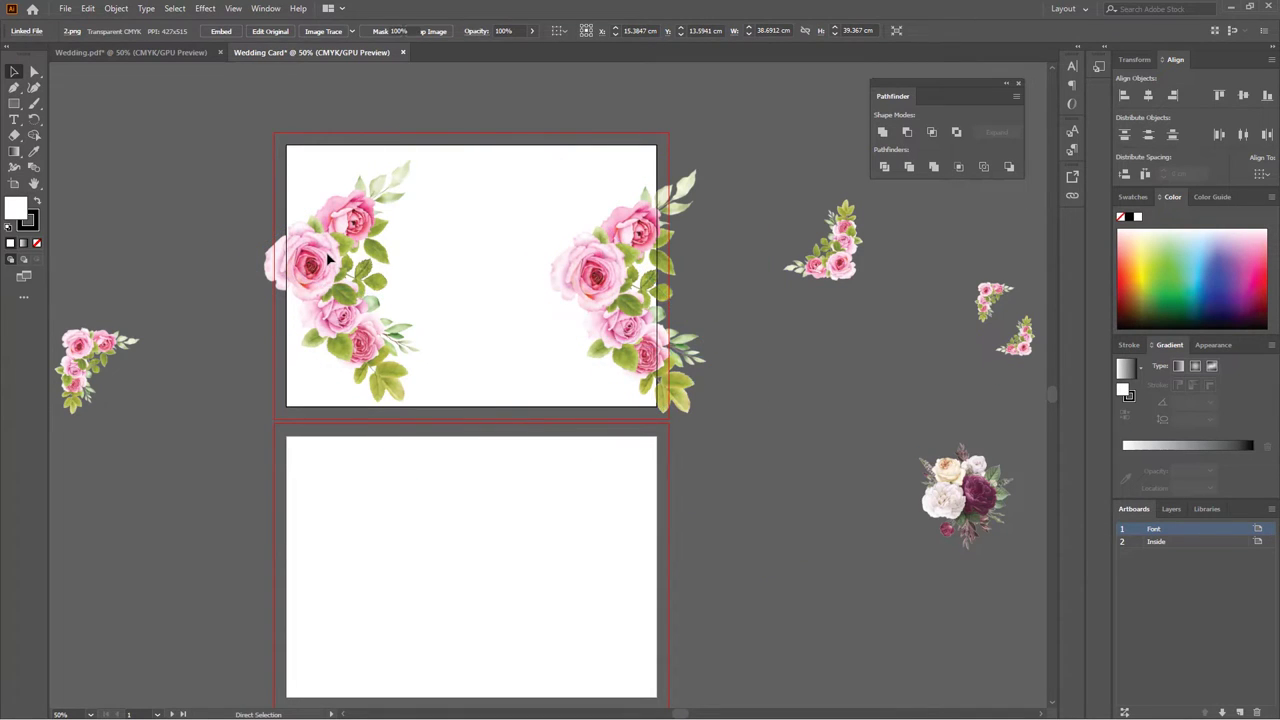
click(633, 290)
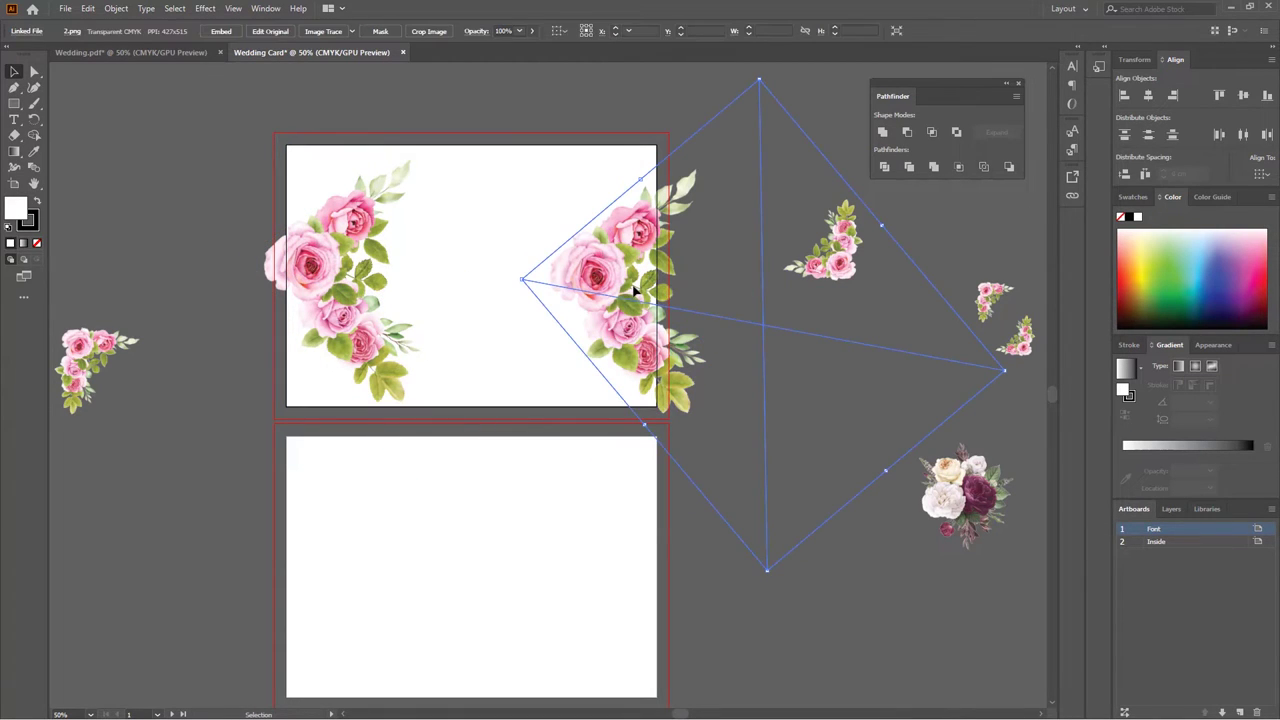
right_click(610, 259)
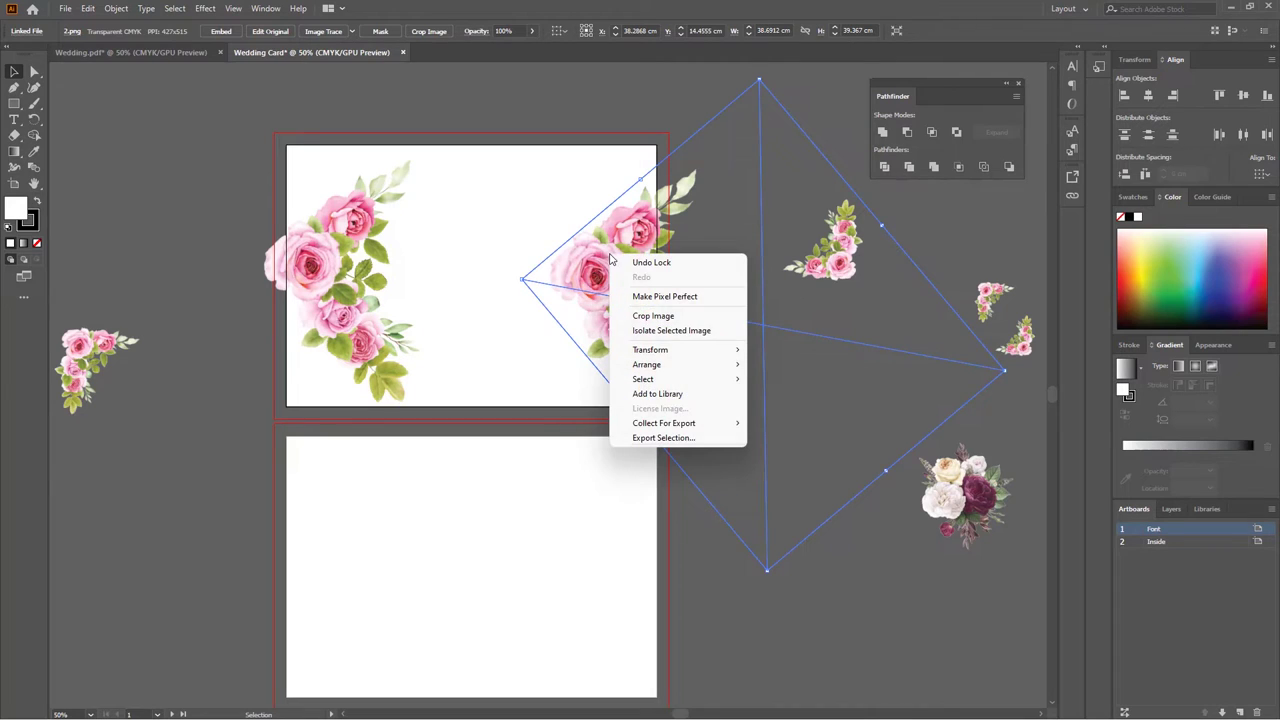
mouse_move(651, 350)
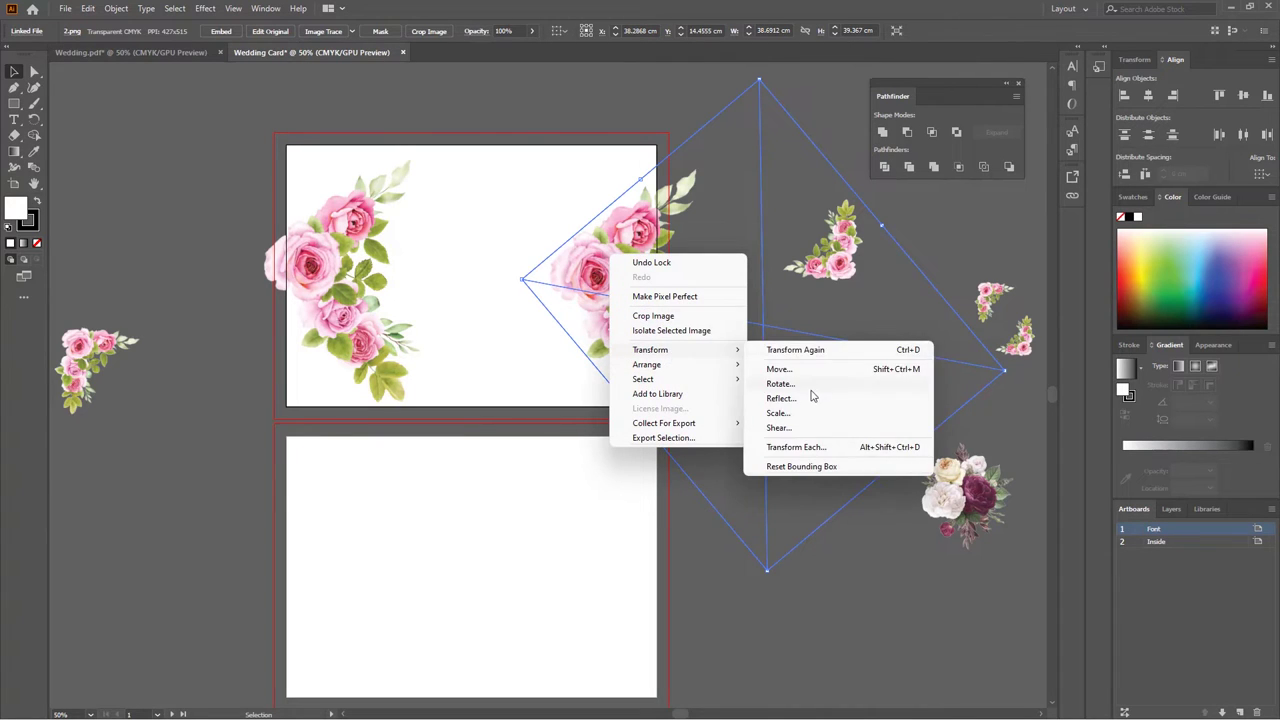
click(807, 398)
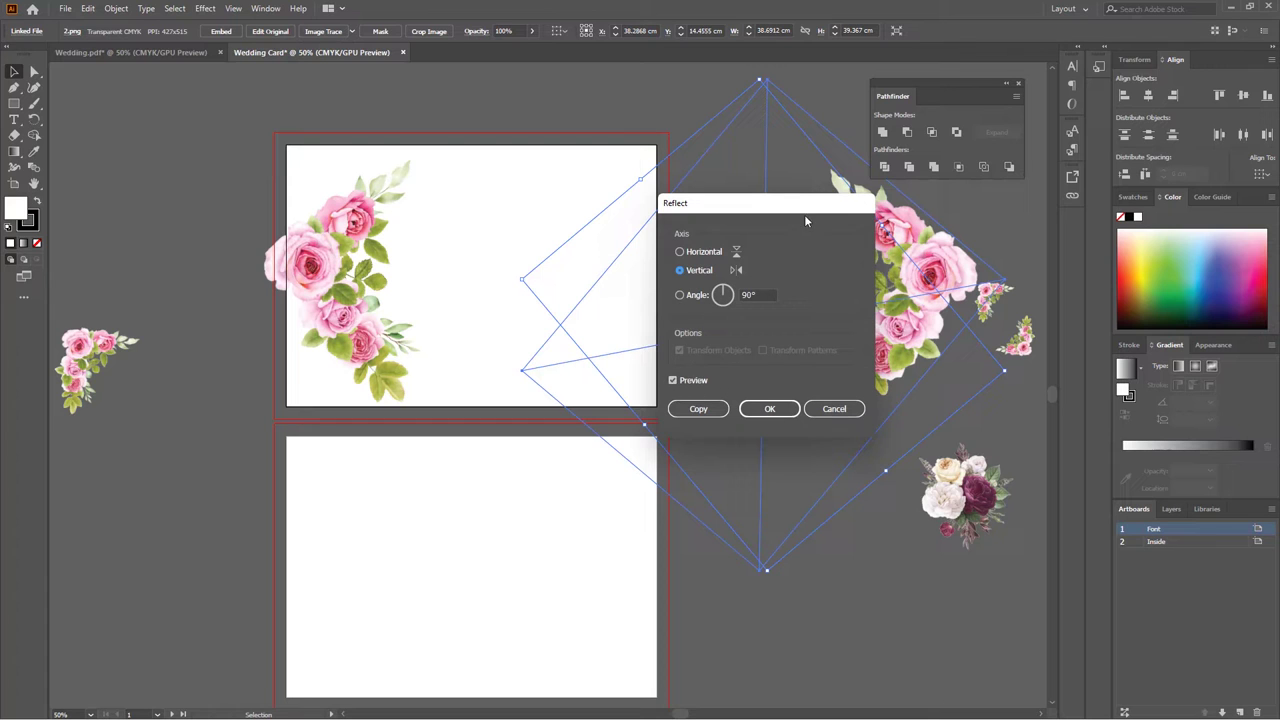
drag(804, 214, 521, 231)
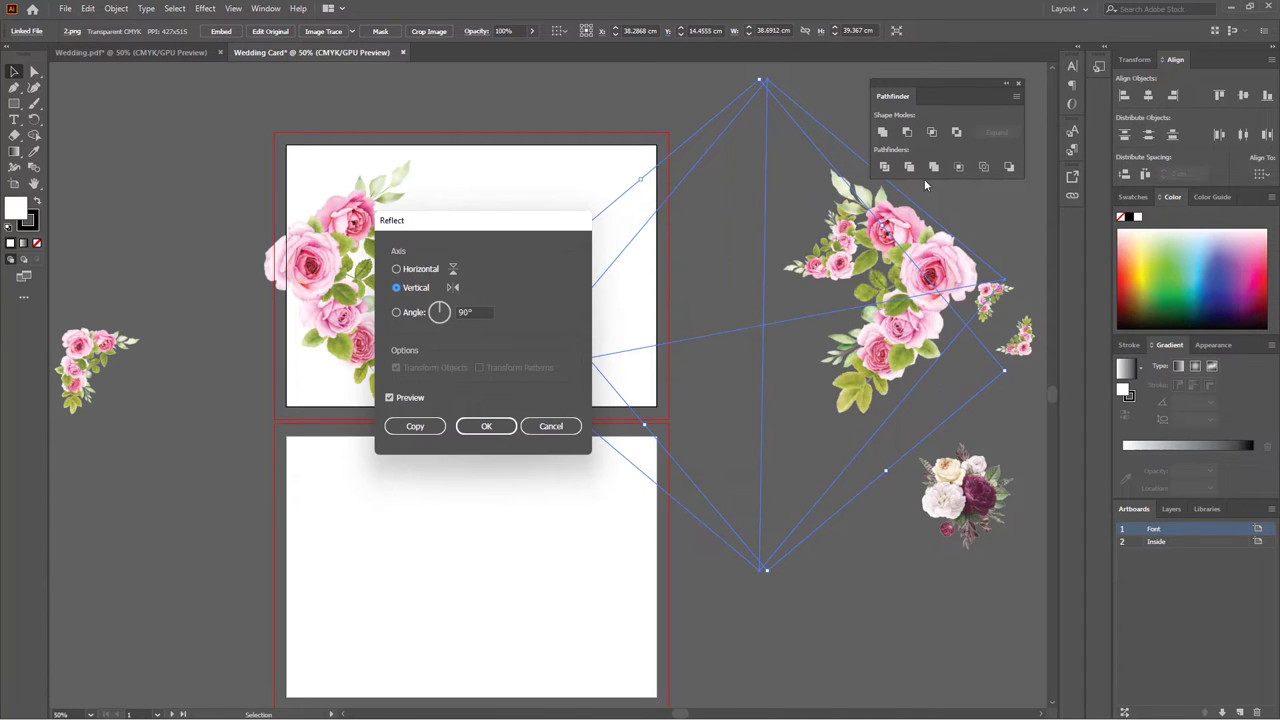
click(485, 426)
Step: Position the mirrored roses along the Font artboard's right edge
mouse_move(952, 291)
mouse_down()
mouse_move(685, 297)
mouse_move(650, 271)
mouse_move(669, 281)
mouse_up()
click(753, 349)
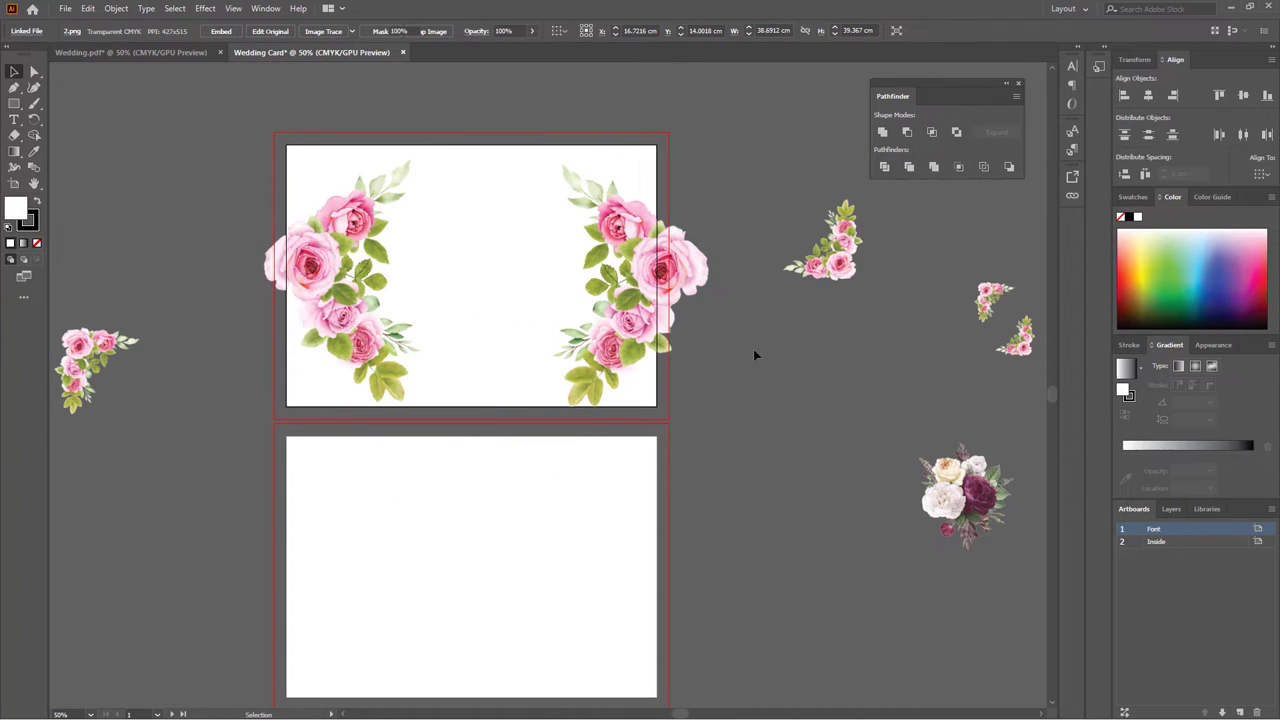
click(648, 297)
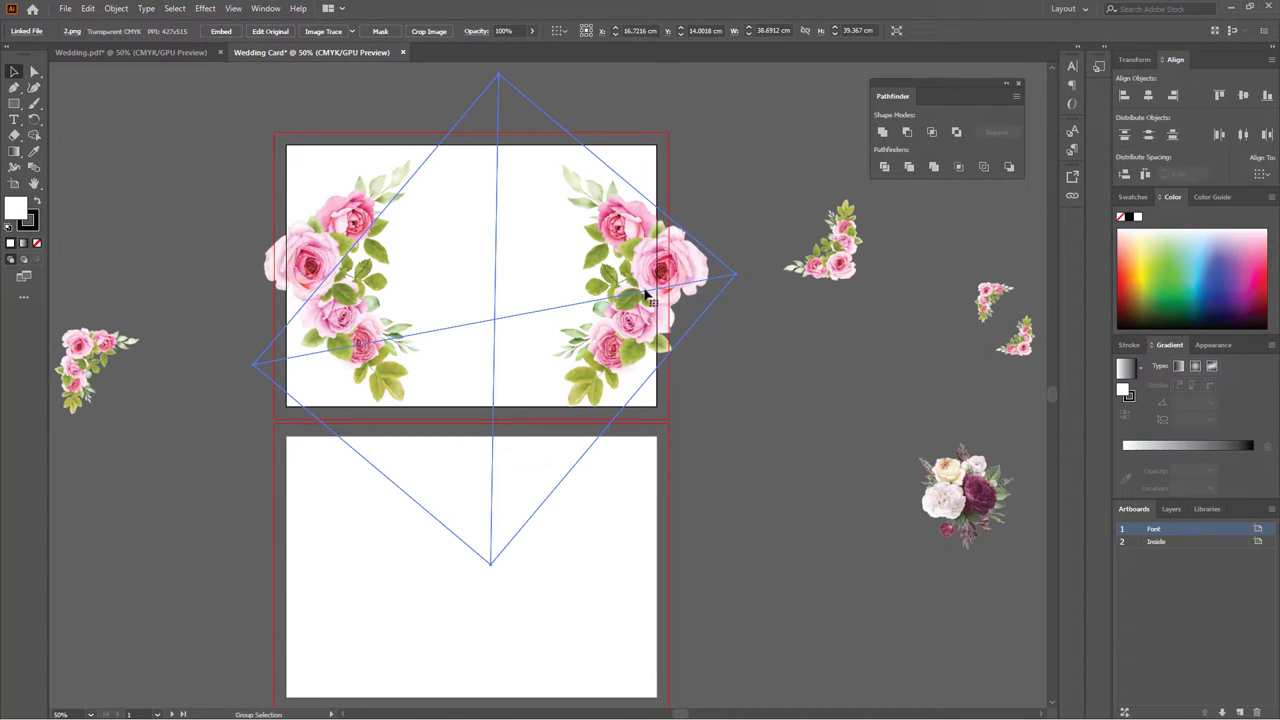
drag(648, 293, 628, 285)
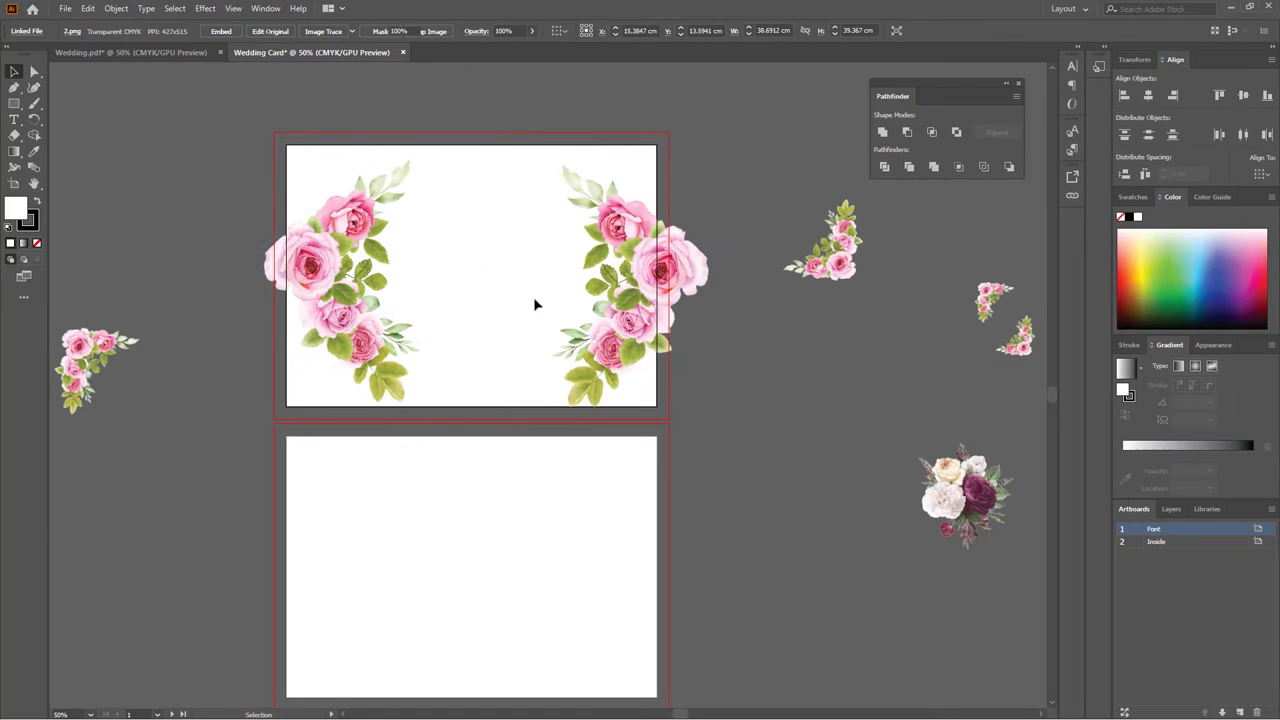
click(380, 282)
Step: Align the two rose clusters vertically
shift+click(624, 266)
shift+click(664, 257)
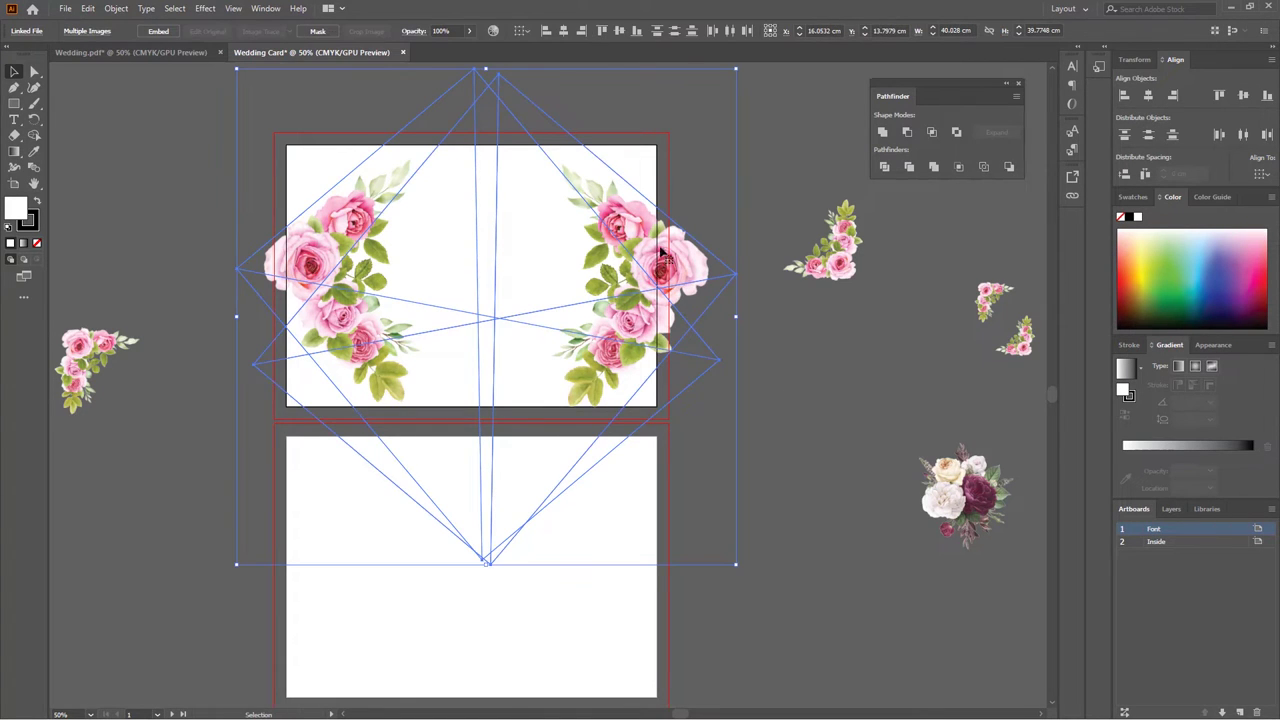
click(619, 31)
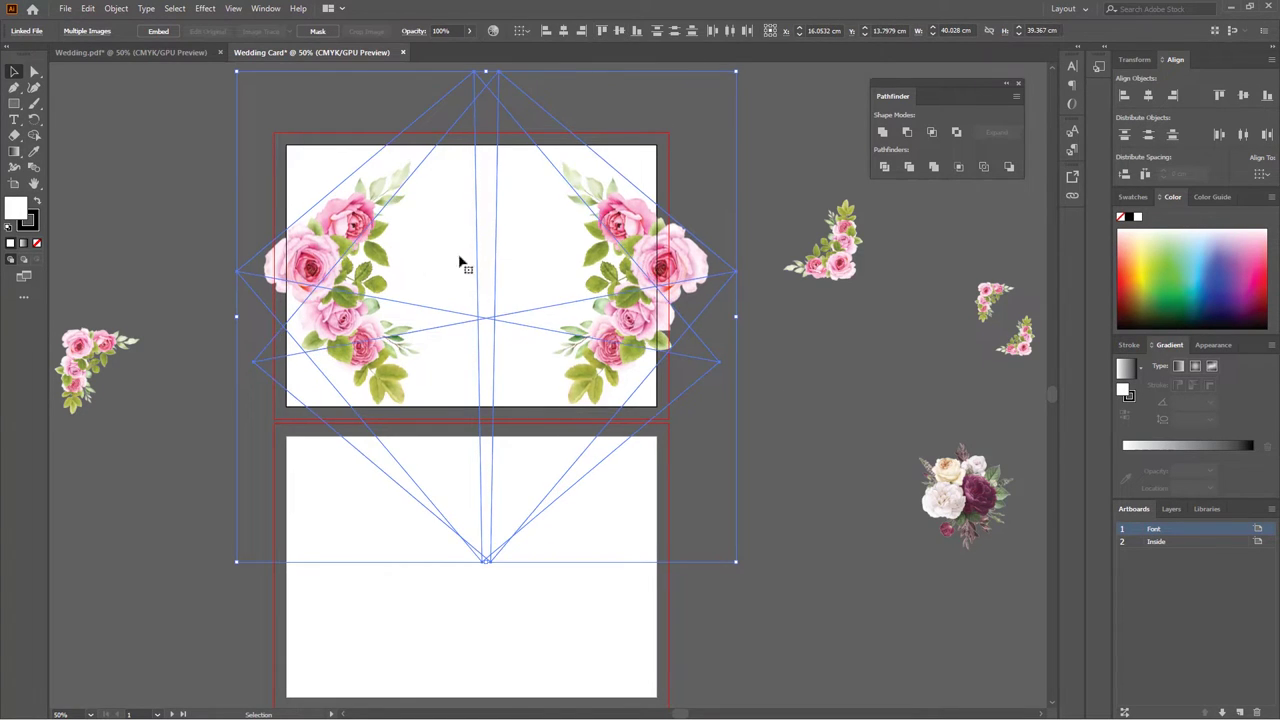
click(790, 353)
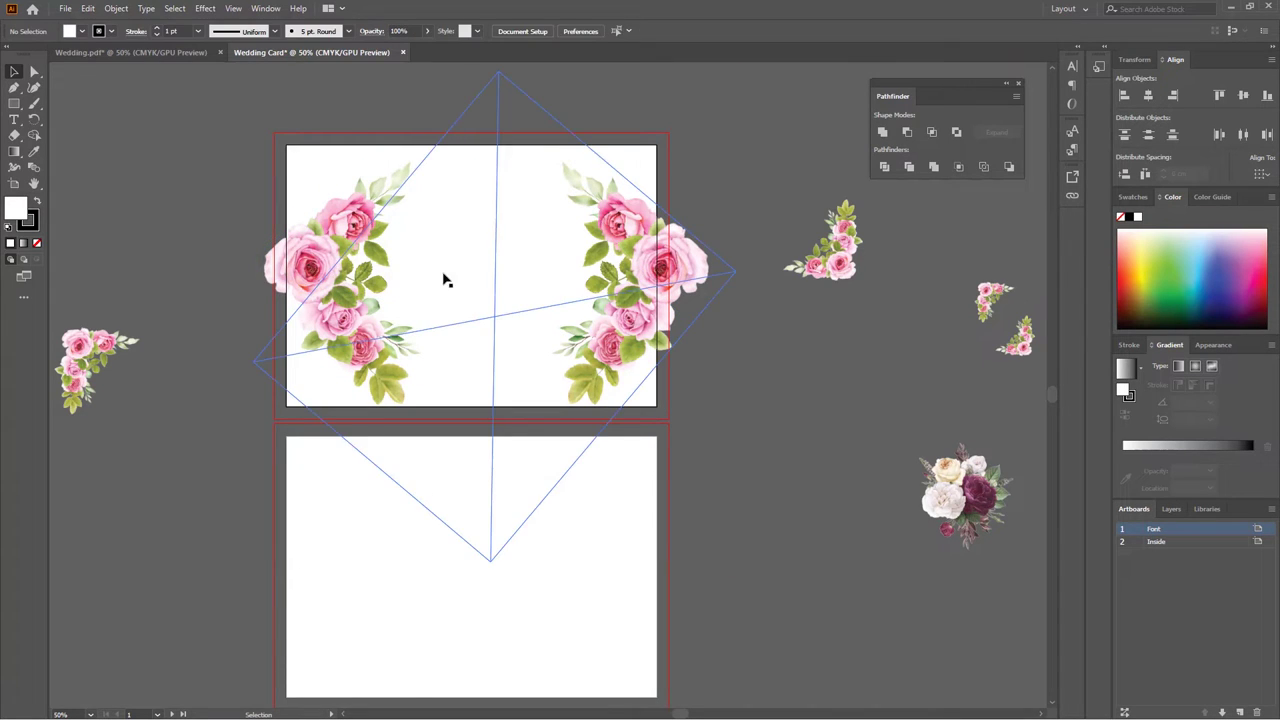
Step: Bring the white artboard rectangle in front of the flowers
click(359, 152)
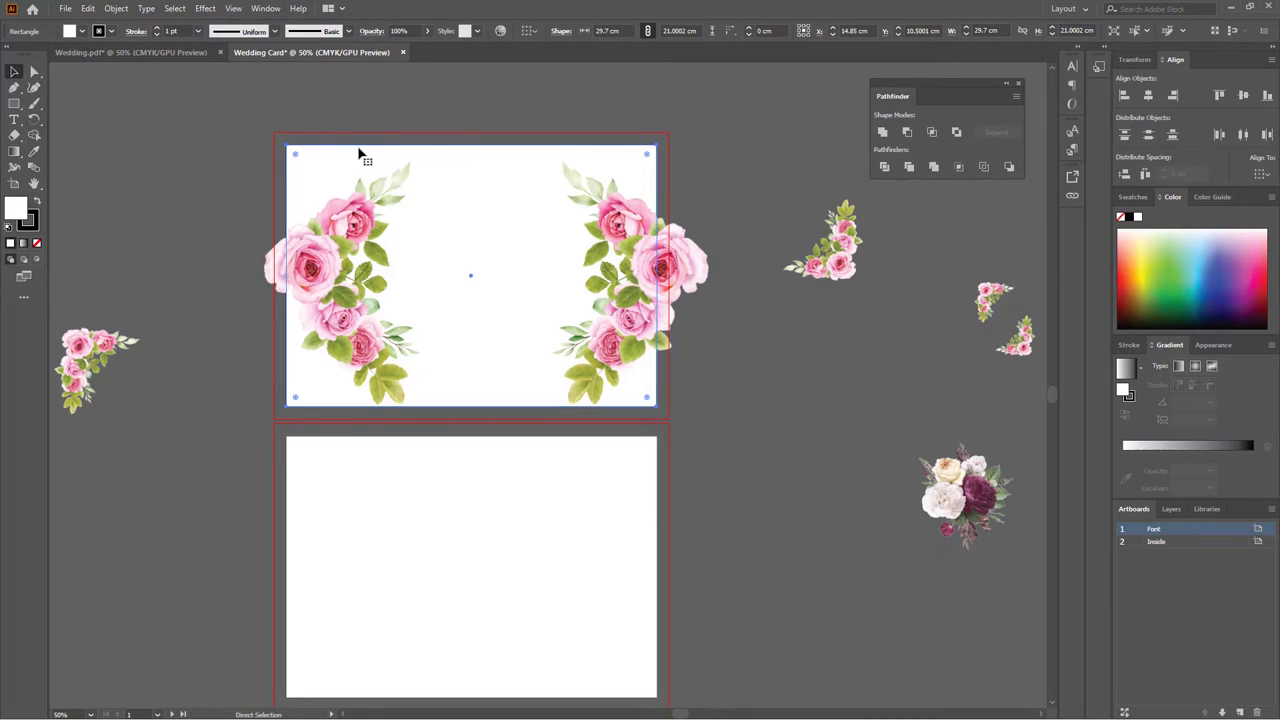
key(ctrl+shift+bracketright)
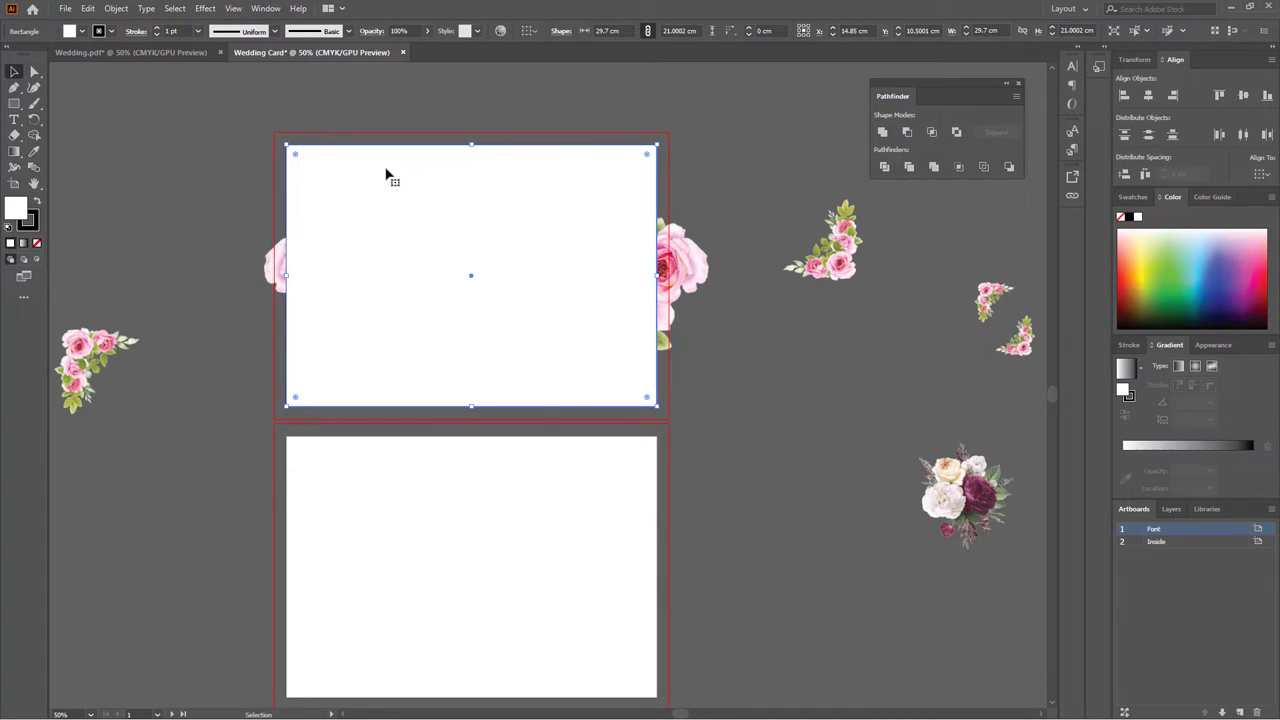
right_click(387, 172)
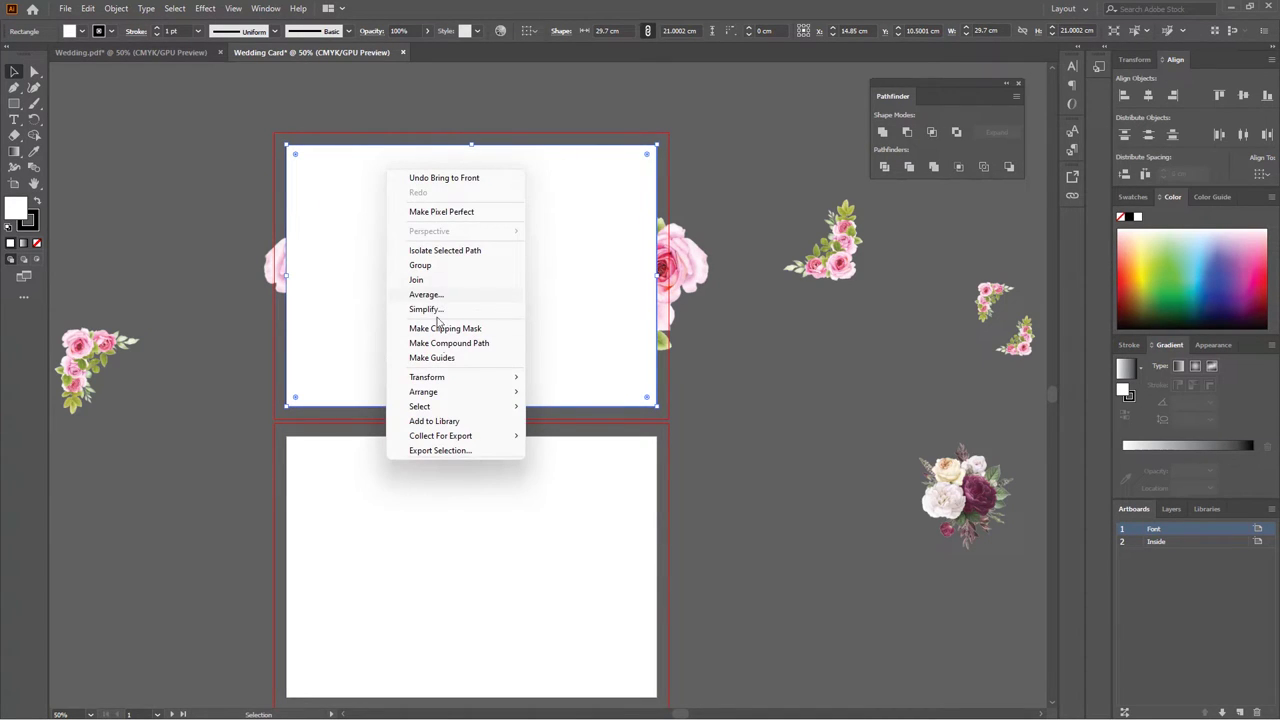
mouse_move(424, 391)
click(600, 397)
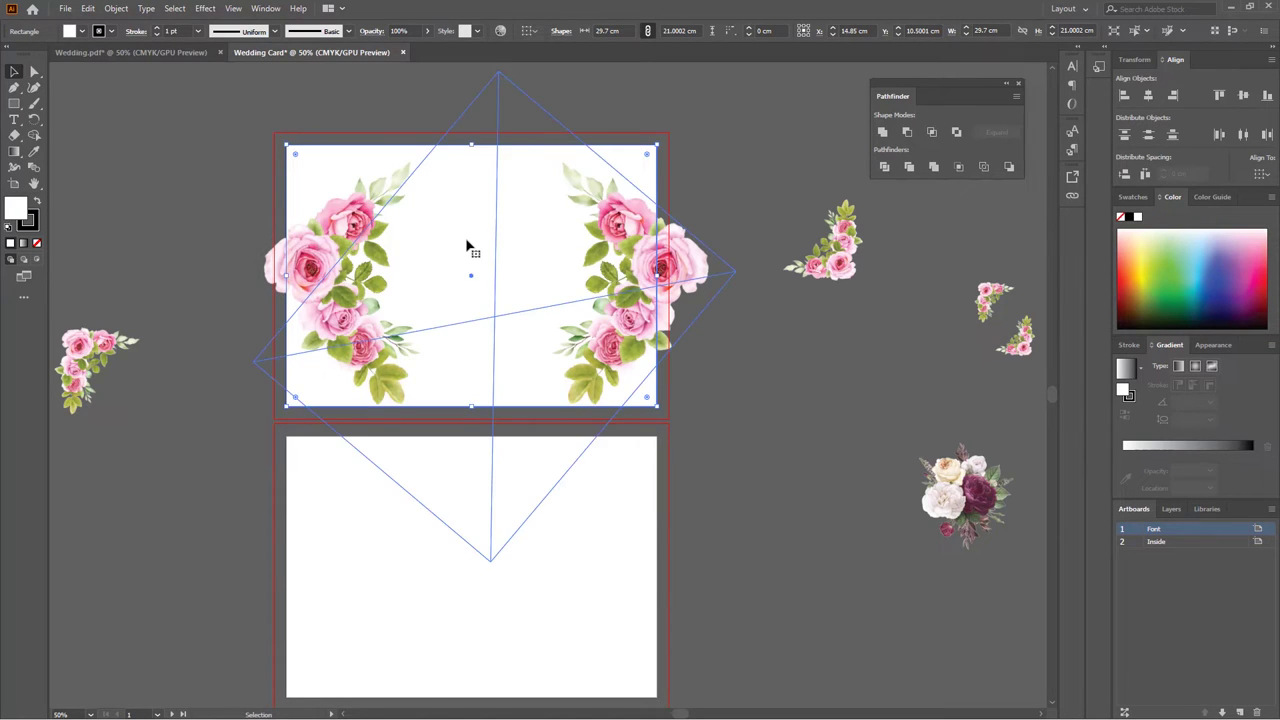
click(733, 385)
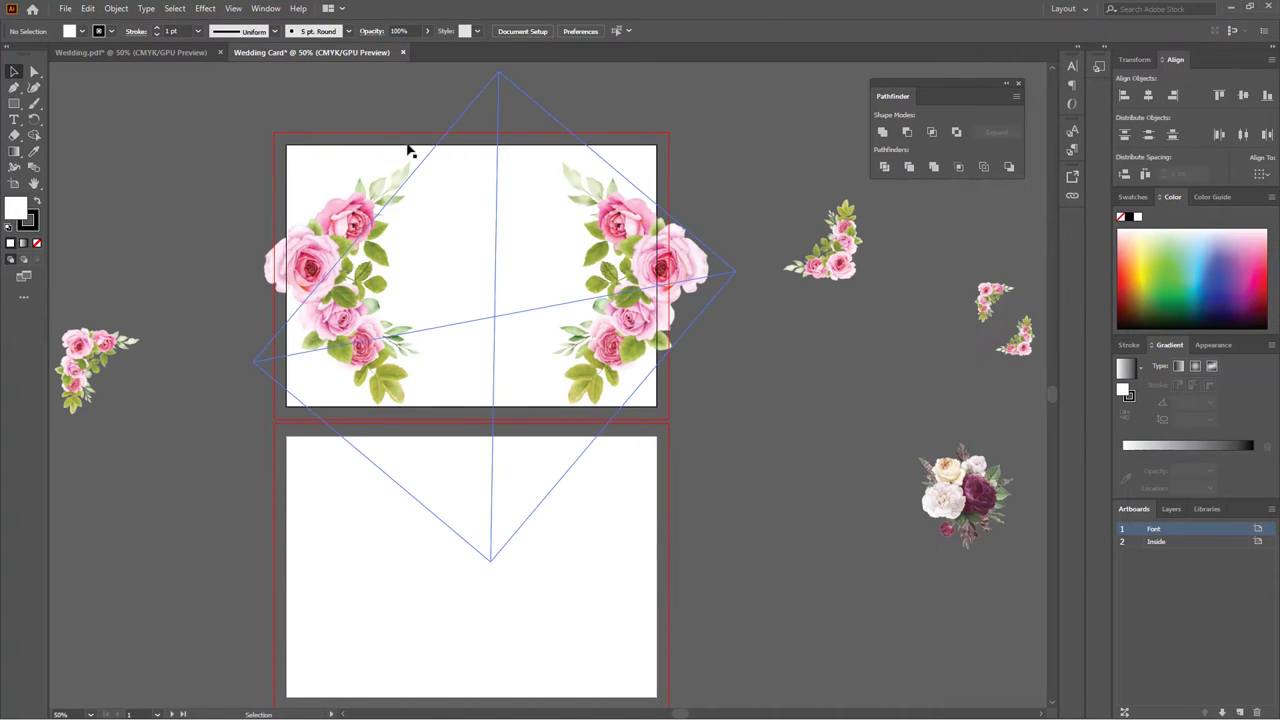
click(352, 157)
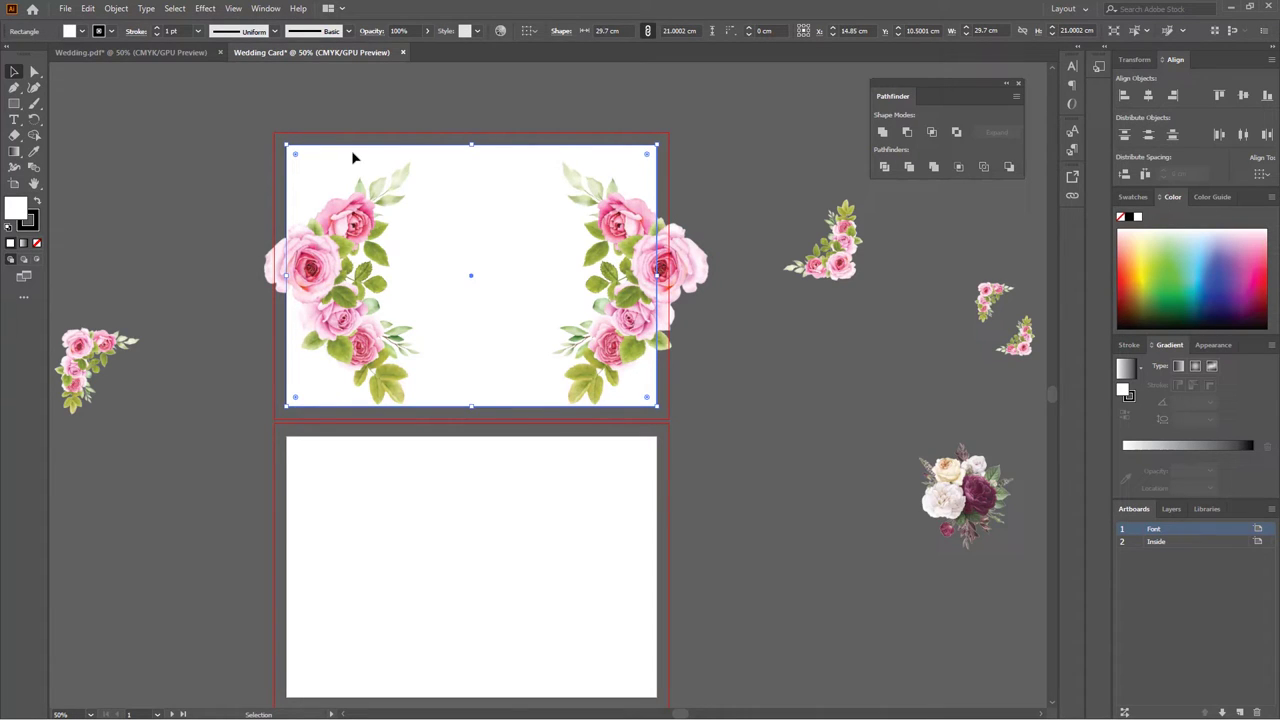
right_click(350, 160)
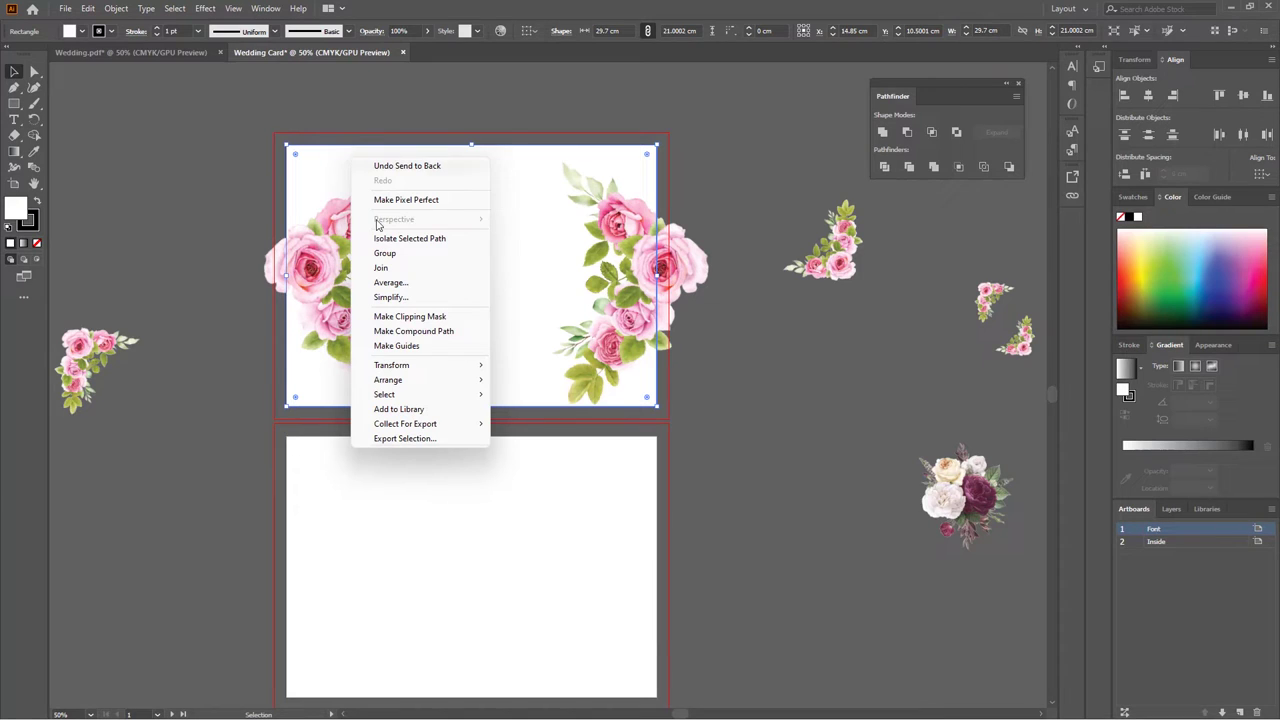
click(520, 372)
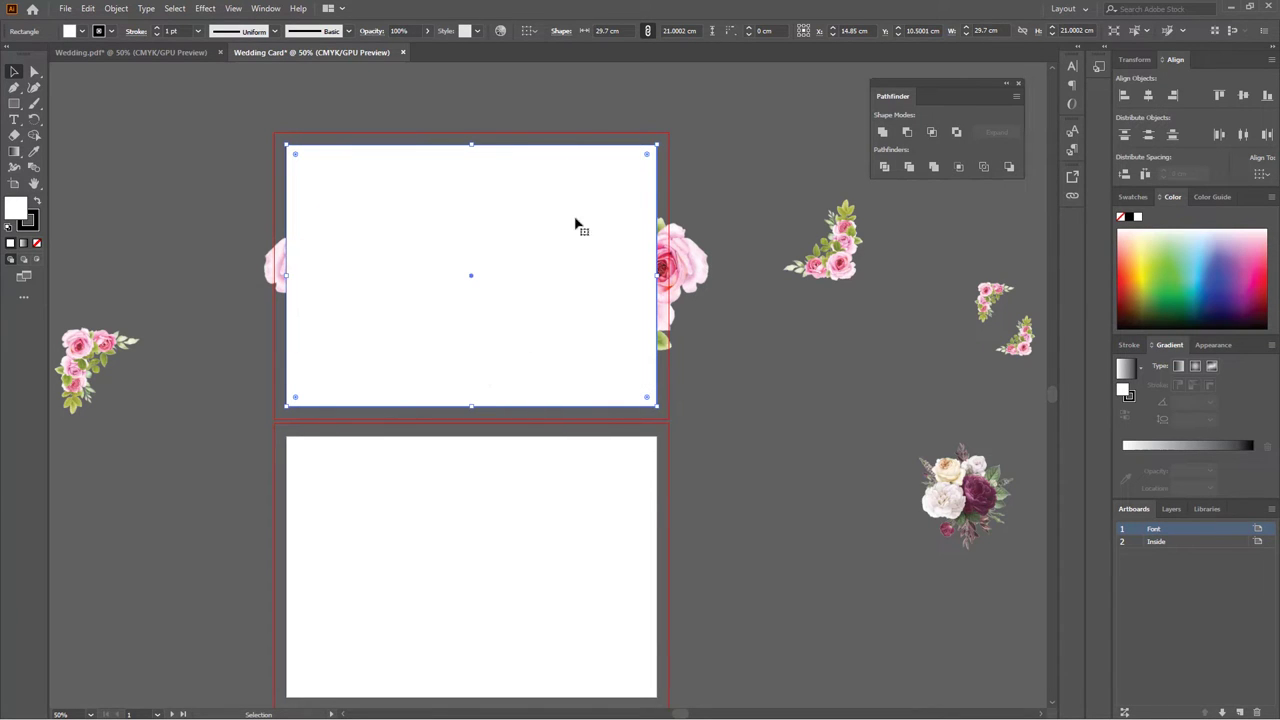
Step: Make a clipping mask from the roses and the card rectangle
drag(754, 137, 852, 382)
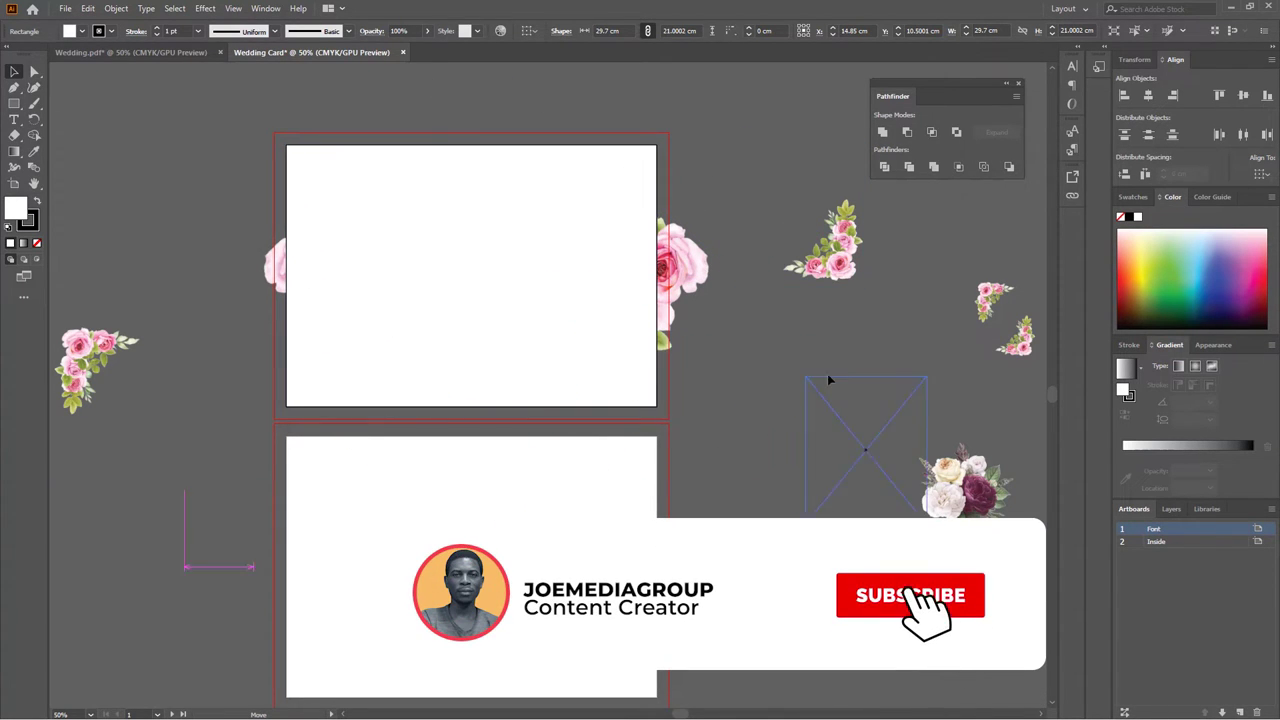
drag(680, 284, 241, 302)
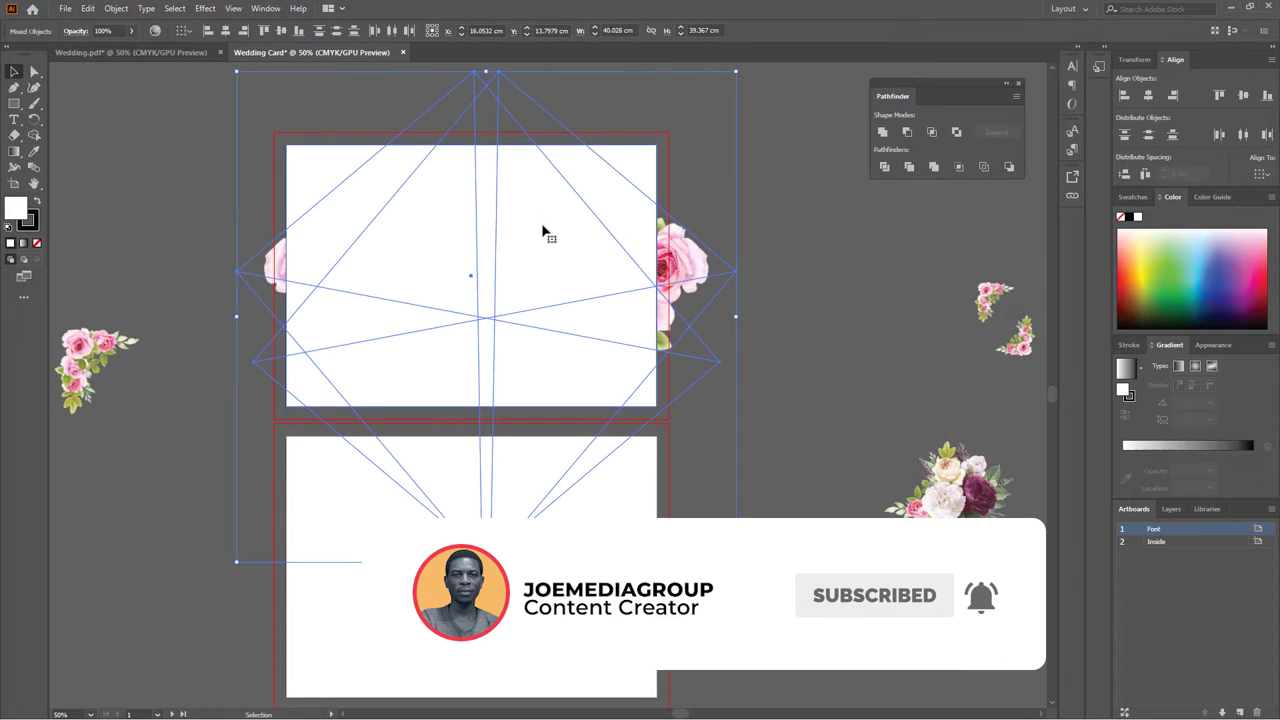
right_click(483, 229)
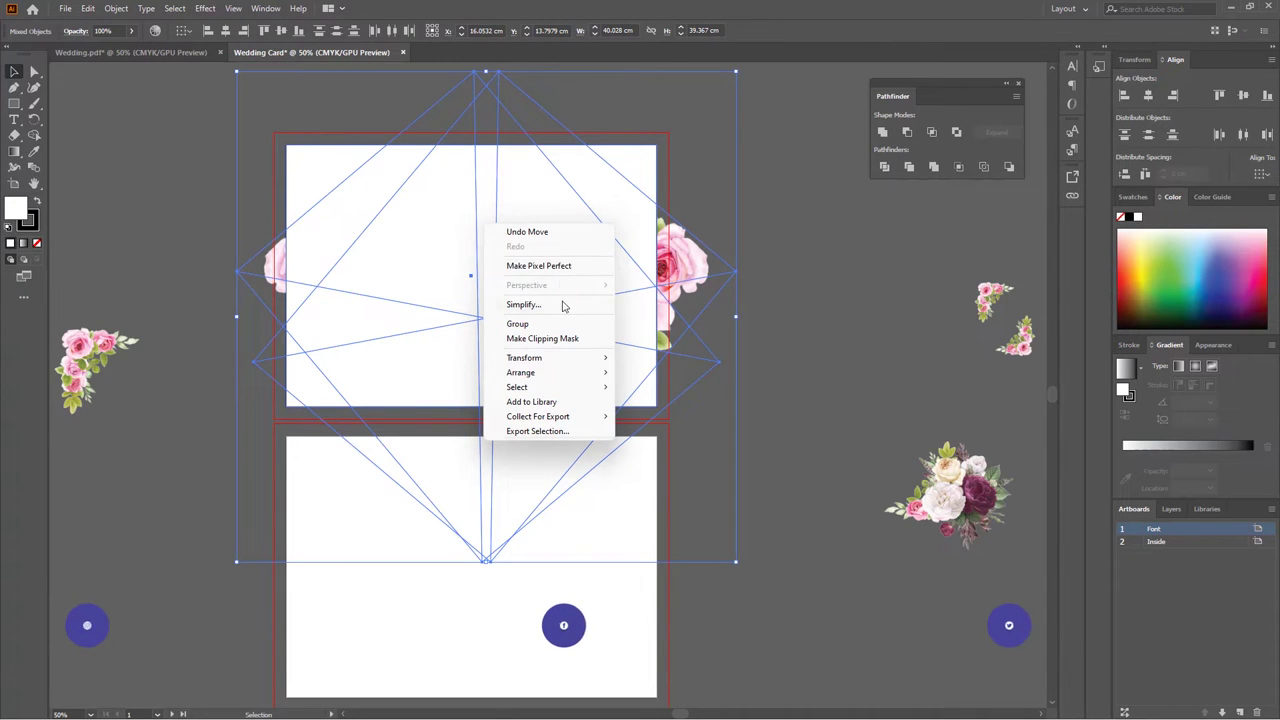
click(556, 344)
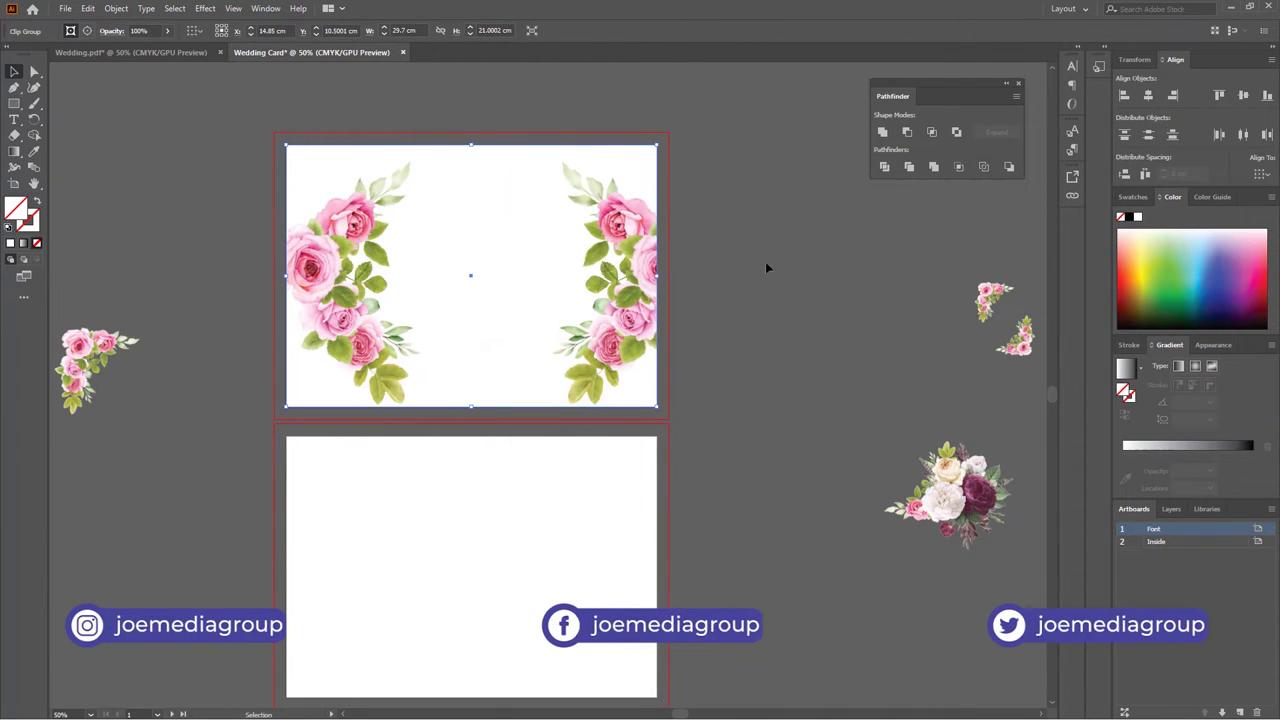
click(666, 350)
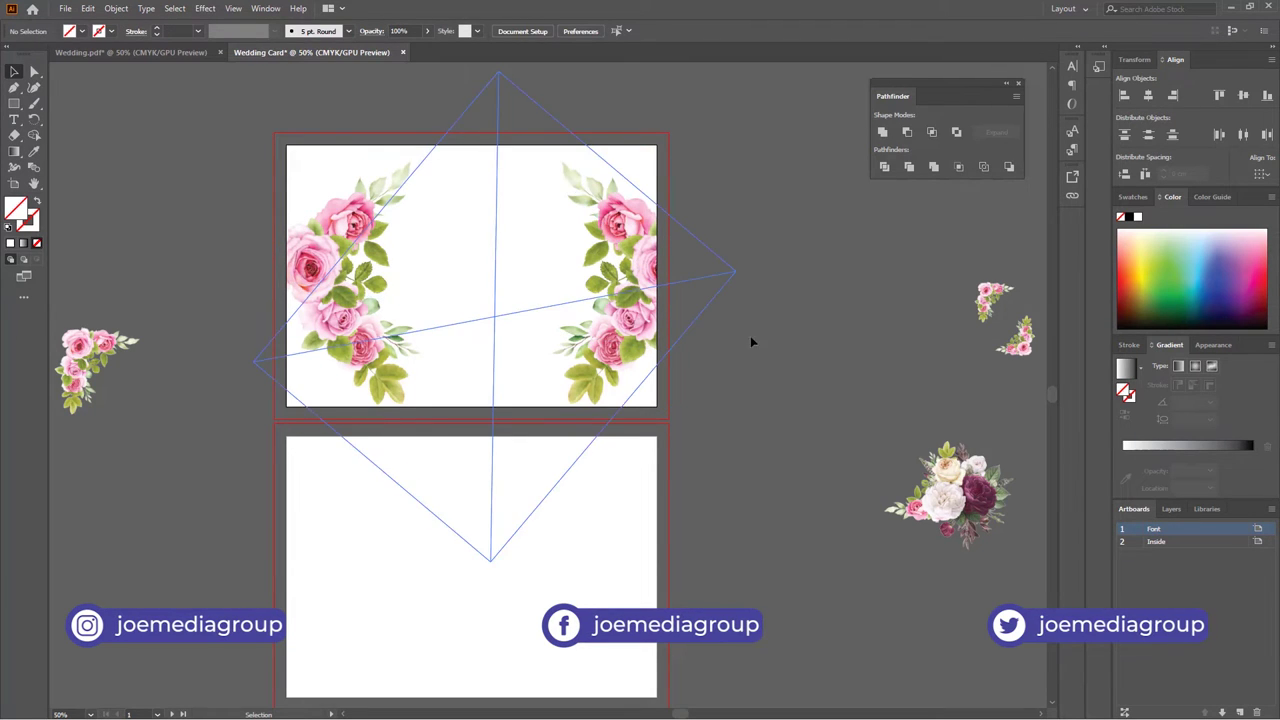
Step: Draw a rectangle over the front panel filled with pink sampled from a rose
click(14, 104)
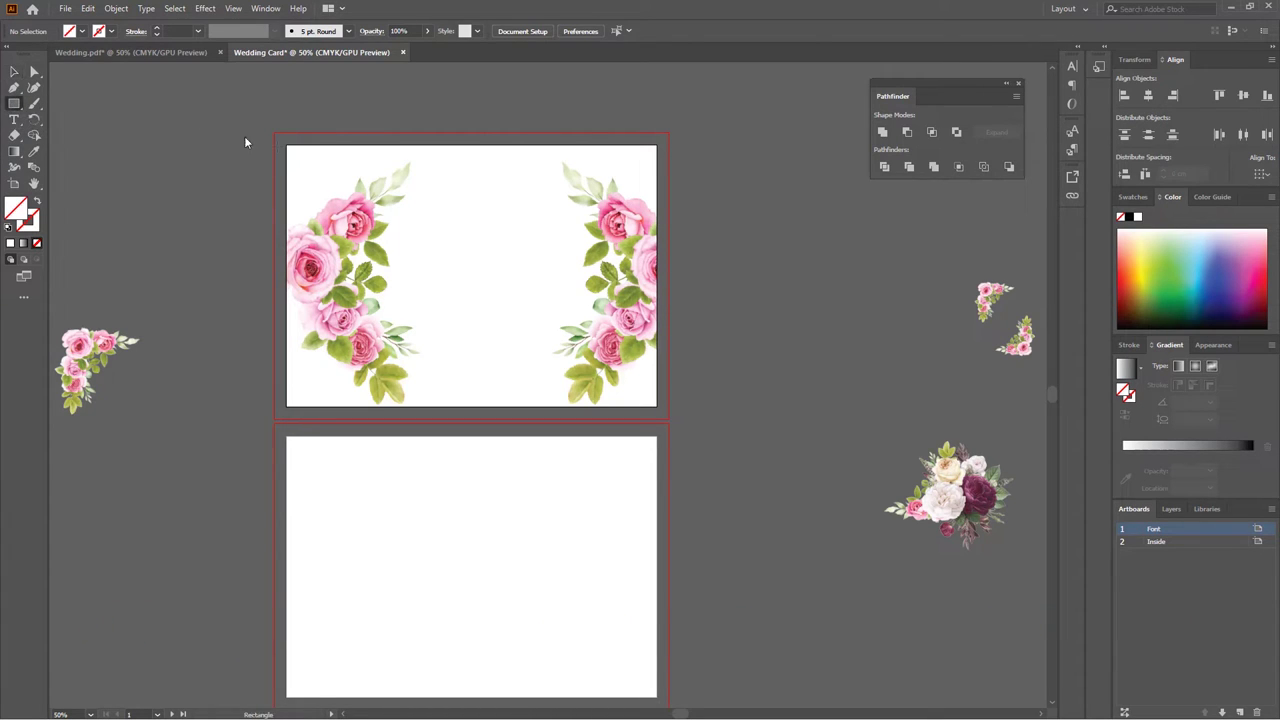
mouse_move(285, 144)
mouse_down()
mouse_move(562, 369)
mouse_move(656, 405)
mouse_up()
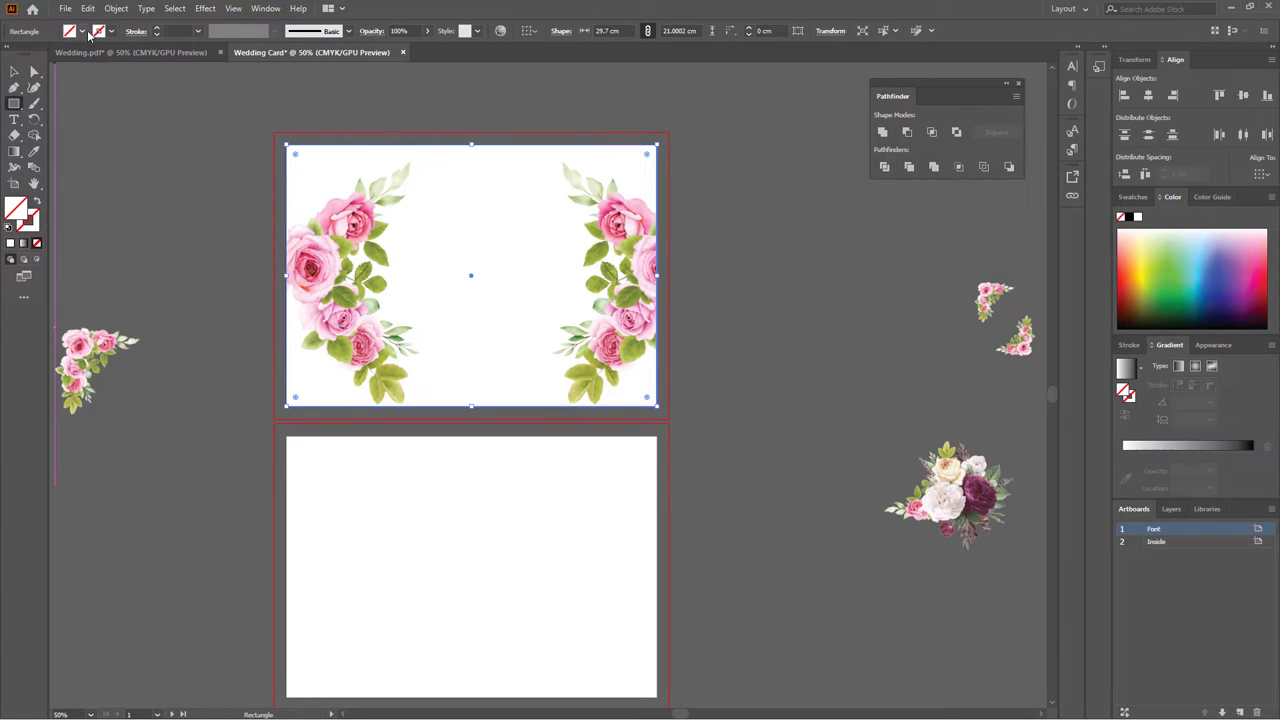
click(33, 151)
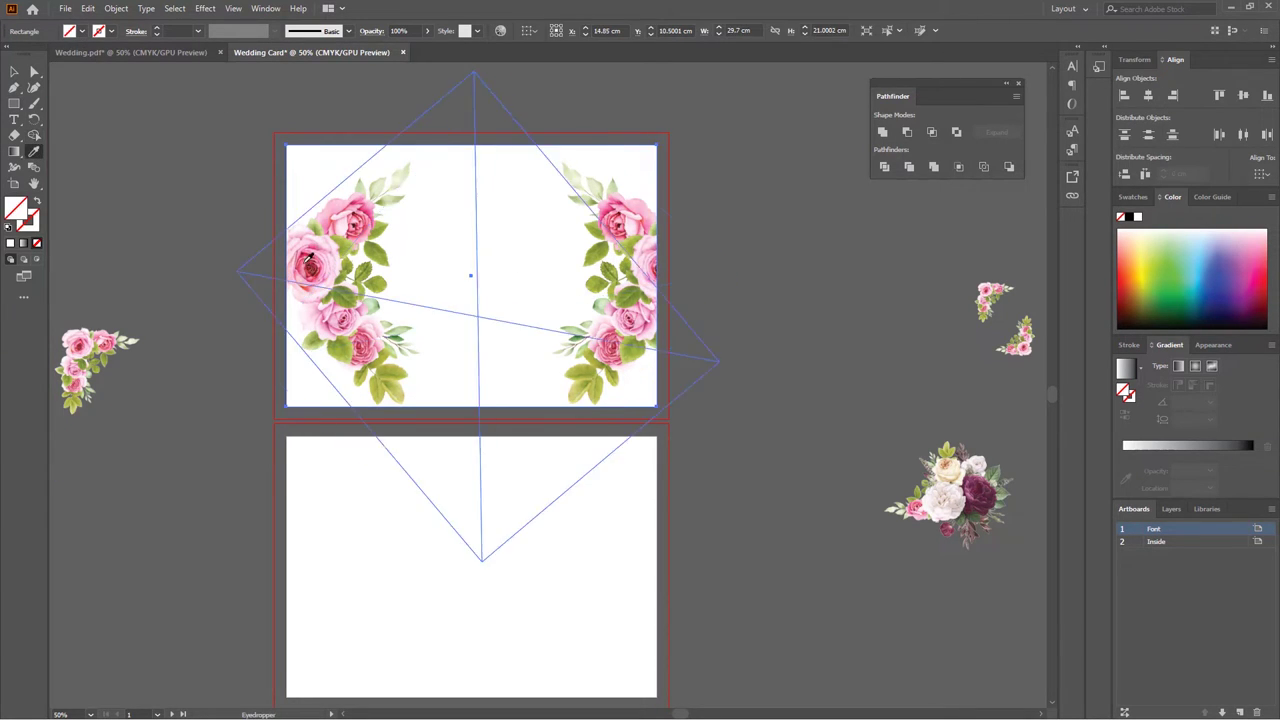
click(310, 262)
click(14, 71)
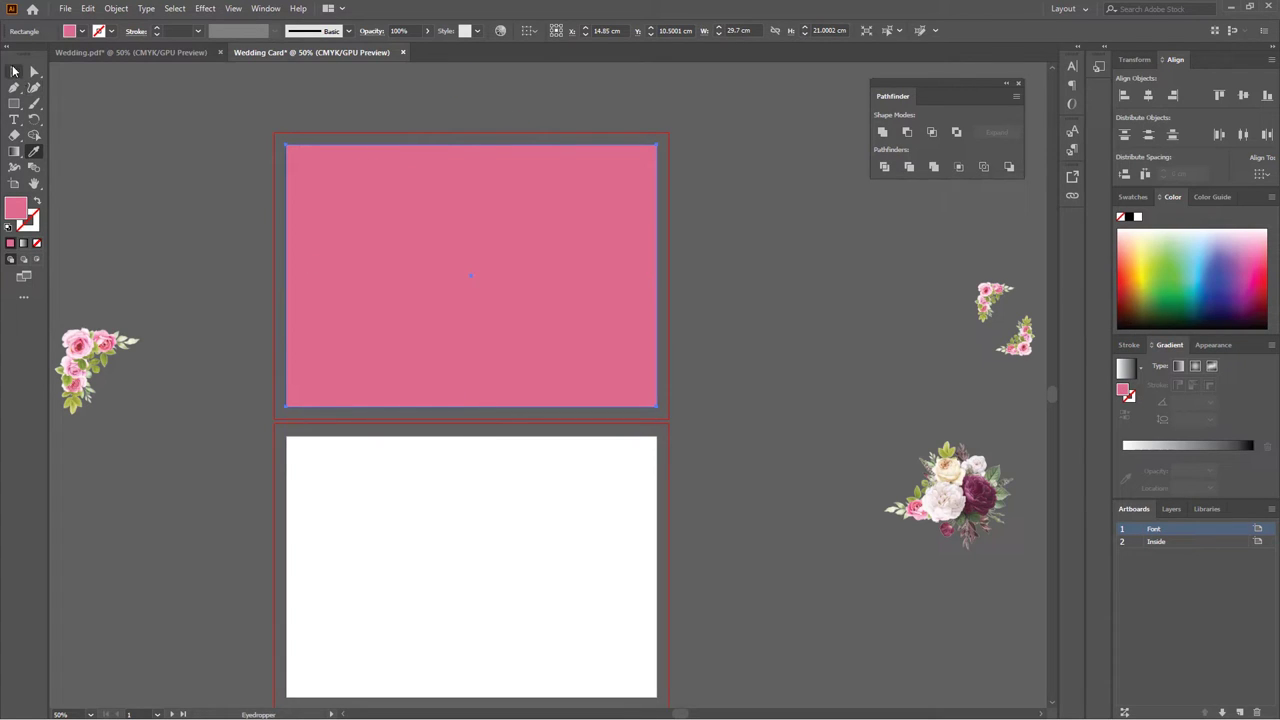
click(715, 281)
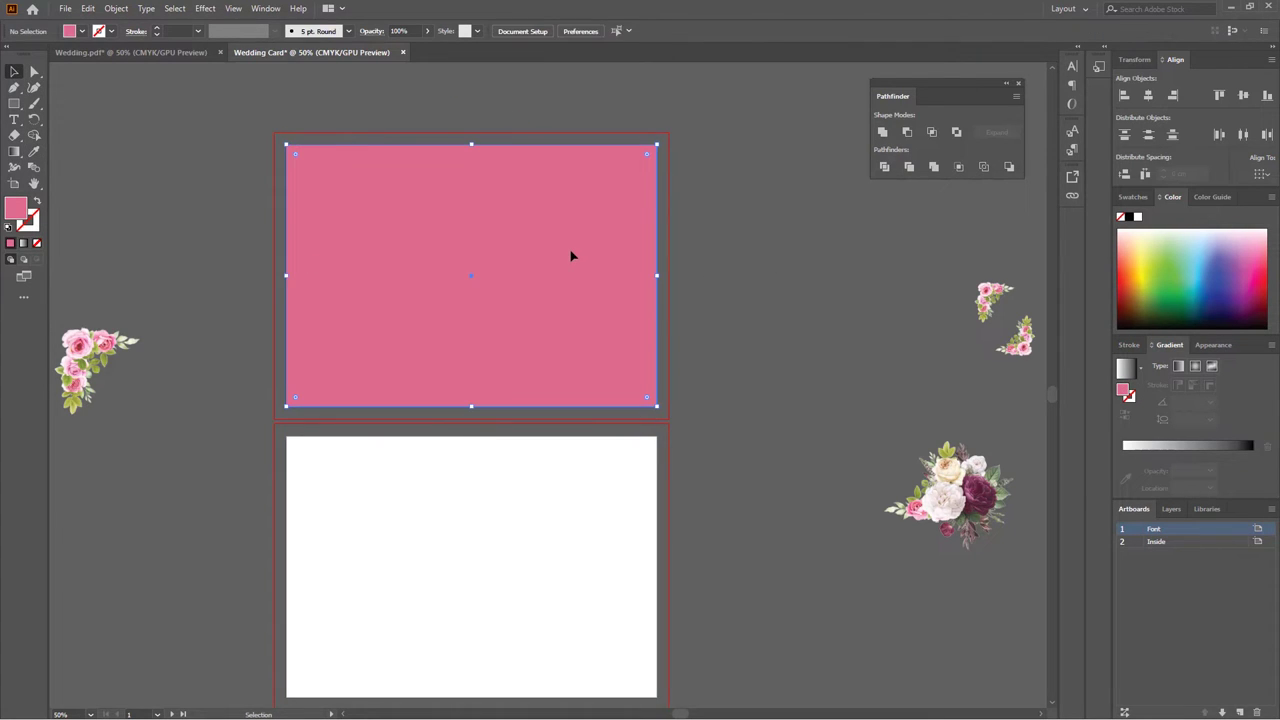
key(h)
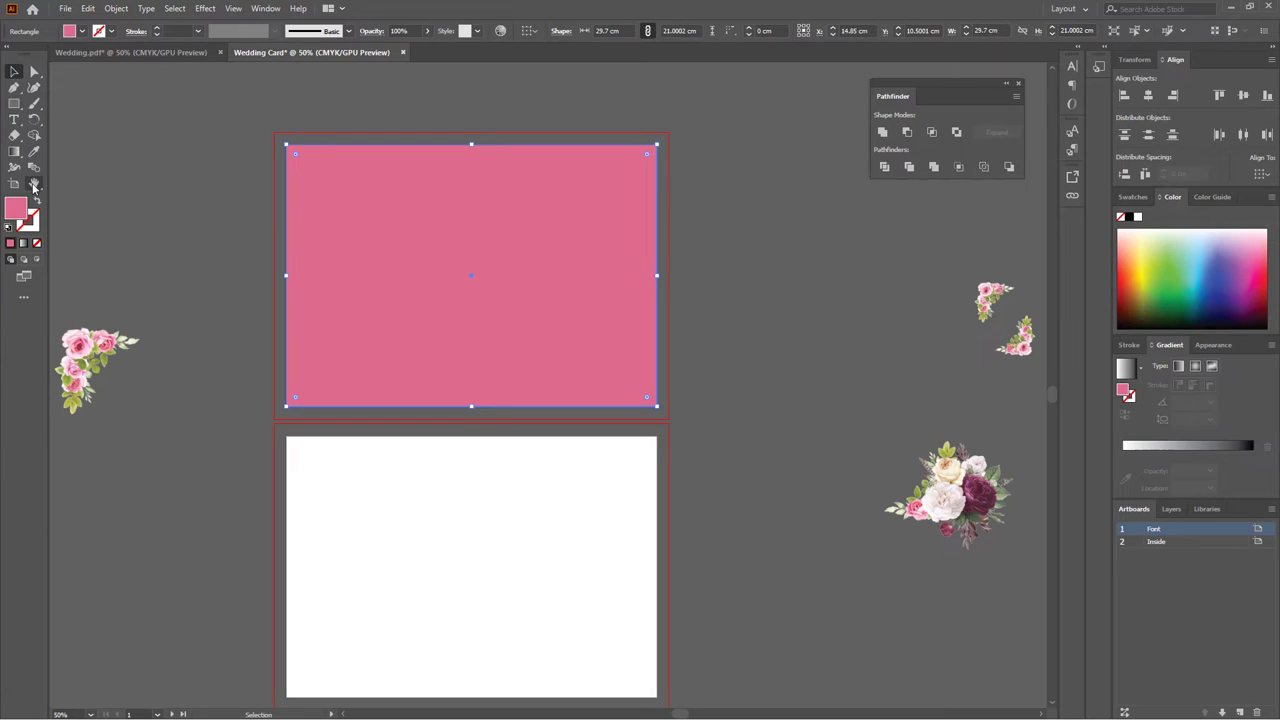
drag(566, 480, 497, 436)
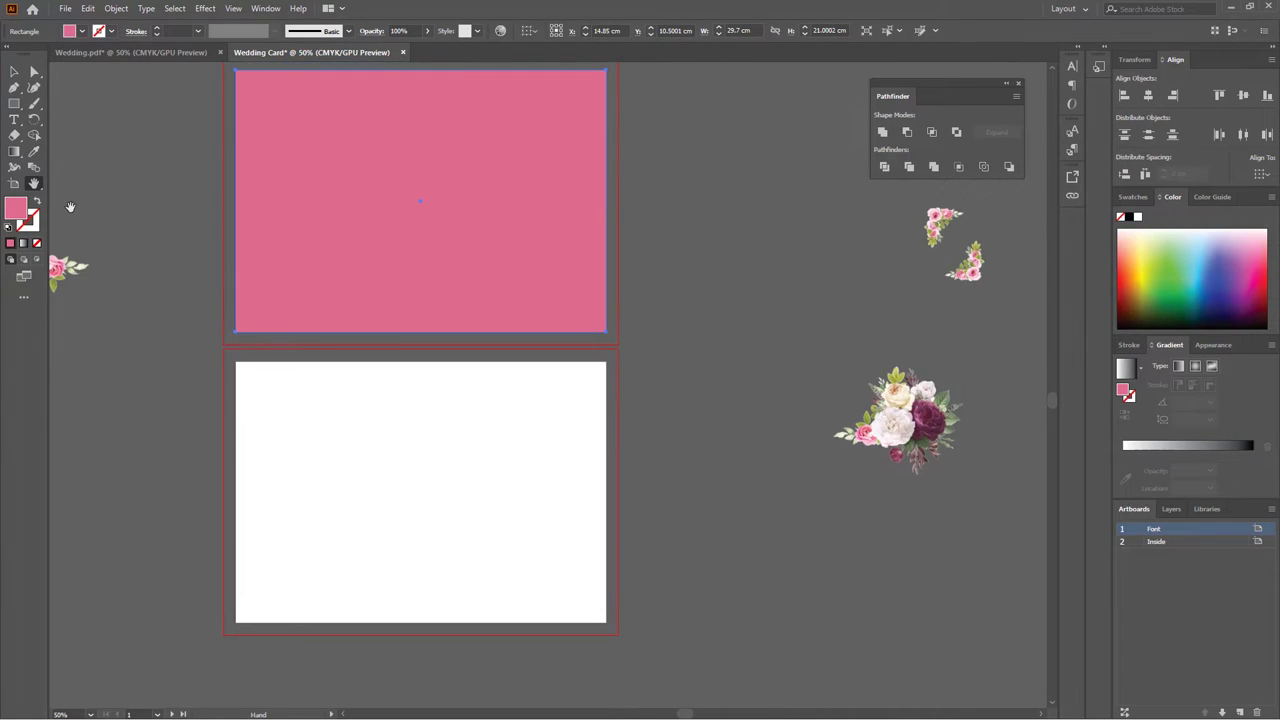
Step: Copy the pink rectangle down onto the lower panel
click(14, 71)
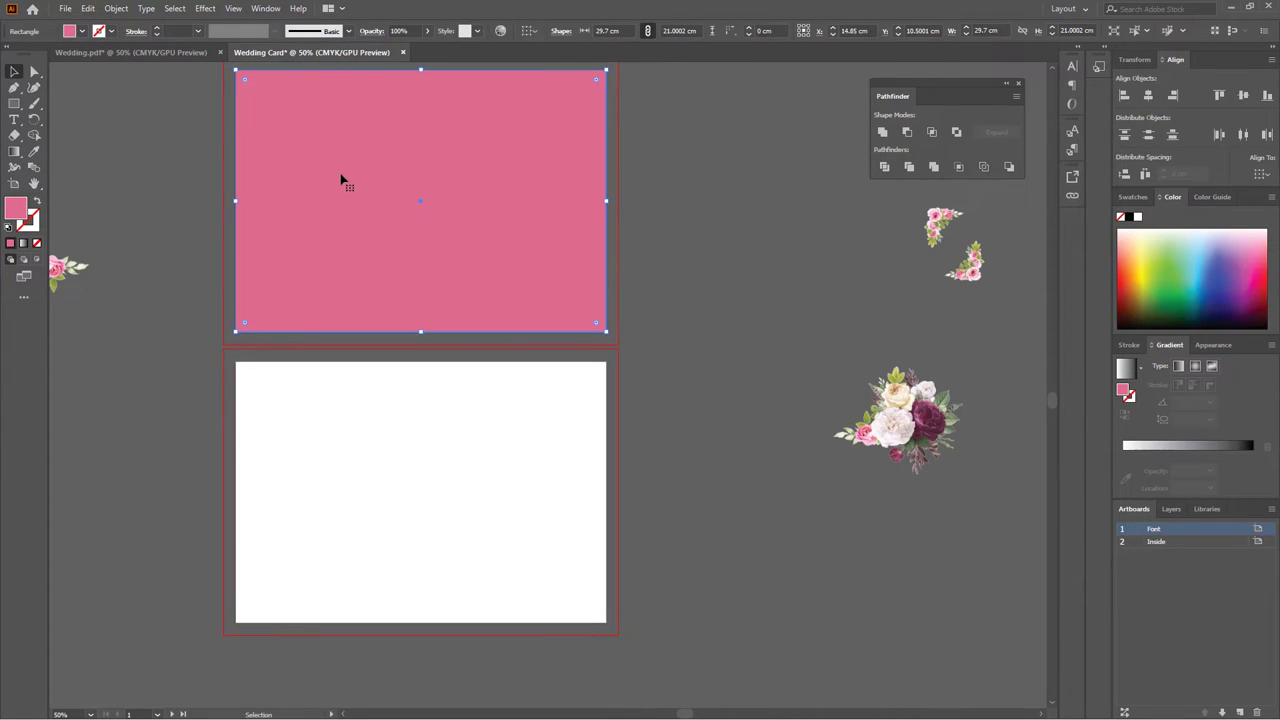
drag(341, 197, 341, 471)
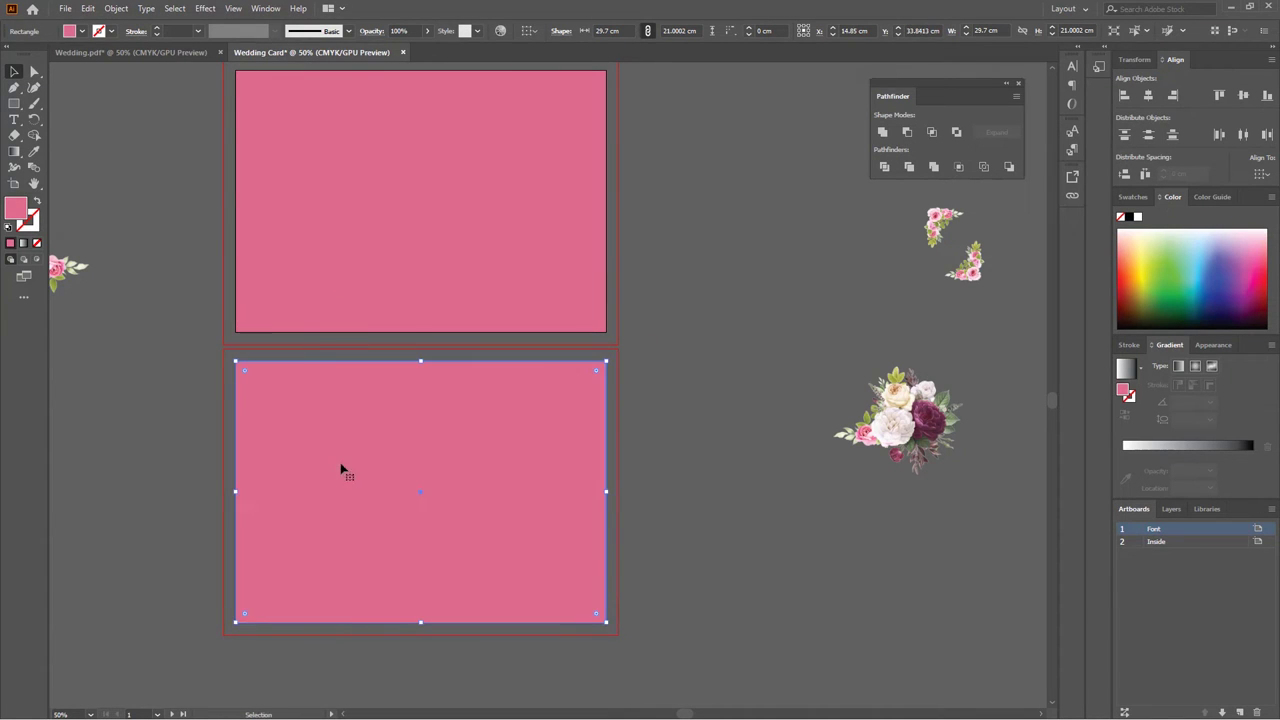
click(33, 183)
drag(425, 225, 443, 327)
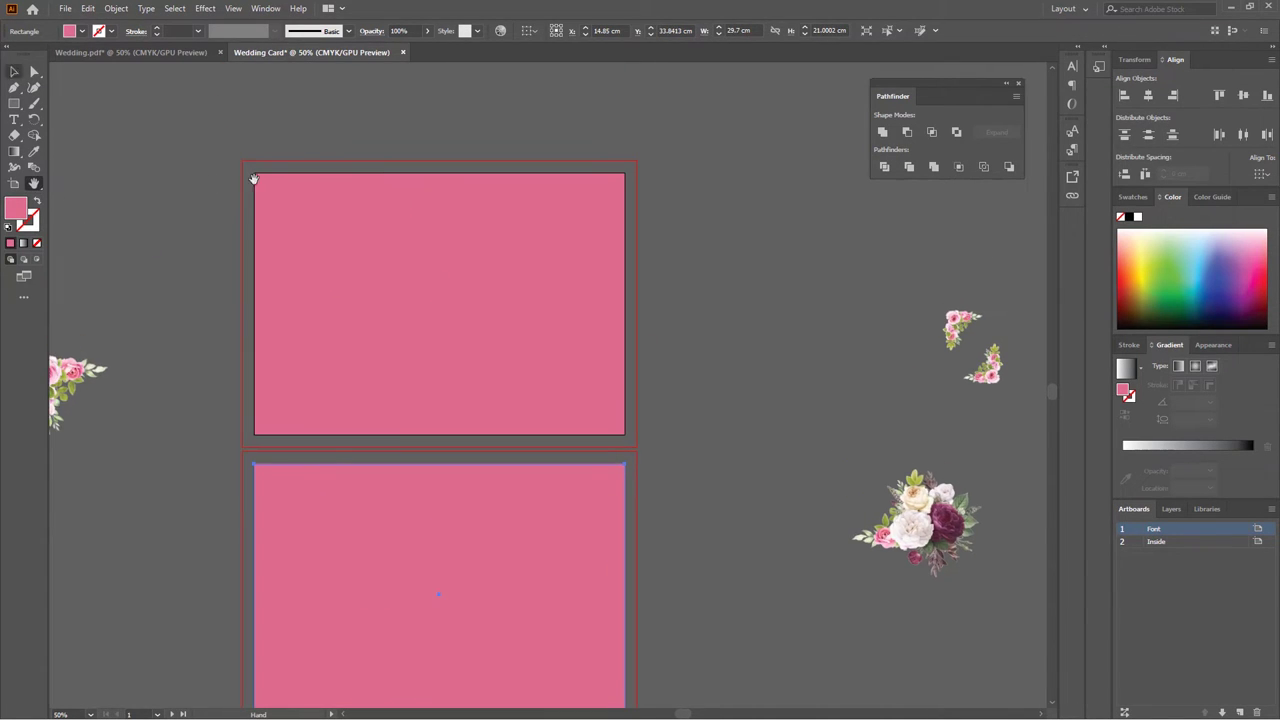
Step: Send the top pink rectangle behind the rose clusters
key(v)
click(519, 289)
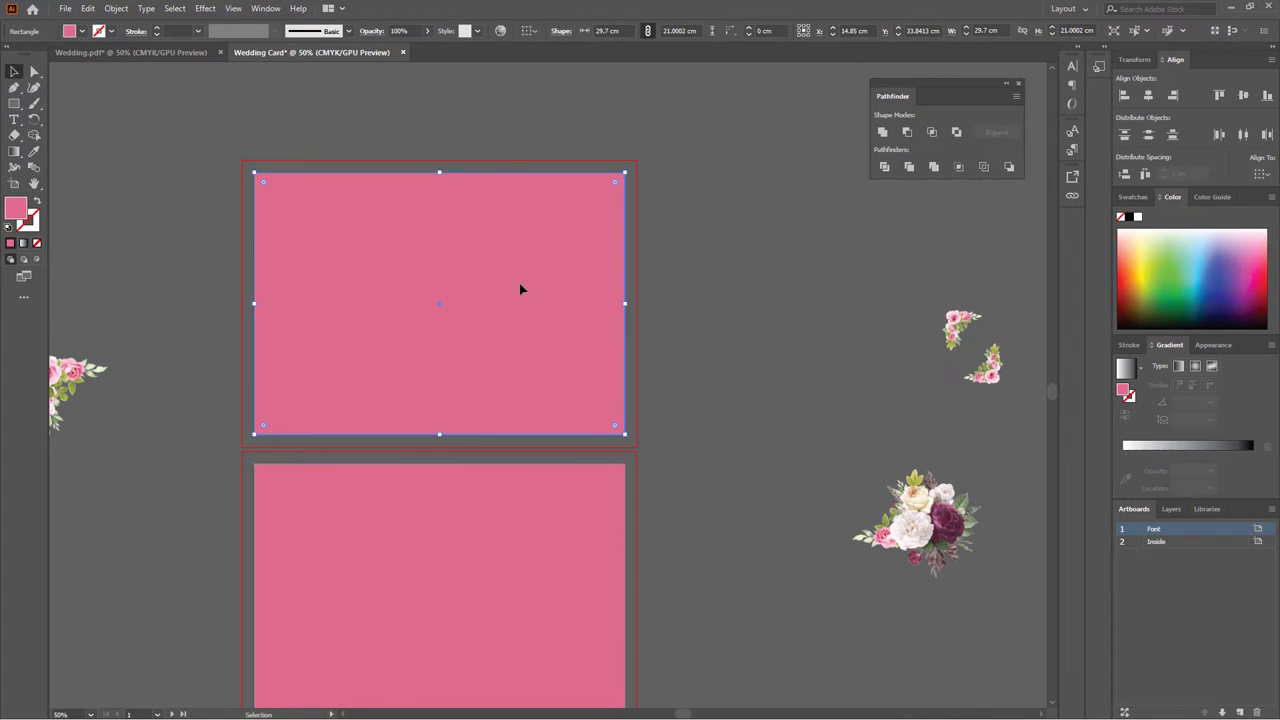
key(ctrl)
right_click(519, 289)
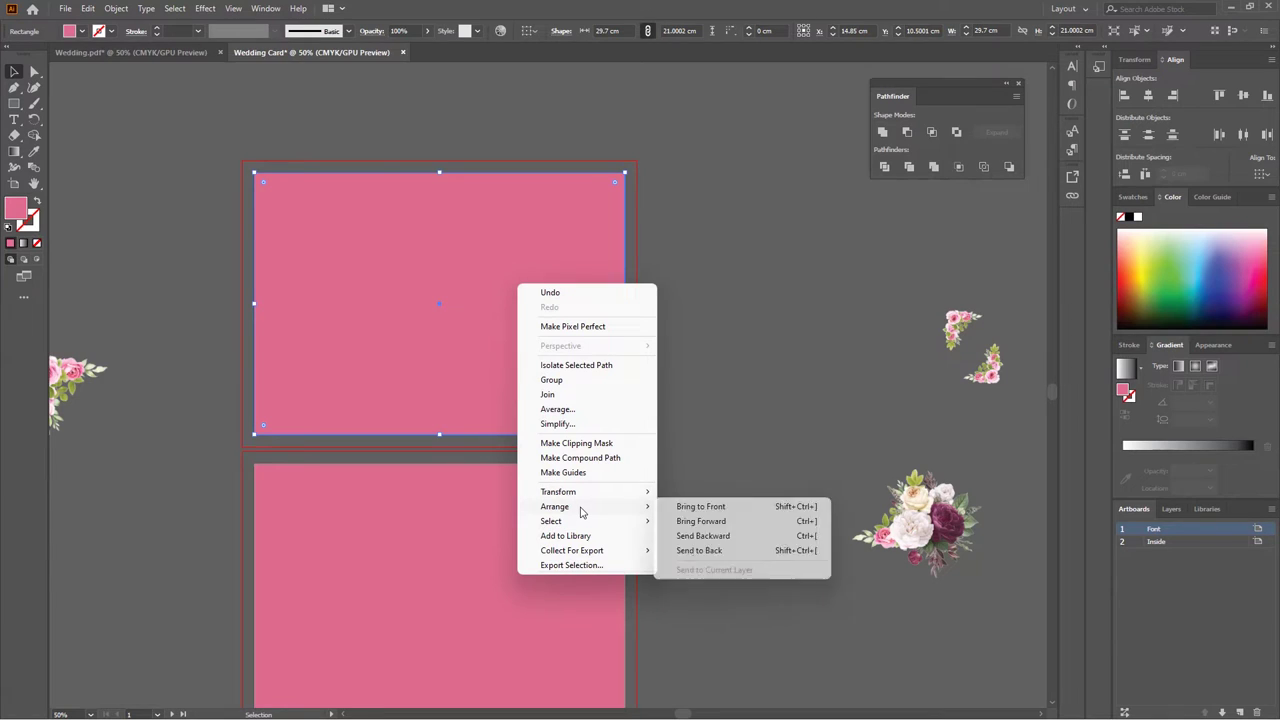
click(692, 552)
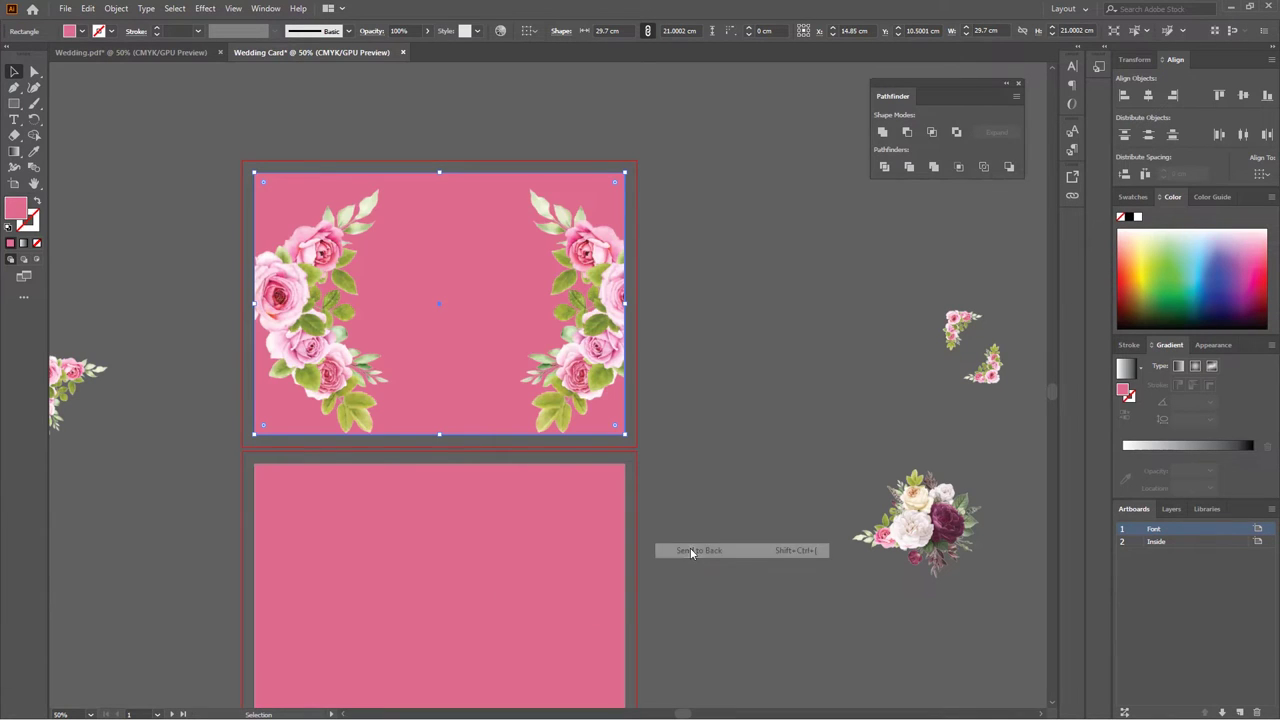
click(799, 331)
key(h)
drag(492, 336, 516, 266)
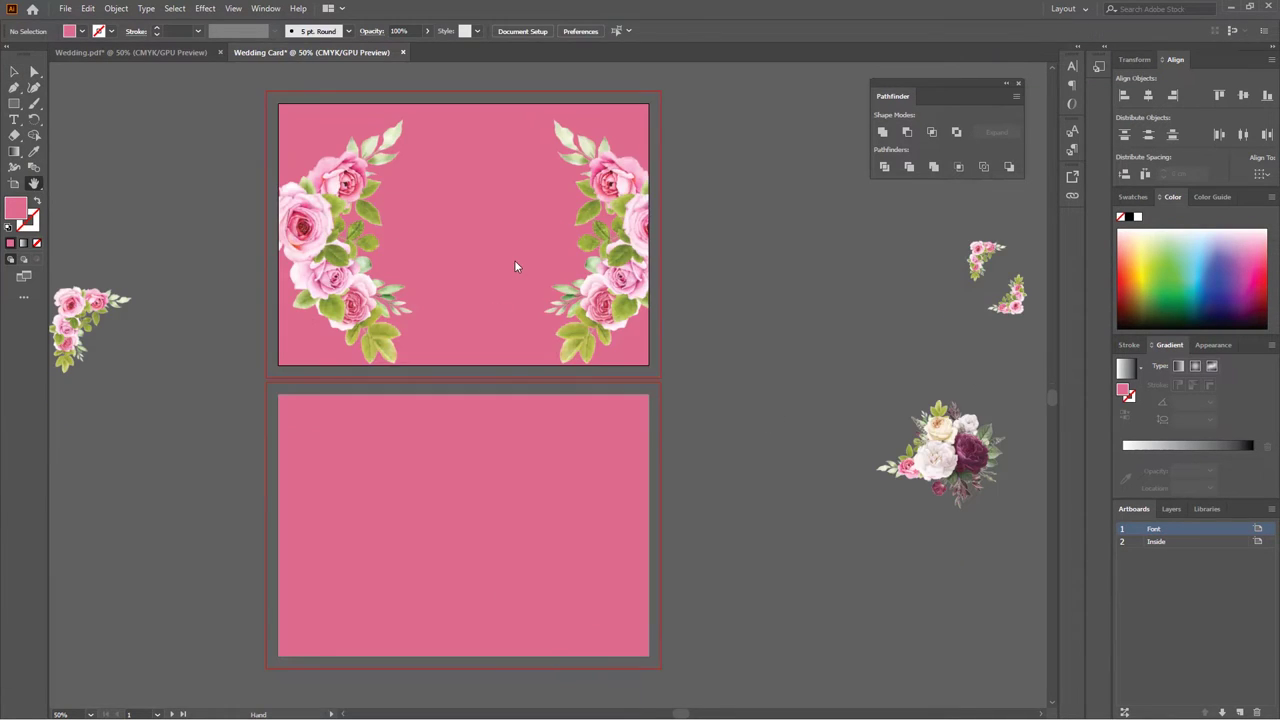
click(14, 72)
Step: Move the burgundy-and-white bouquet to the front panel's centre and scale it up
click(955, 462)
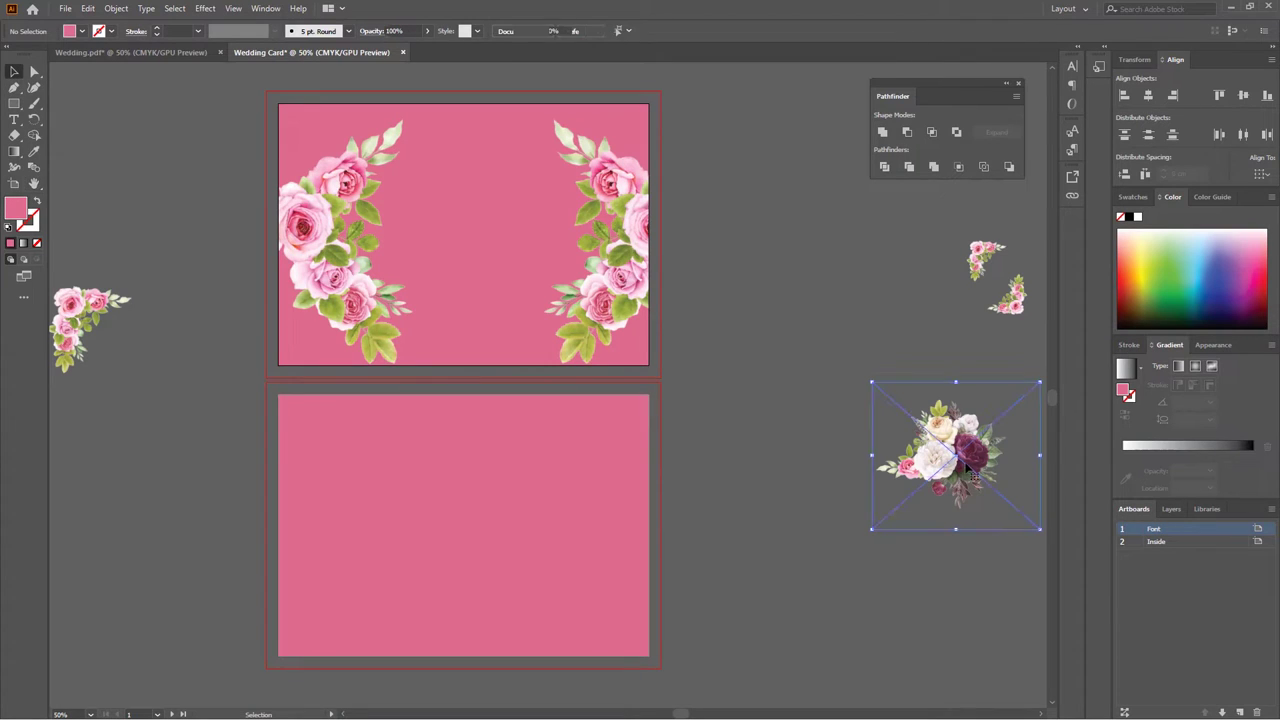
mouse_move(963, 461)
mouse_down()
mouse_move(511, 319)
mouse_move(482, 254)
mouse_up()
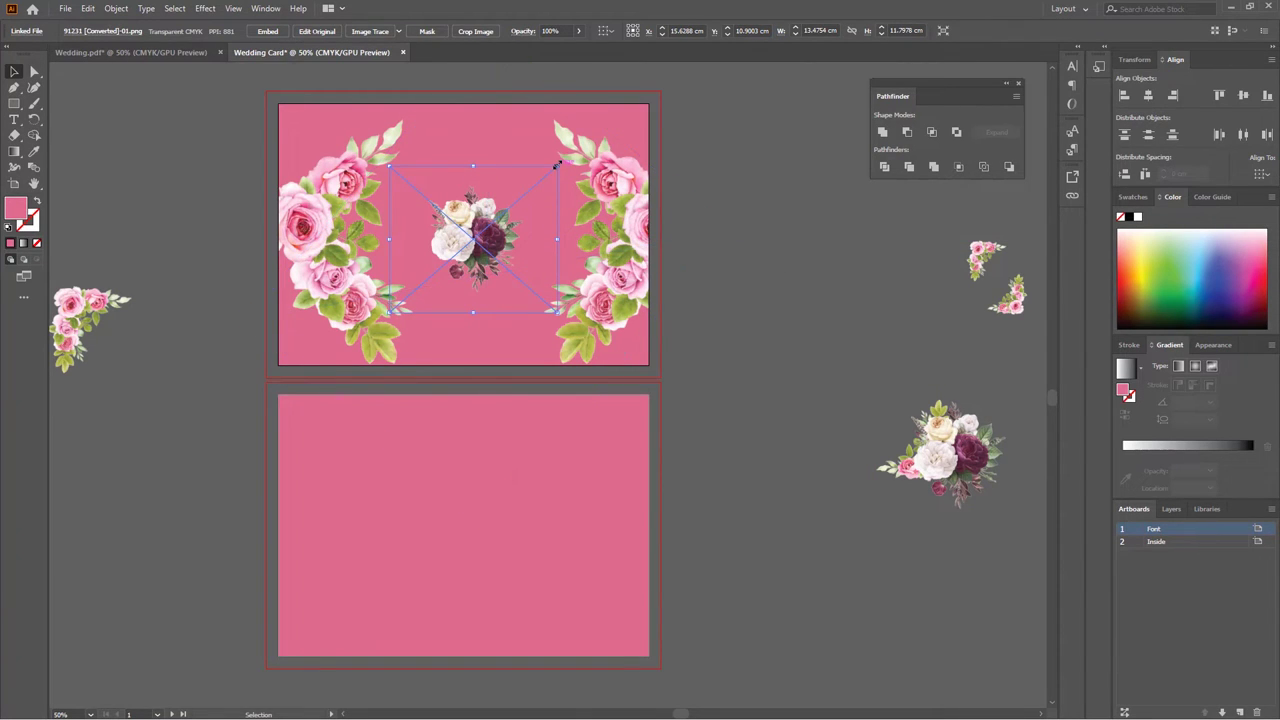
alt+shift+drag(557, 165, 583, 143)
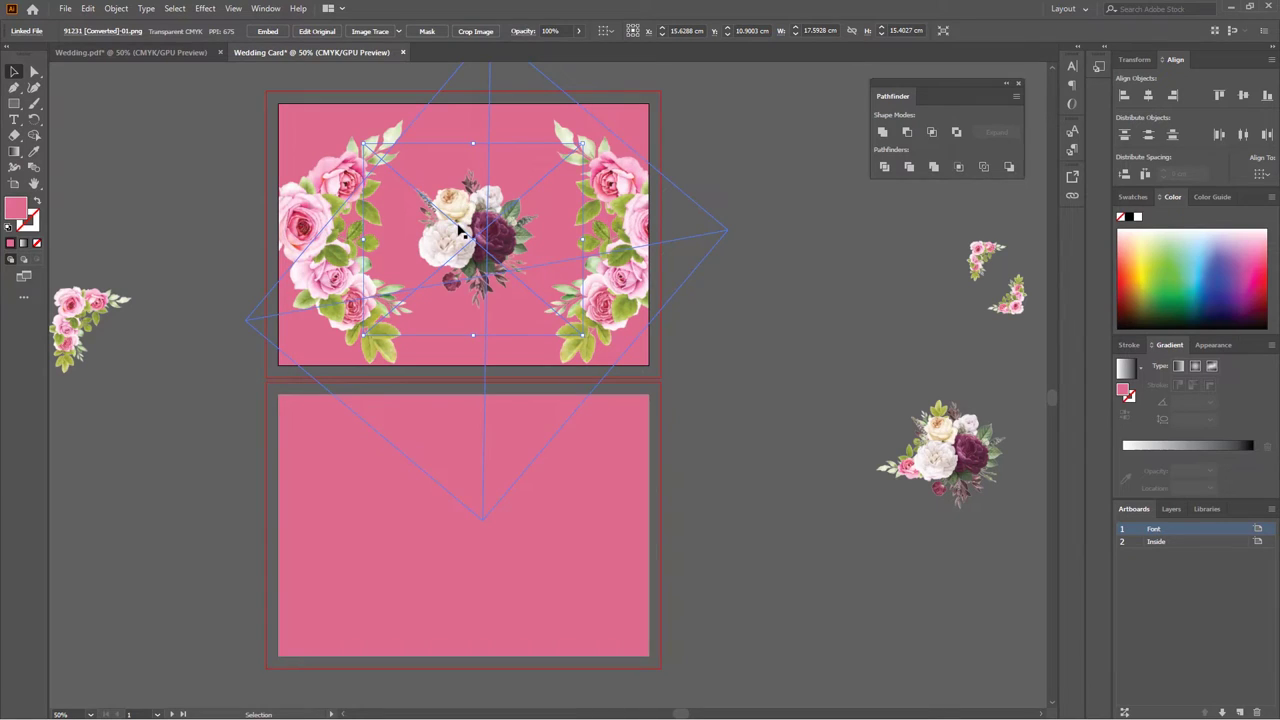
click(870, 243)
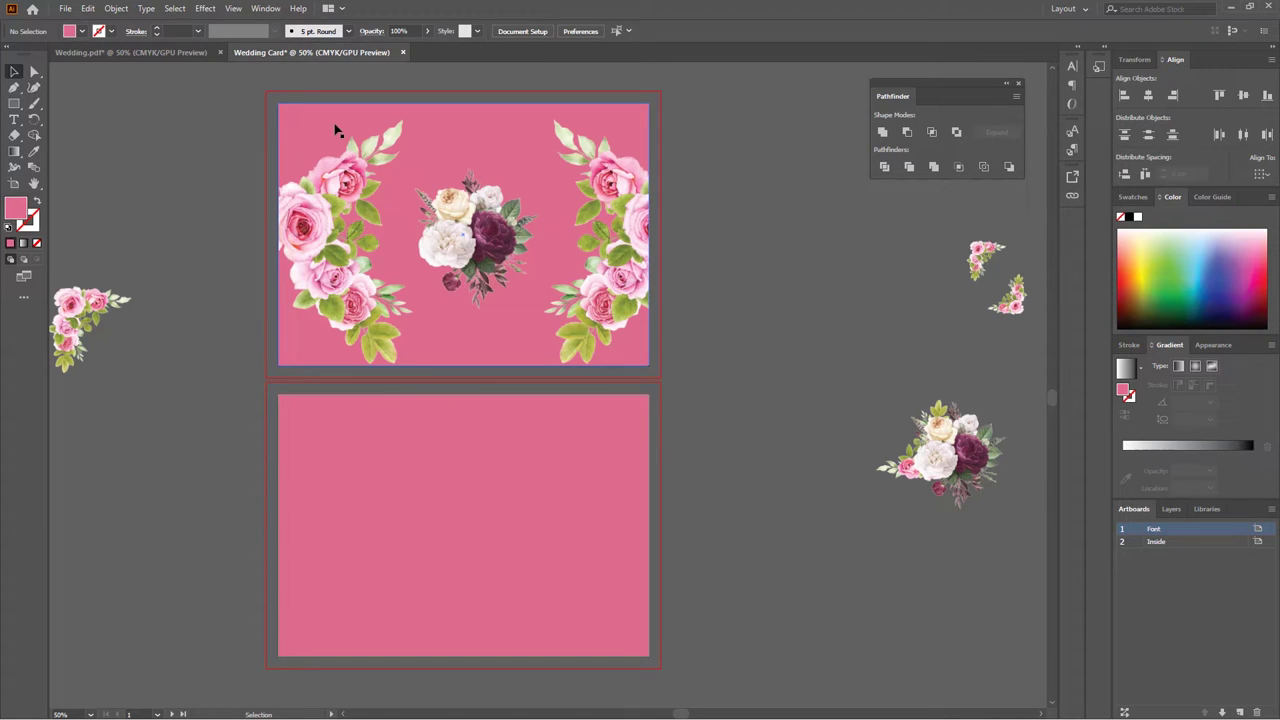
key(ctrl+shift+i)
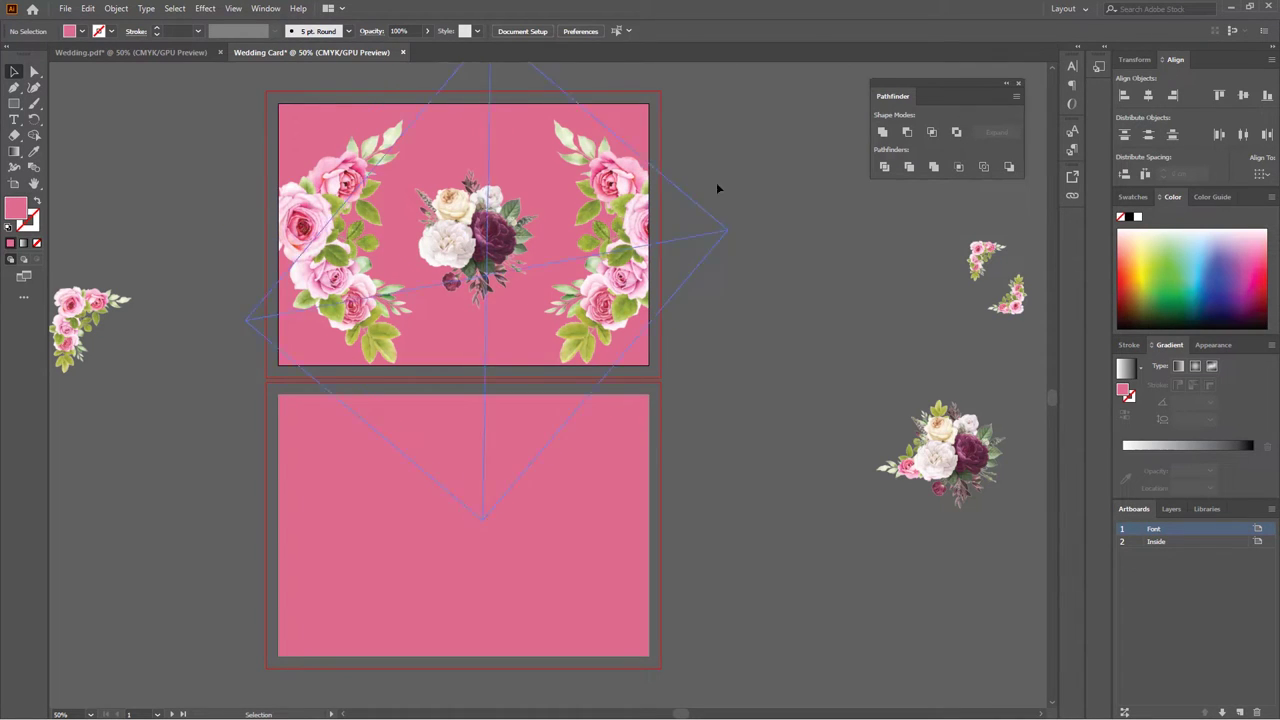
key(ctrl+shift+i)
key(ctrl+shift+i)
key(ctrl+shift+i)
key(ctrl+shift+i)
key(ctrl+shift+i)
key(ctrl+shift+i)
key(ctrl+shift+i)
key(ctrl+shift+i)
key(ctrl+shift+i)
Step: Lower the central front bouquet's opacity to 5% so it reads as a faint watermark
click(467, 230)
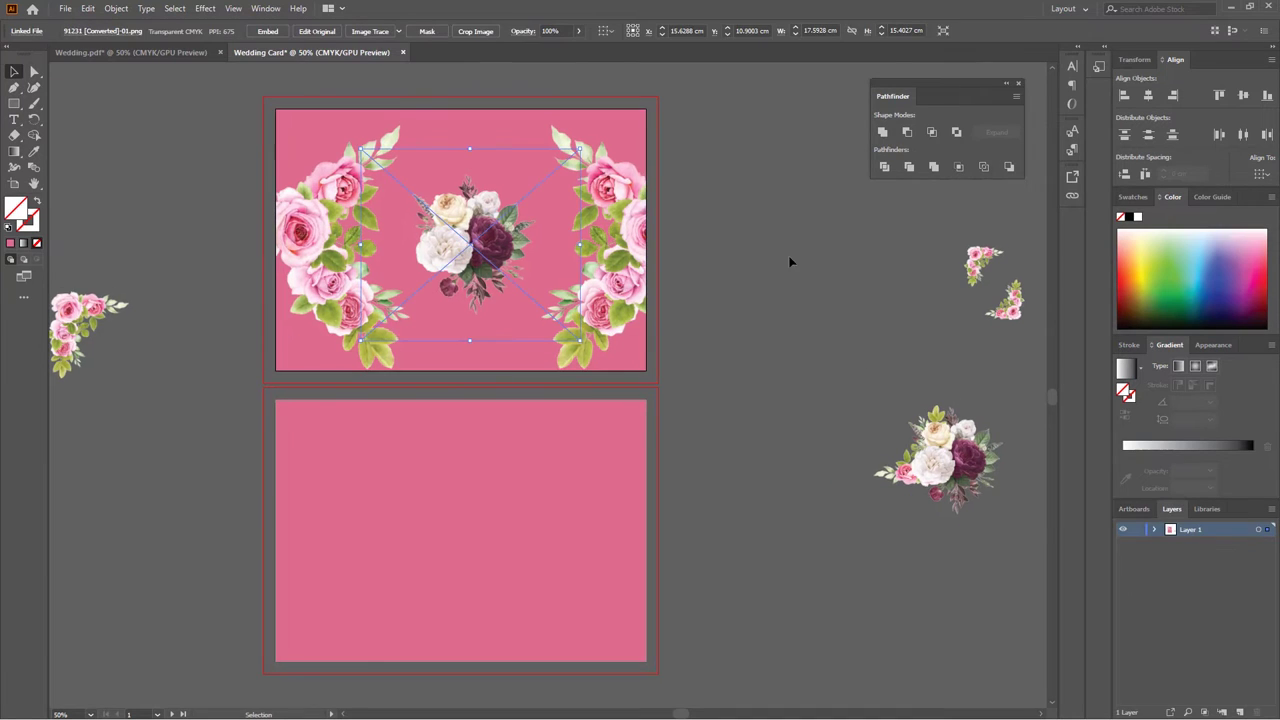
click(578, 35)
drag(577, 48, 542, 50)
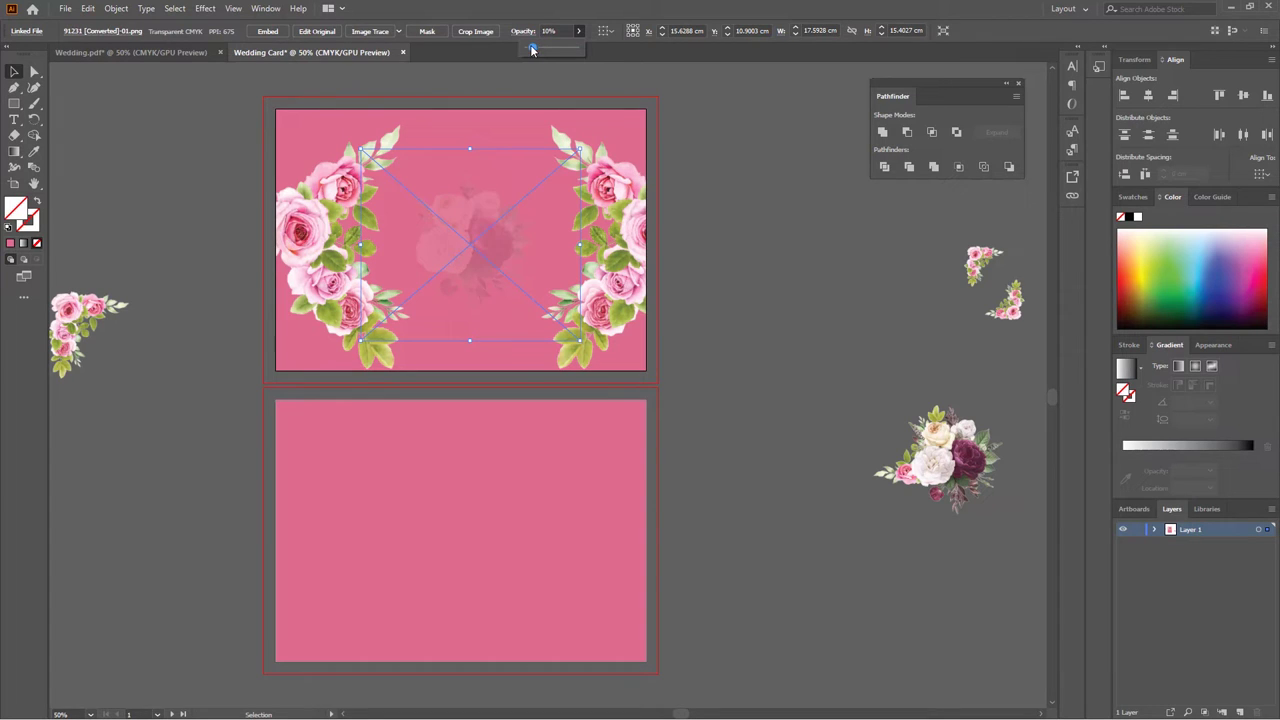
click(564, 28)
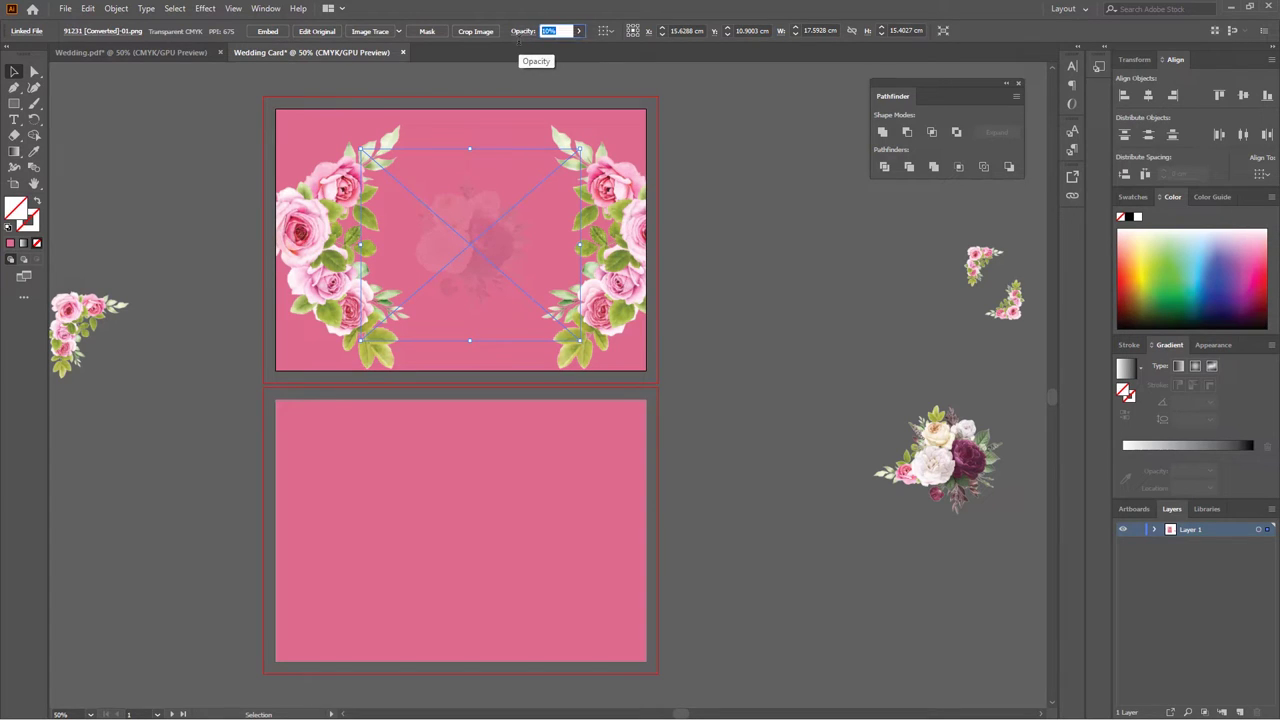
text(5)
click(776, 174)
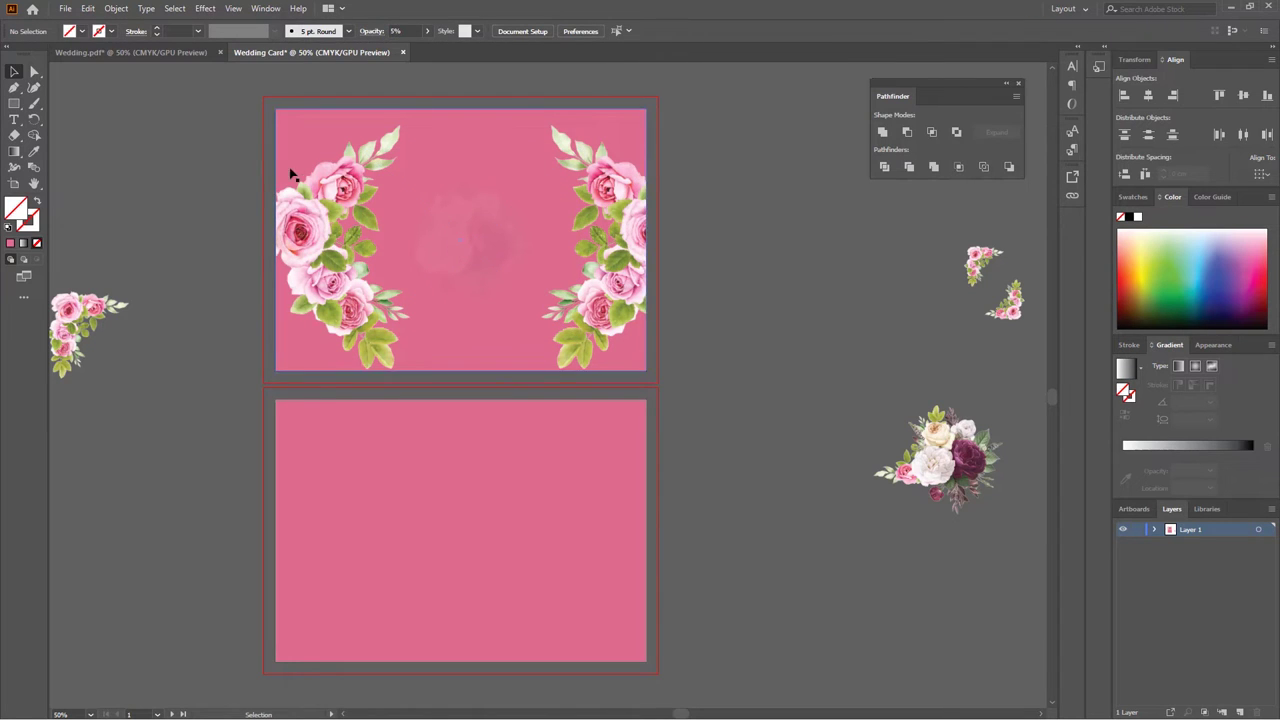
drag(250, 190, 713, 247)
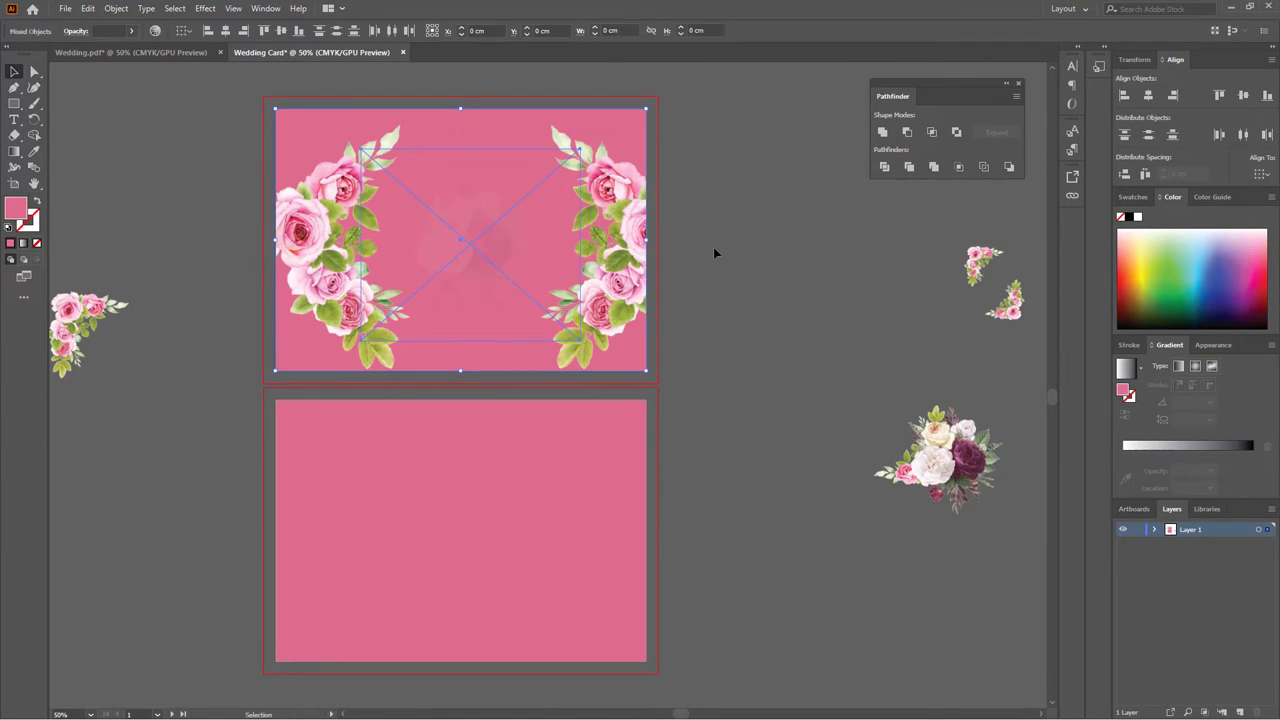
click(713, 247)
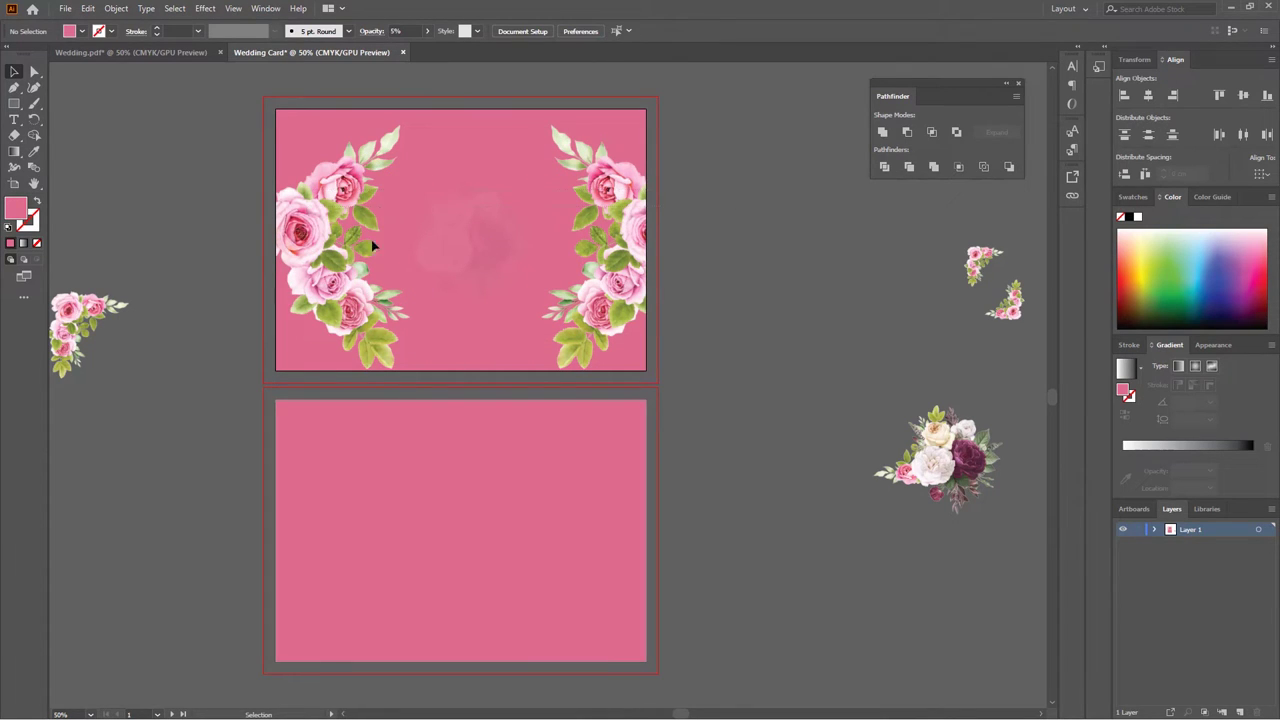
click(14, 103)
Step: Draw a pink rectangle covering the front card's left panel
mouse_move(277, 110)
mouse_down()
mouse_move(396, 268)
mouse_move(404, 370)
mouse_up()
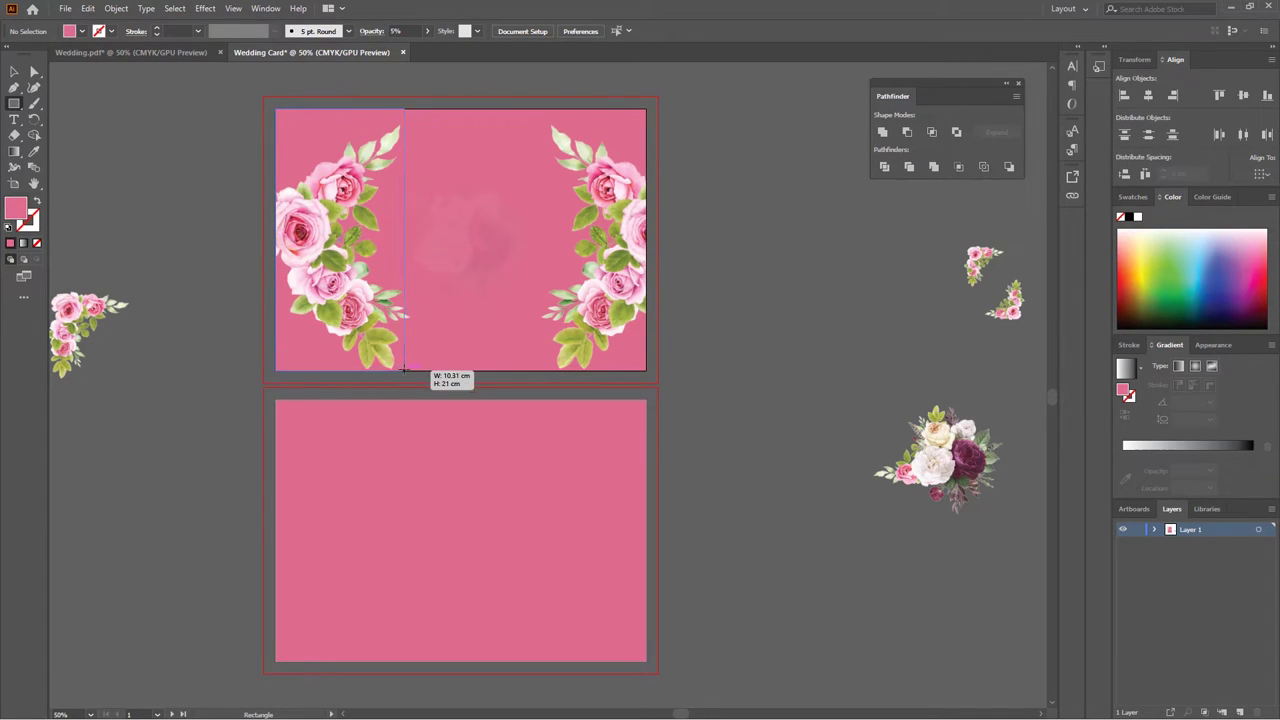
drag(404, 370, 407, 370)
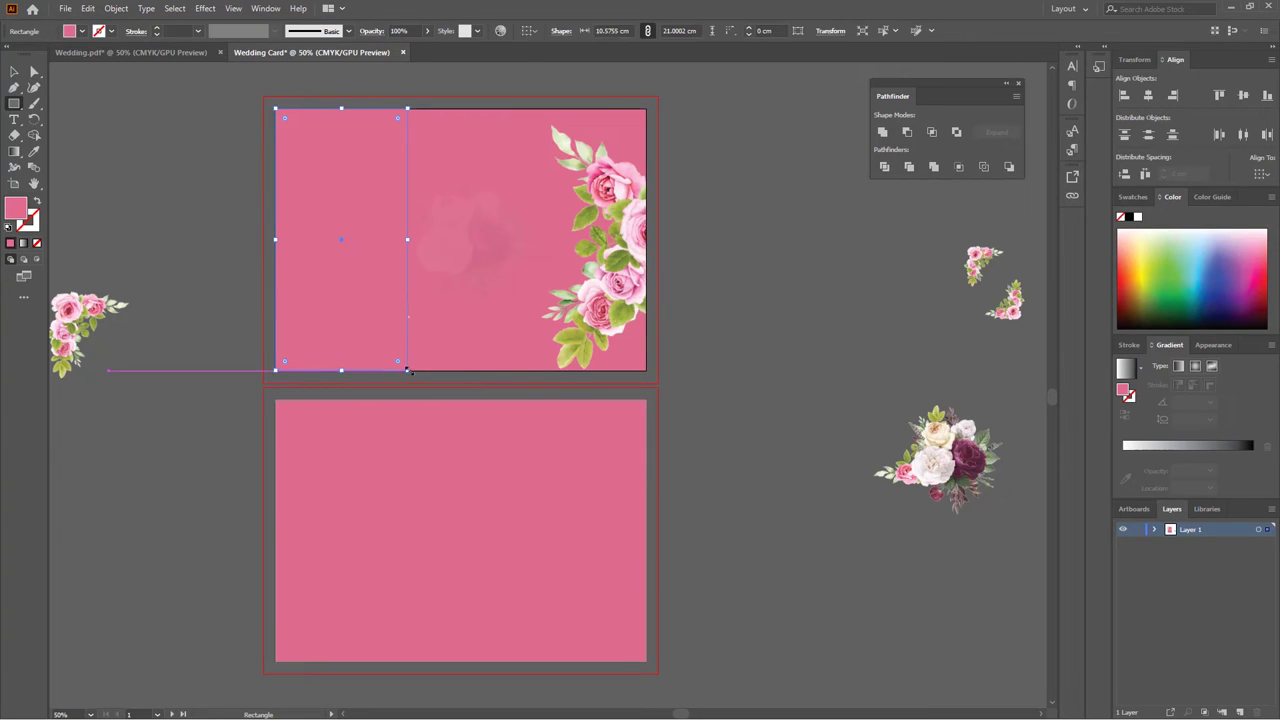
click(14, 72)
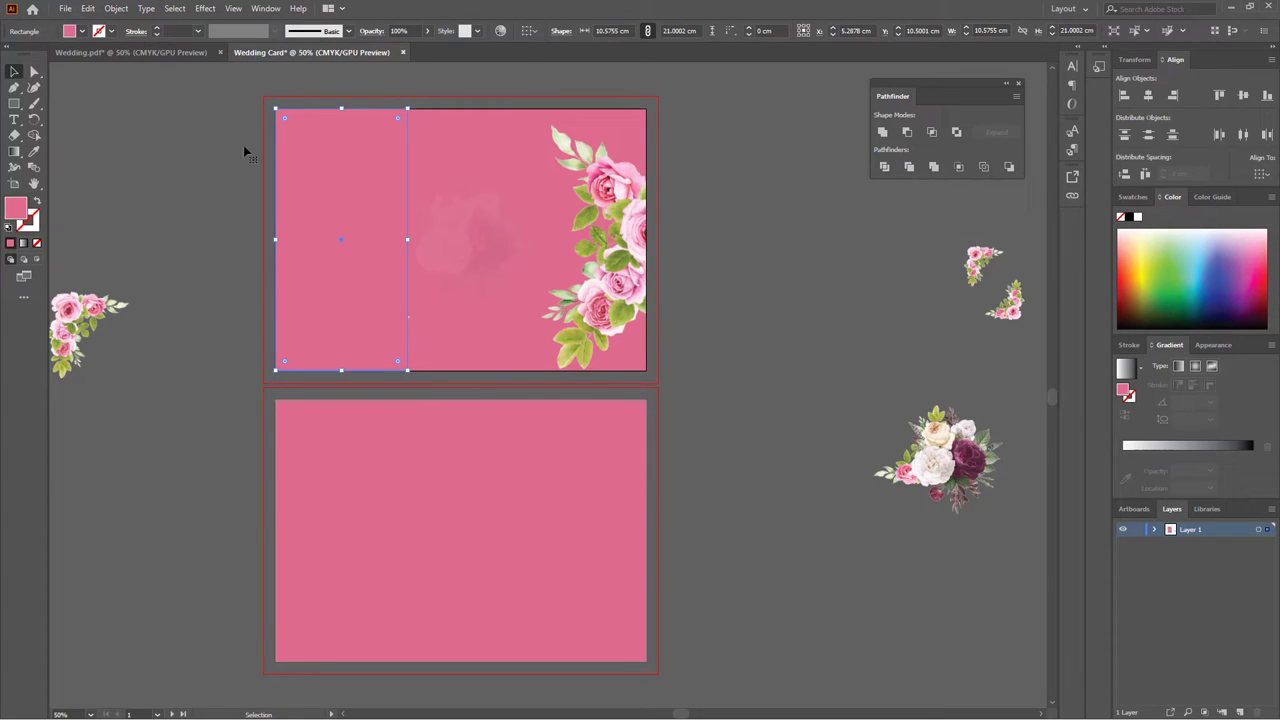
Step: Give the rectangle a 0.5 pt black outline and copy it rightward into three panels
click(81, 31)
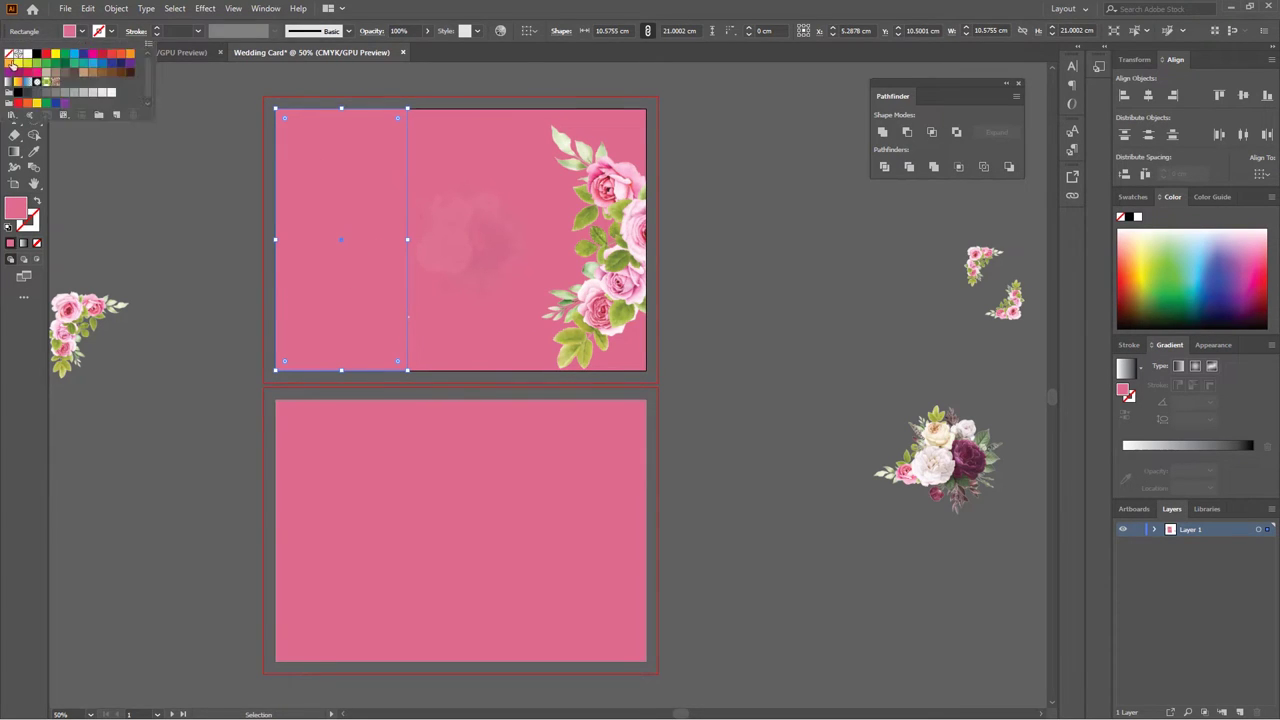
click(157, 33)
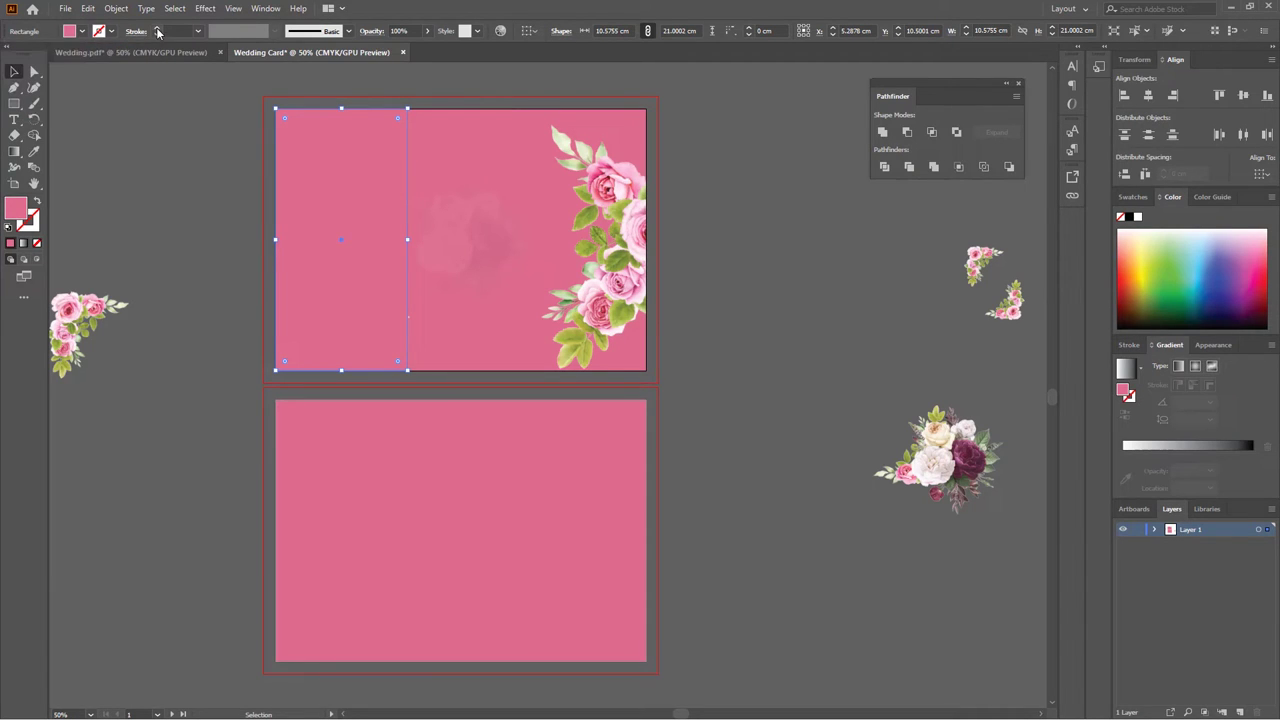
click(157, 32)
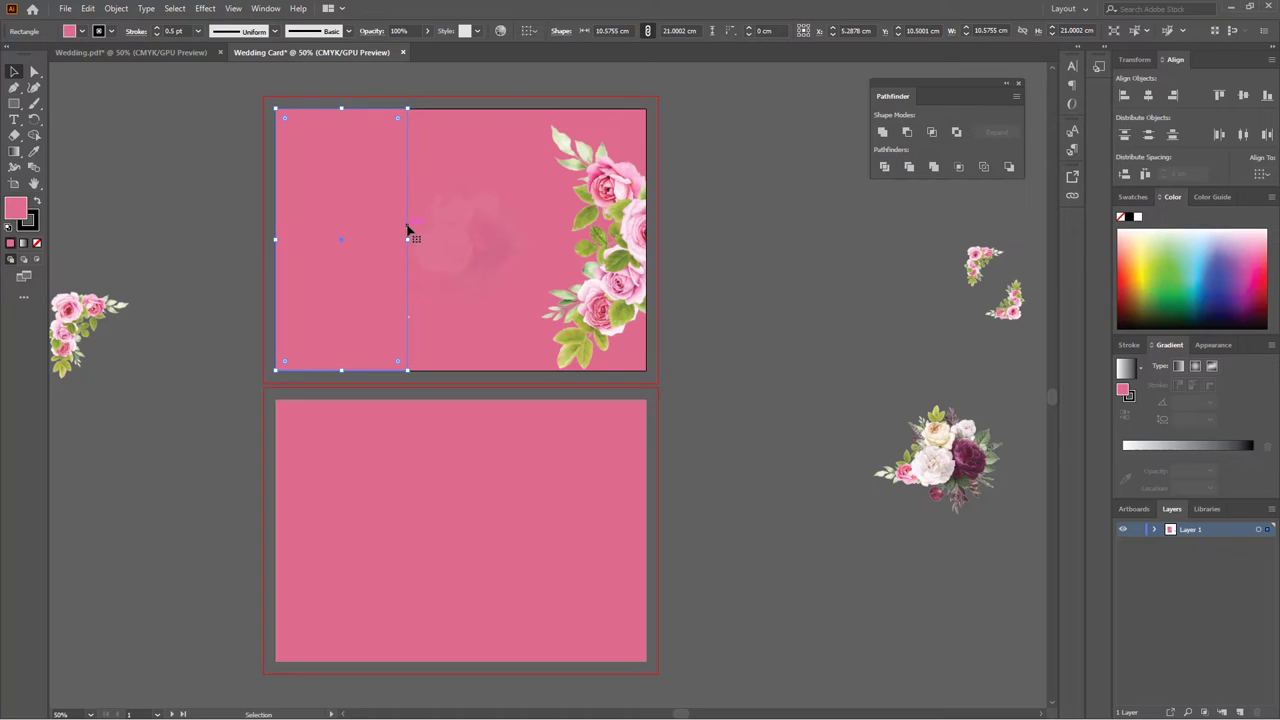
drag(407, 230, 648, 229)
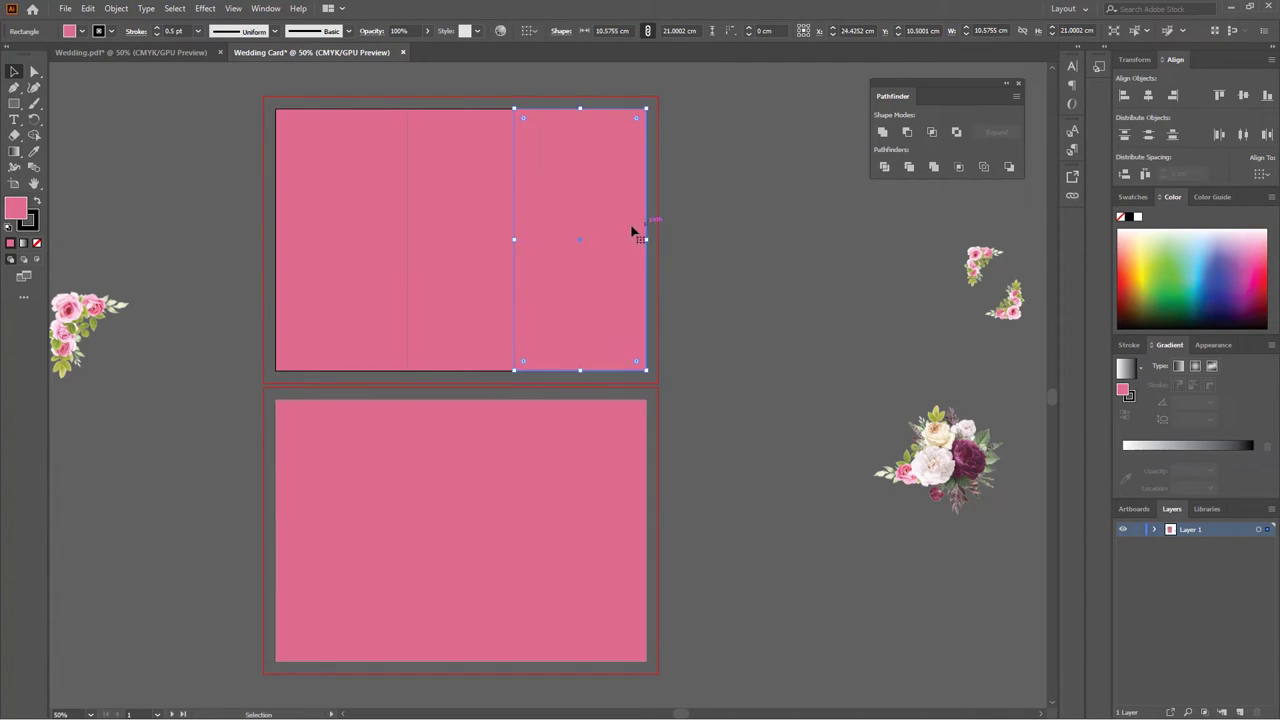
key(ctrl+alt+a)
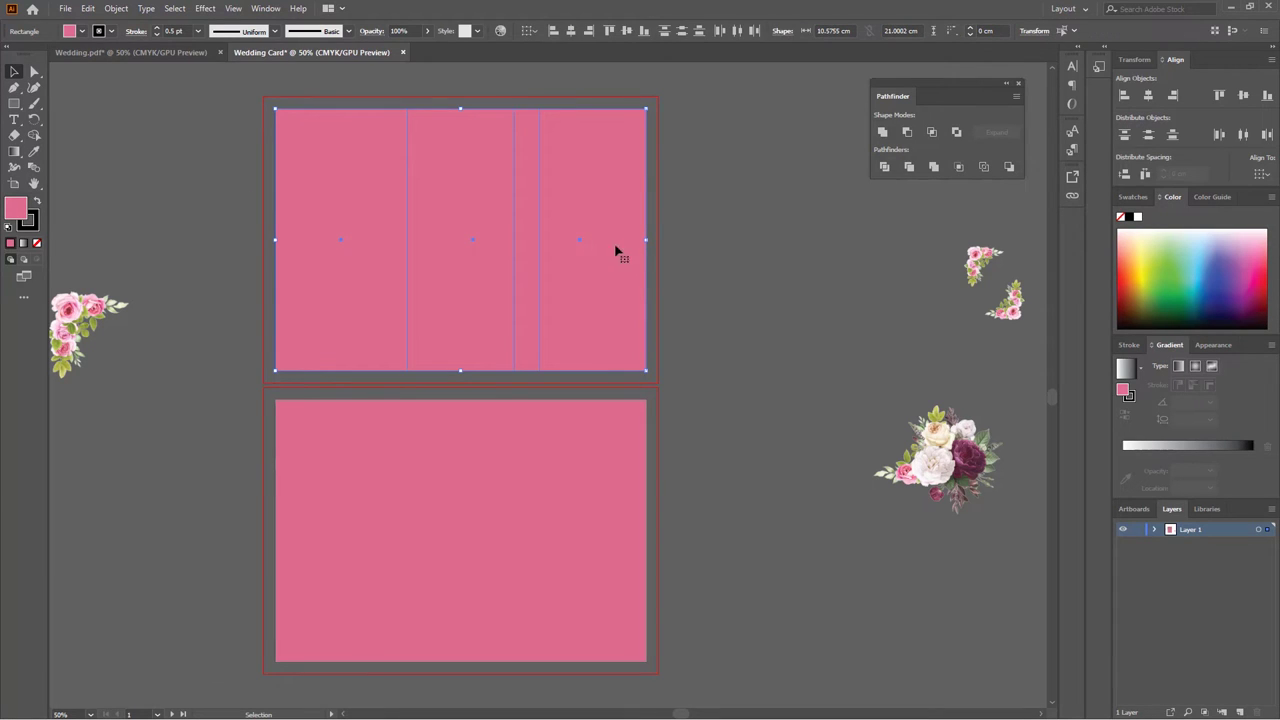
Step: Narrow the right panel rectangle and the left panel to about 9.56 cm
click(756, 222)
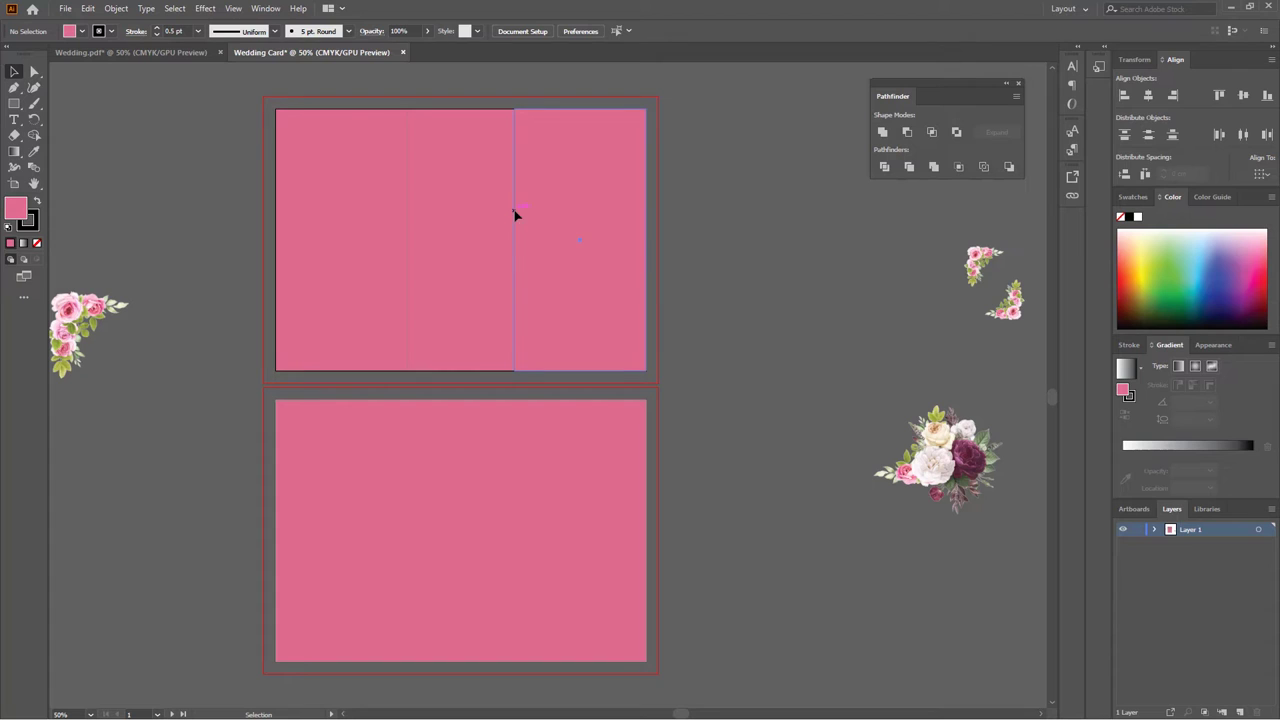
click(516, 233)
double_click(515, 240)
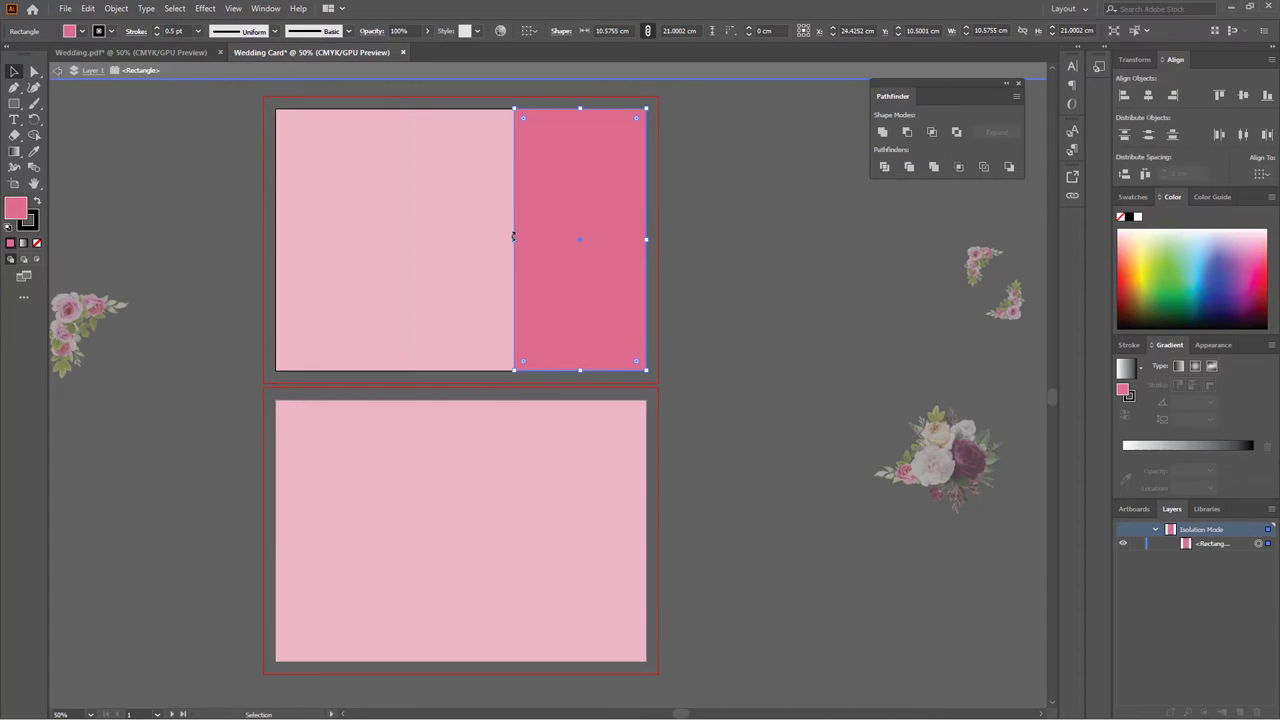
drag(514, 239, 543, 239)
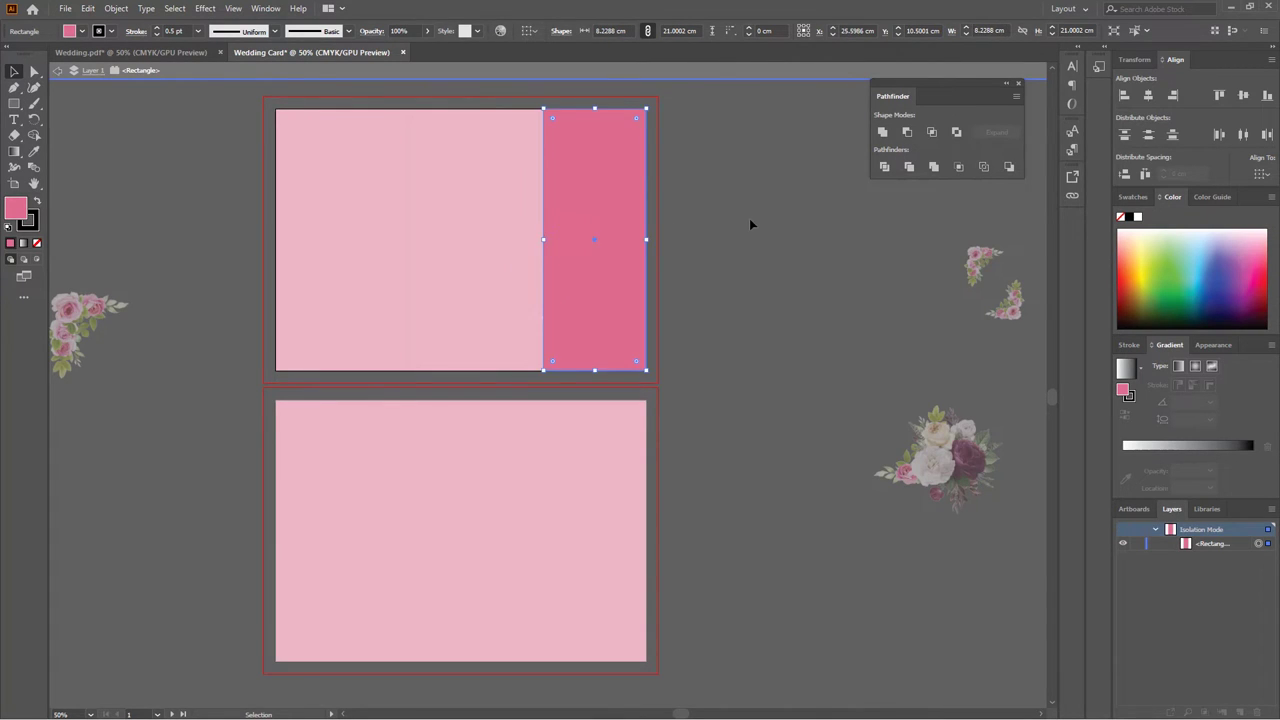
click(749, 218)
double_click(520, 203)
click(473, 200)
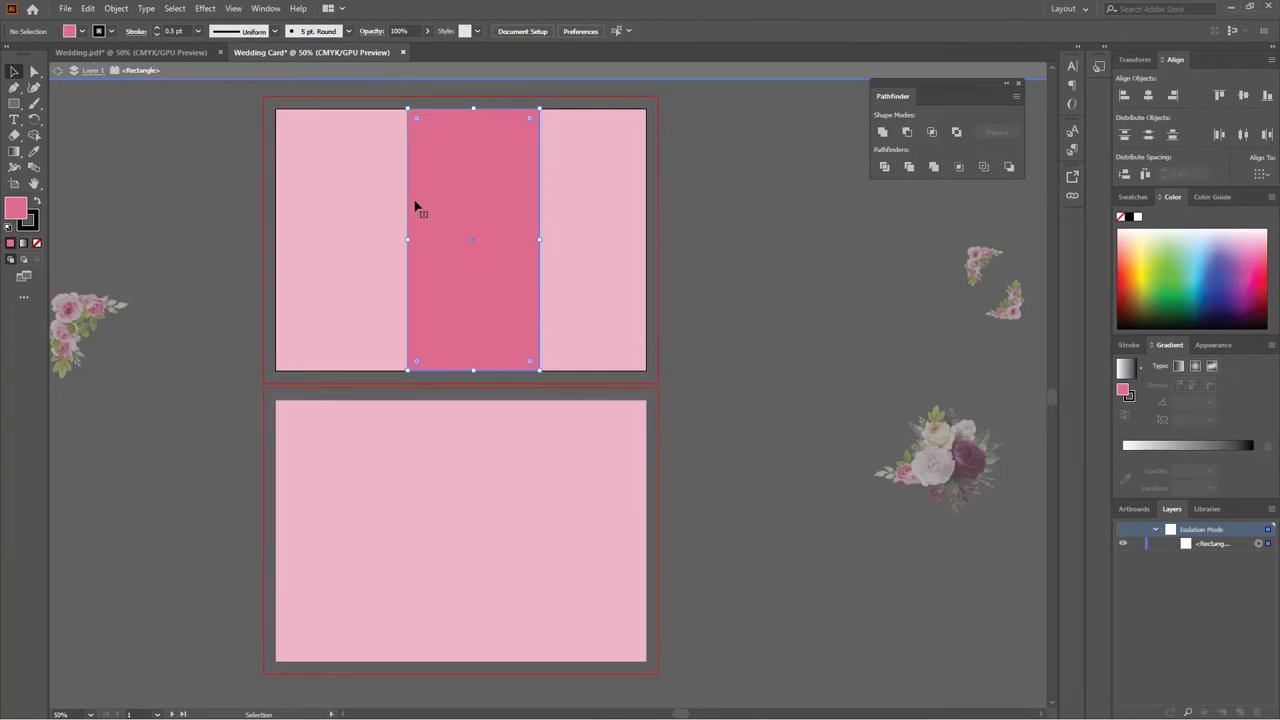
click(734, 214)
double_click(347, 189)
click(347, 189)
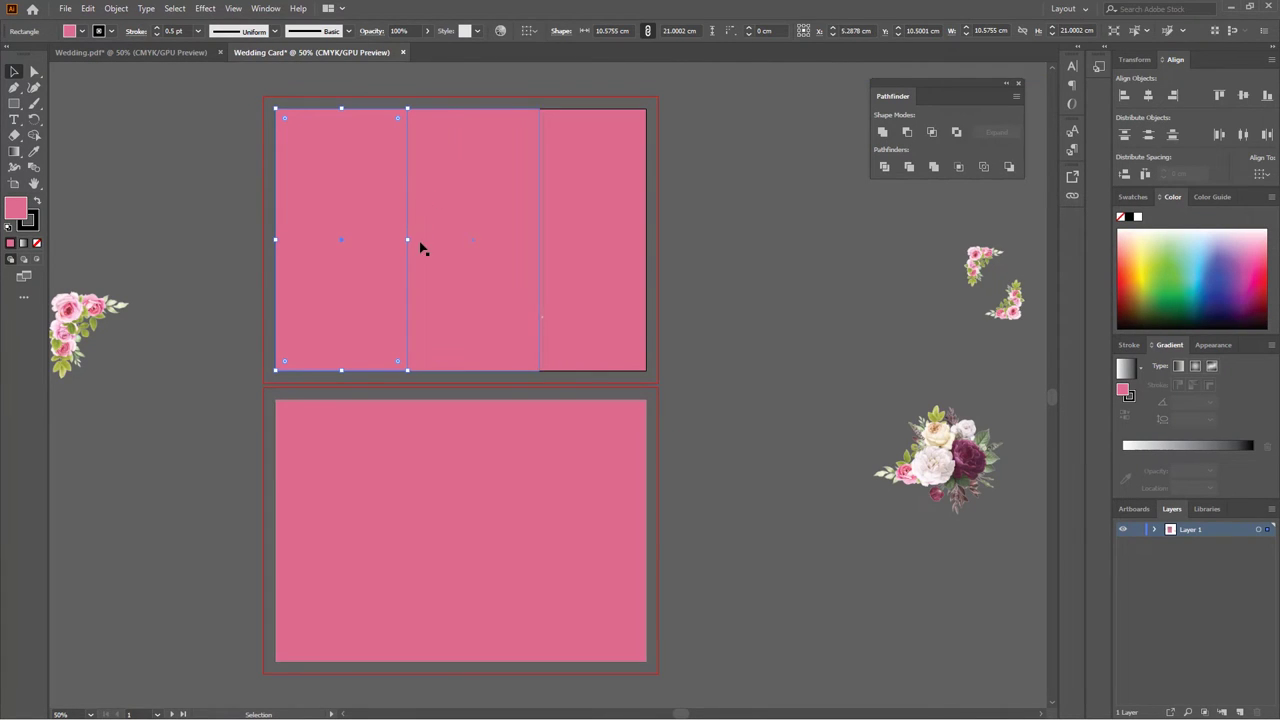
drag(410, 238, 395, 239)
Step: Adjust the middle and right panel widths so the three panels meet edge to edge
click(410, 236)
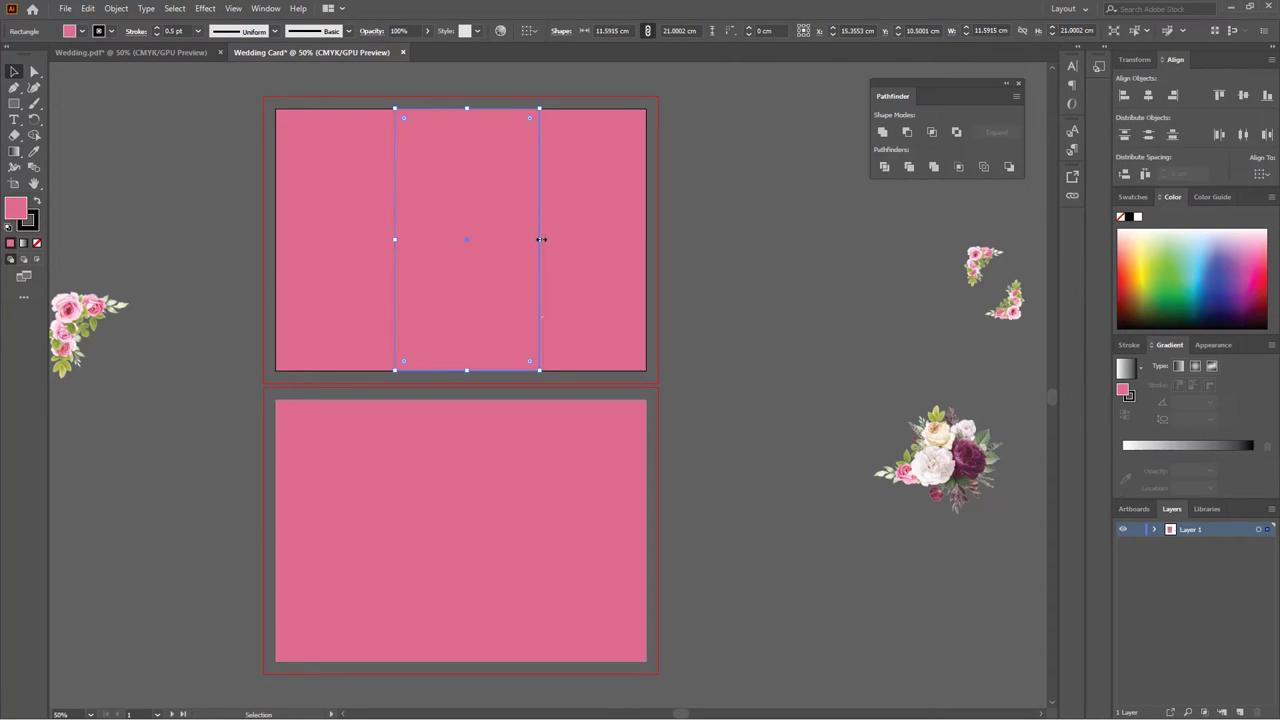
drag(541, 239, 544, 239)
click(745, 246)
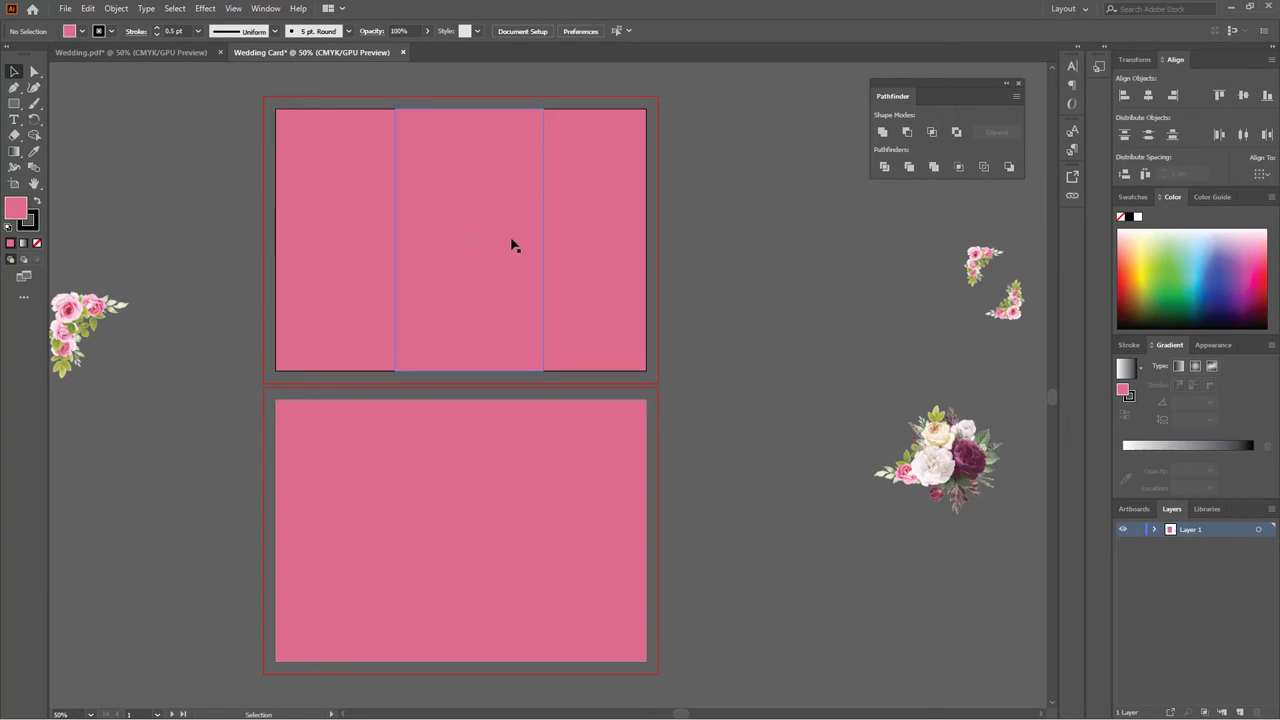
click(543, 241)
drag(543, 241, 535, 243)
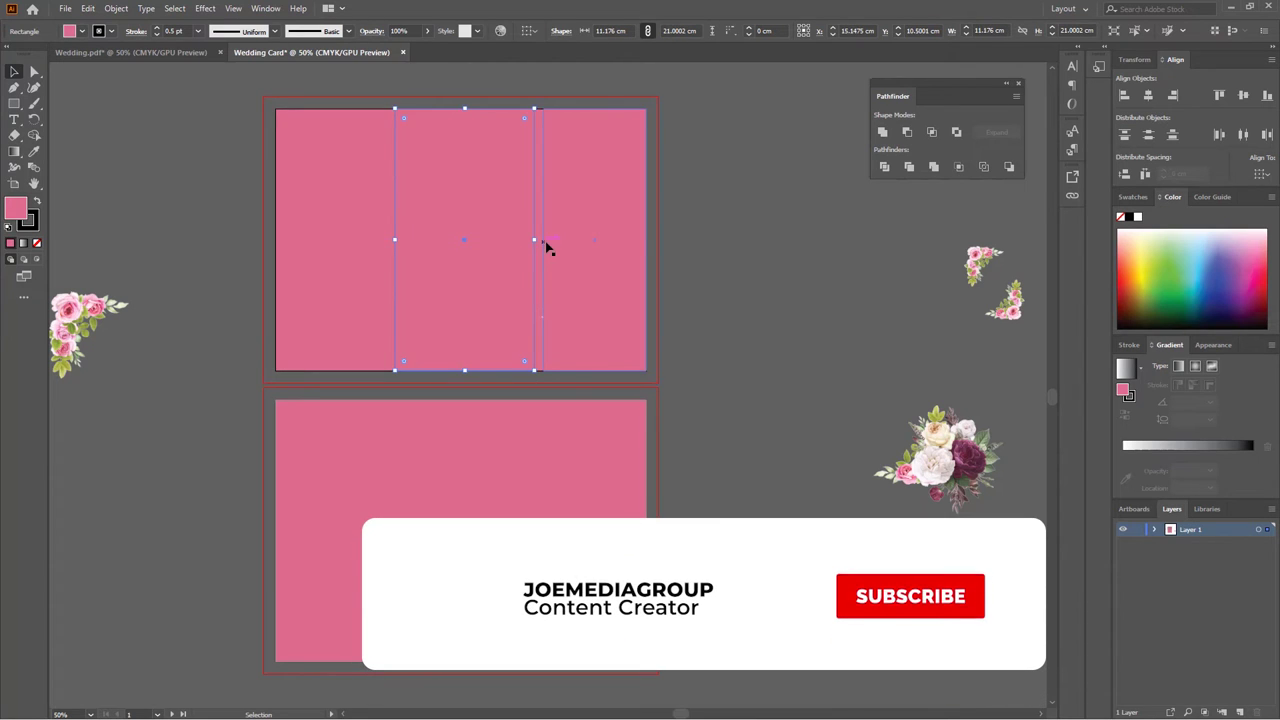
click(544, 241)
drag(544, 241, 537, 243)
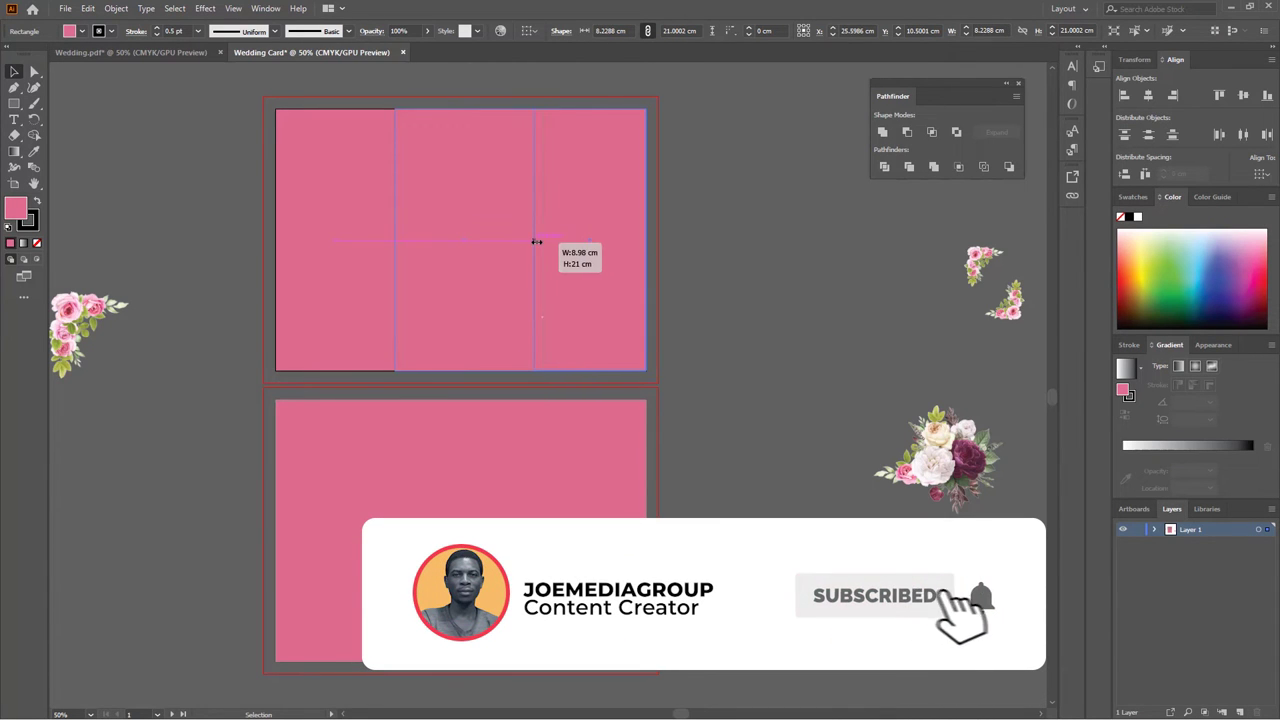
click(349, 223)
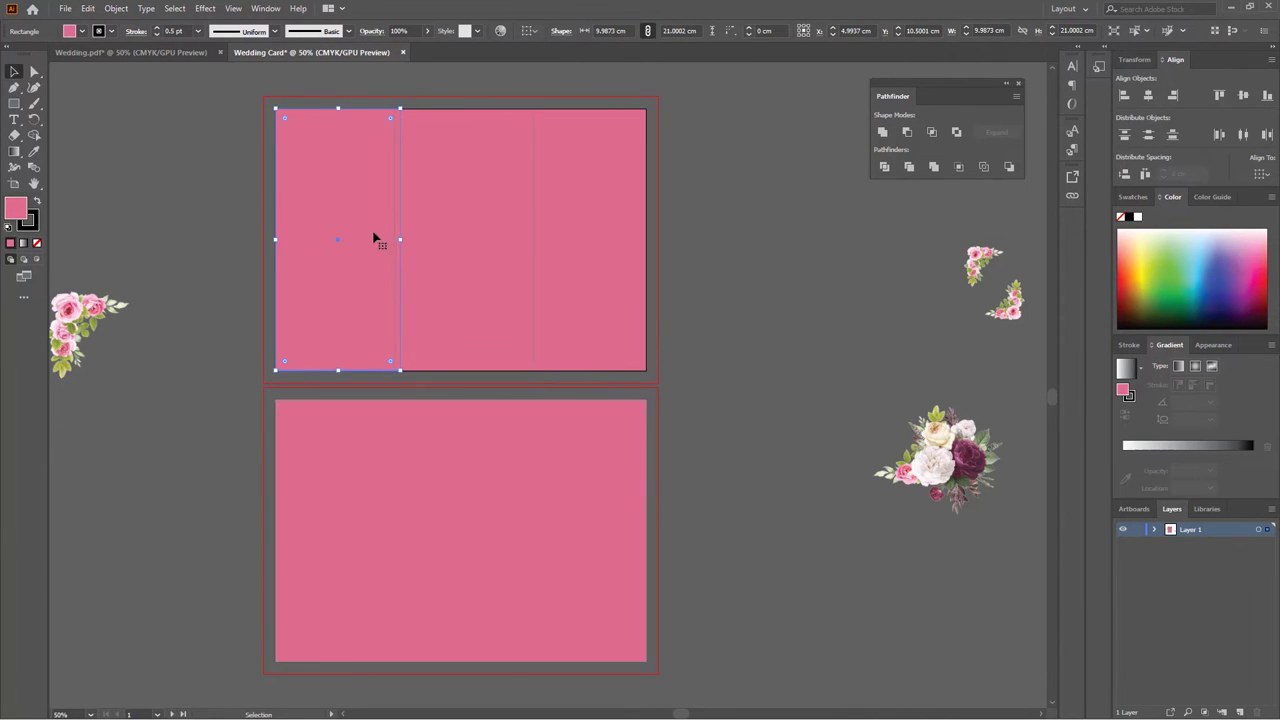
click(396, 251)
drag(395, 245, 400, 241)
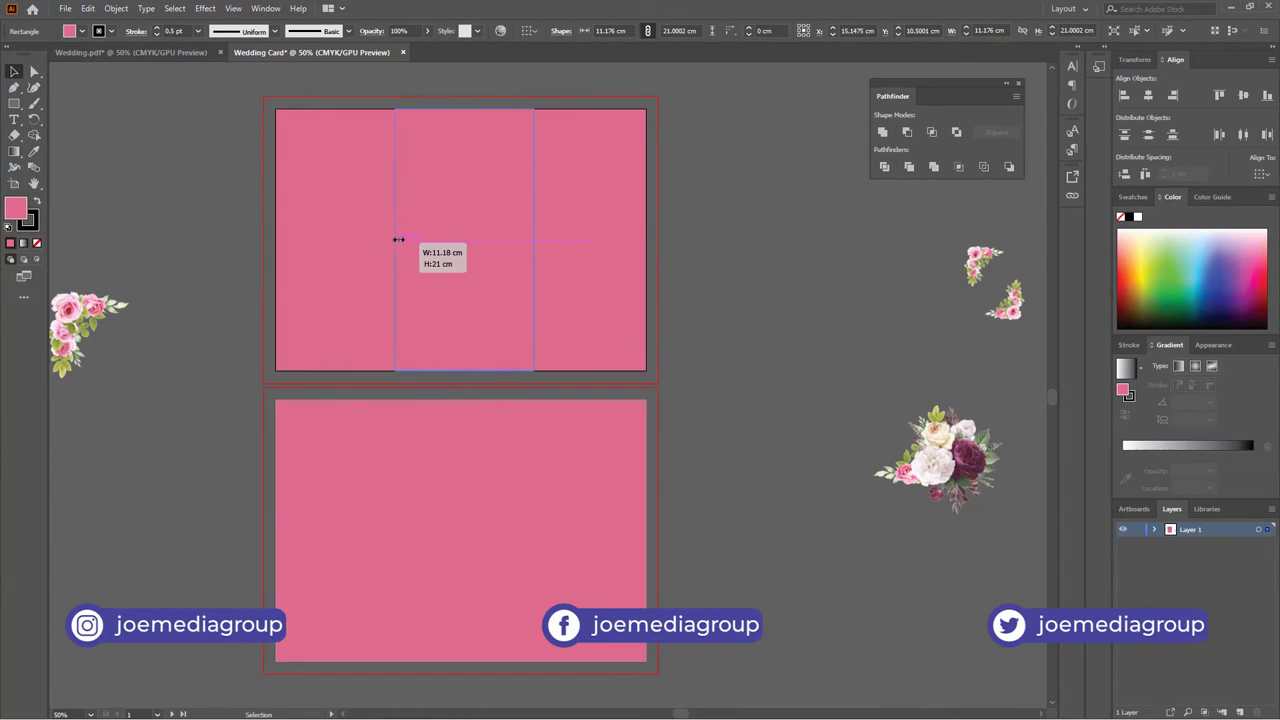
click(704, 237)
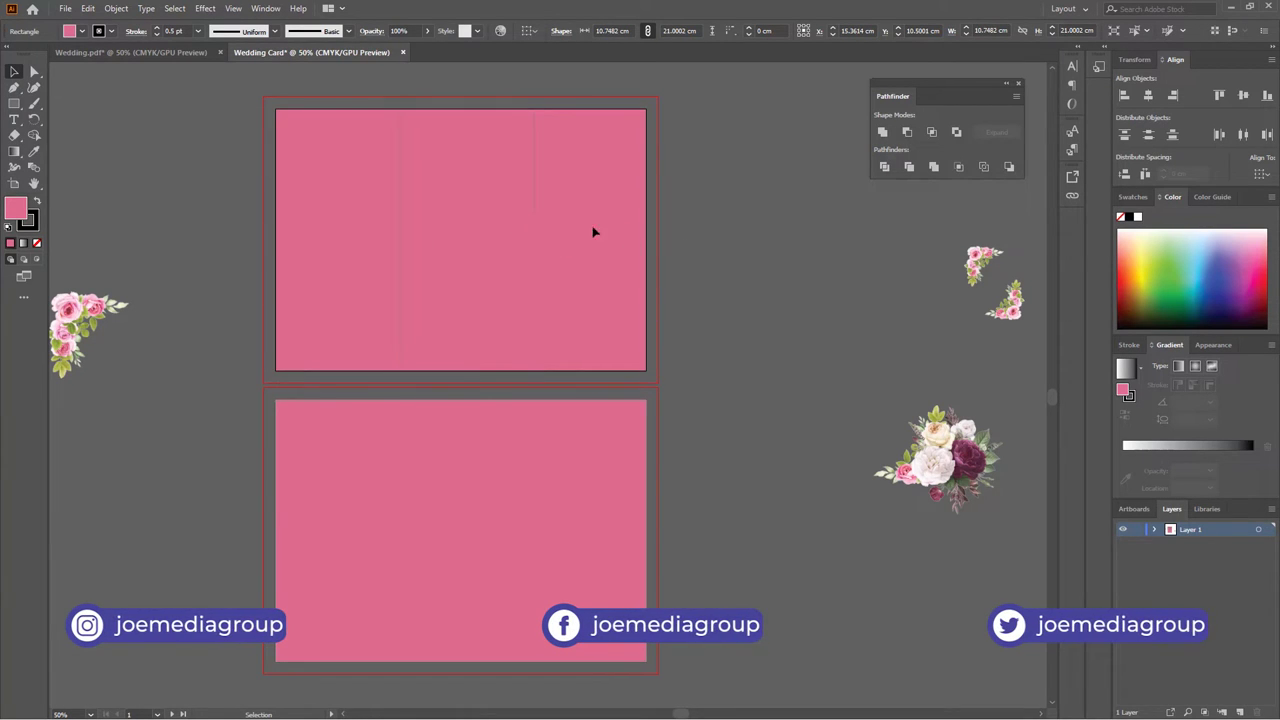
Step: Alt-drag copies of the three panel rectangles down onto the Inside artboard
click(534, 221)
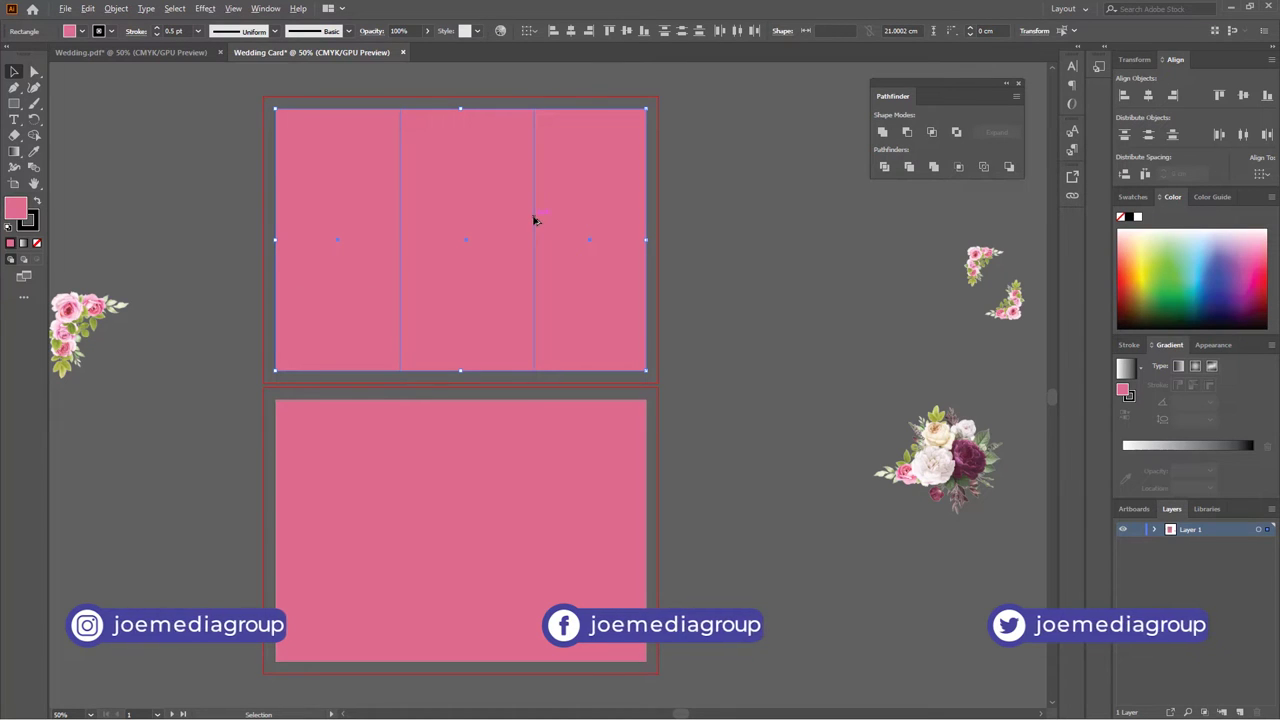
mouse_move(534, 221)
mouse_down()
mouse_move(531, 524)
mouse_move(534, 510)
mouse_up()
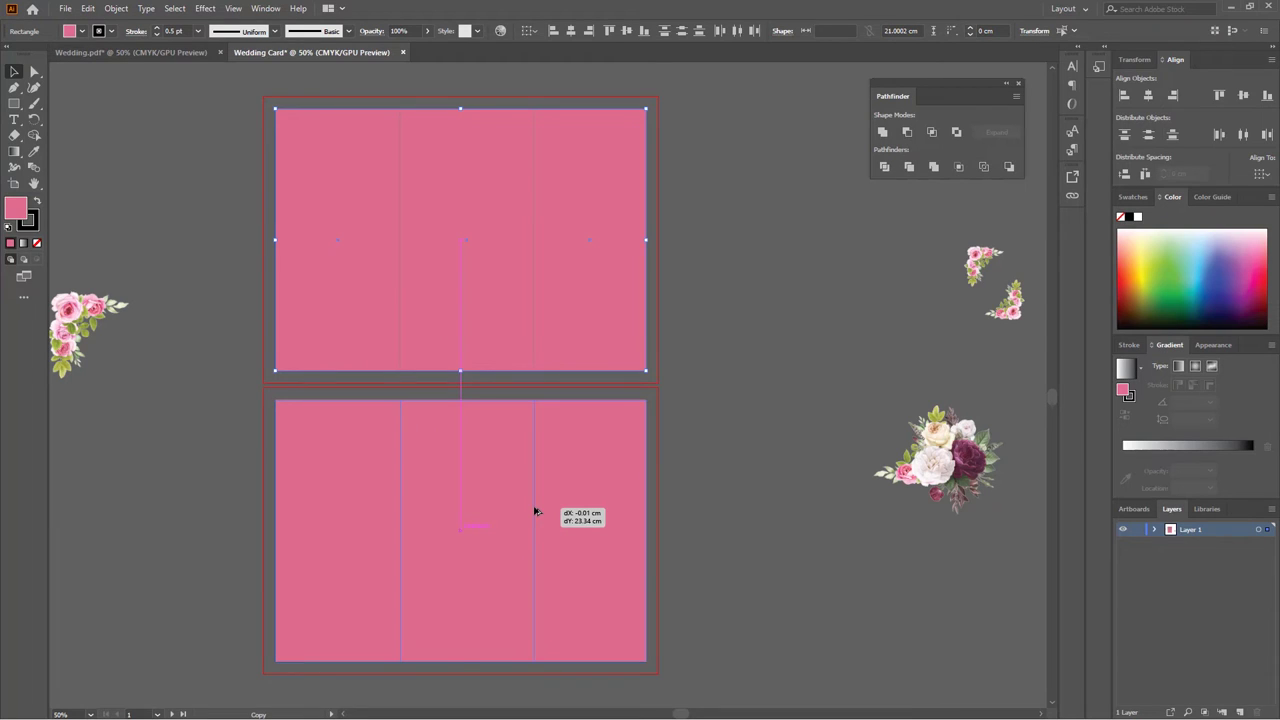
drag(534, 511, 534, 510)
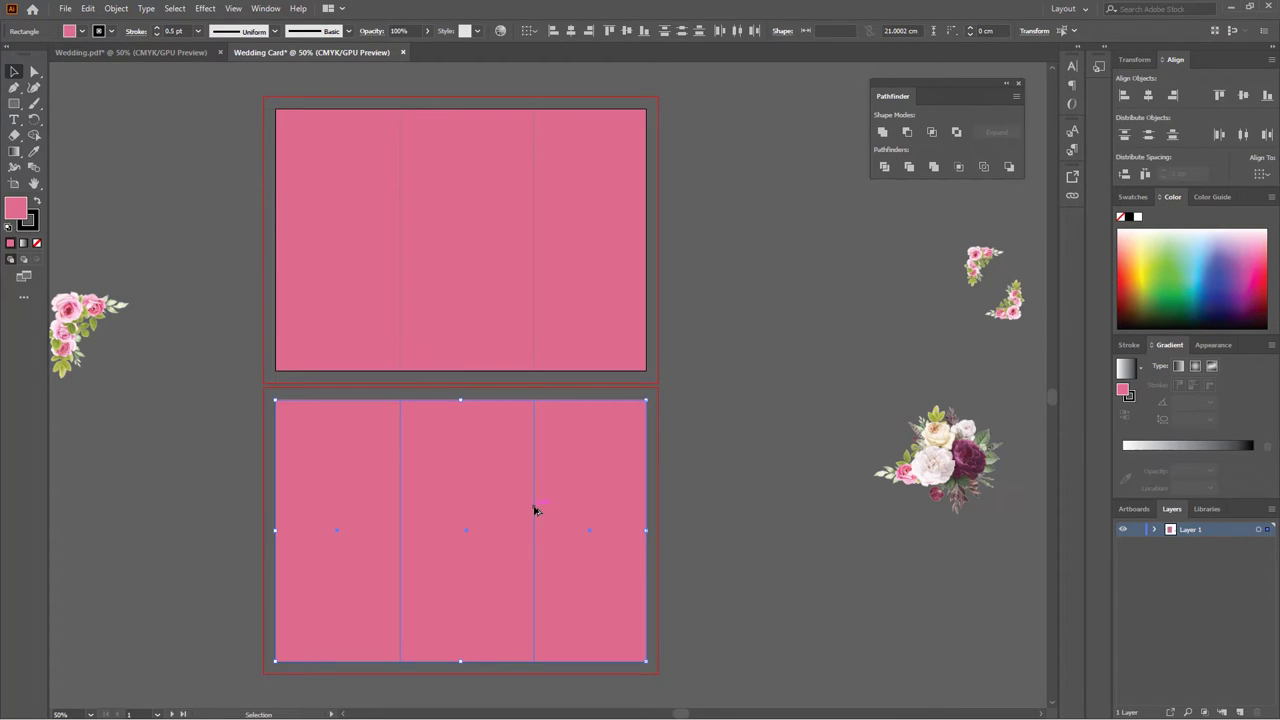
click(757, 209)
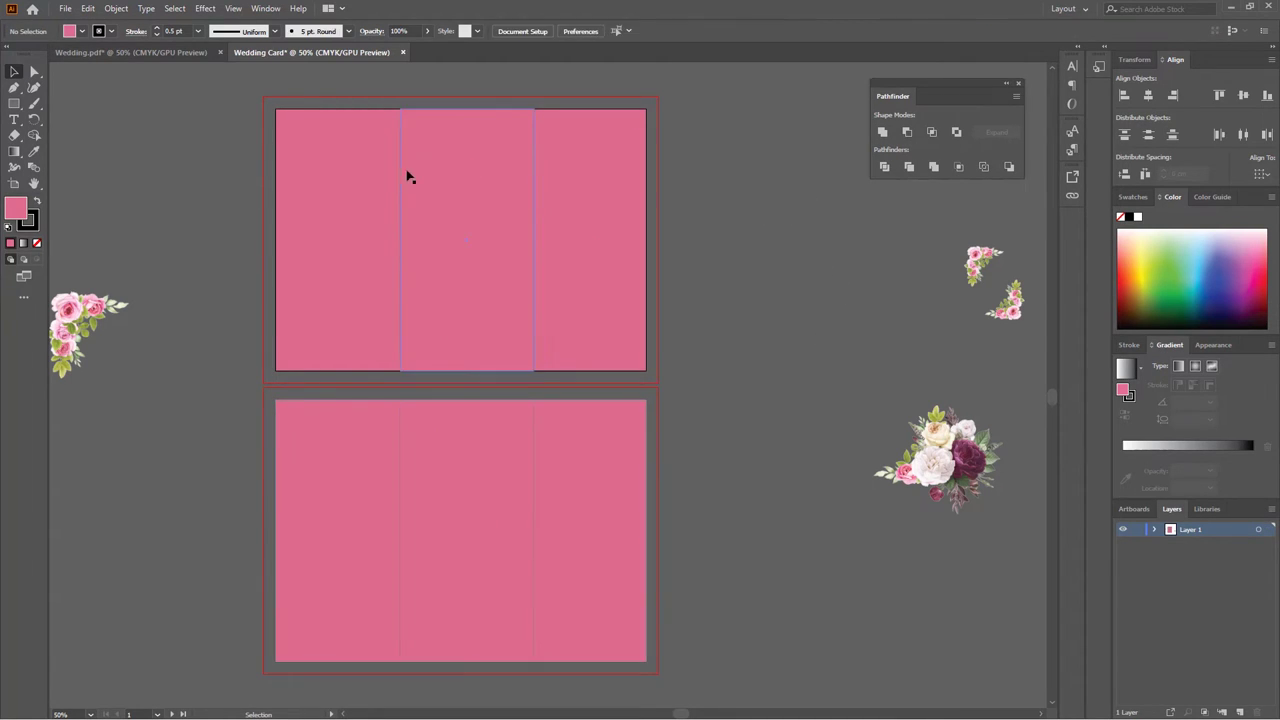
click(323, 197)
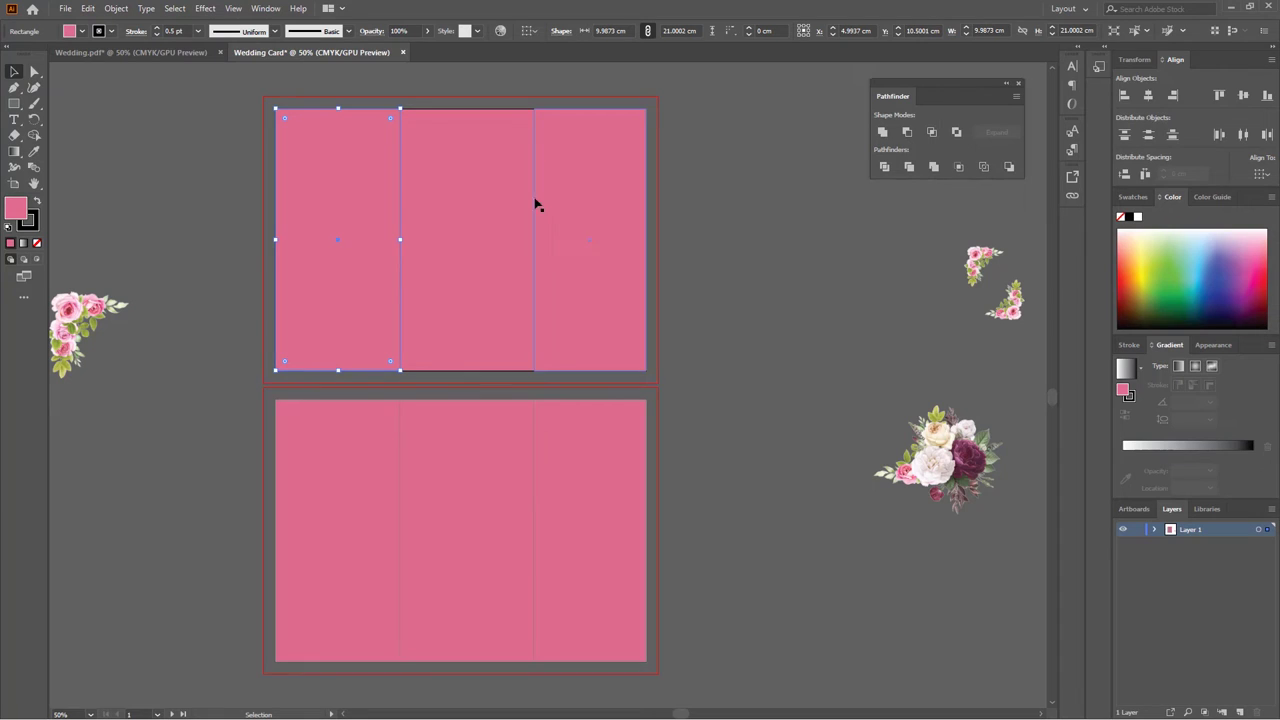
click(461, 192)
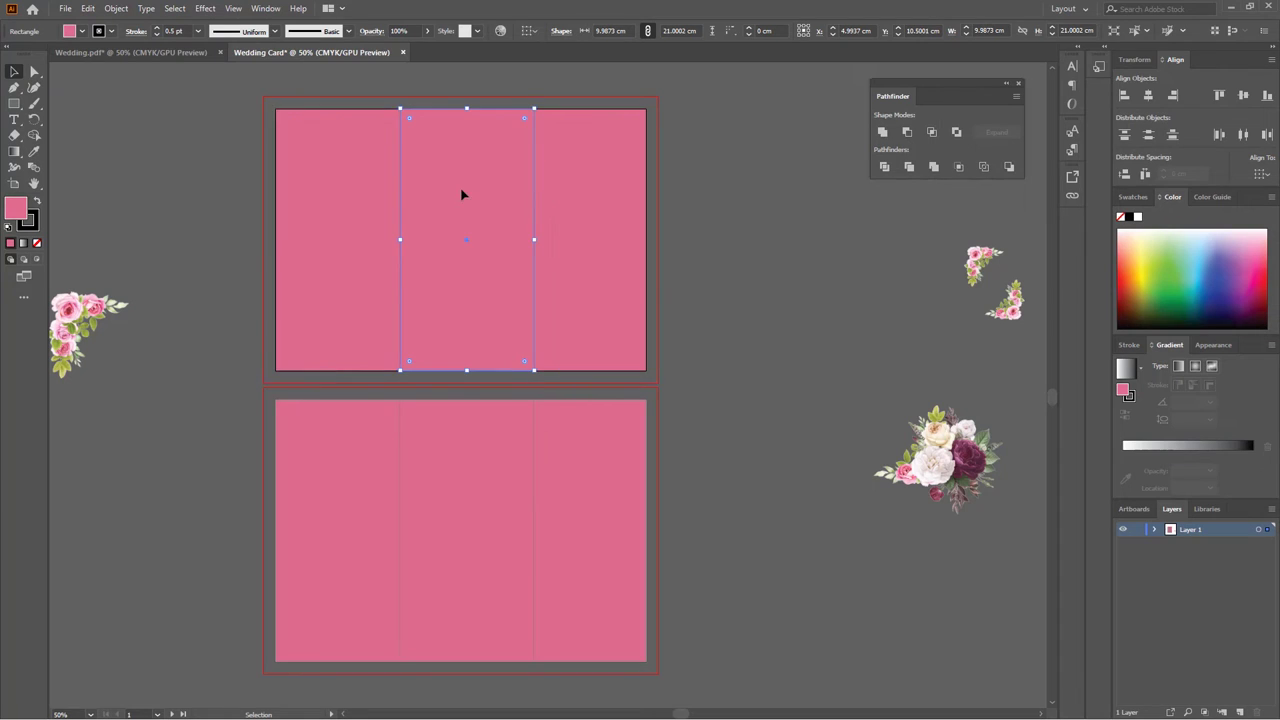
Step: Remove the fill from the middle, left and right panels on the front card
click(75, 31)
click(10, 54)
click(357, 221)
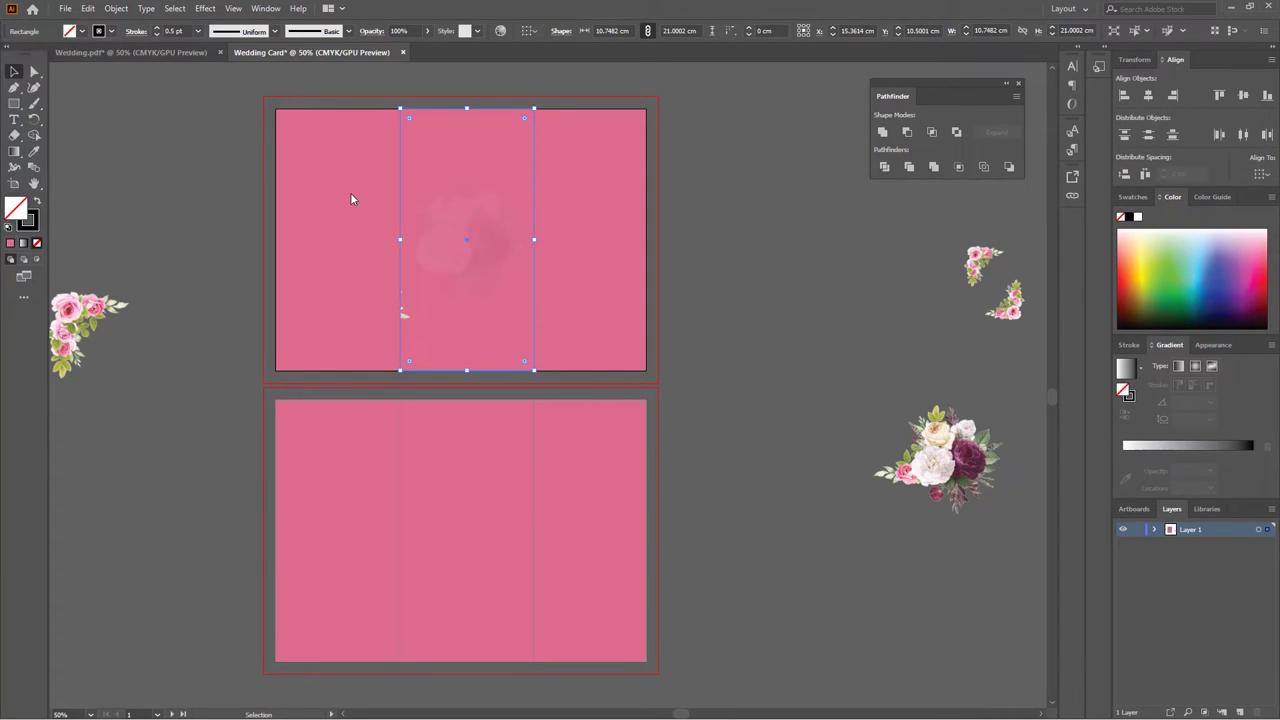
click(350, 192)
click(82, 32)
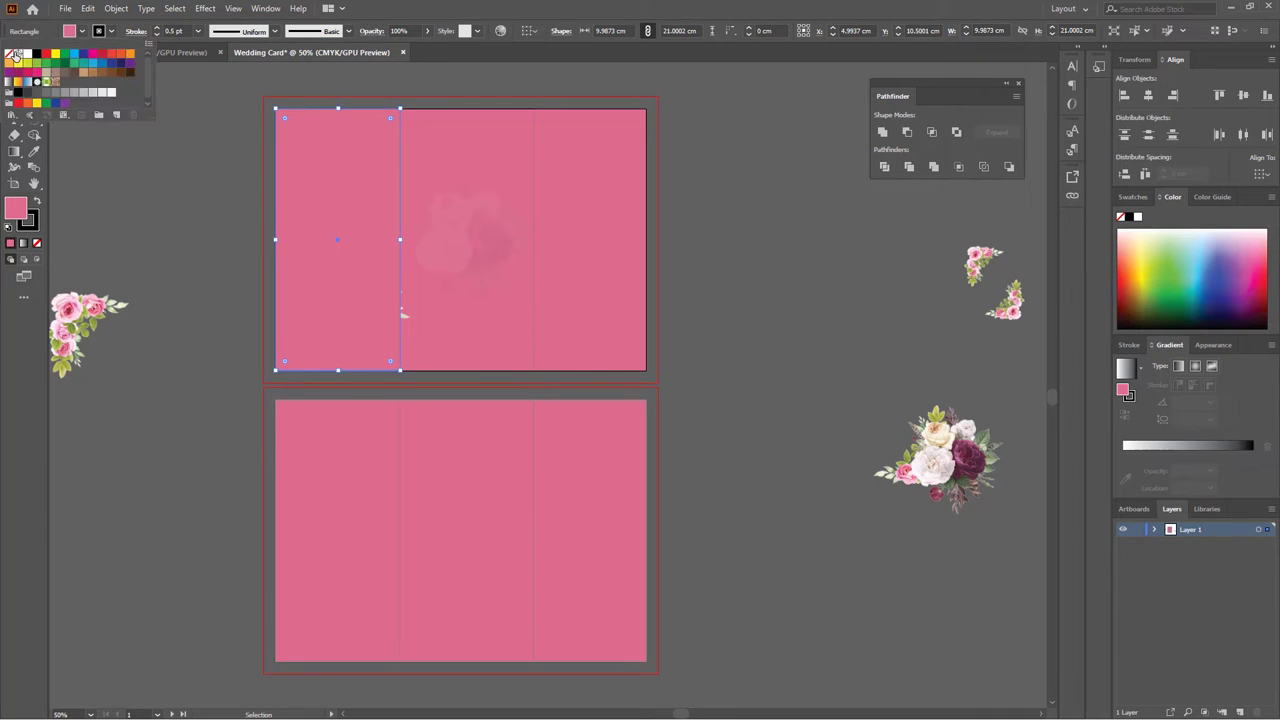
click(10, 54)
click(608, 198)
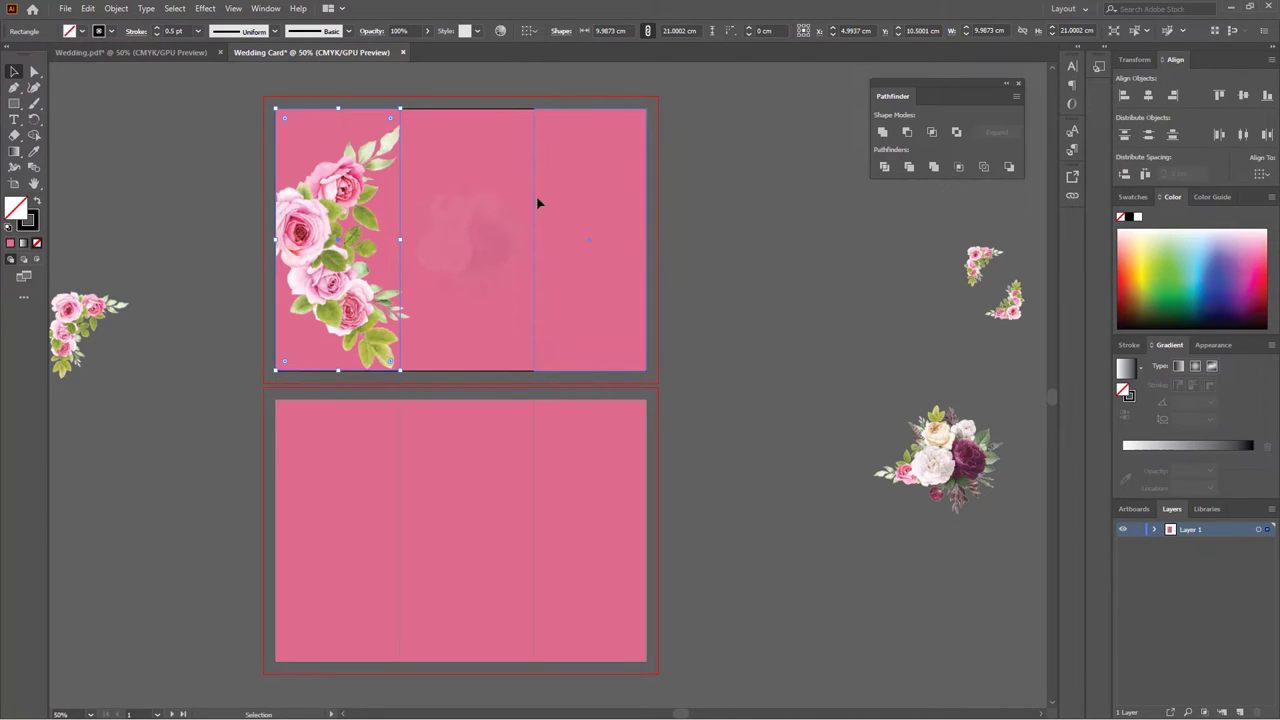
click(83, 32)
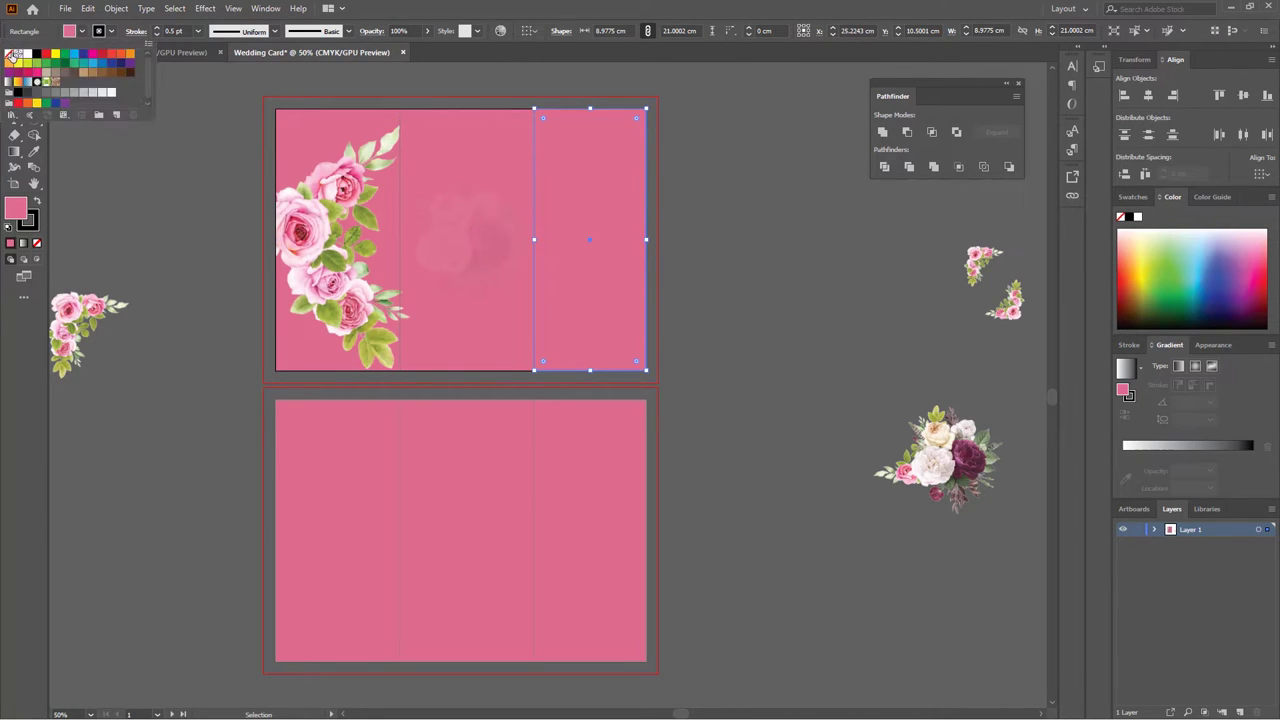
click(12, 57)
click(775, 238)
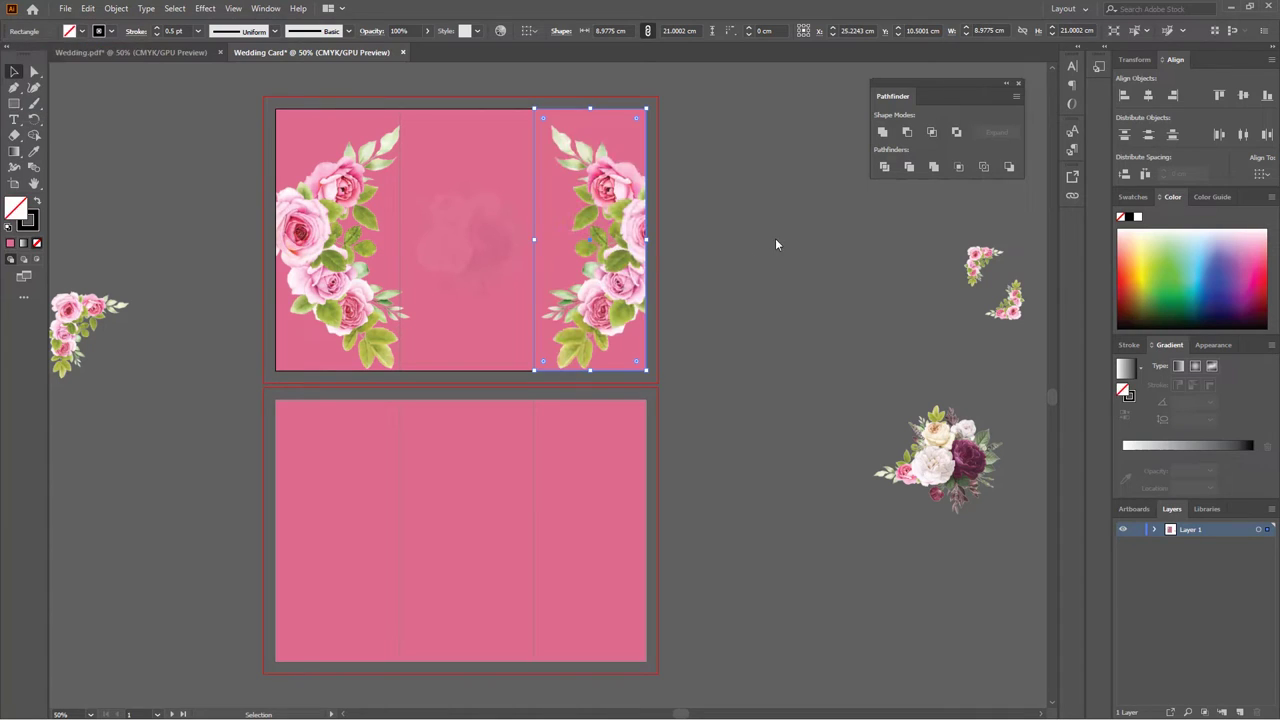
Step: Widen the right panels on both Font and Inside cards to about 9.29 cm
click(534, 238)
drag(534, 240, 531, 242)
click(533, 452)
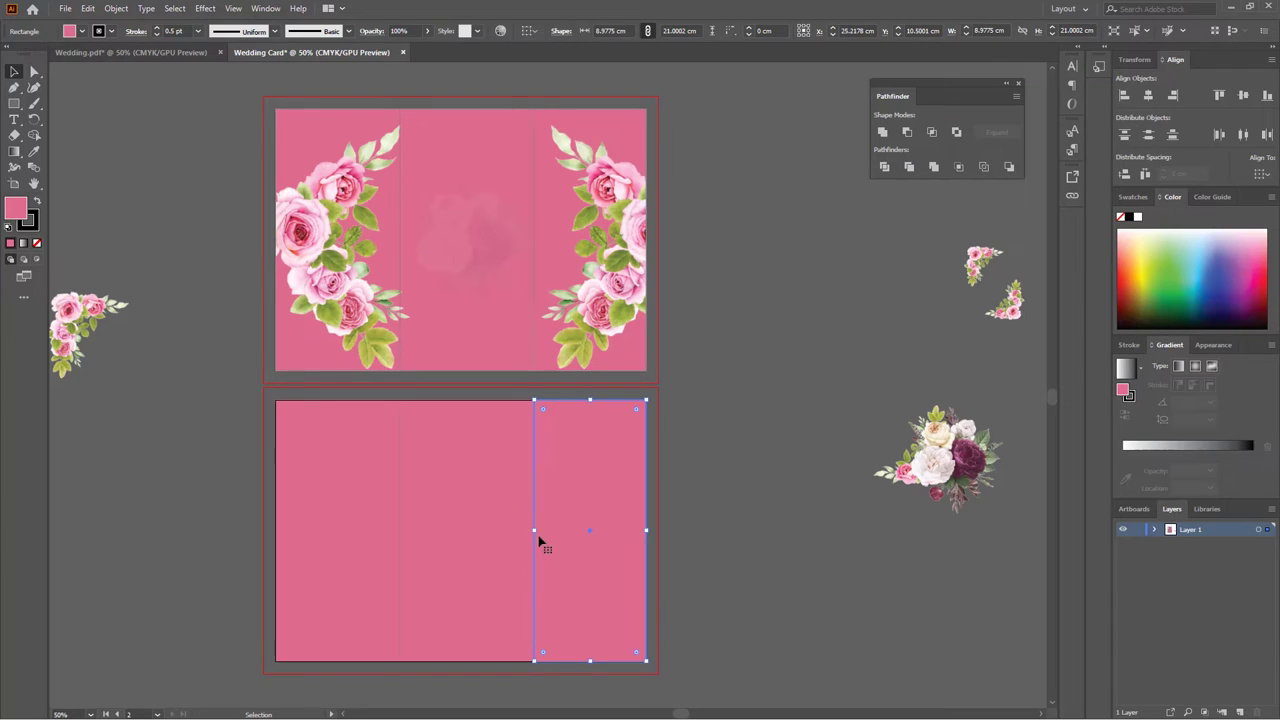
drag(534, 530, 530, 530)
click(772, 344)
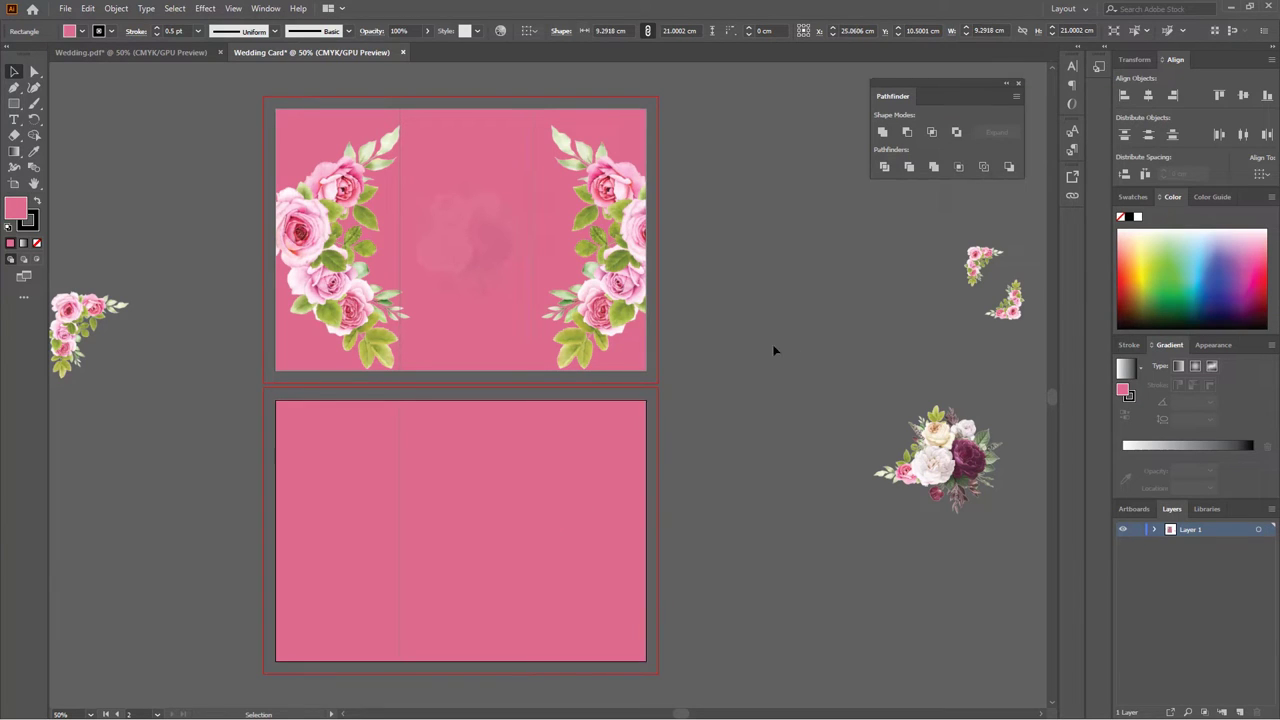
click(461, 194)
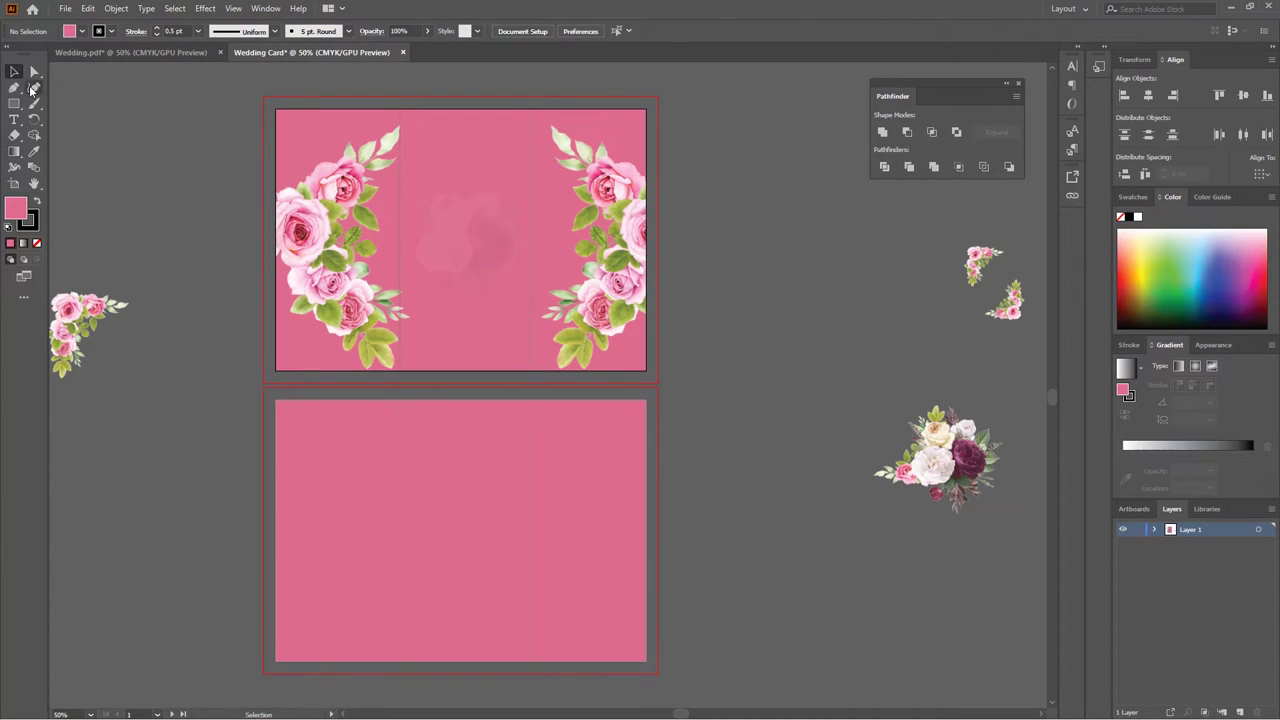
click(14, 120)
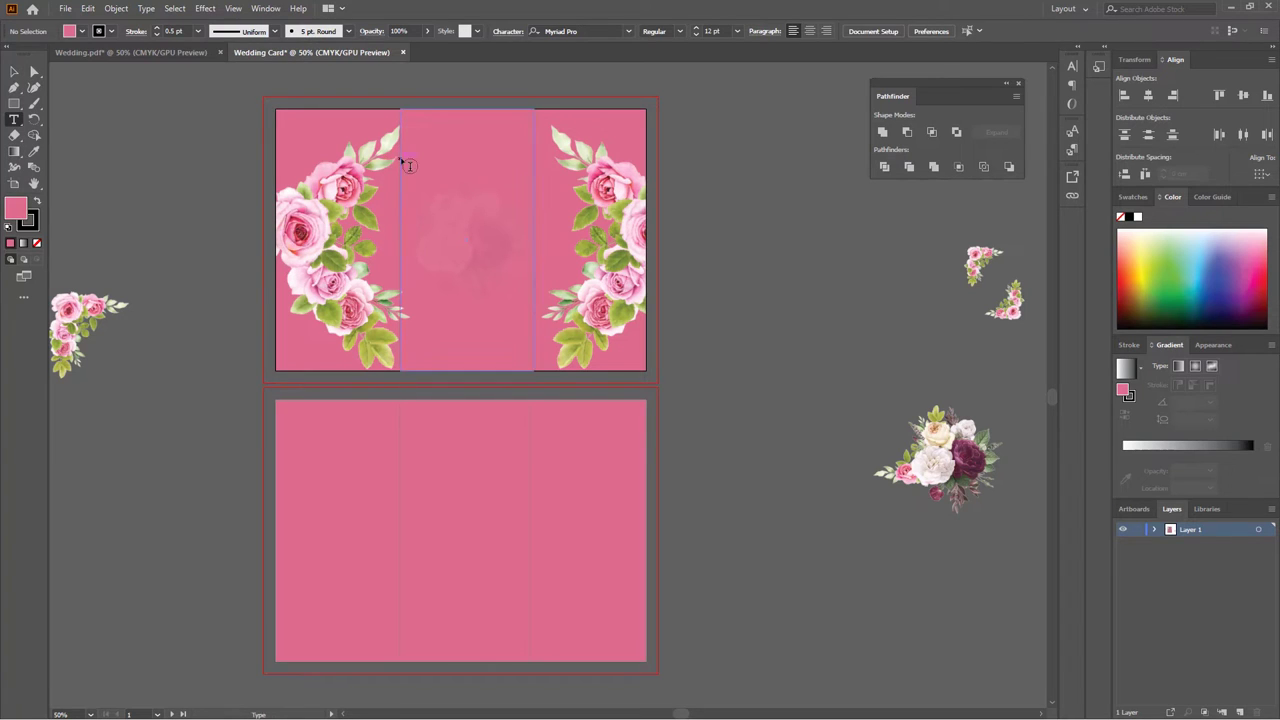
Step: In Wedding.pdf, select the ANORD & JANE title plus both swirls, then return to Wedding Card
click(139, 53)
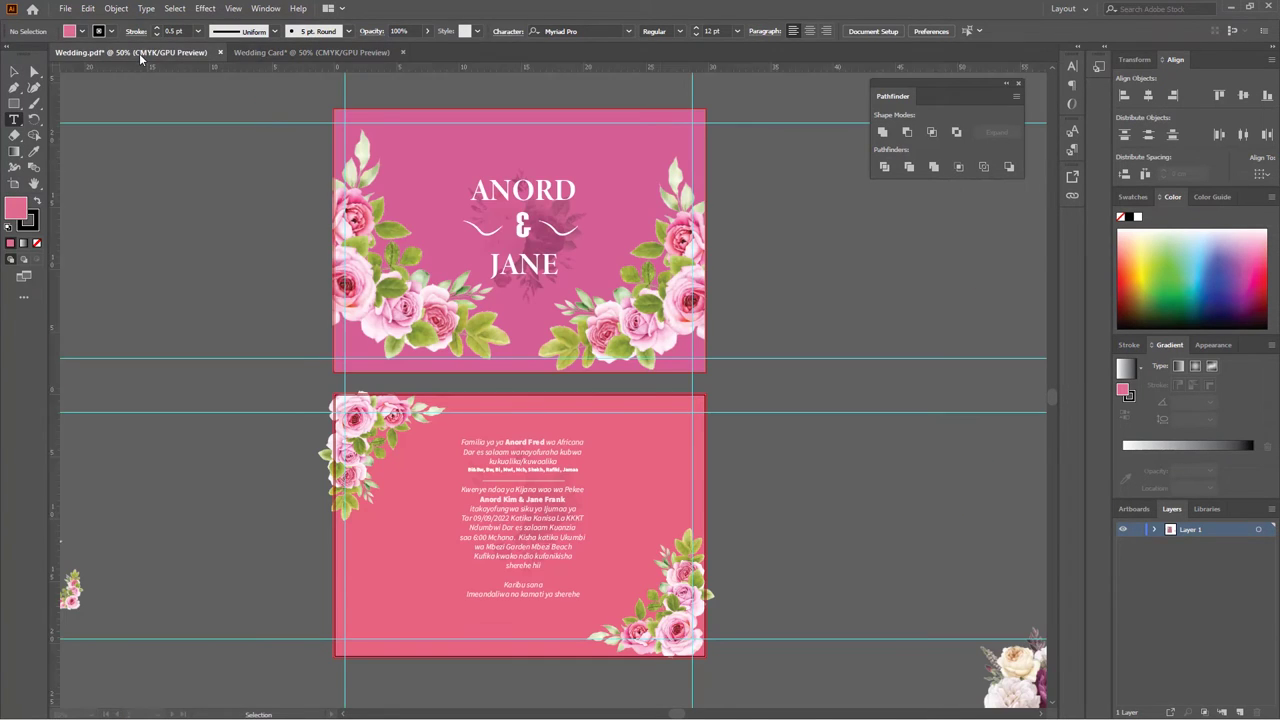
key(v)
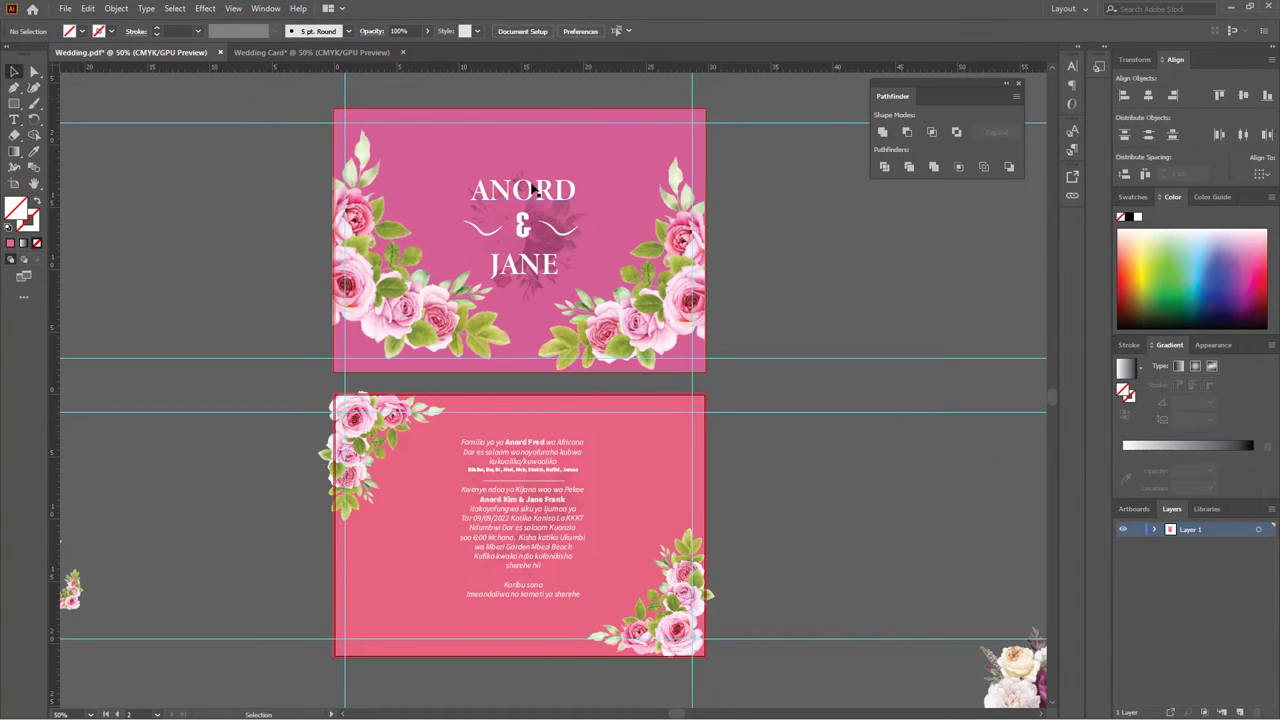
click(530, 266)
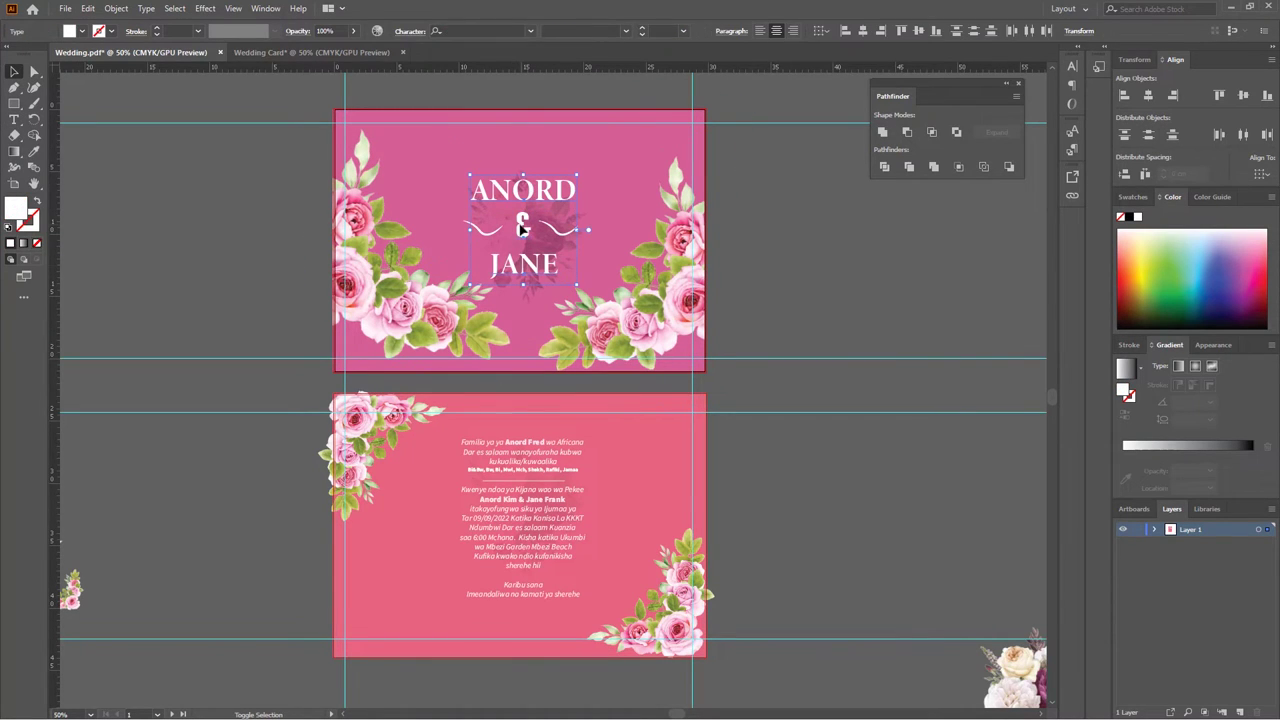
click(522, 229)
shift+click(571, 236)
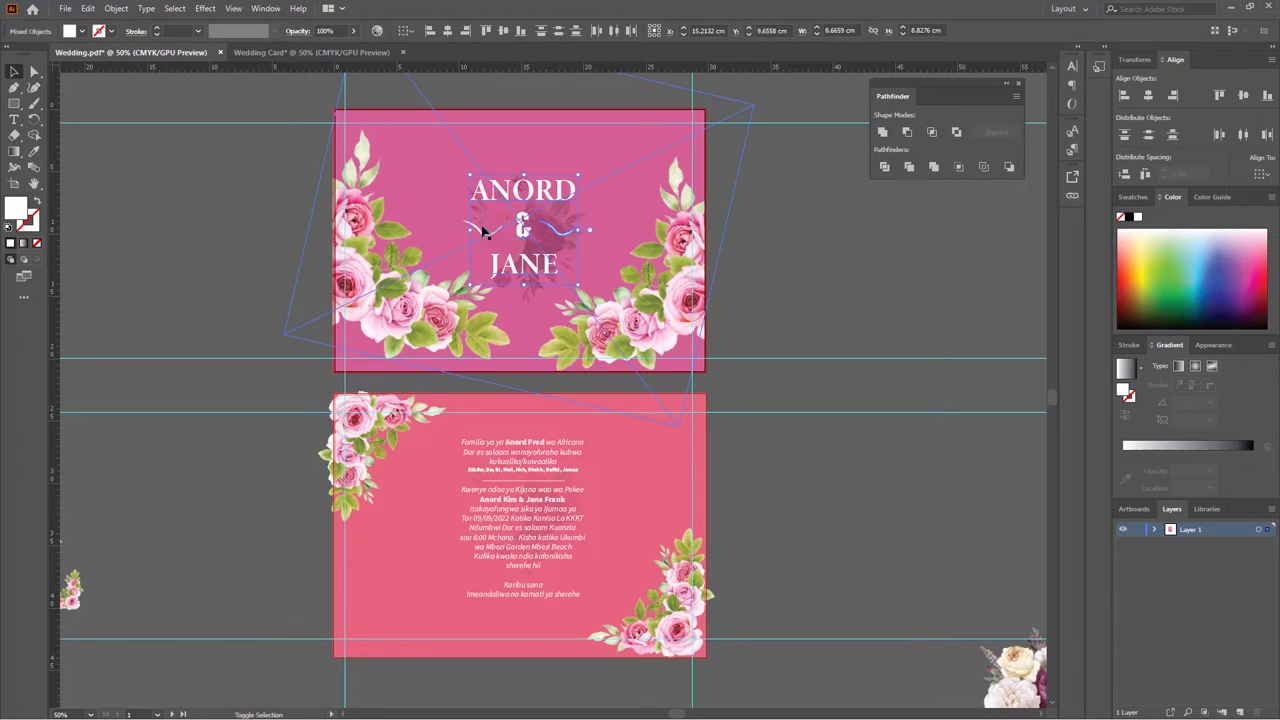
shift+click(486, 236)
click(299, 53)
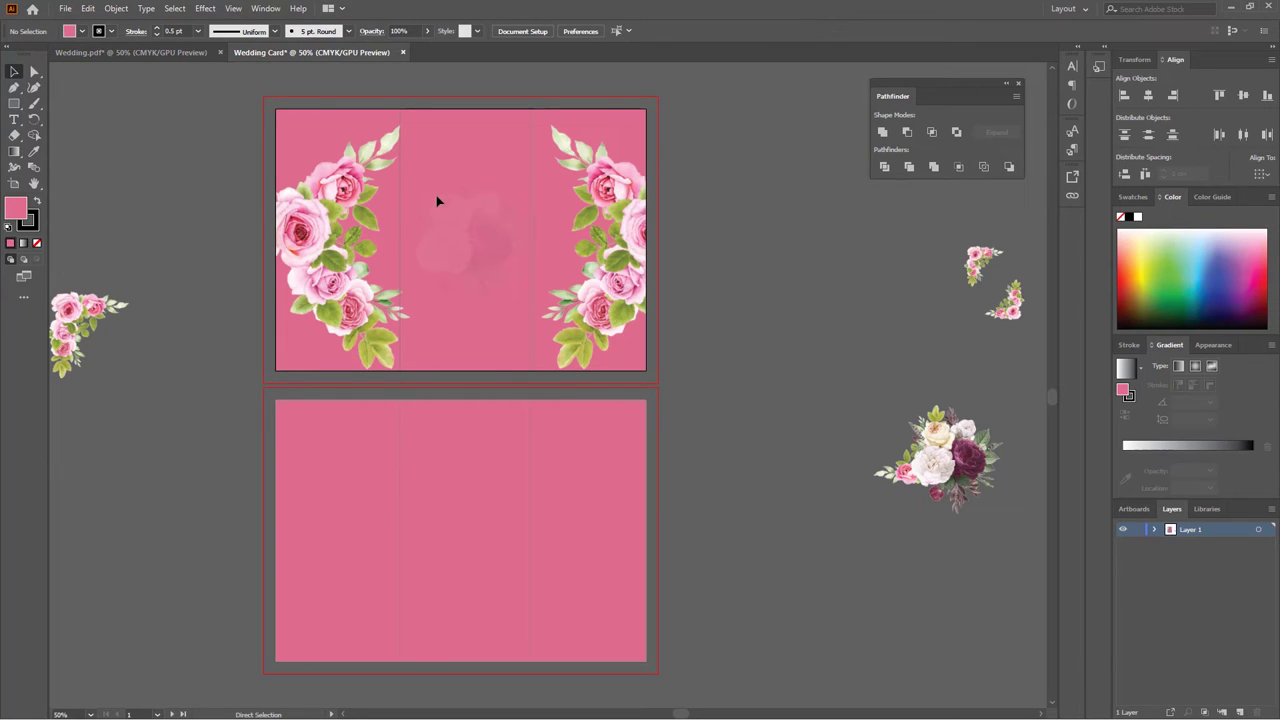
Step: Paste the ANORD & JANE title and swirls onto the centre panel and nudge them down three steps
key(ctrl)
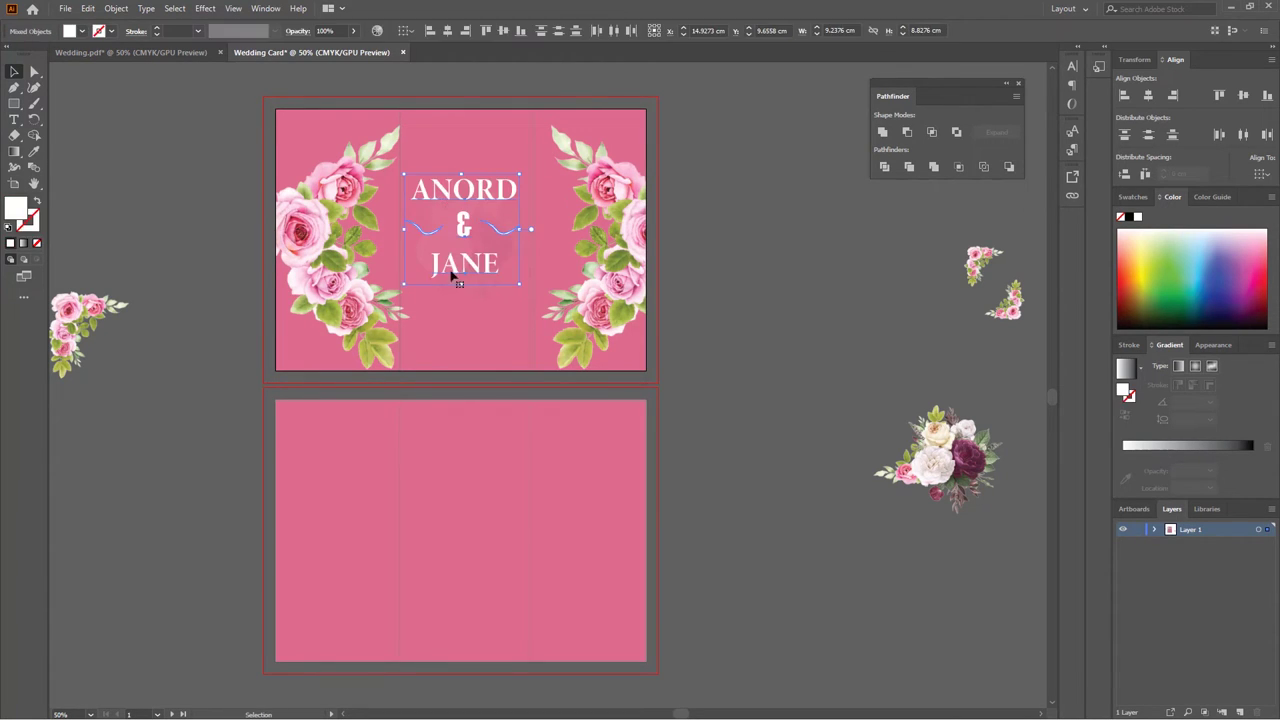
click(811, 249)
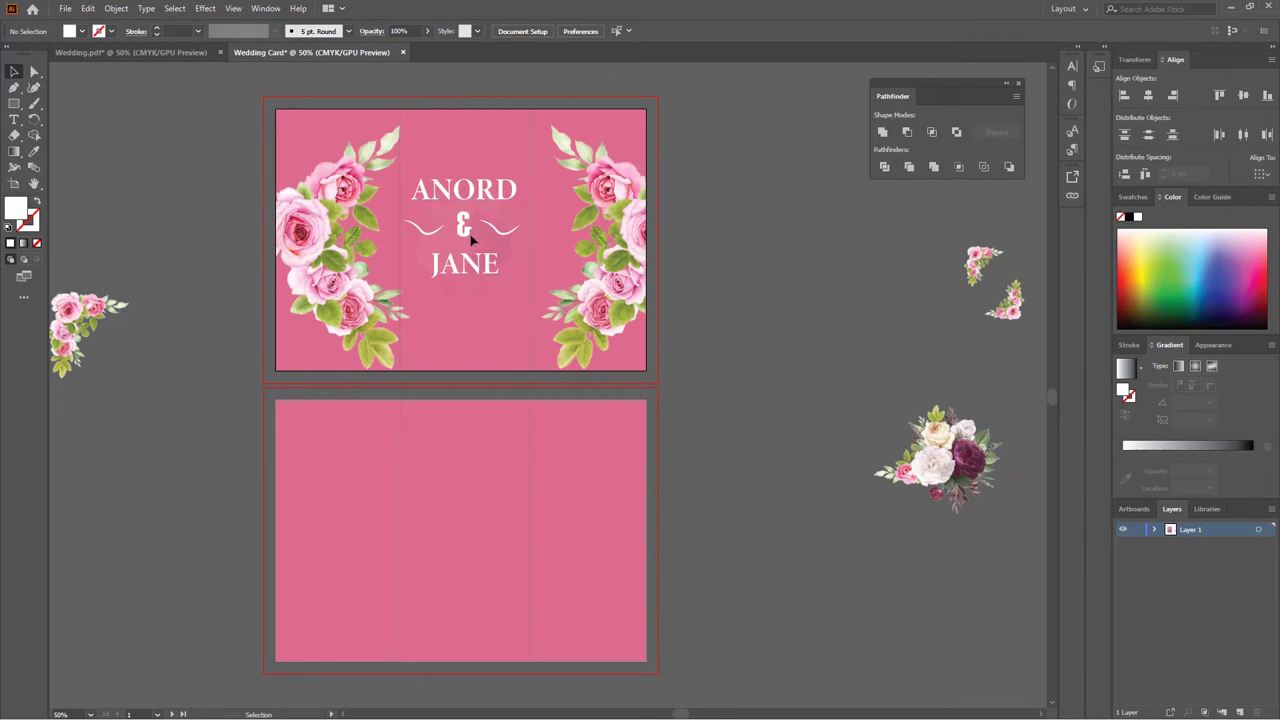
click(511, 307)
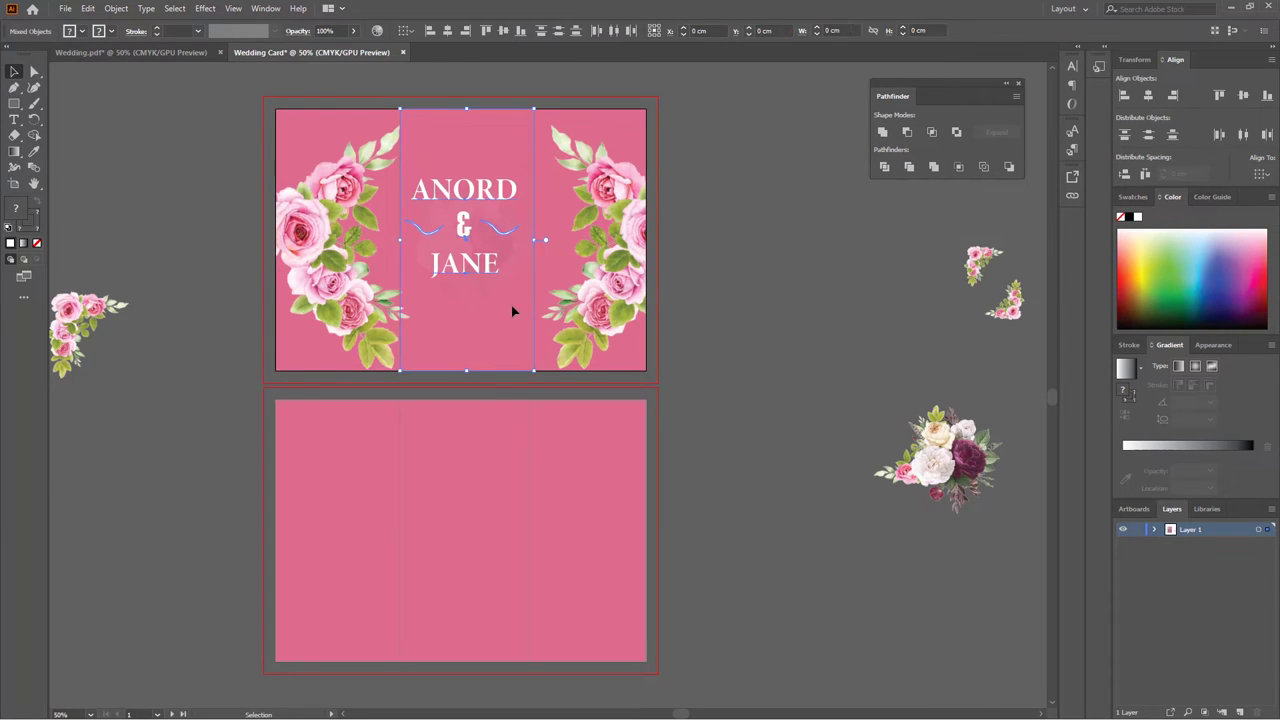
shift+click(441, 313)
shift+click(500, 177)
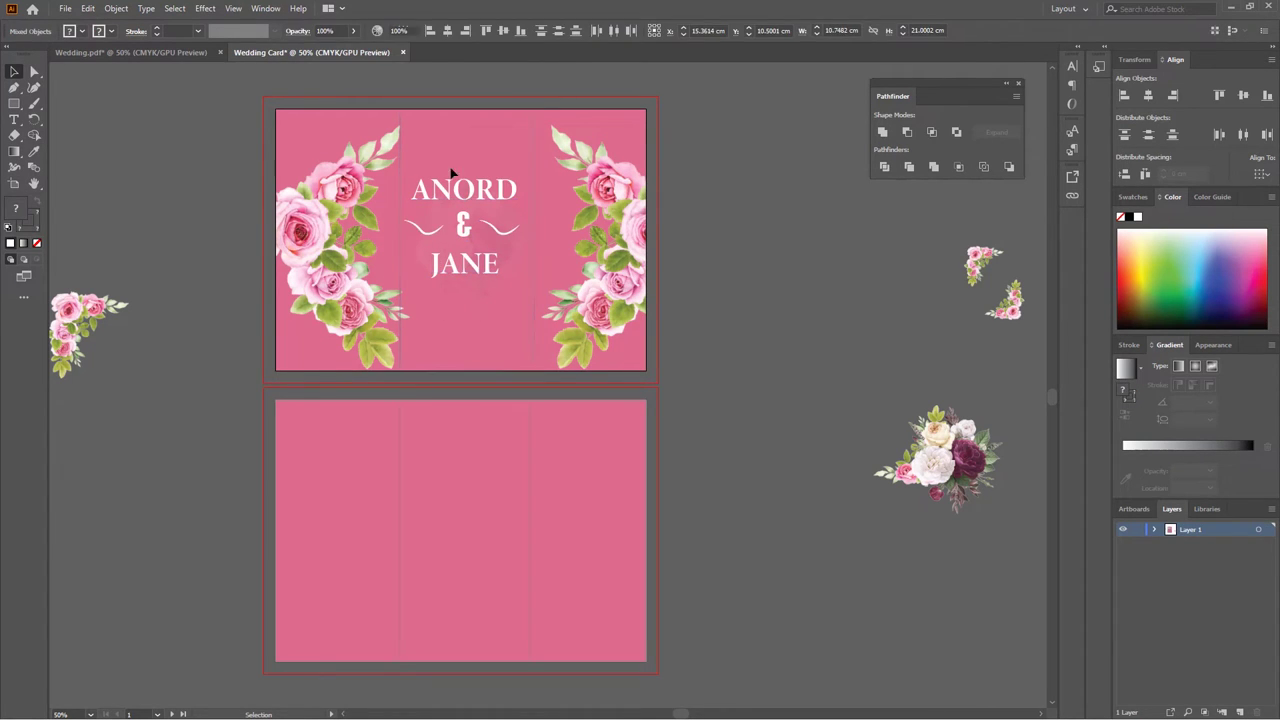
key(ctrl+shift+a)
click(496, 289)
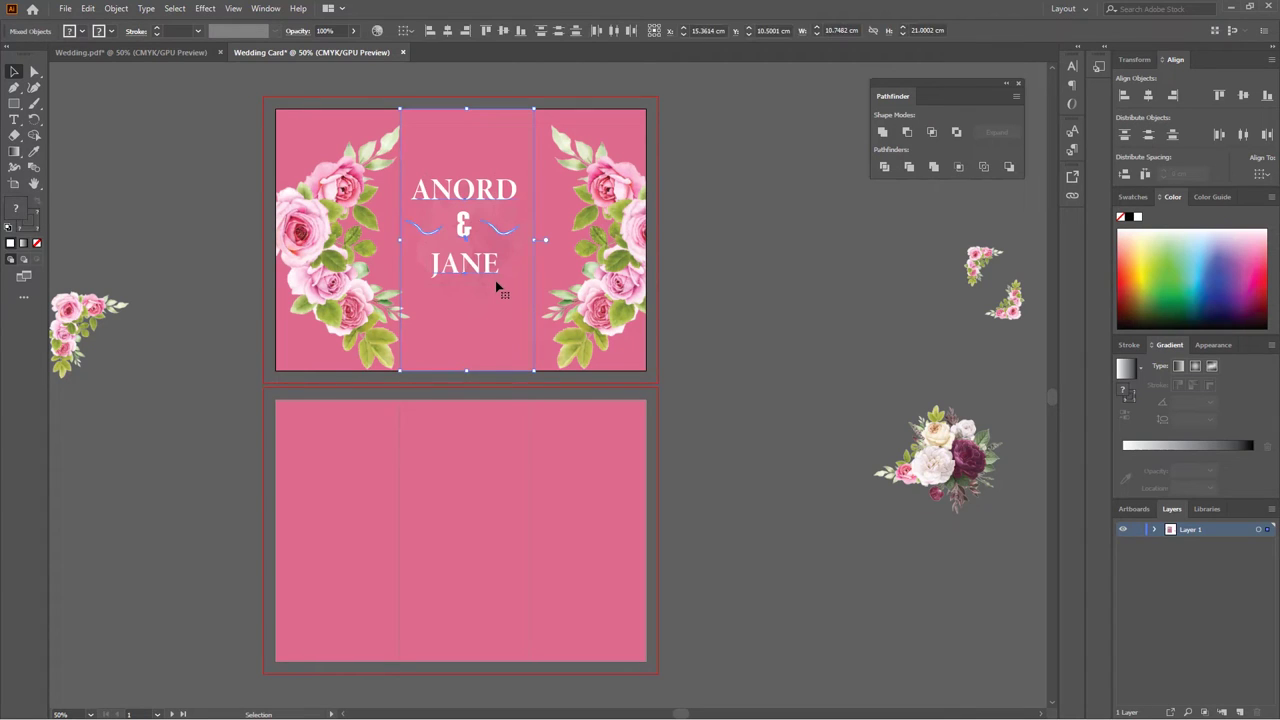
key(Down)
key(Down)
key(Down)
key(Down)
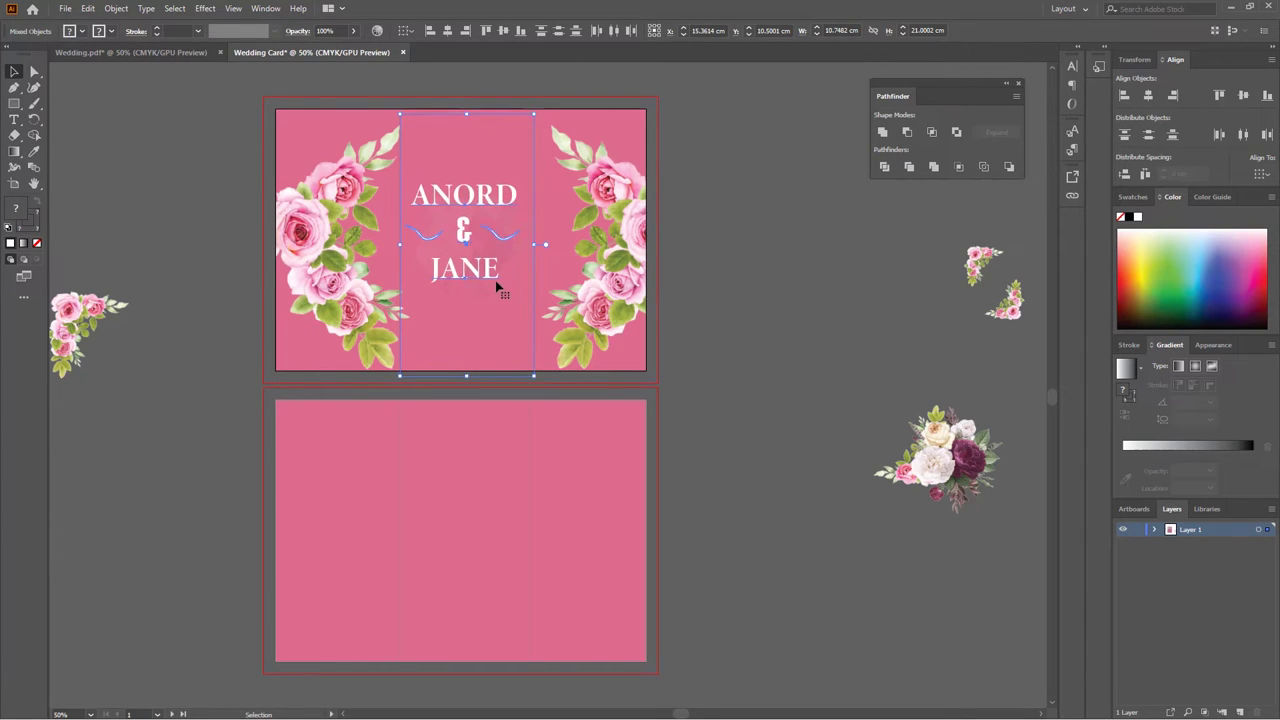
key(Down)
key(Down)
key(Down)
key(Down)
key(Down)
key(Down)
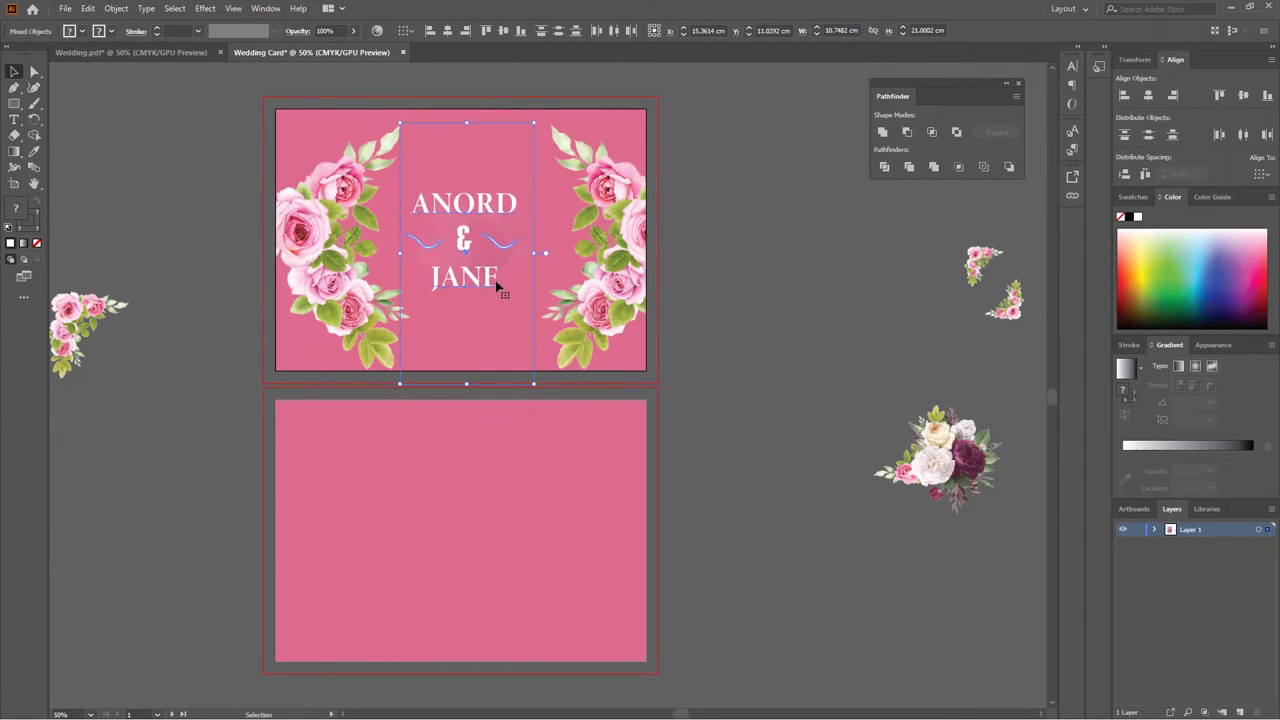
key(Down)
key(Down)
key(Down)
click(765, 250)
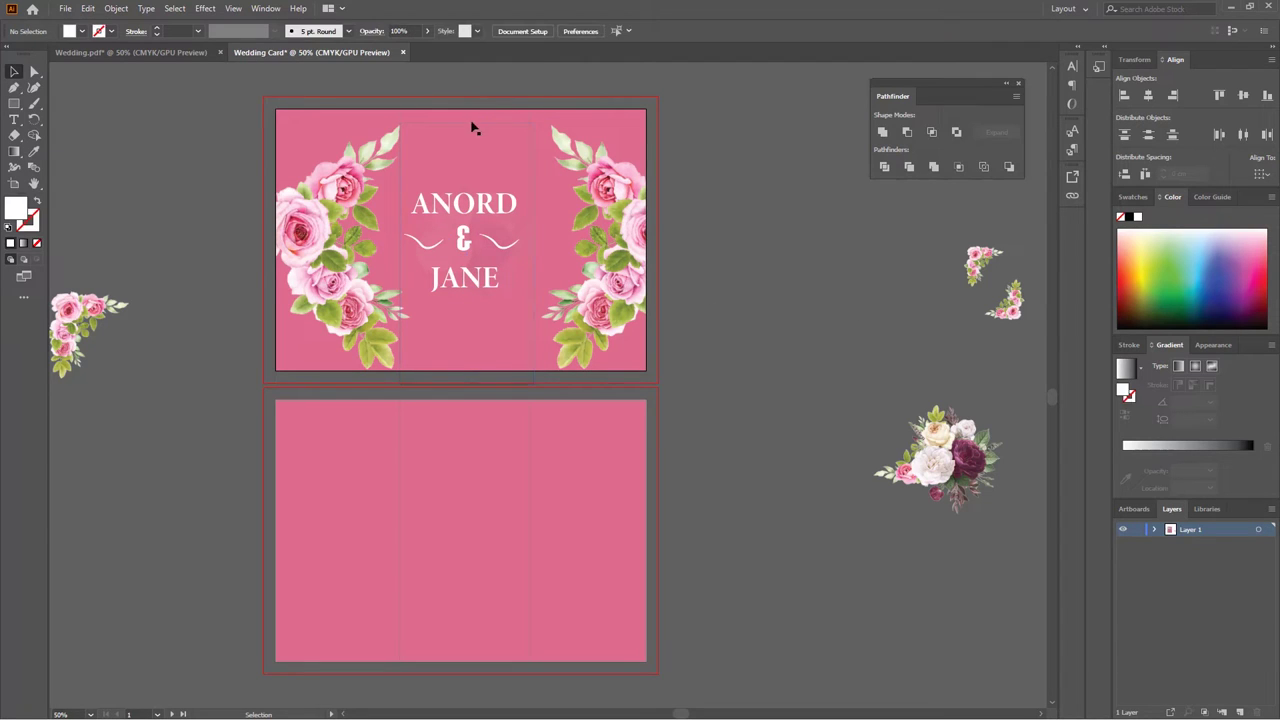
Step: Stretch the centre rectangle to the artboard's top and bottom, and reposition the right swirl
drag(474, 126, 477, 109)
drag(467, 368, 467, 371)
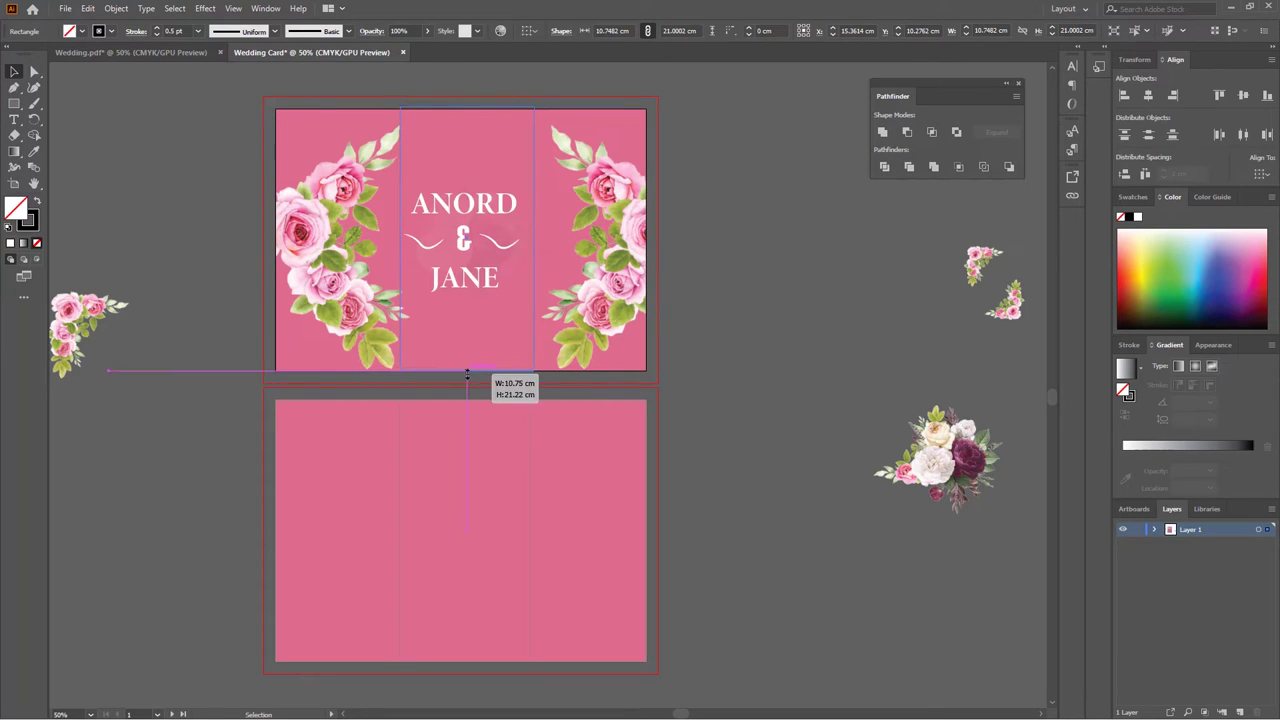
click(766, 266)
click(472, 108)
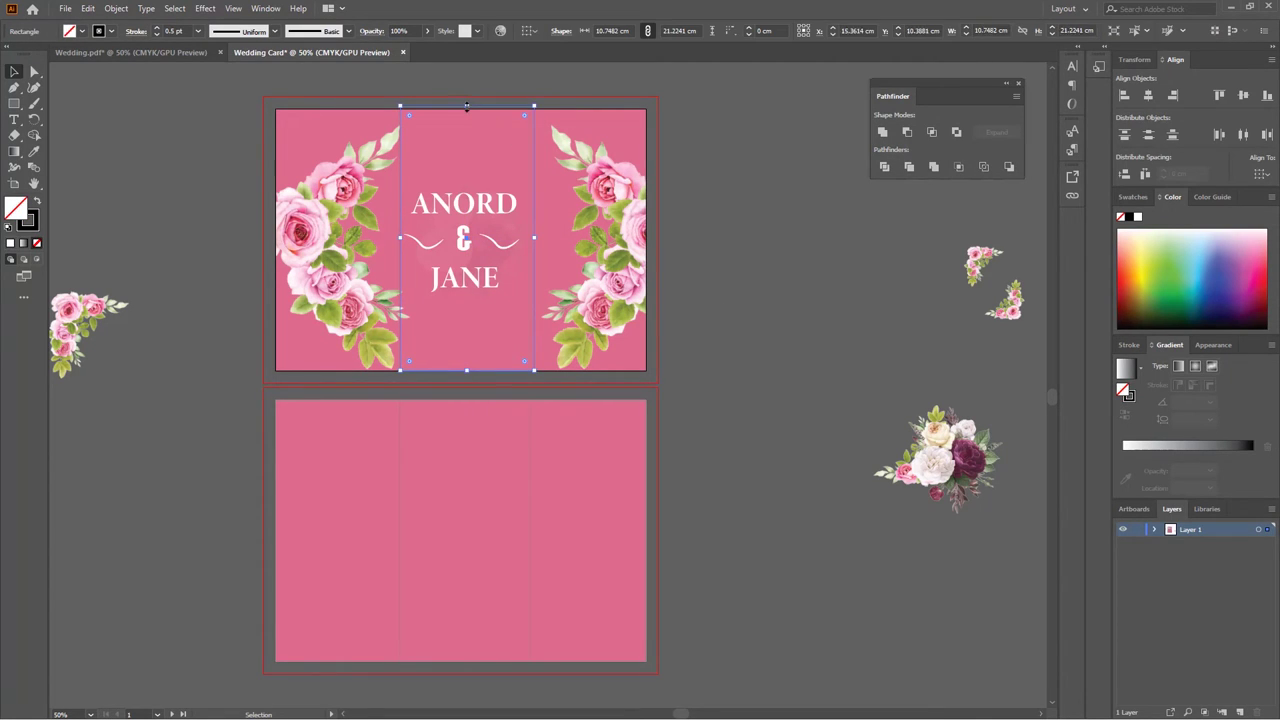
click(760, 228)
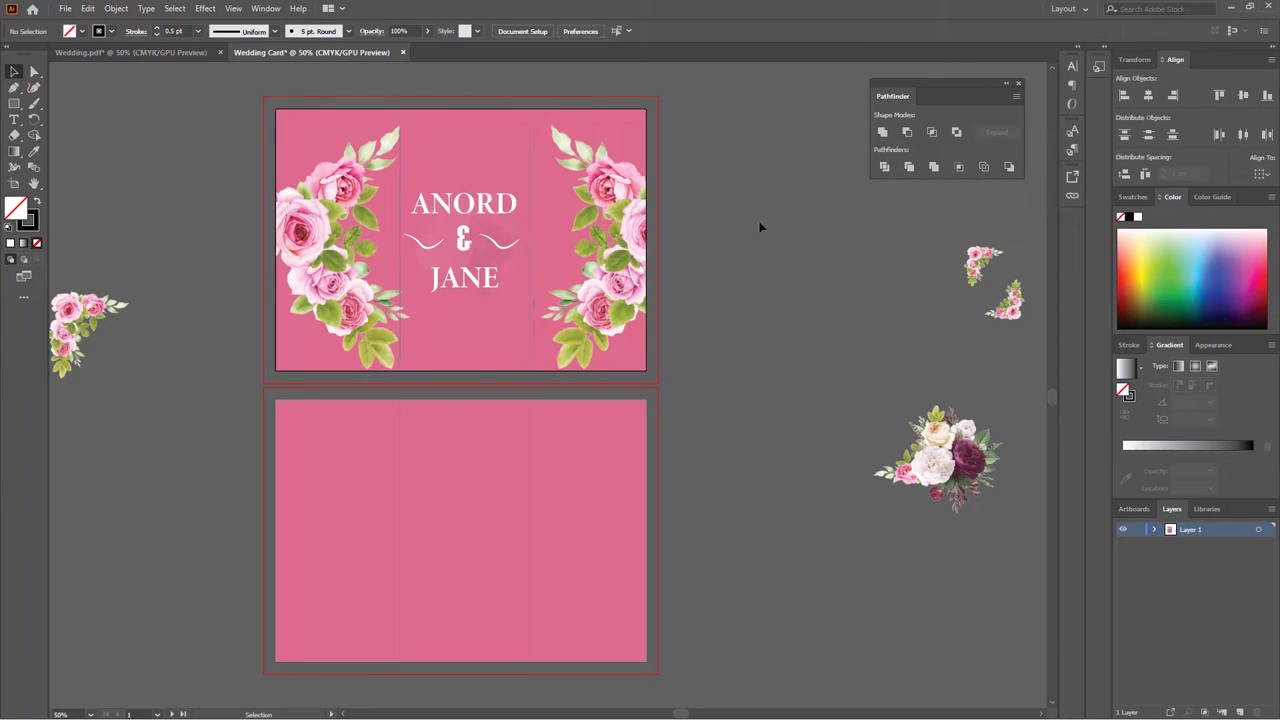
click(530, 245)
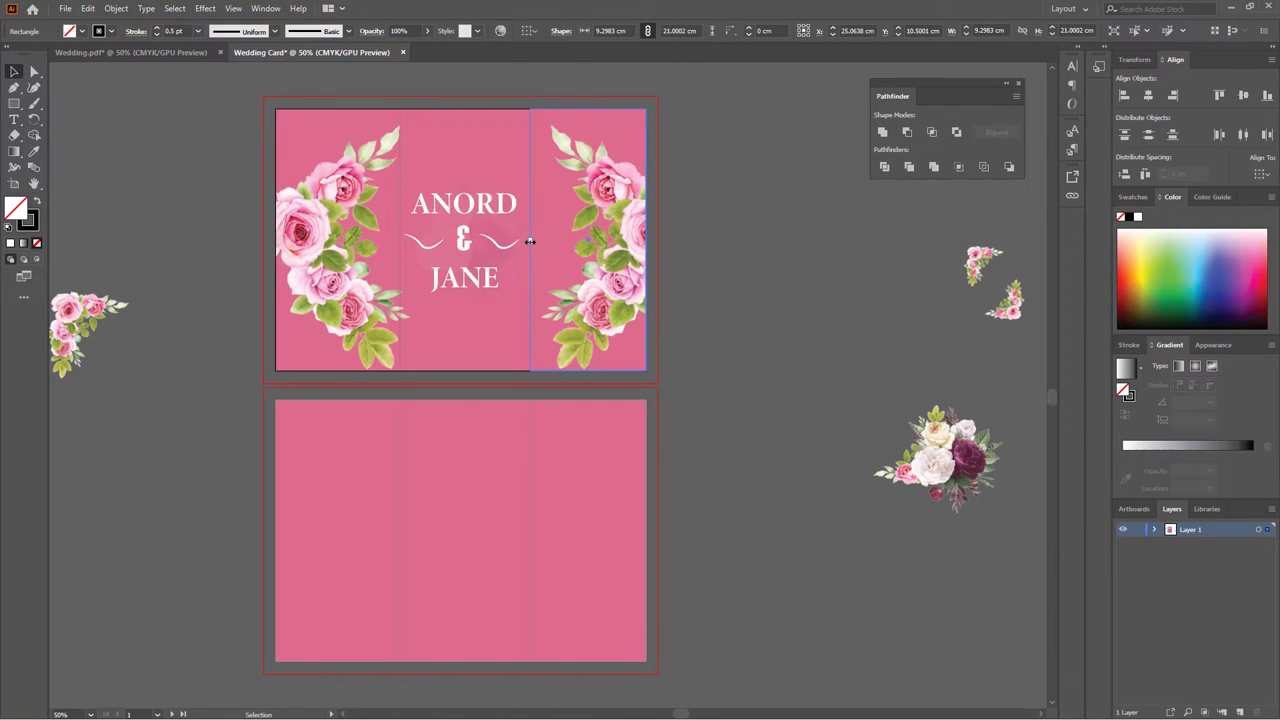
click(766, 204)
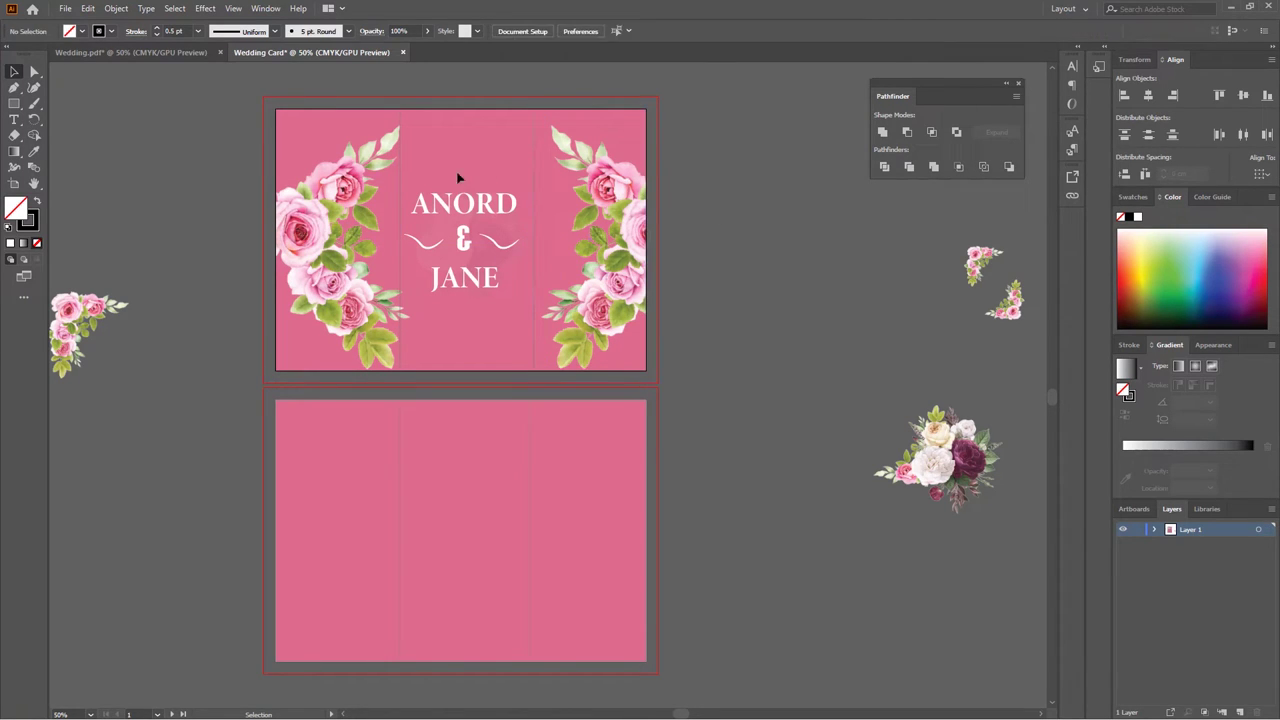
drag(498, 240, 507, 250)
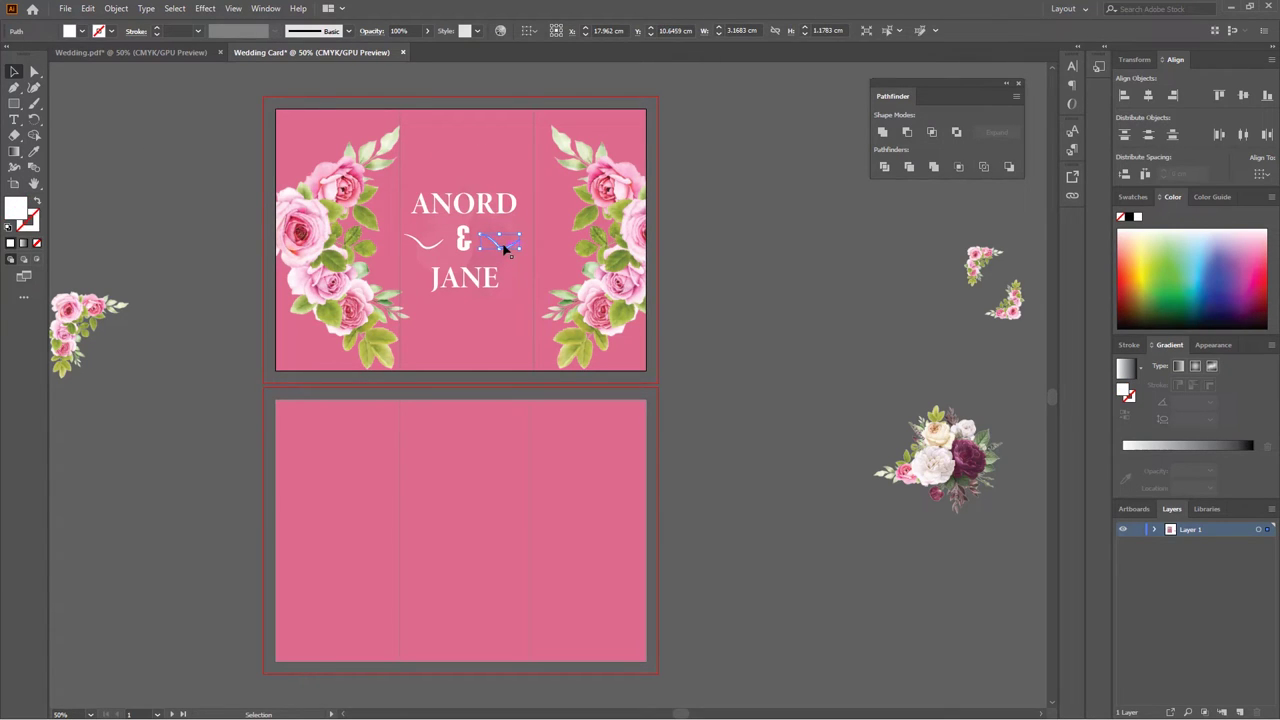
Step: Pen-draw a three-point curved leaf swash to the right of the ampersand
click(422, 248)
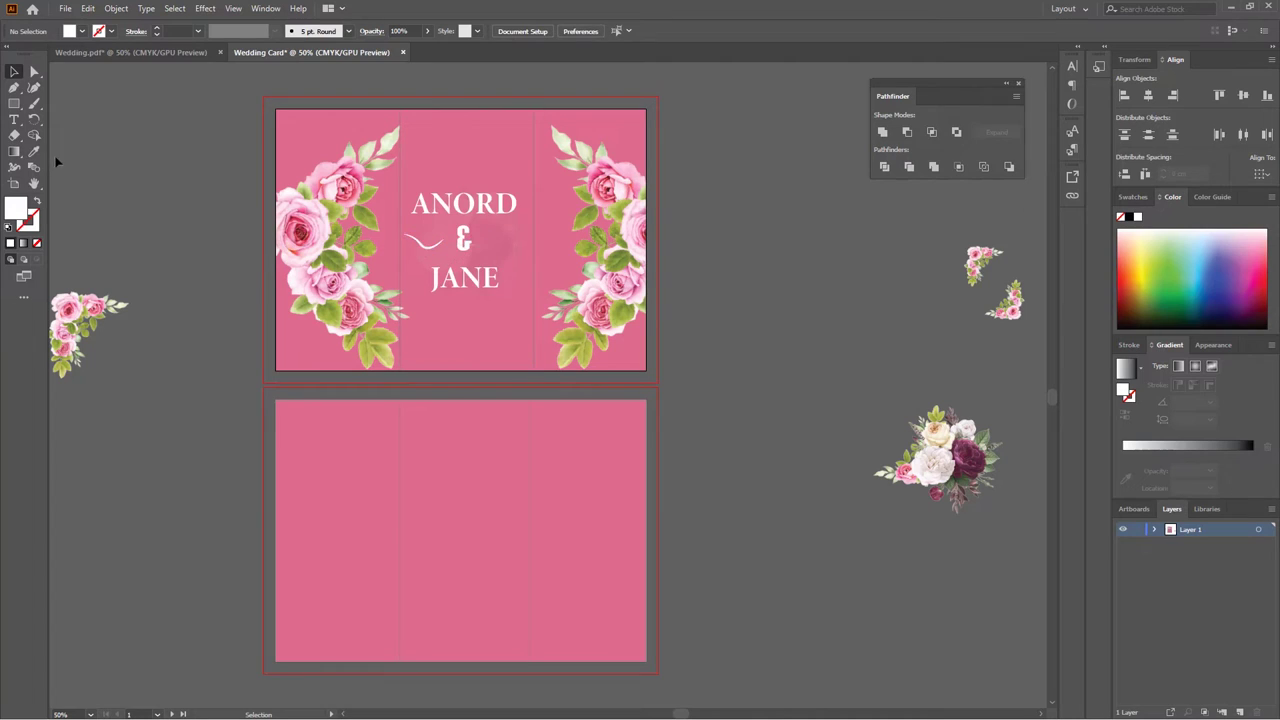
click(14, 87)
click(477, 241)
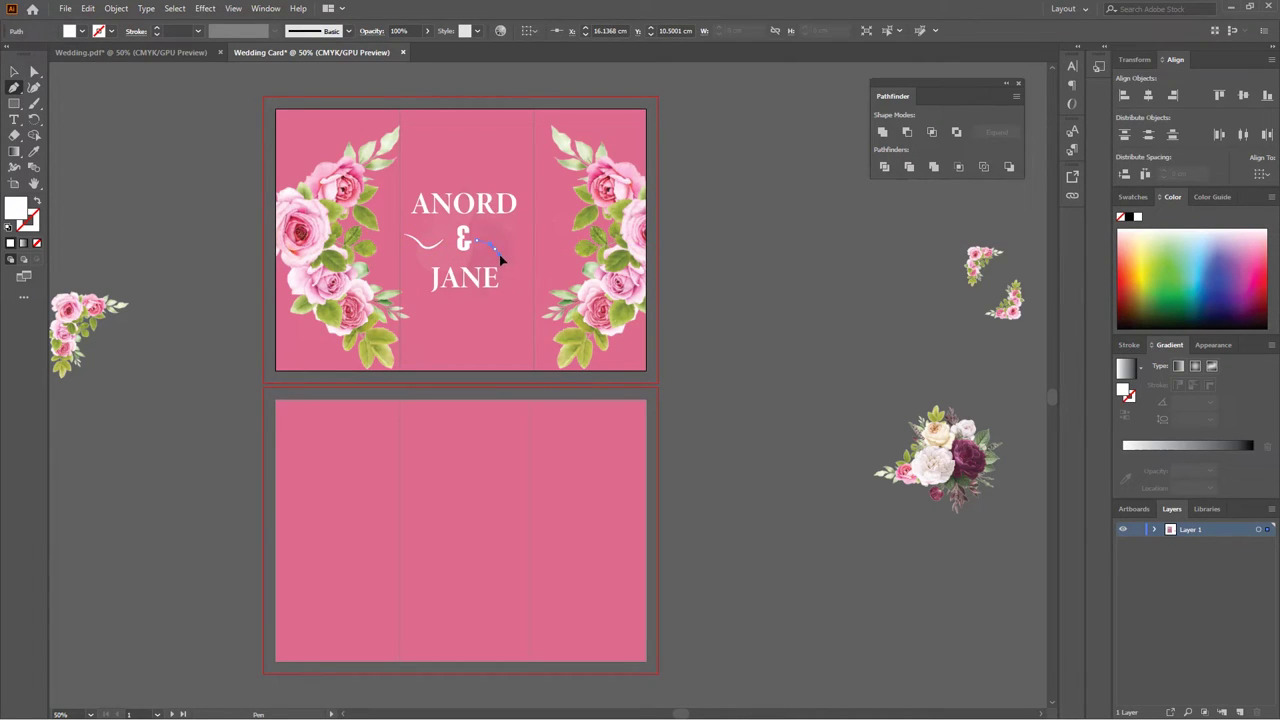
drag(505, 249, 522, 233)
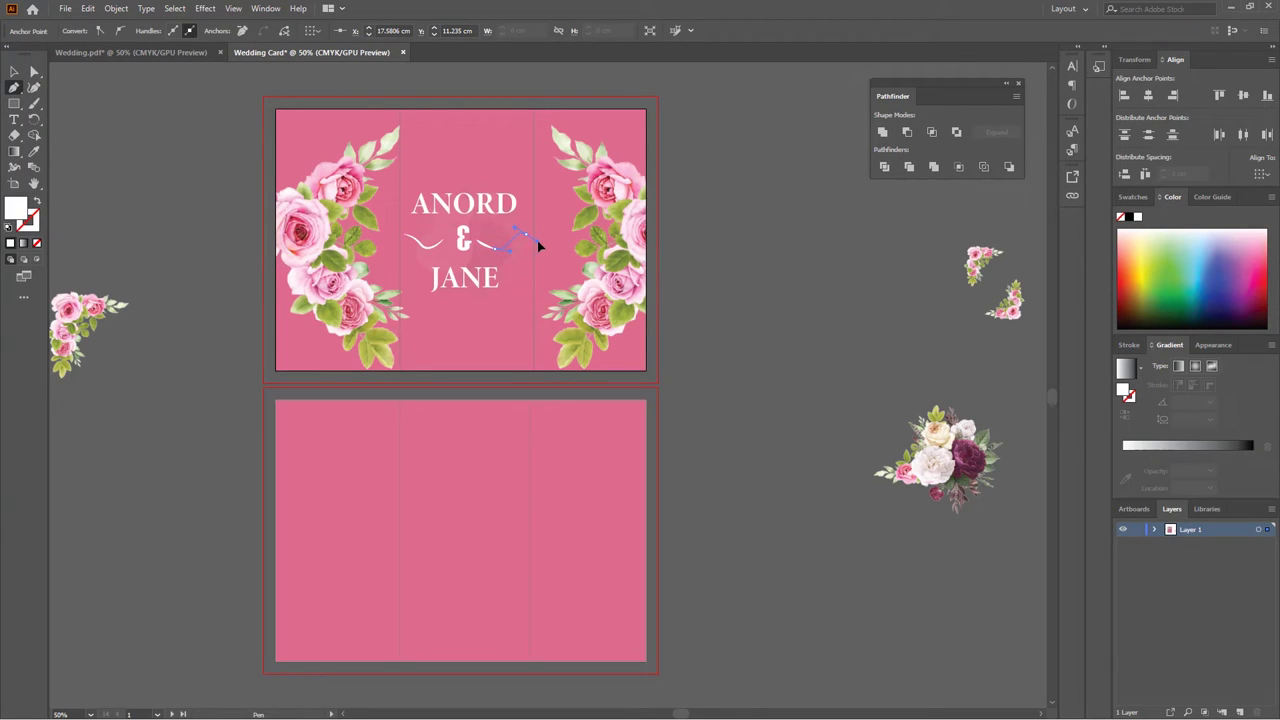
click(538, 245)
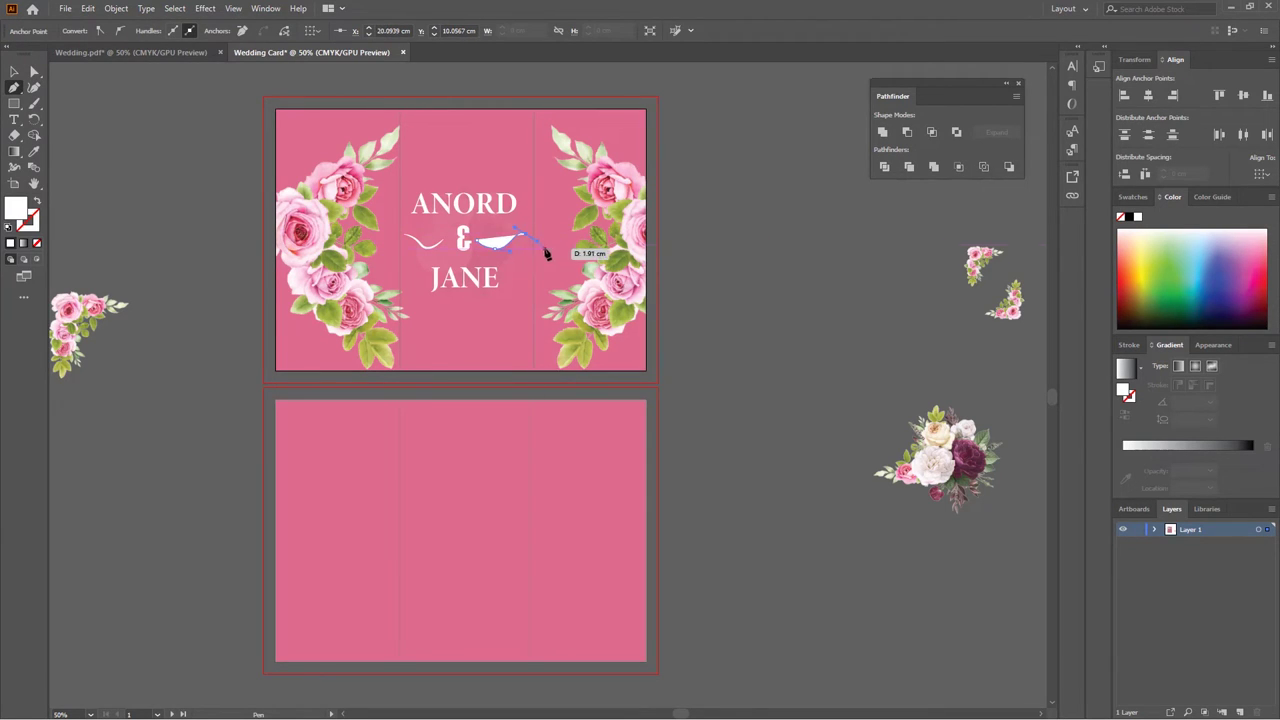
click(14, 71)
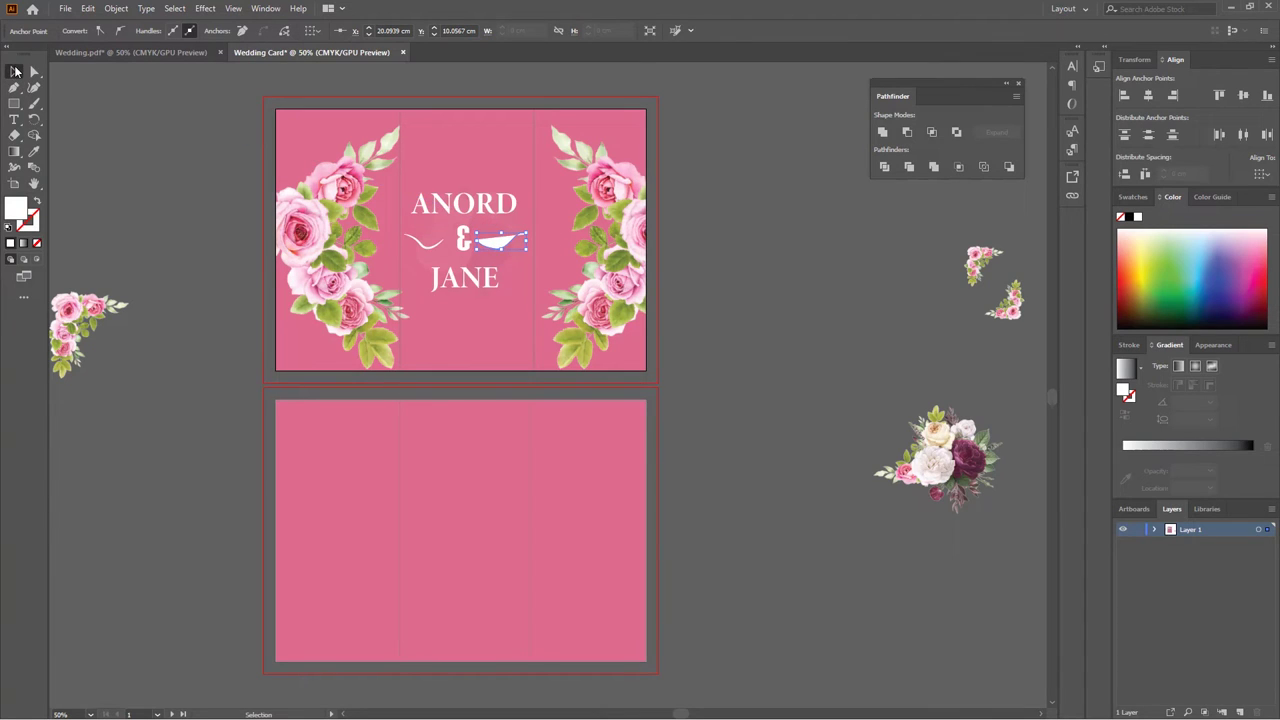
click(500, 241)
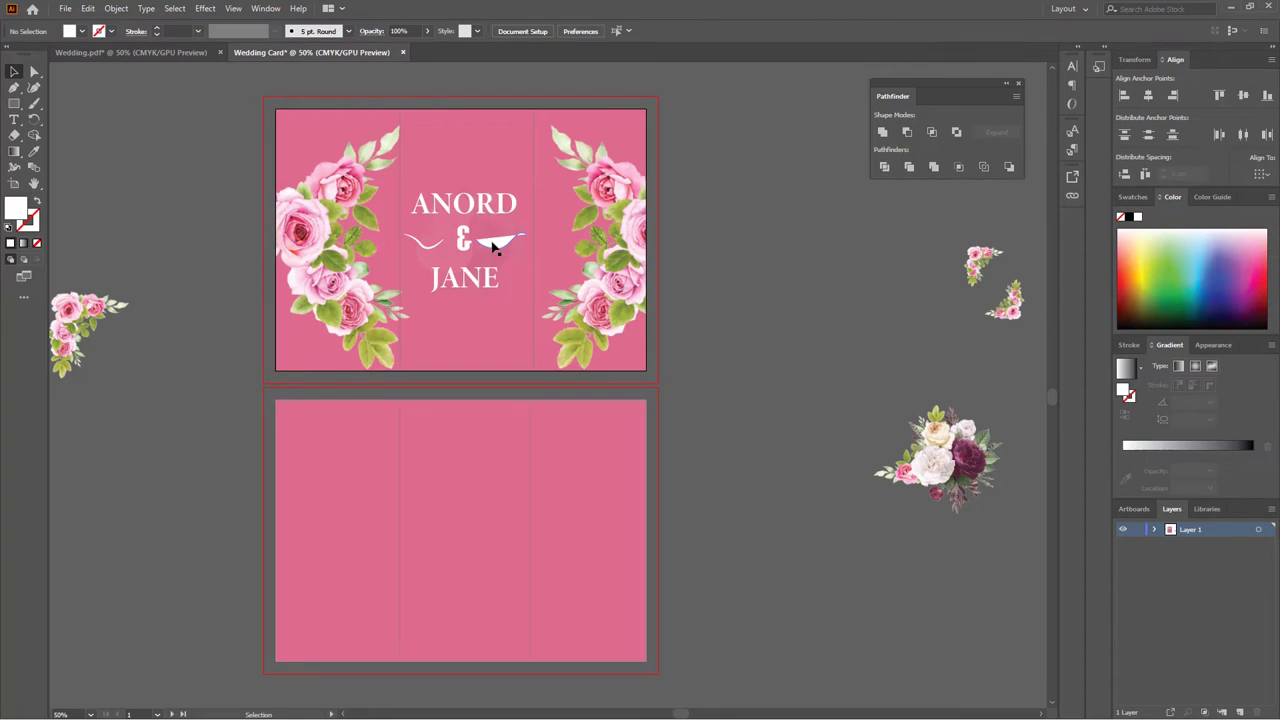
Step: Give the new path no fill and a 7 pt stroke with a tapered elliptical width profile
click(83, 31)
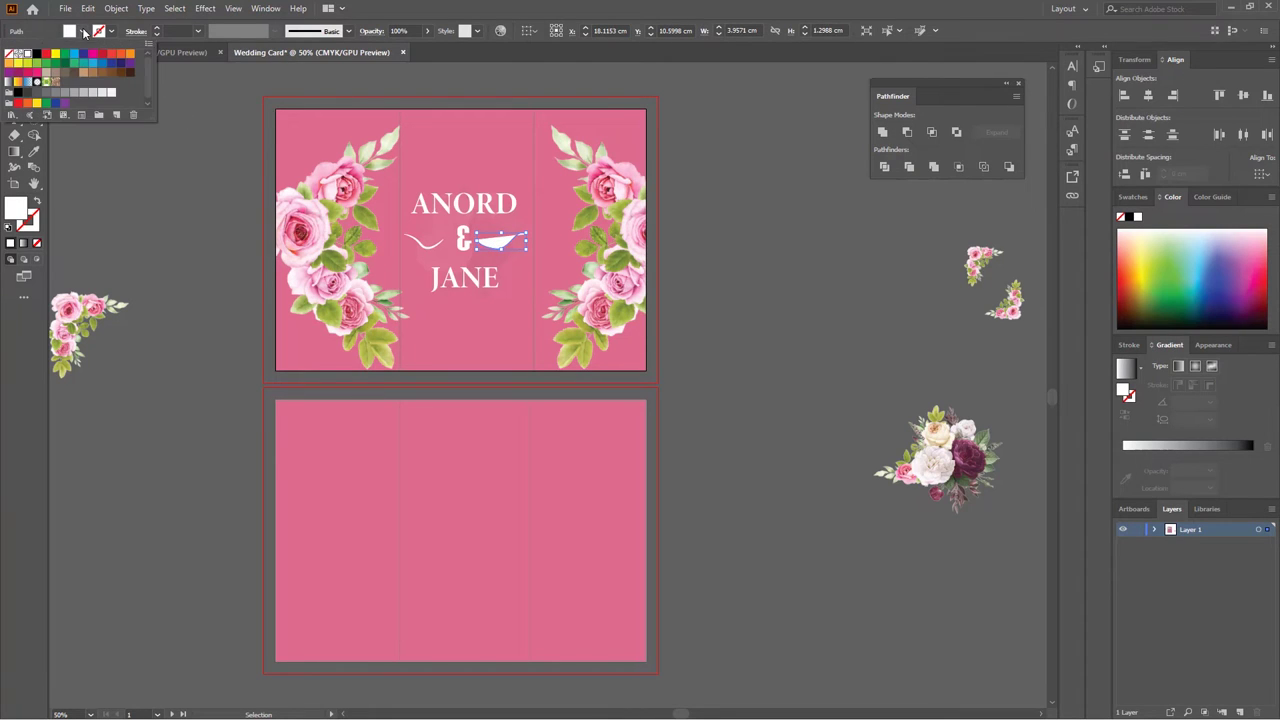
click(10, 55)
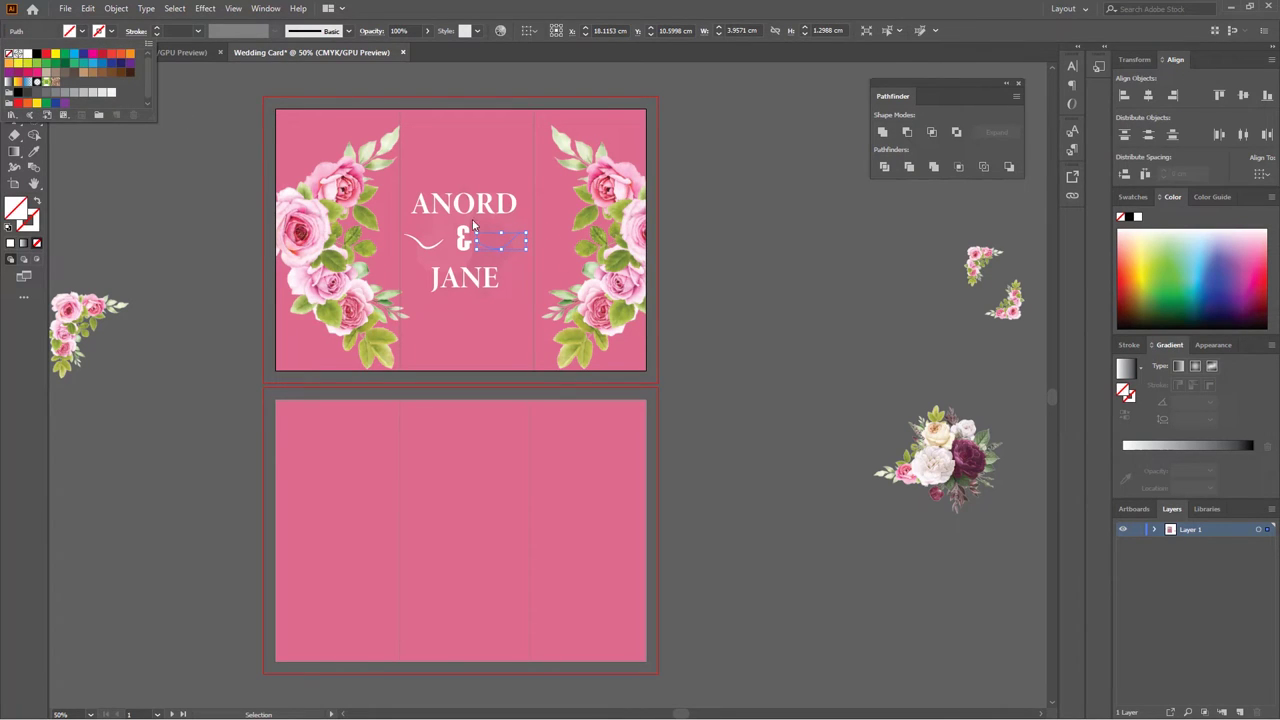
click(159, 33)
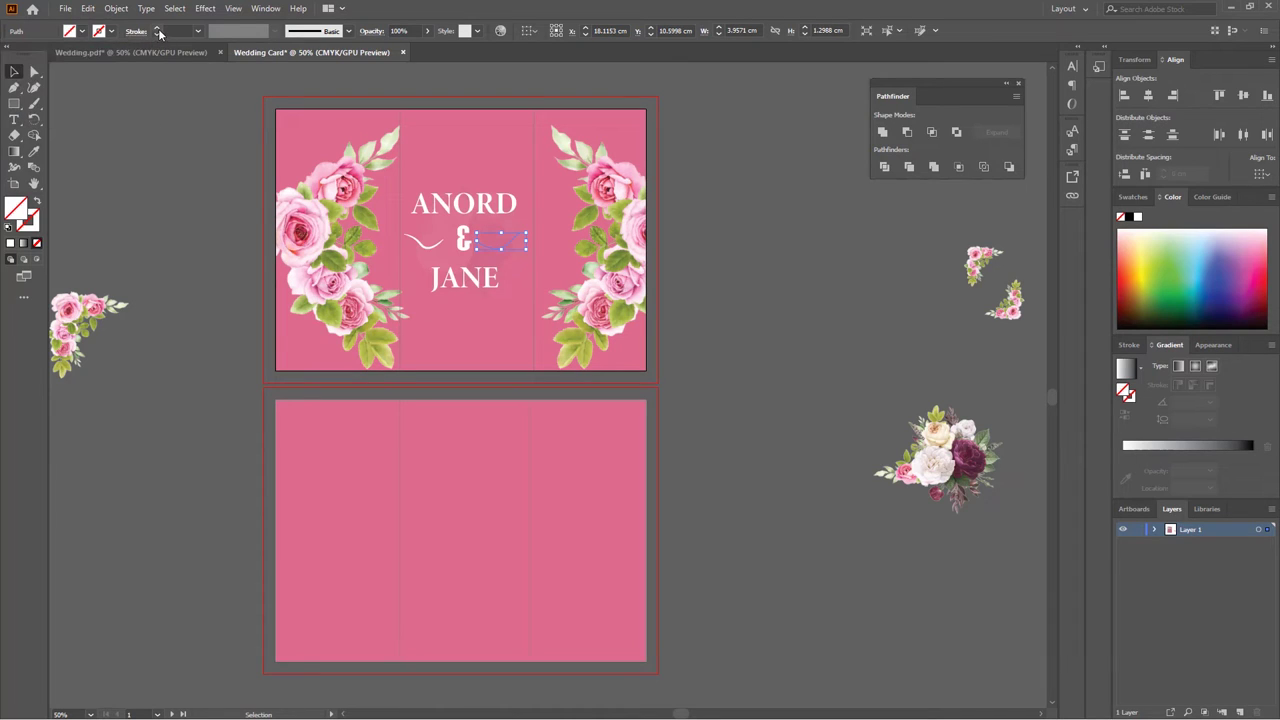
click(158, 31)
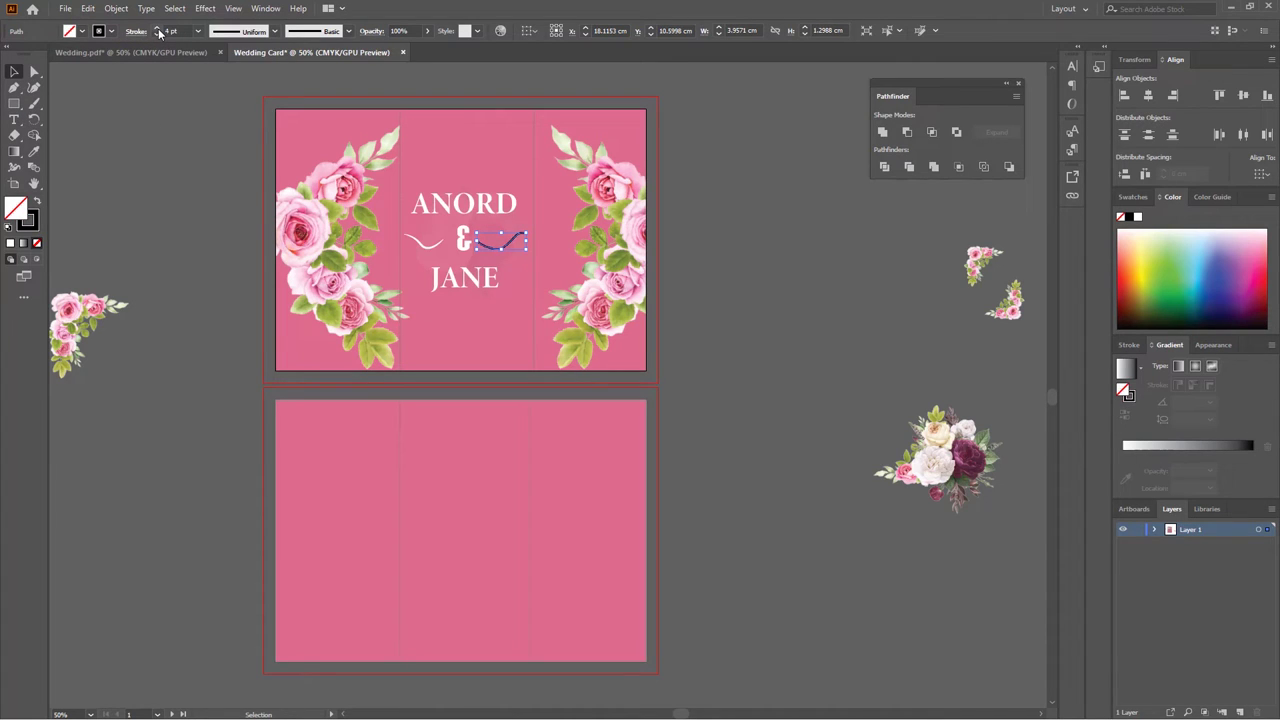
click(274, 33)
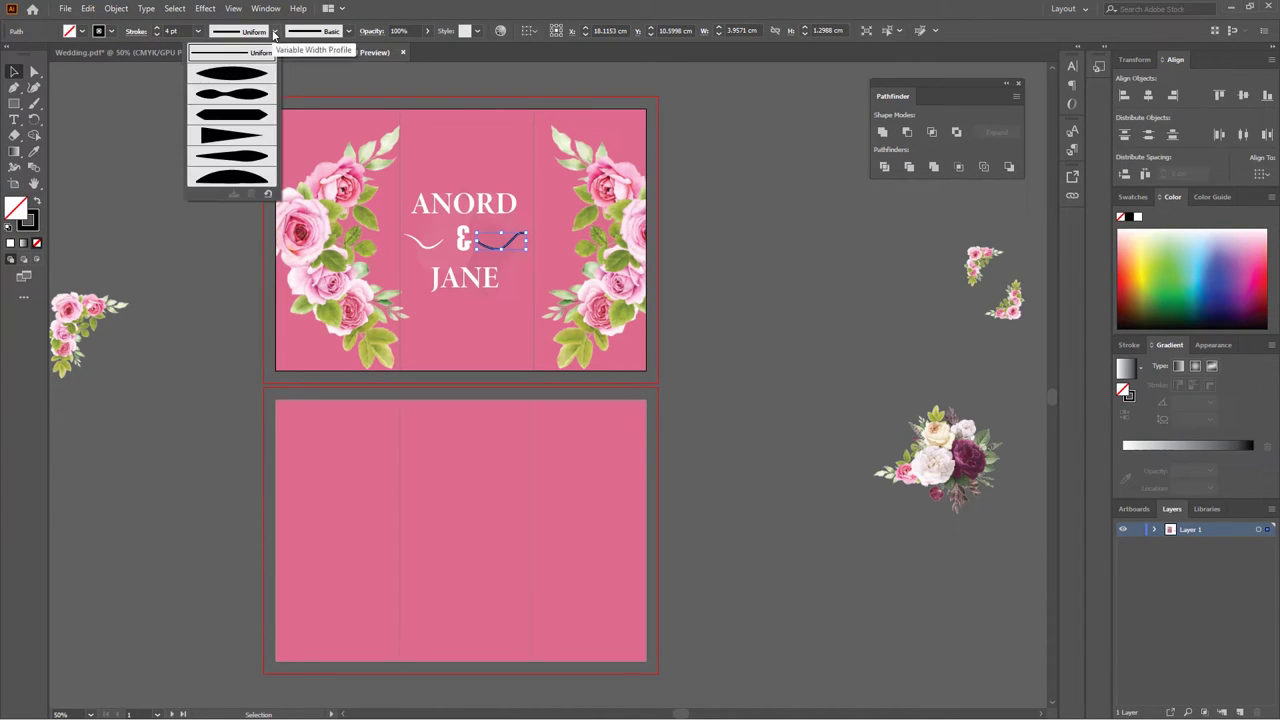
click(211, 73)
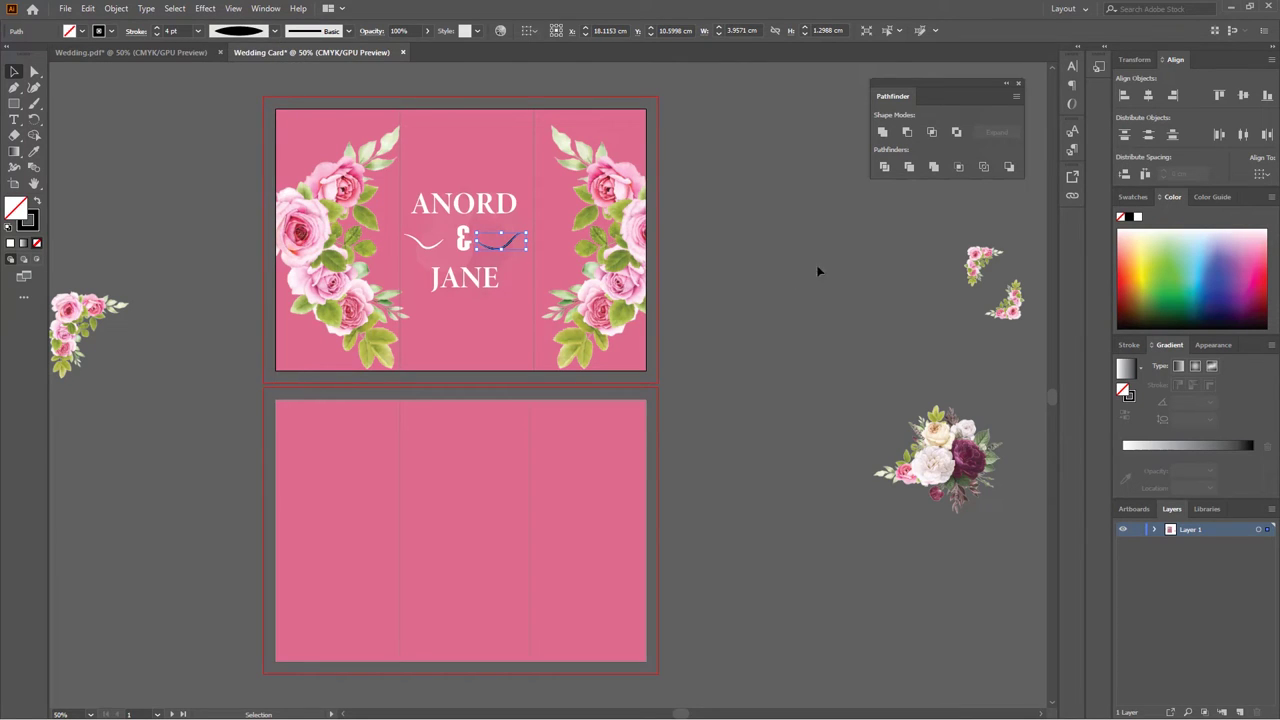
click(157, 31)
click(753, 254)
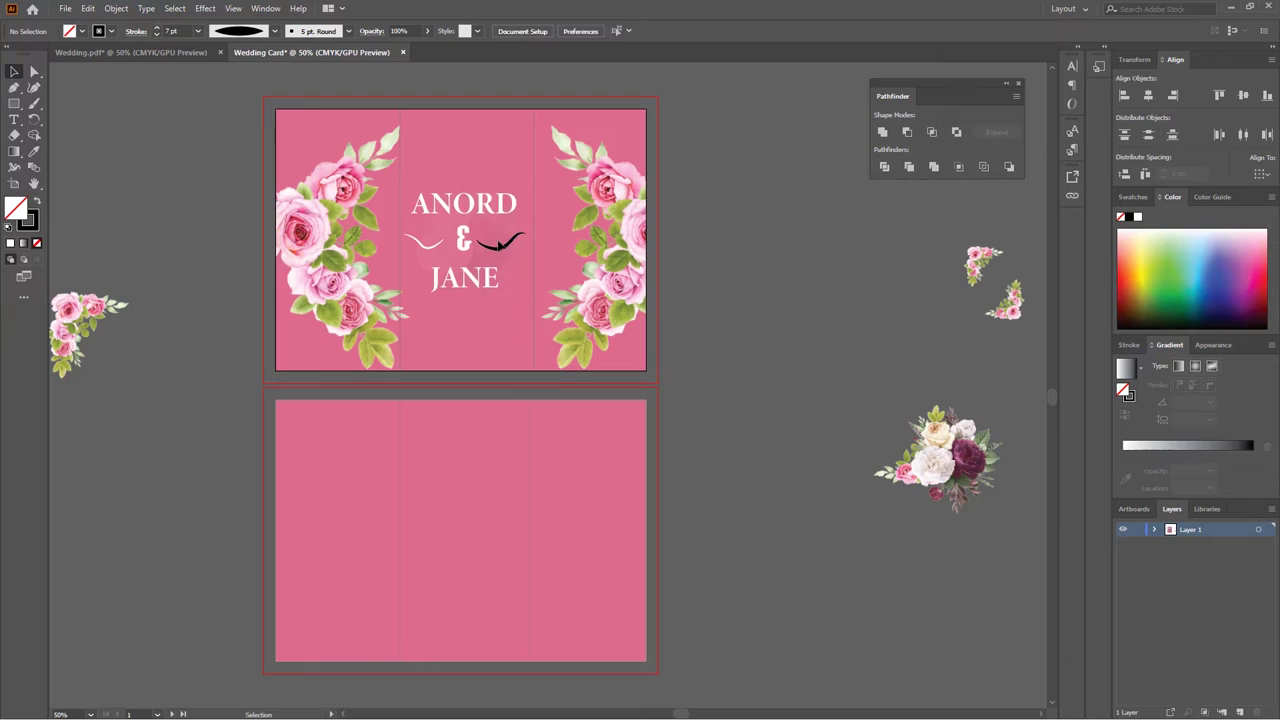
Step: Change the wavy flourish's stroke colour to white
click(501, 246)
click(111, 31)
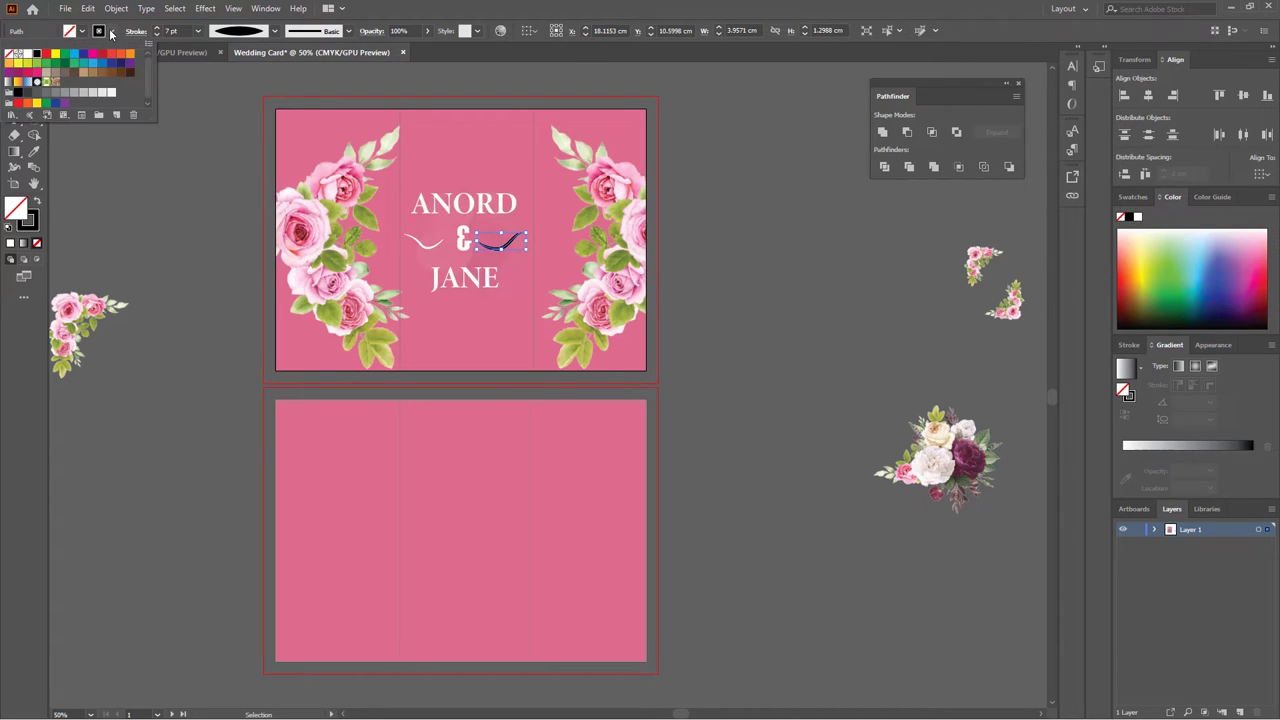
click(25, 57)
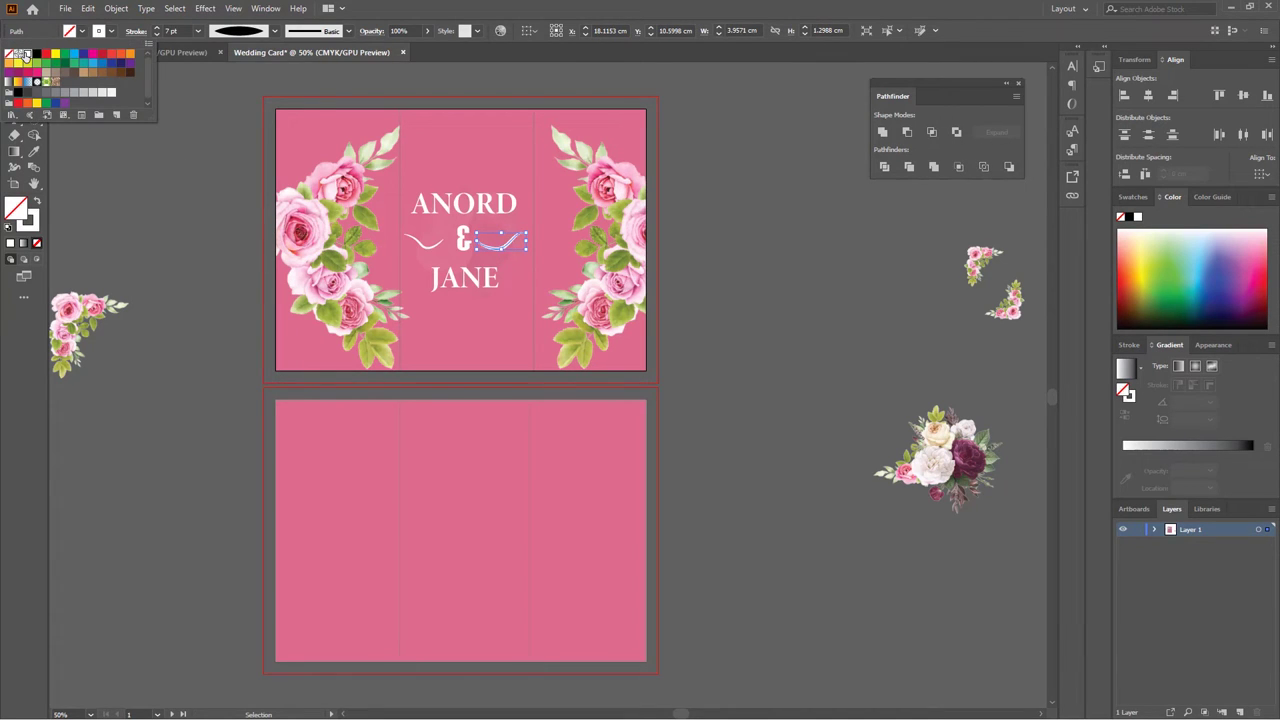
click(746, 242)
click(533, 249)
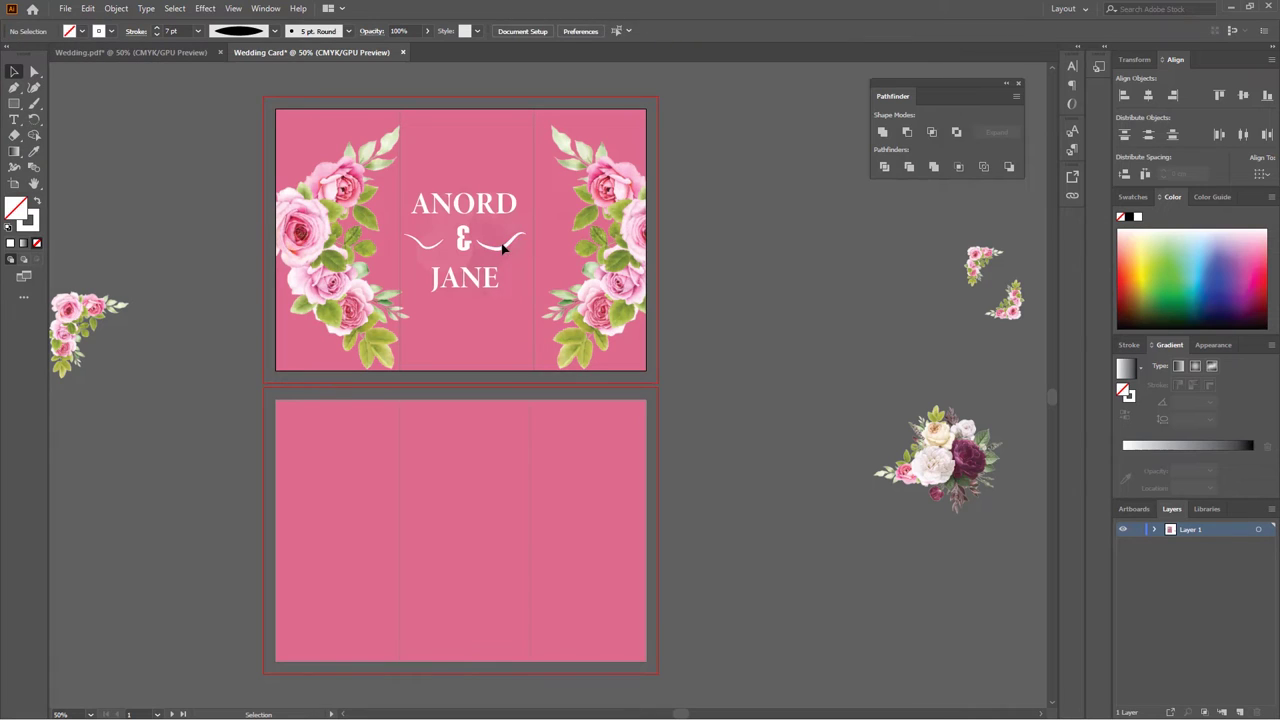
click(509, 250)
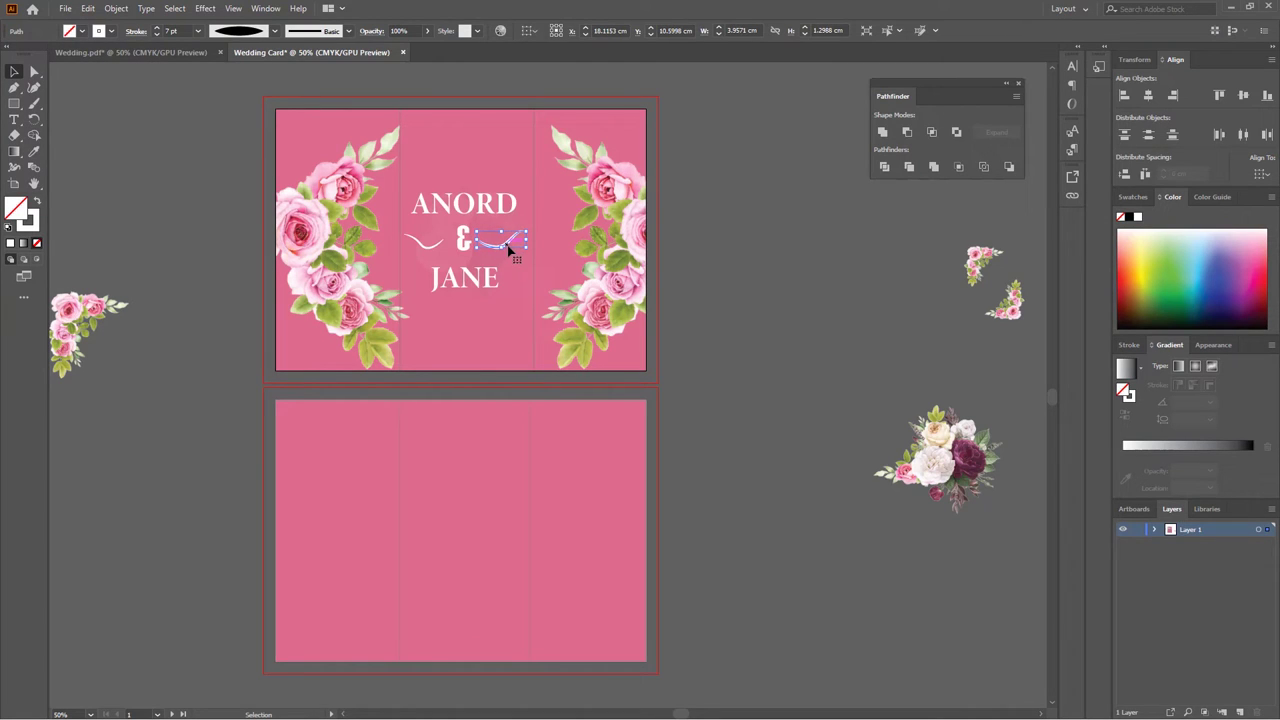
Step: Duplicate the flourish to the ampersand's left and vertically centre-align both flourishes with the &
click(427, 247)
drag(509, 247, 437, 248)
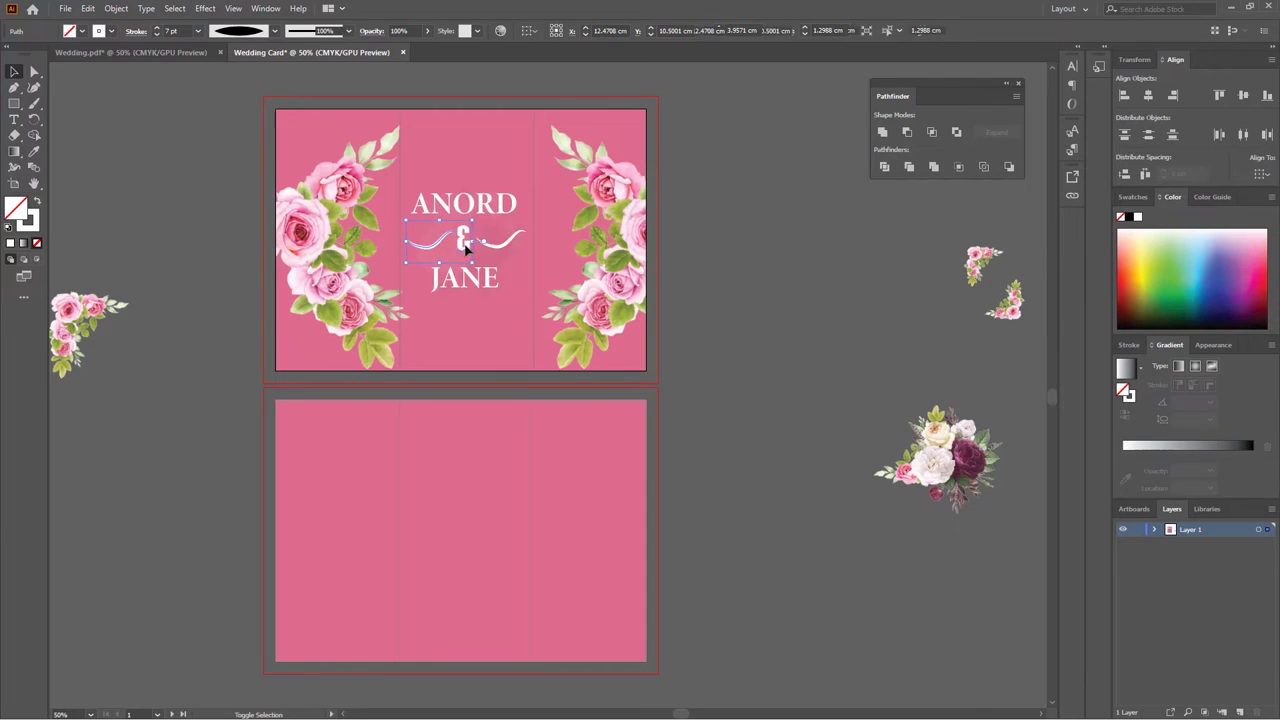
shift+click(463, 240)
shift+click(509, 243)
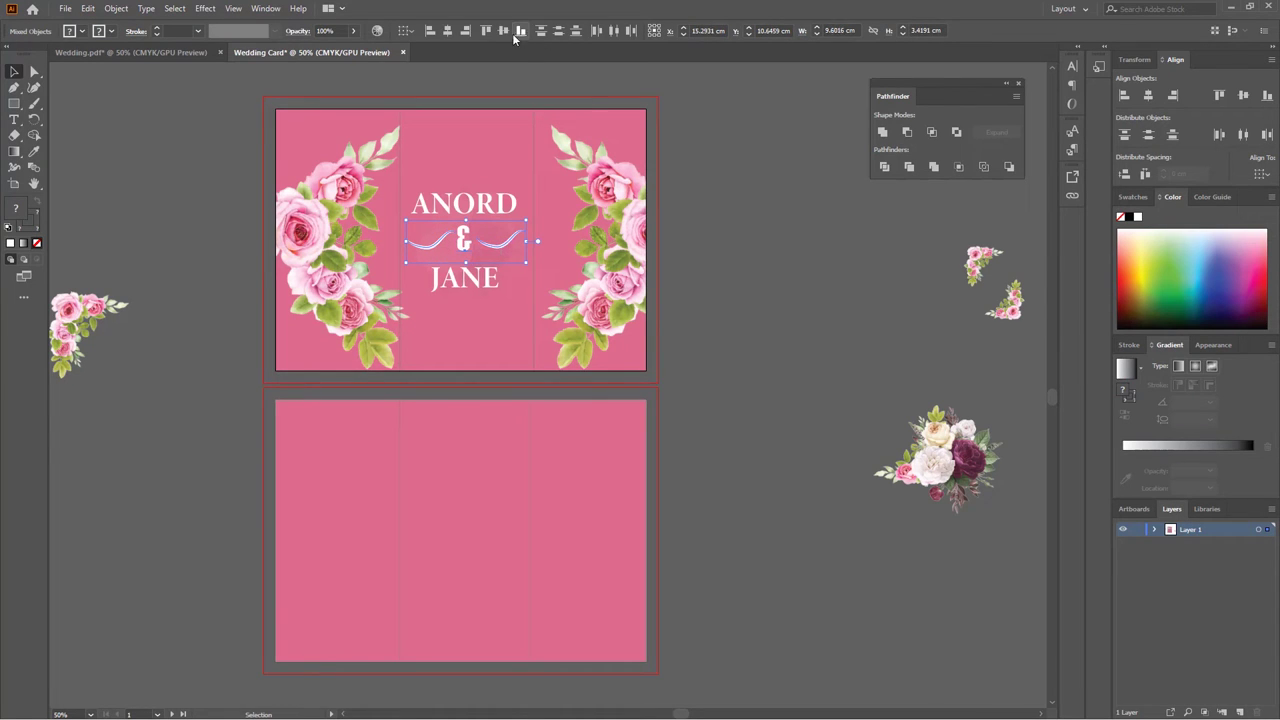
click(513, 33)
click(703, 265)
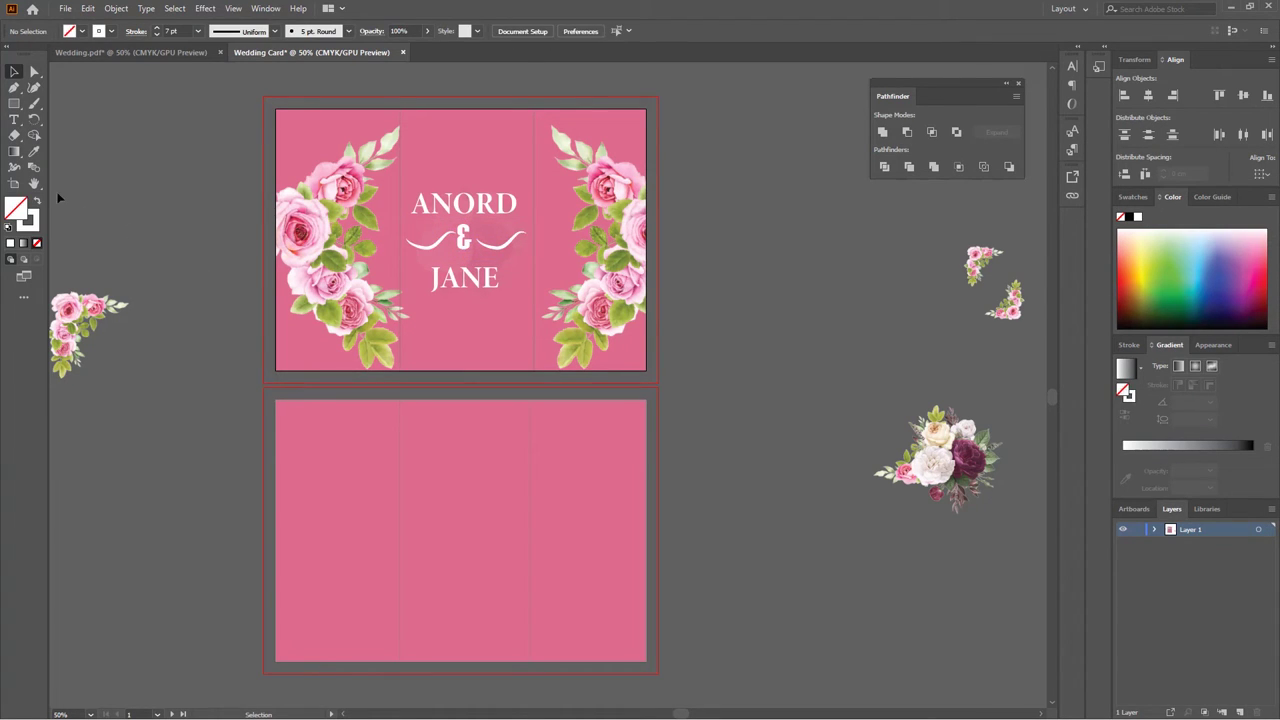
Step: Move the small rose corner image onto the back panel
key(h)
mouse_move(405, 295)
mouse_down()
mouse_move(410, 250)
mouse_move(467, 334)
mouse_move(492, 301)
mouse_move(473, 335)
mouse_move(476, 263)
mouse_up()
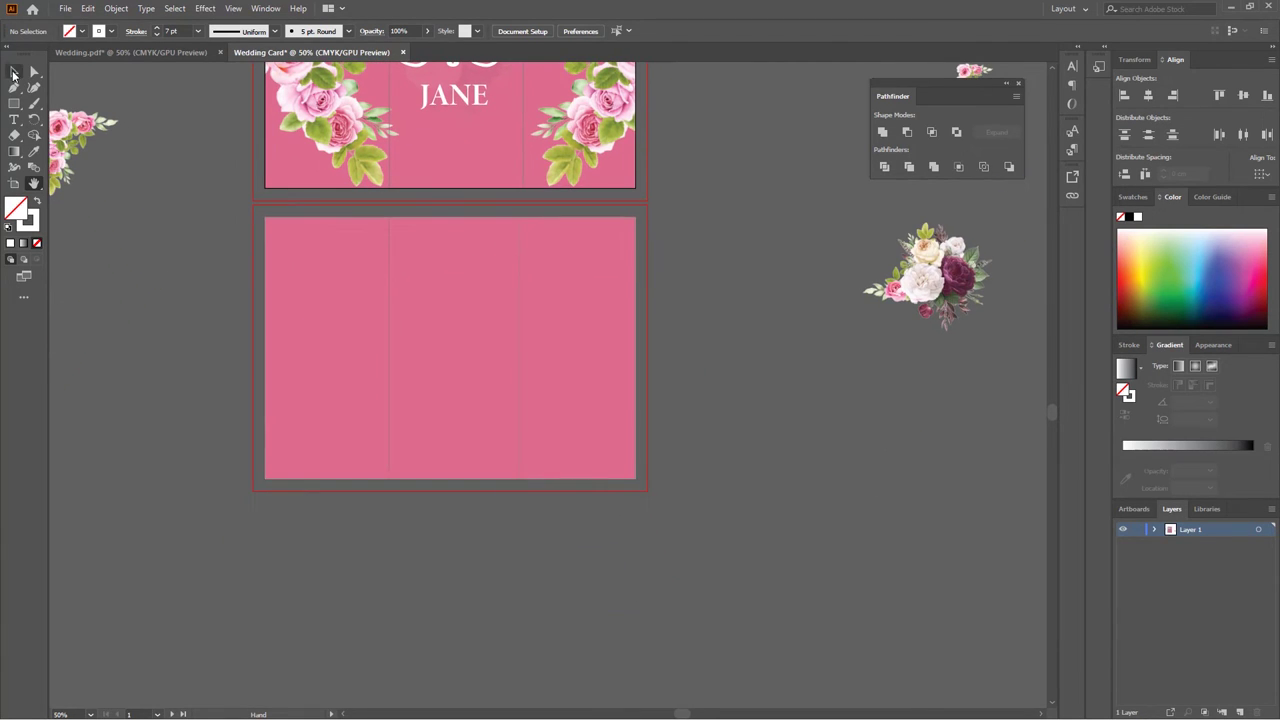
click(14, 71)
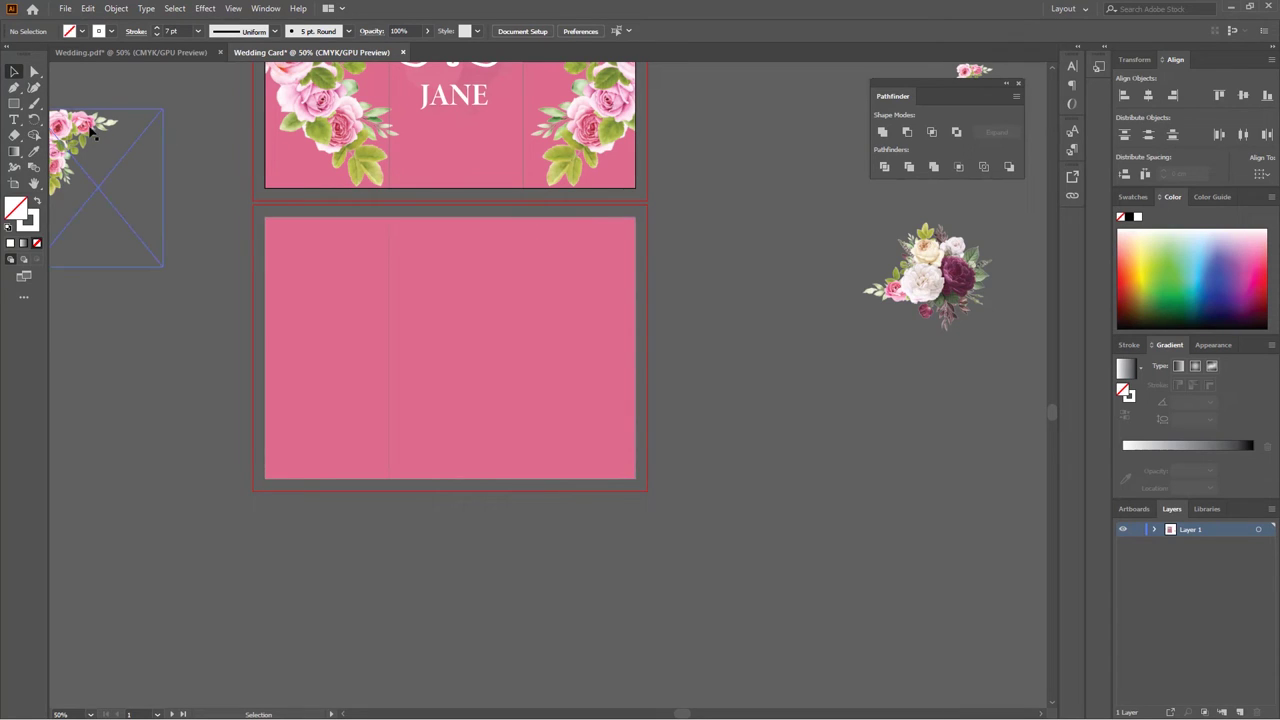
click(33, 183)
mouse_move(475, 147)
mouse_down()
mouse_move(463, 277)
mouse_move(527, 232)
mouse_up()
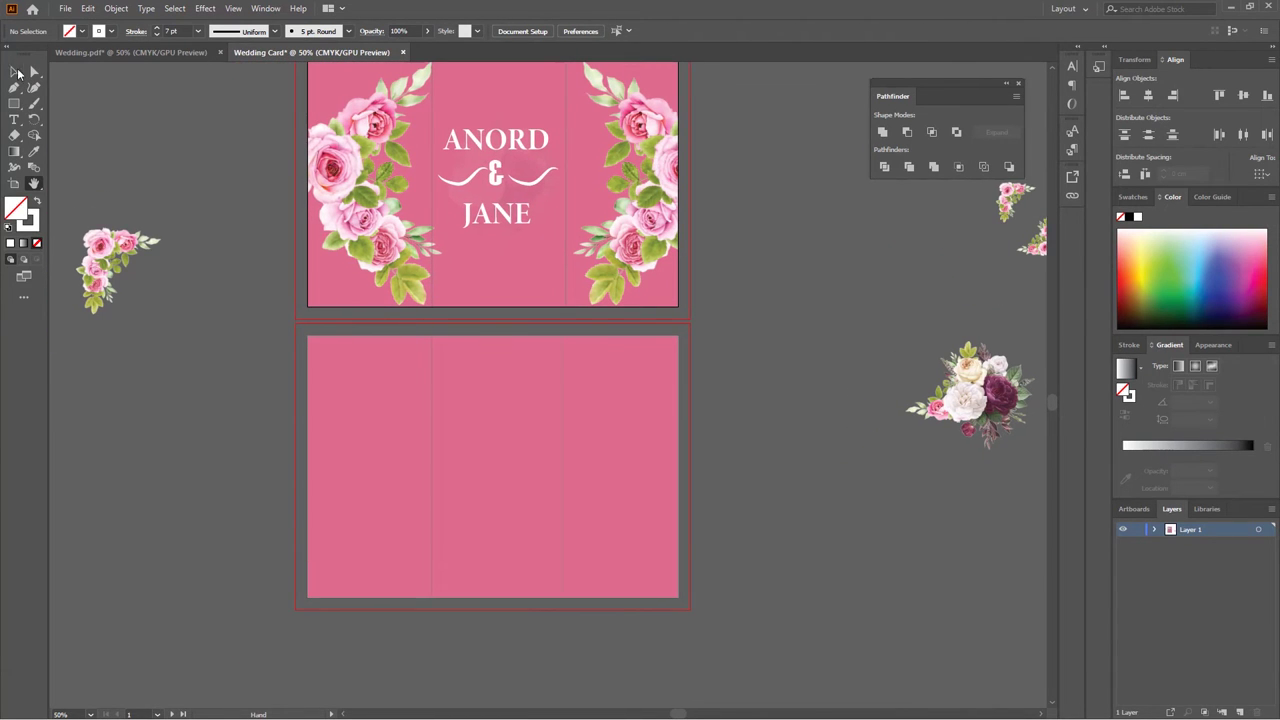
click(14, 72)
mouse_move(107, 262)
mouse_down()
mouse_move(360, 370)
mouse_move(335, 375)
mouse_up()
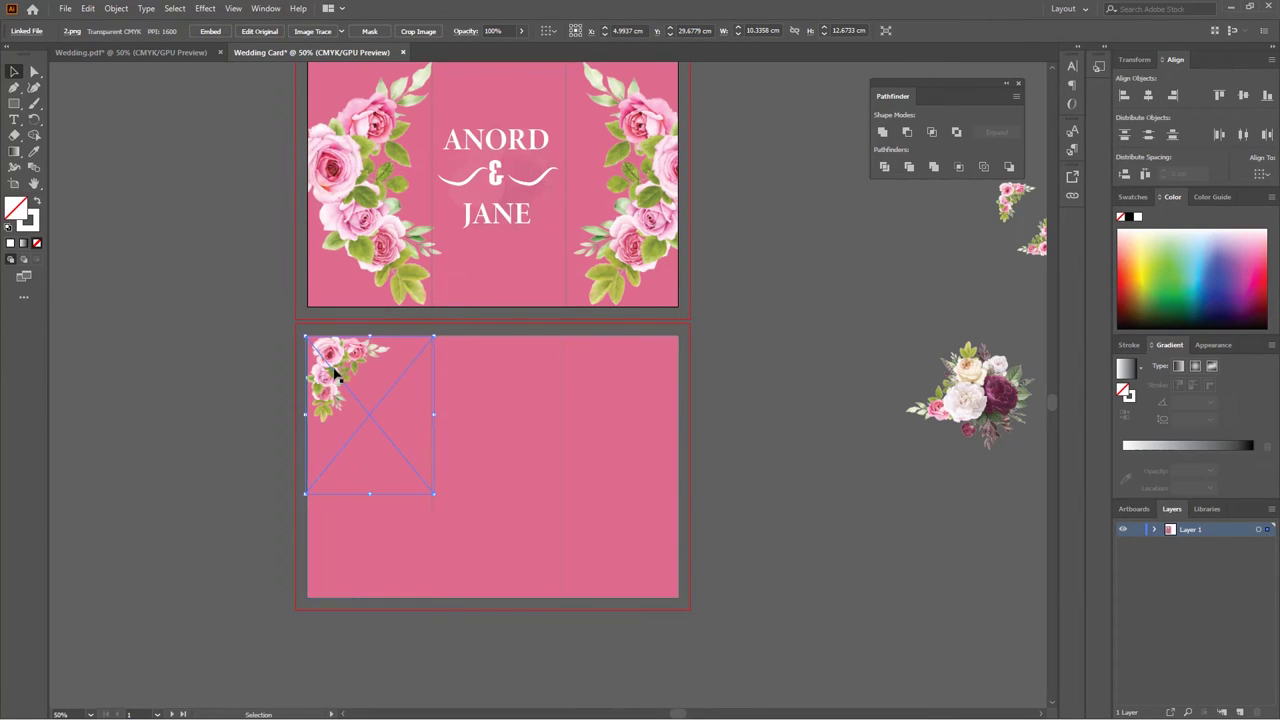
Step: Enlarge the roses and fit them into the back panel's top-left corner
drag(428, 493, 505, 580)
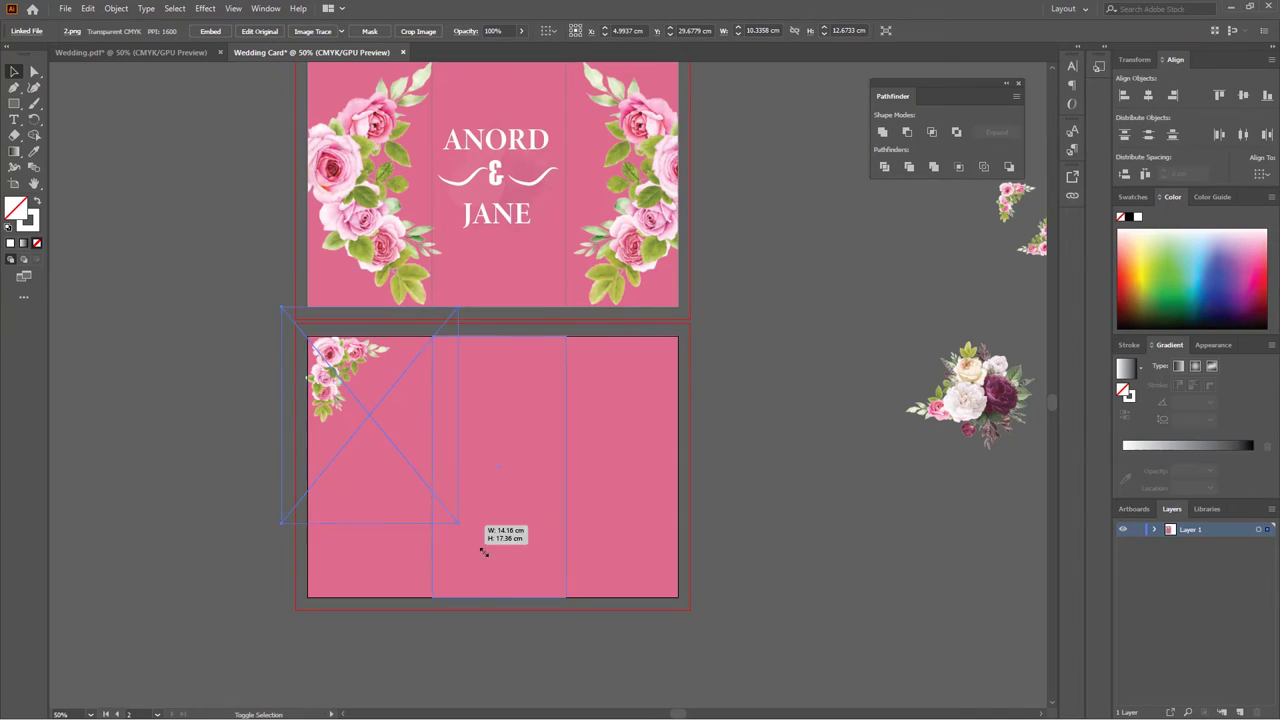
drag(277, 304, 355, 385)
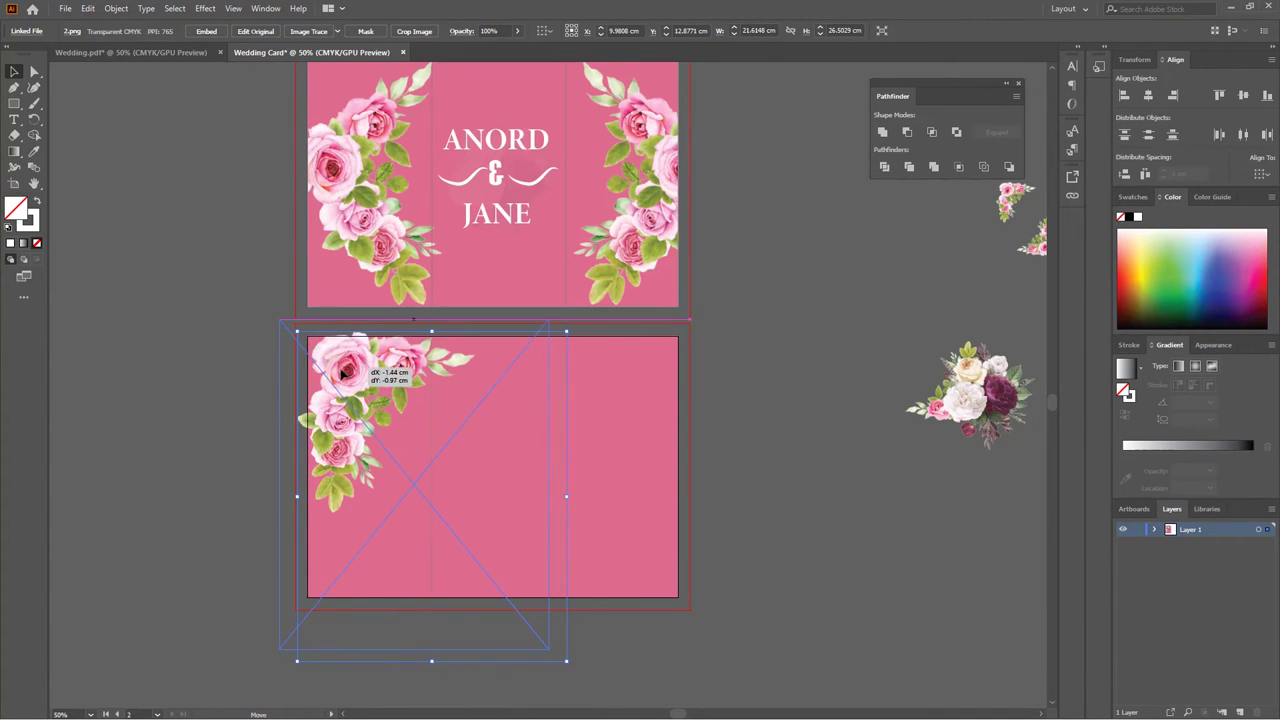
drag(354, 386, 351, 373)
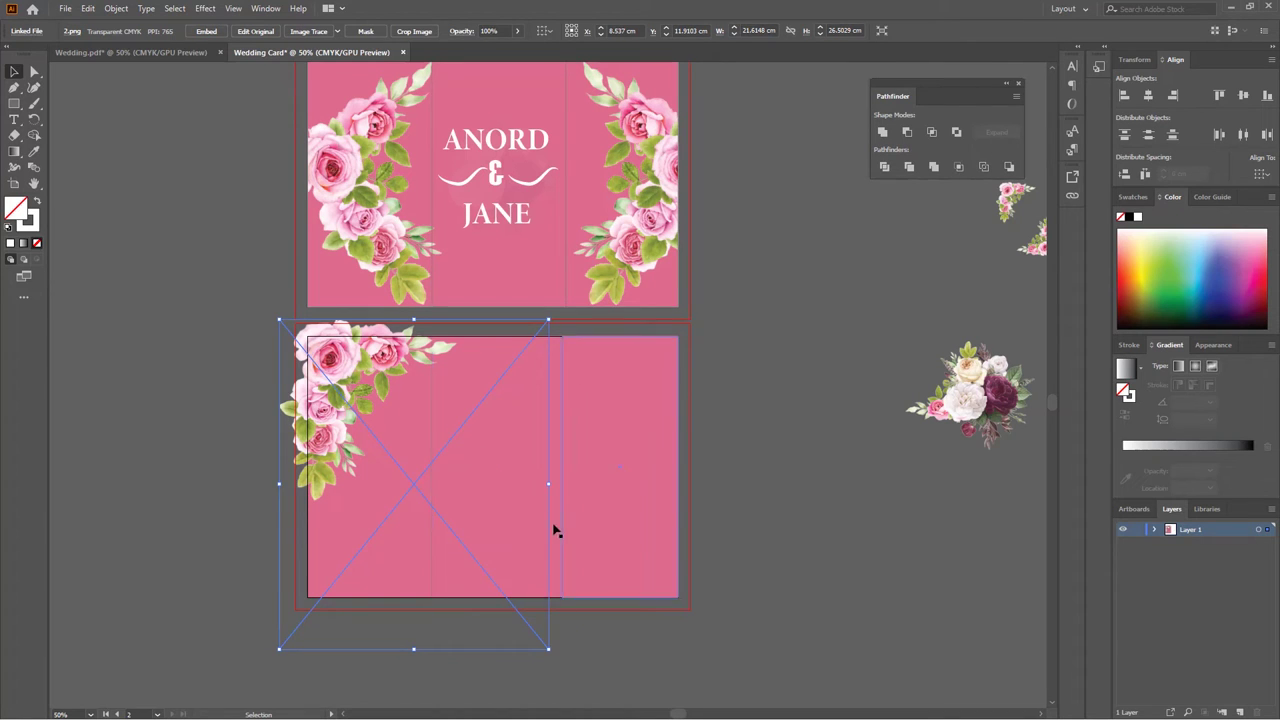
drag(548, 484, 571, 500)
drag(340, 381, 359, 390)
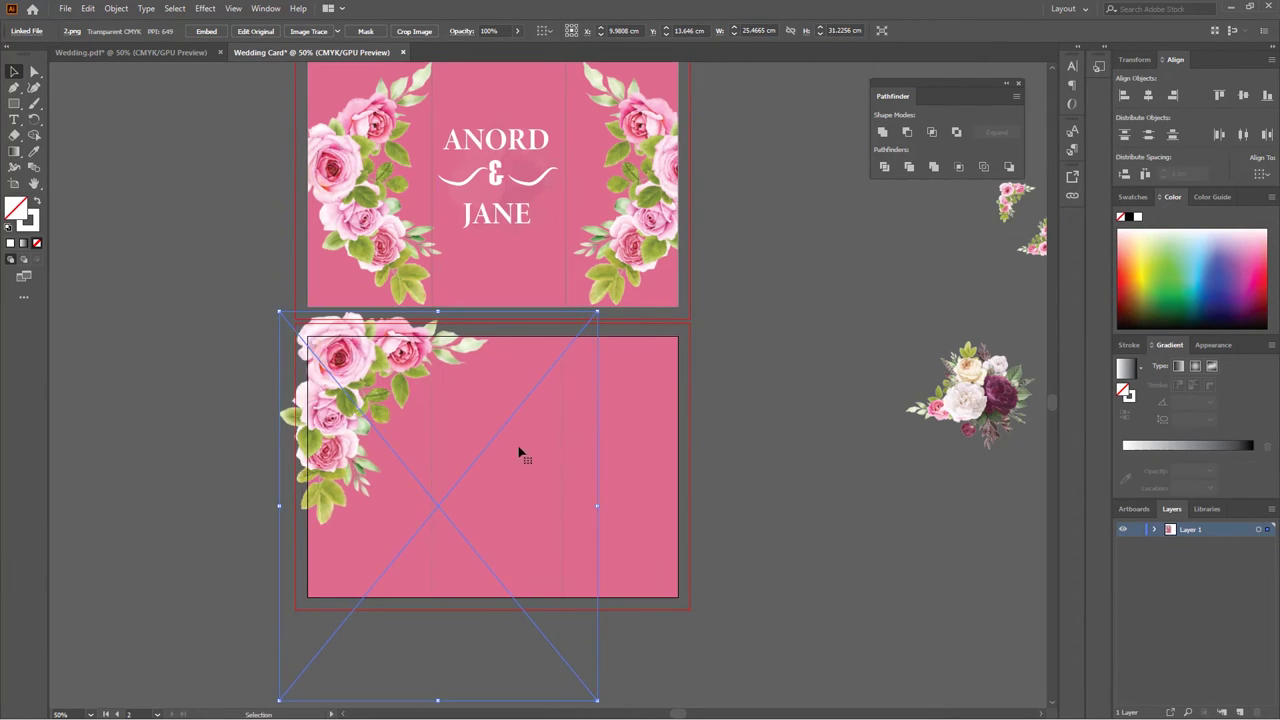
drag(596, 507, 586, 507)
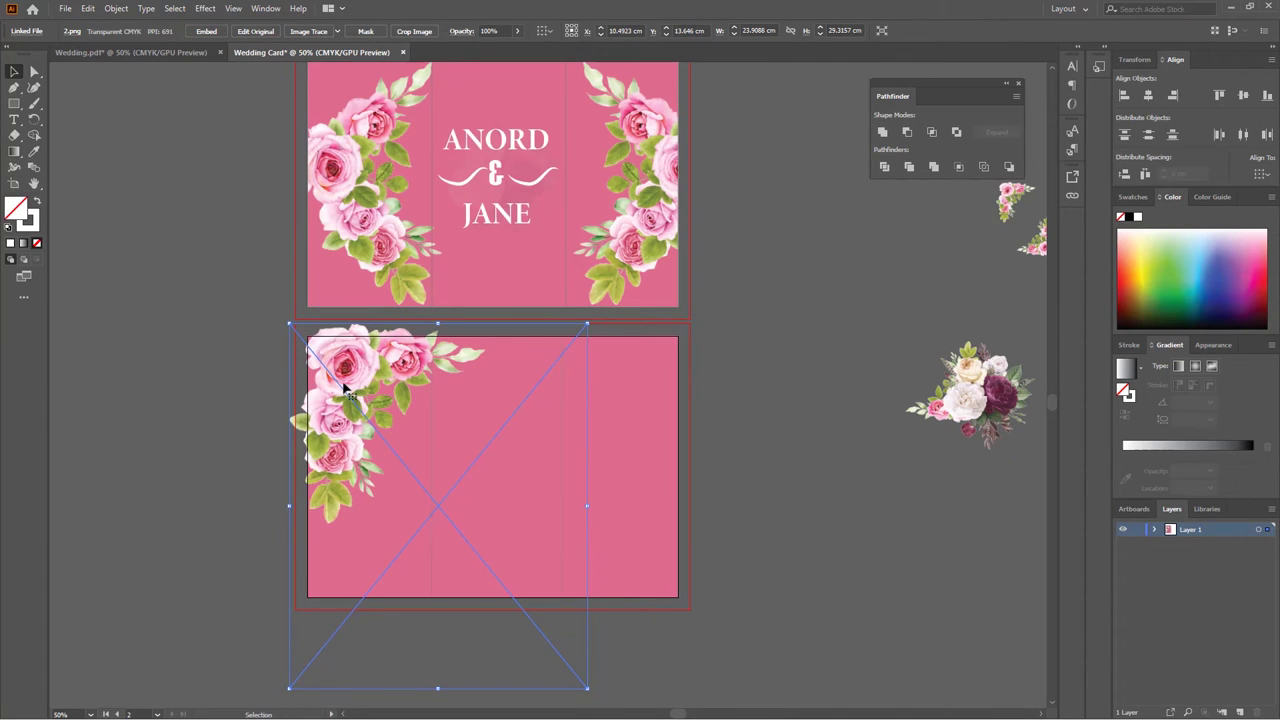
key(ctrl+minus)
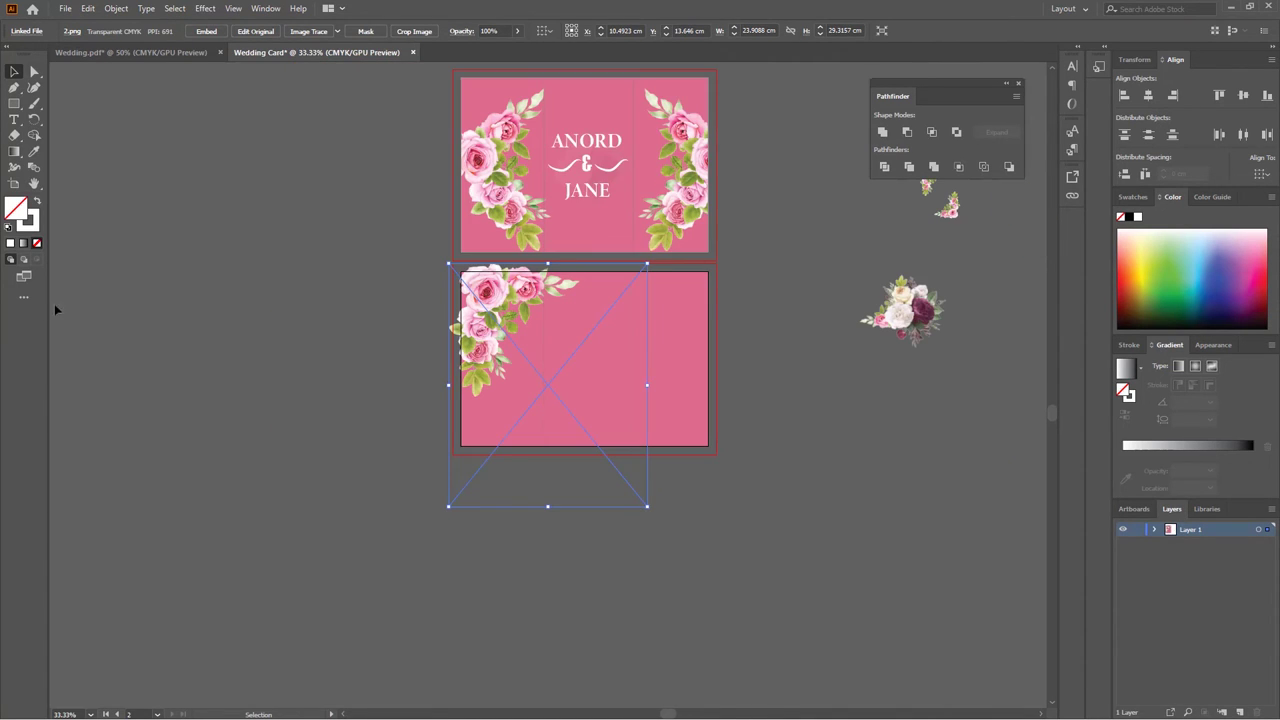
click(33, 183)
drag(580, 328, 446, 323)
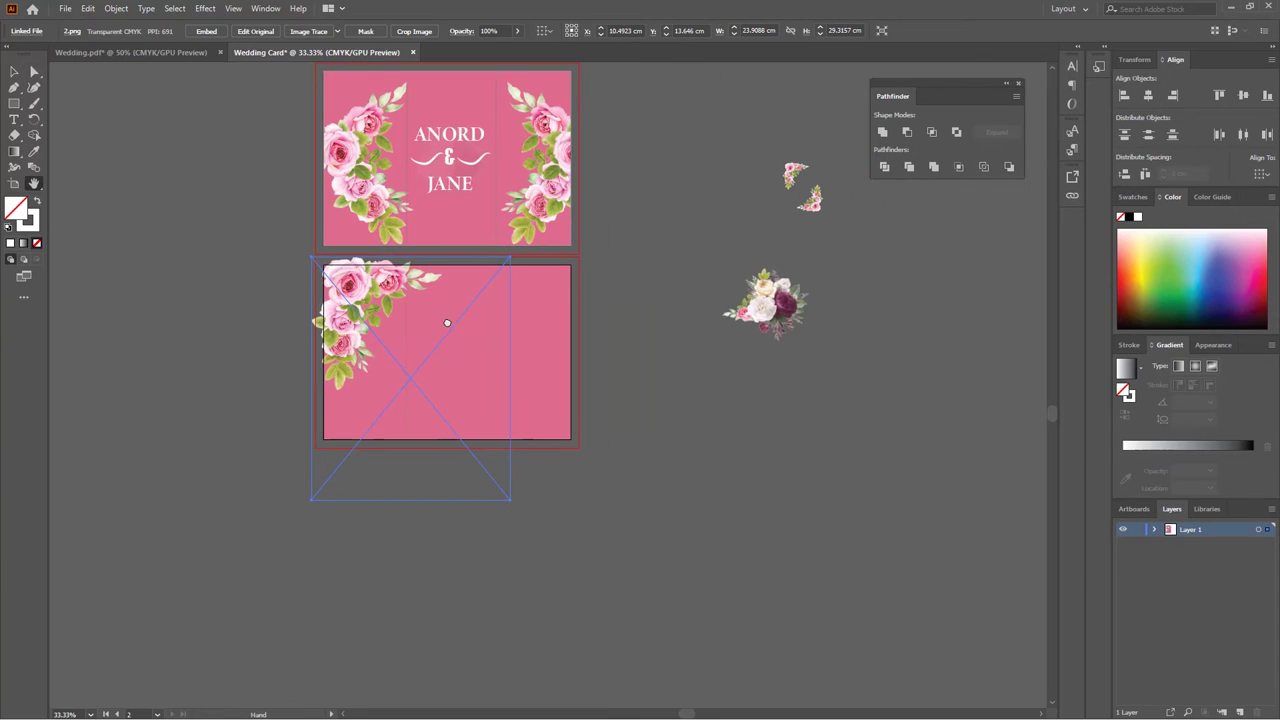
click(14, 72)
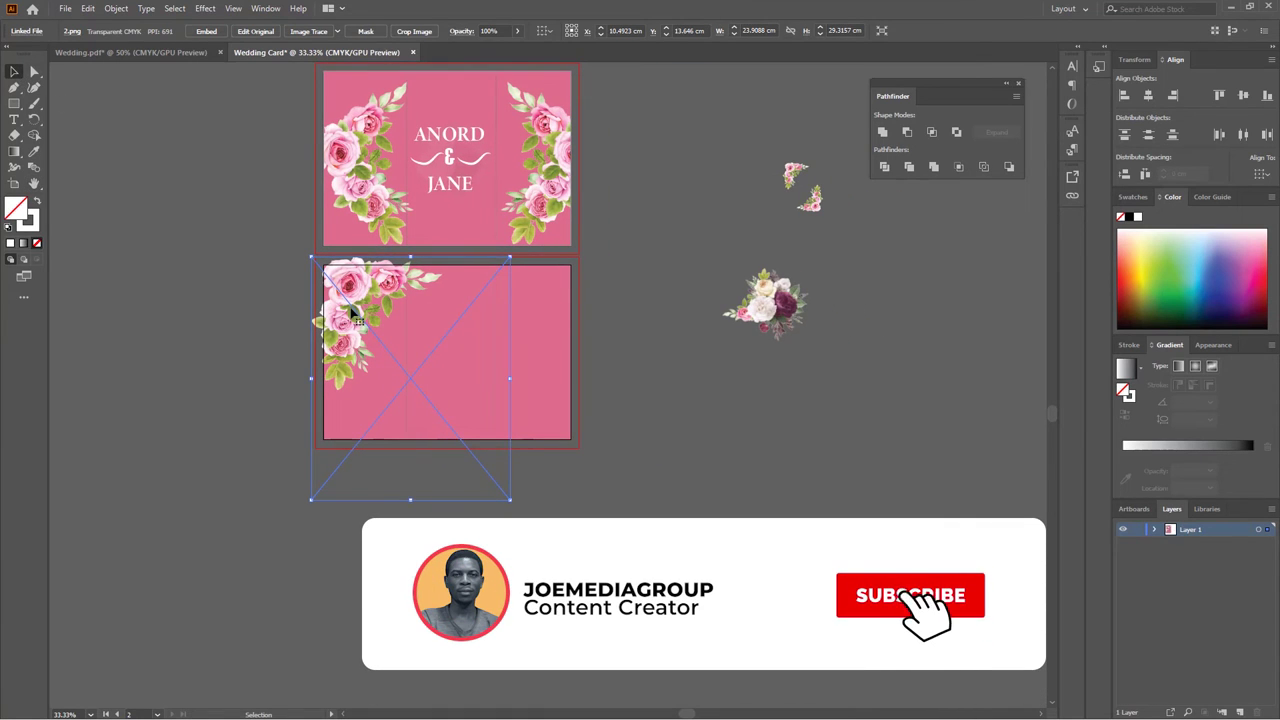
Step: Make a vertically reflected copy of the rose corner image with Transform > Reflect
right_click(350, 312)
mouse_move(392, 404)
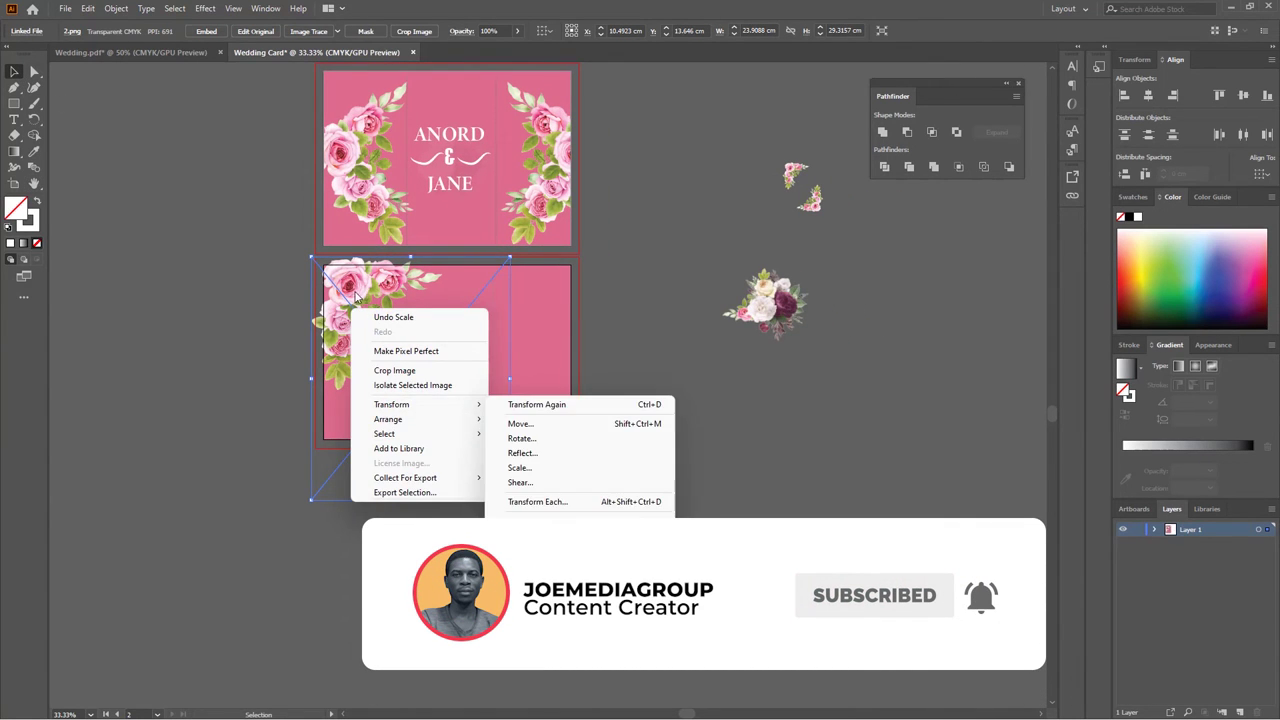
click(355, 289)
right_click(355, 289)
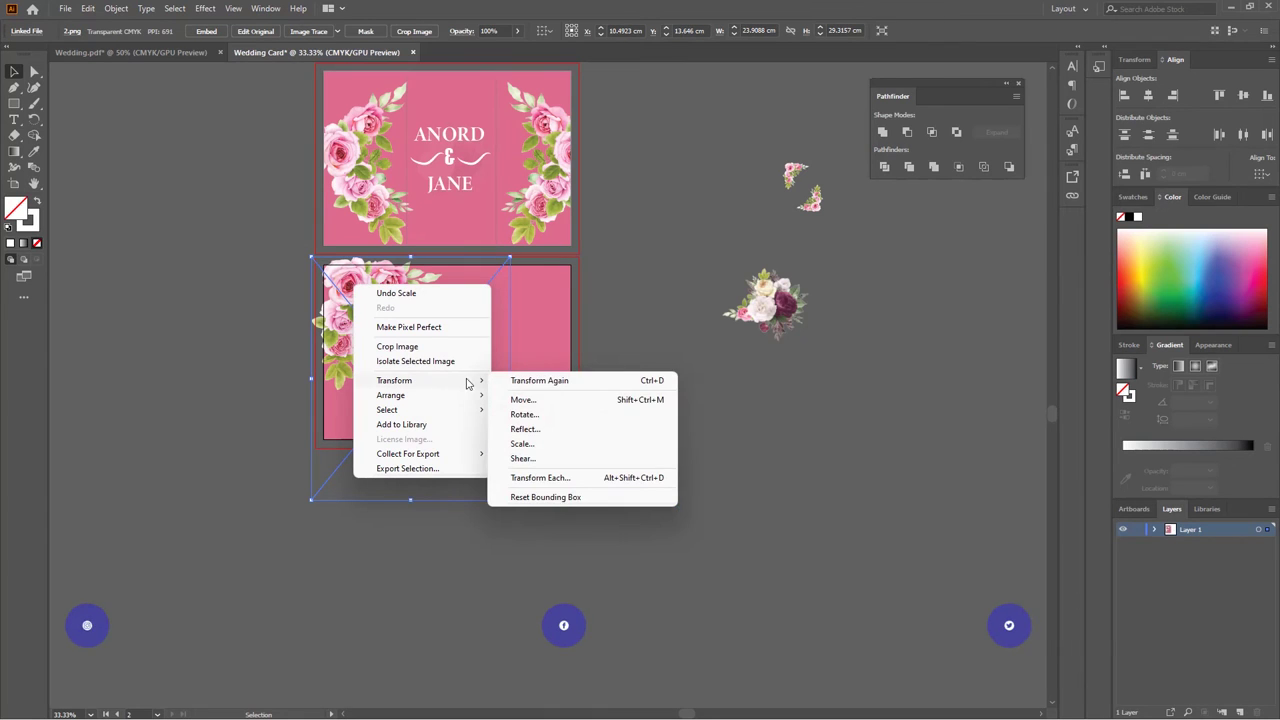
click(549, 433)
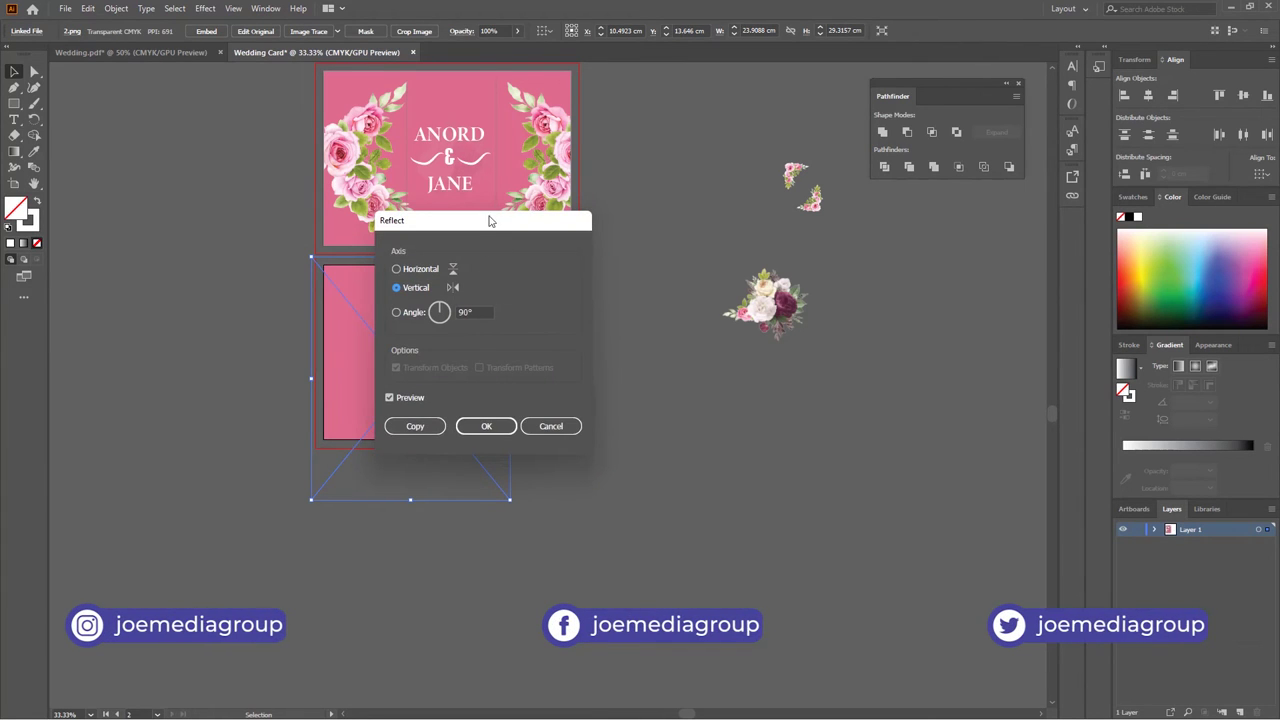
drag(491, 214, 767, 276)
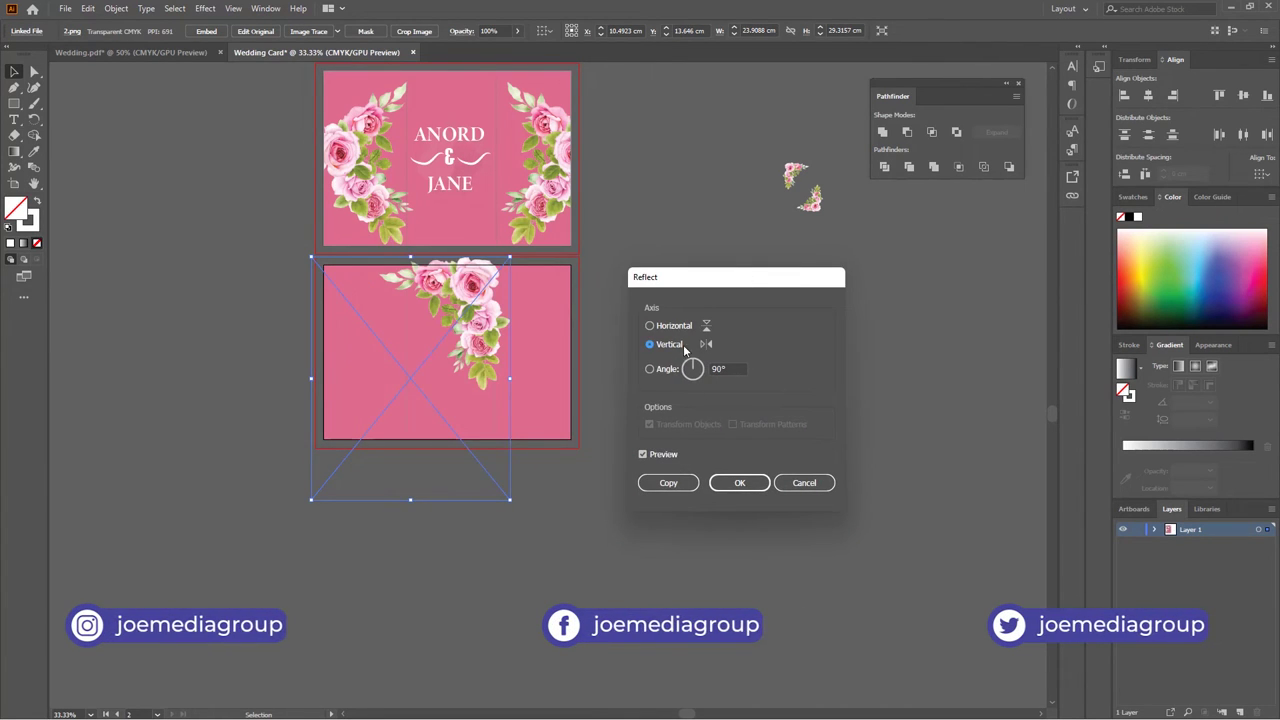
click(668, 483)
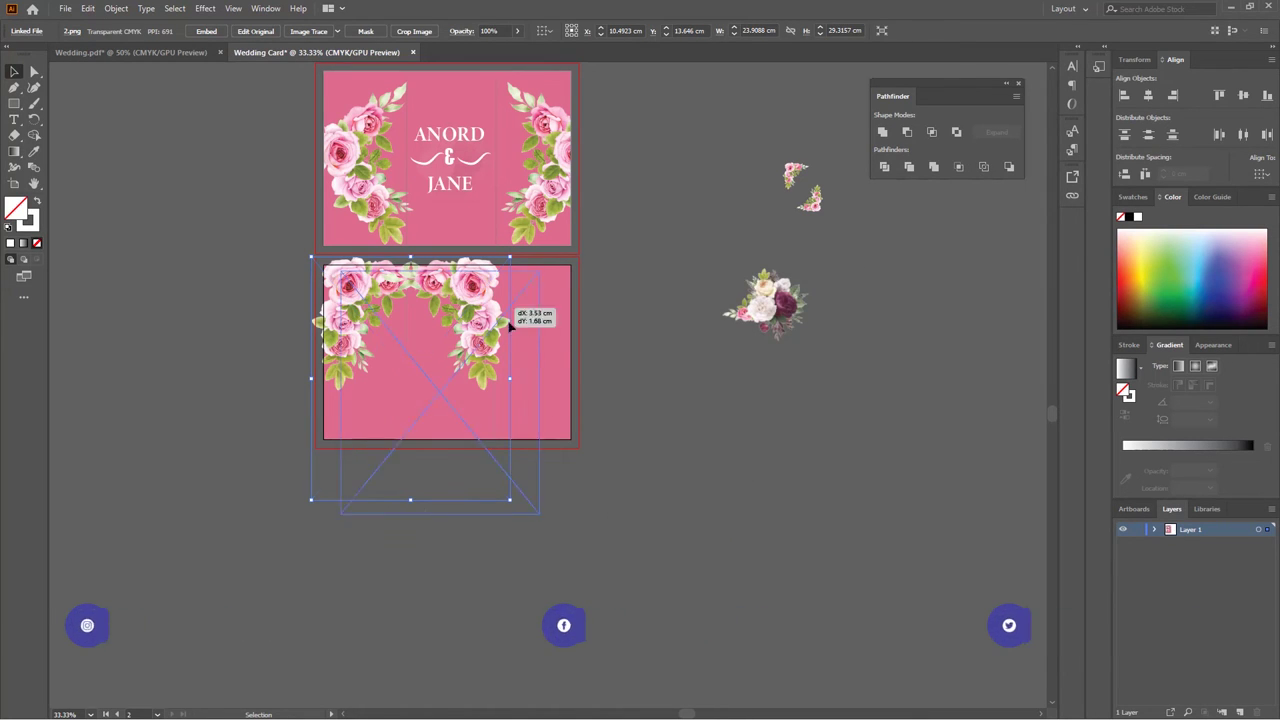
Step: Move the mirrored roses into the back panel's bottom-right corner and rotate them level
drag(460, 299, 555, 376)
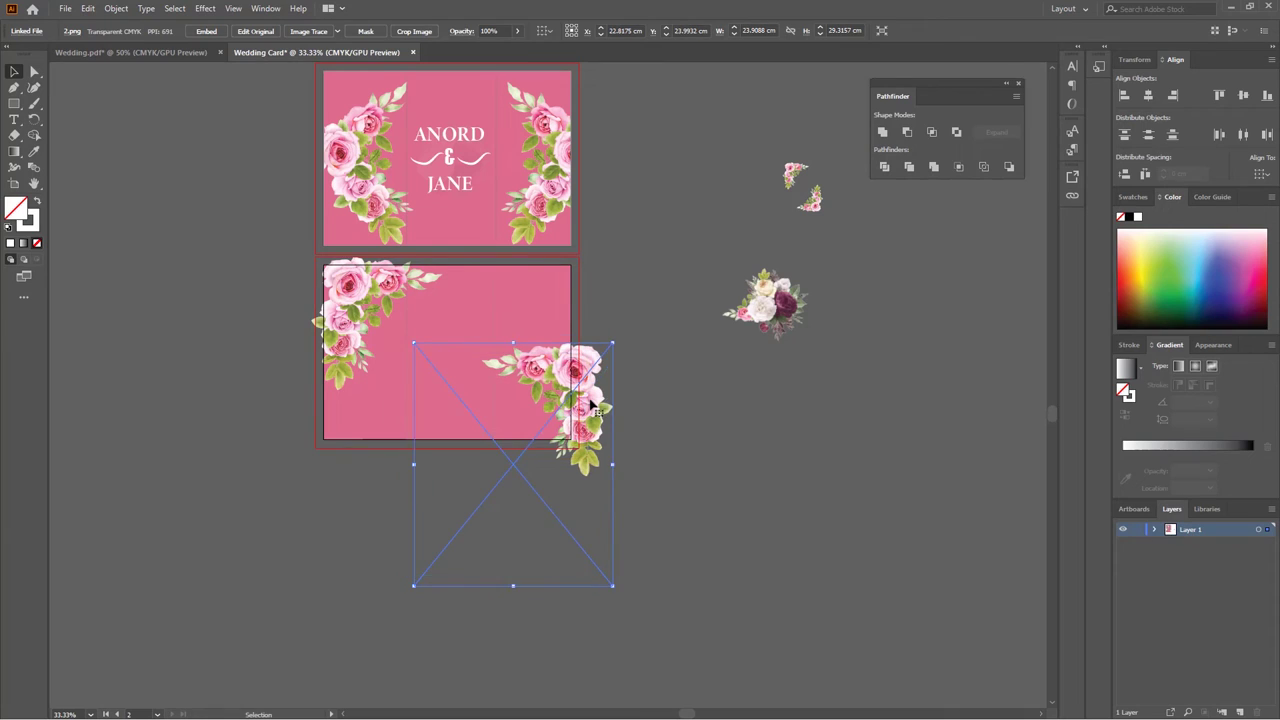
drag(571, 393, 557, 393)
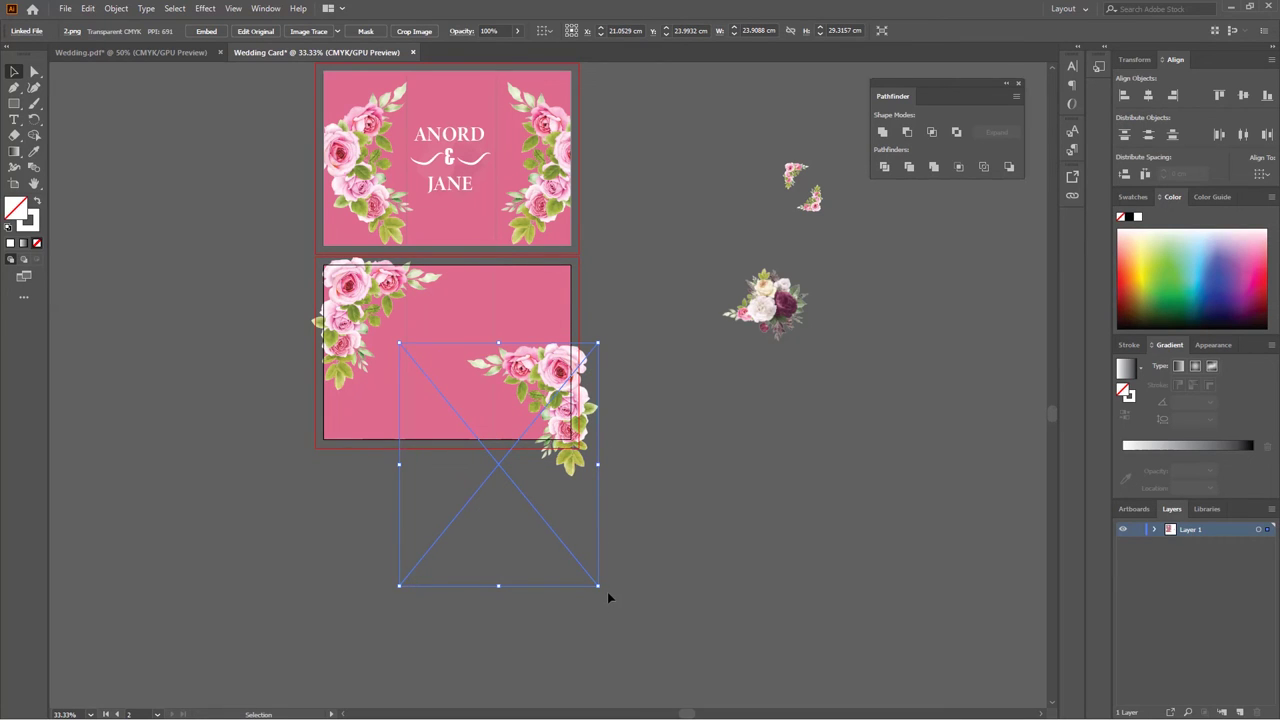
drag(602, 591, 450, 575)
mouse_move(595, 446)
mouse_down()
mouse_move(575, 393)
mouse_move(592, 428)
mouse_move(640, 431)
mouse_move(614, 469)
mouse_move(578, 468)
mouse_up()
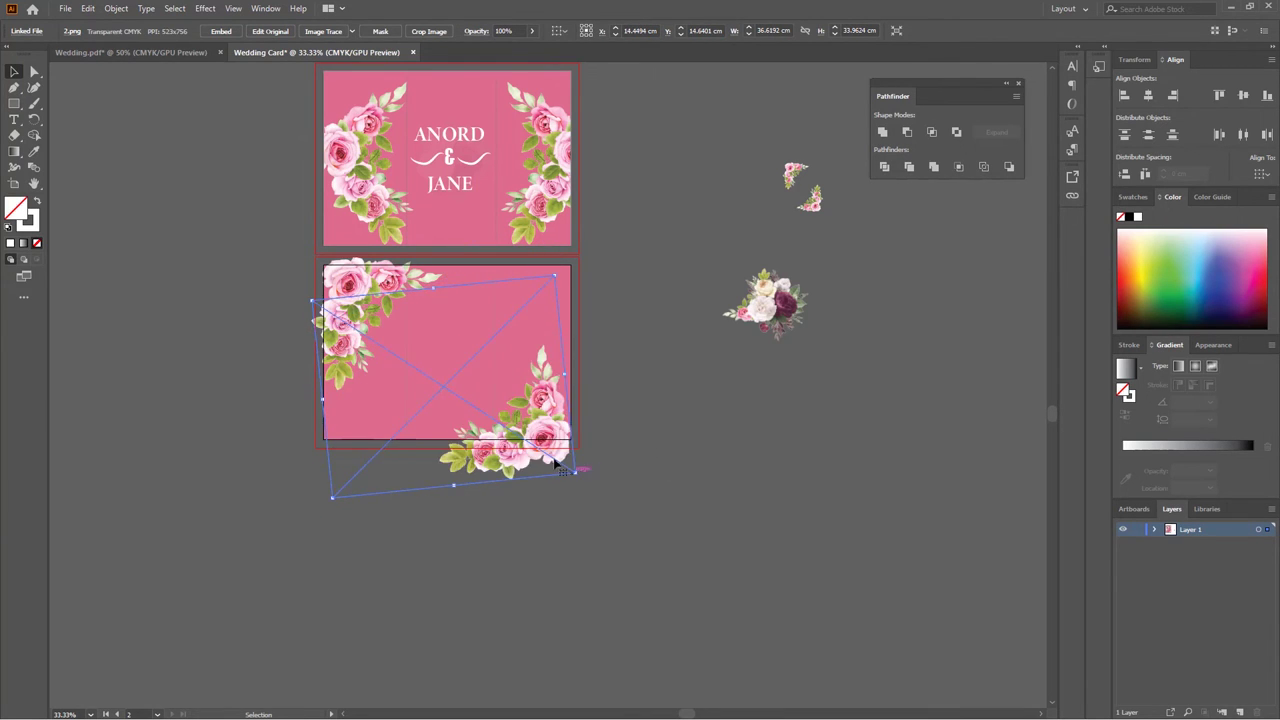
mouse_move(517, 426)
mouse_down()
mouse_move(524, 409)
mouse_move(556, 408)
mouse_move(611, 456)
mouse_up()
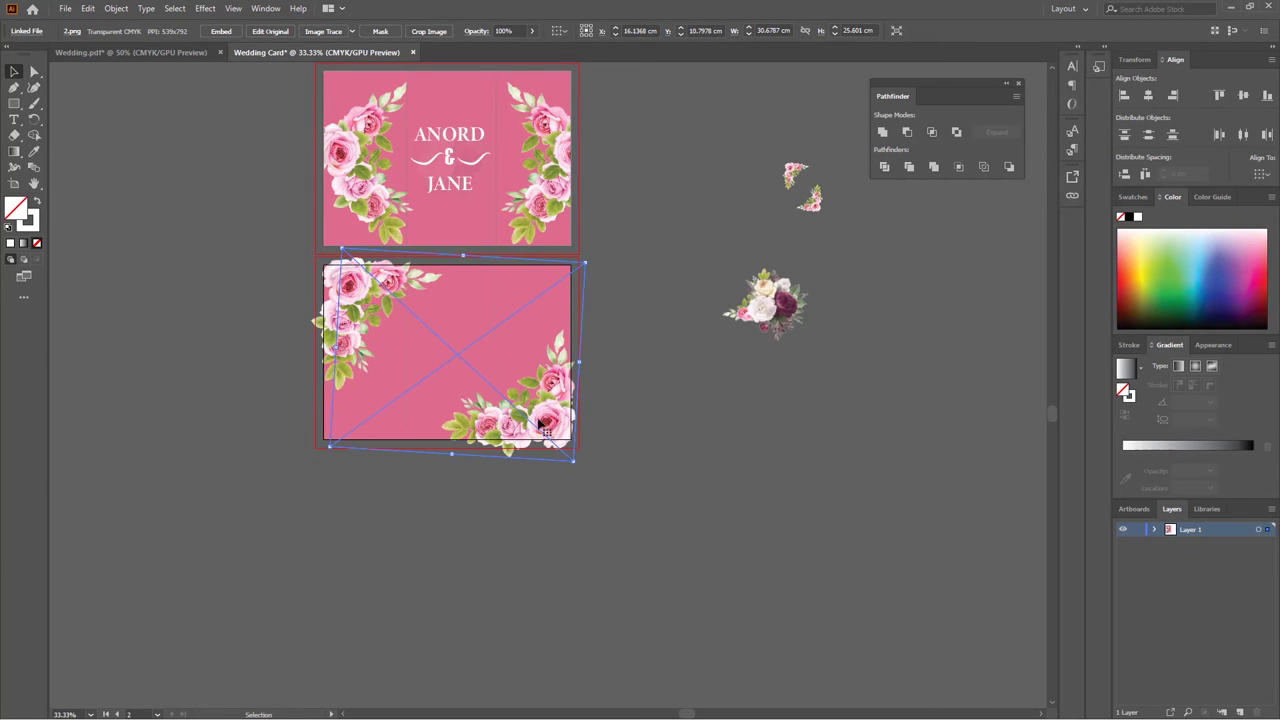
drag(538, 425, 538, 414)
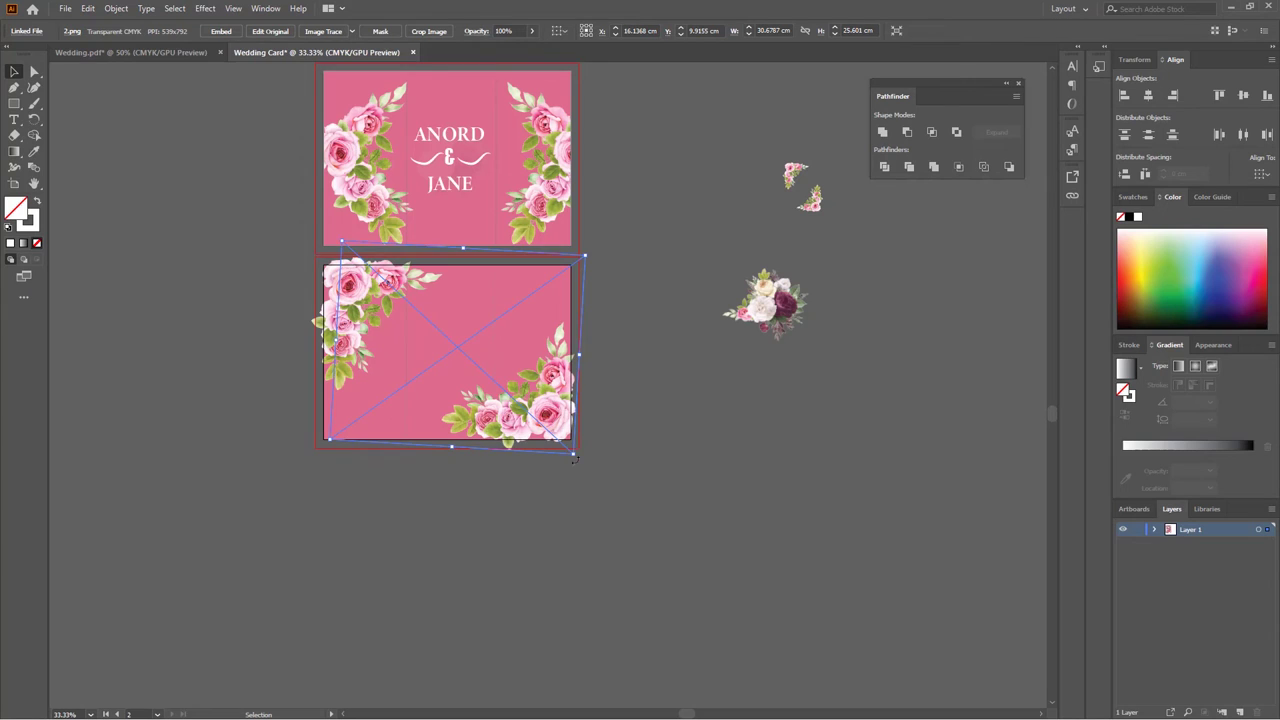
drag(575, 458, 596, 447)
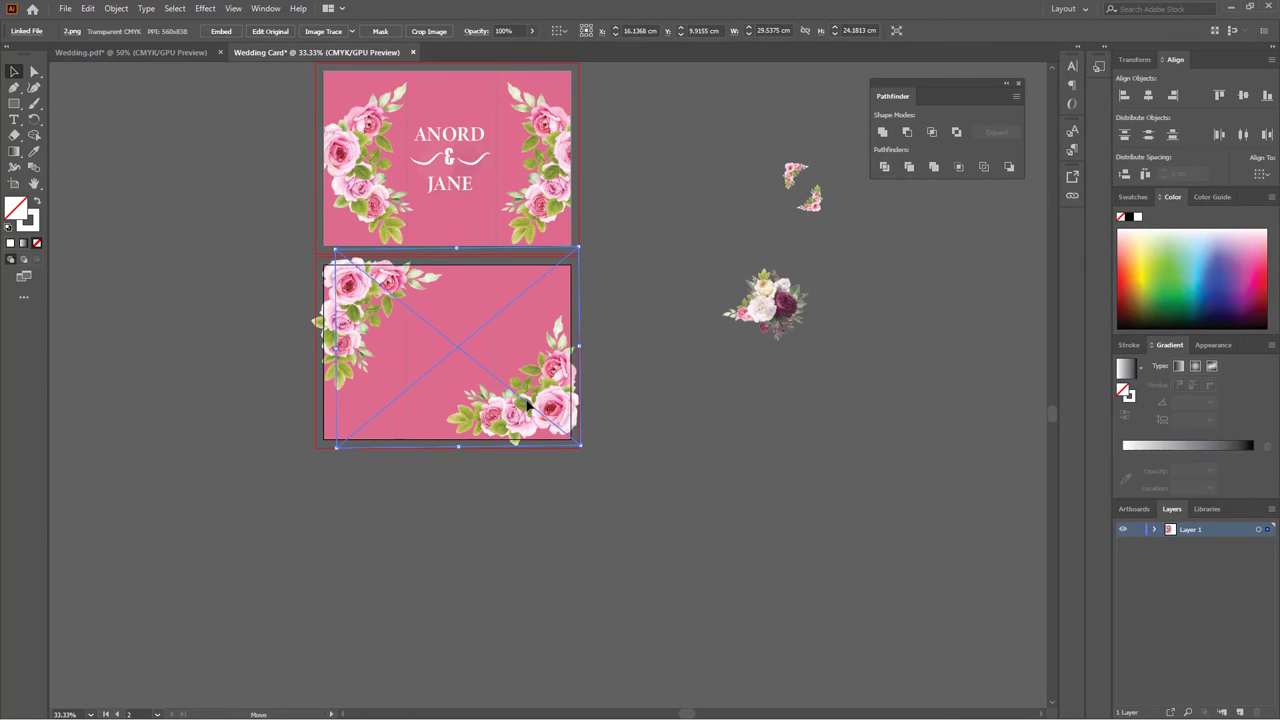
mouse_move(527, 395)
mouse_down()
mouse_move(535, 428)
mouse_move(545, 418)
mouse_up()
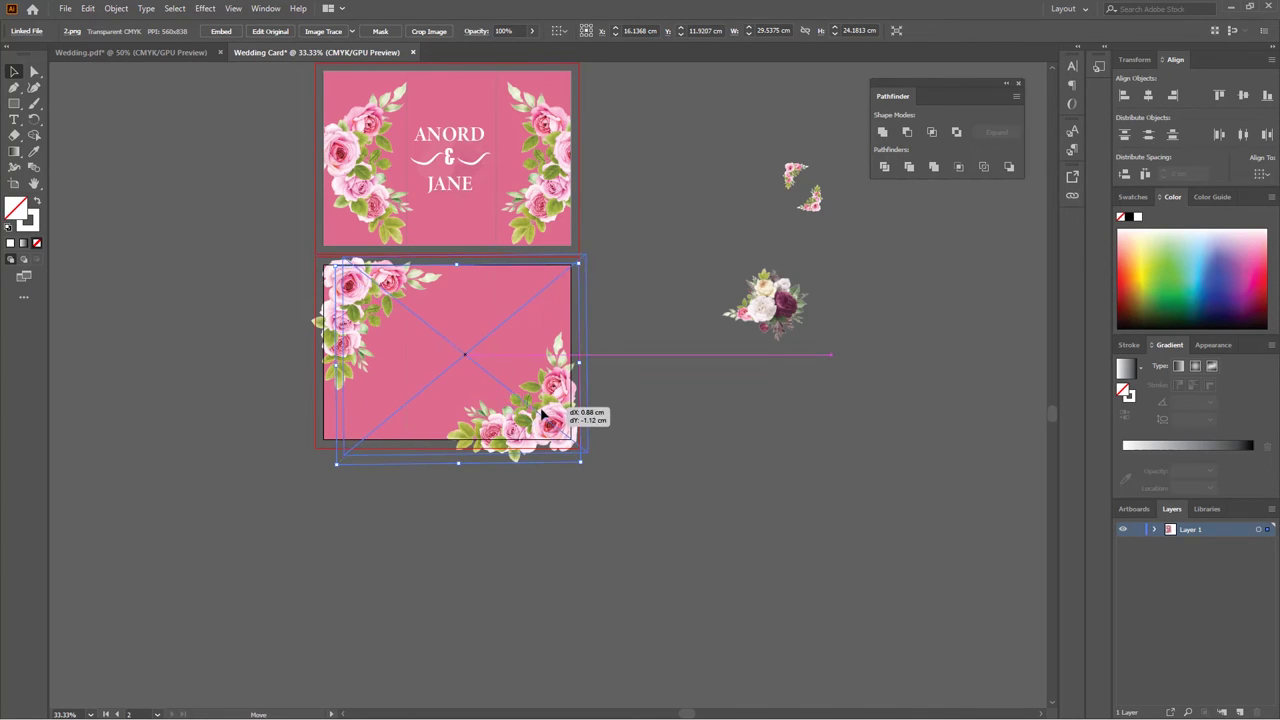
Step: Switch Trim View on and then off so artwork beyond the artboard shows
click(698, 437)
click(395, 300)
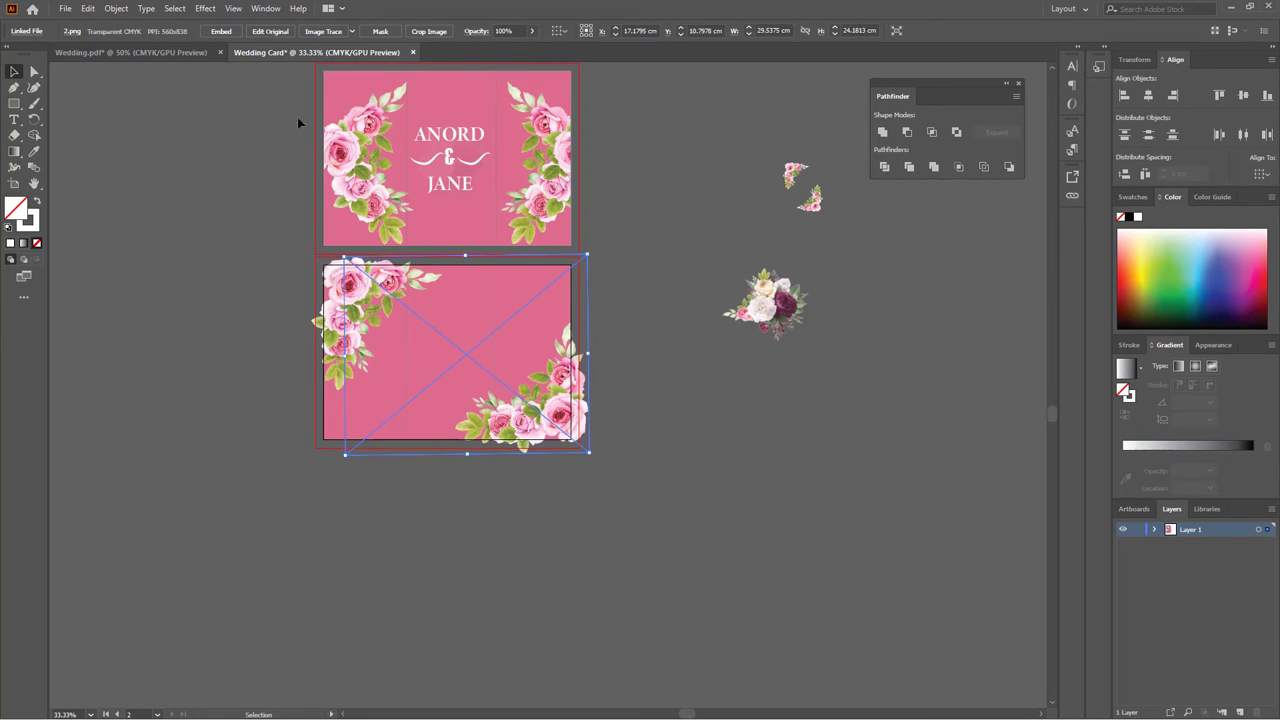
click(233, 8)
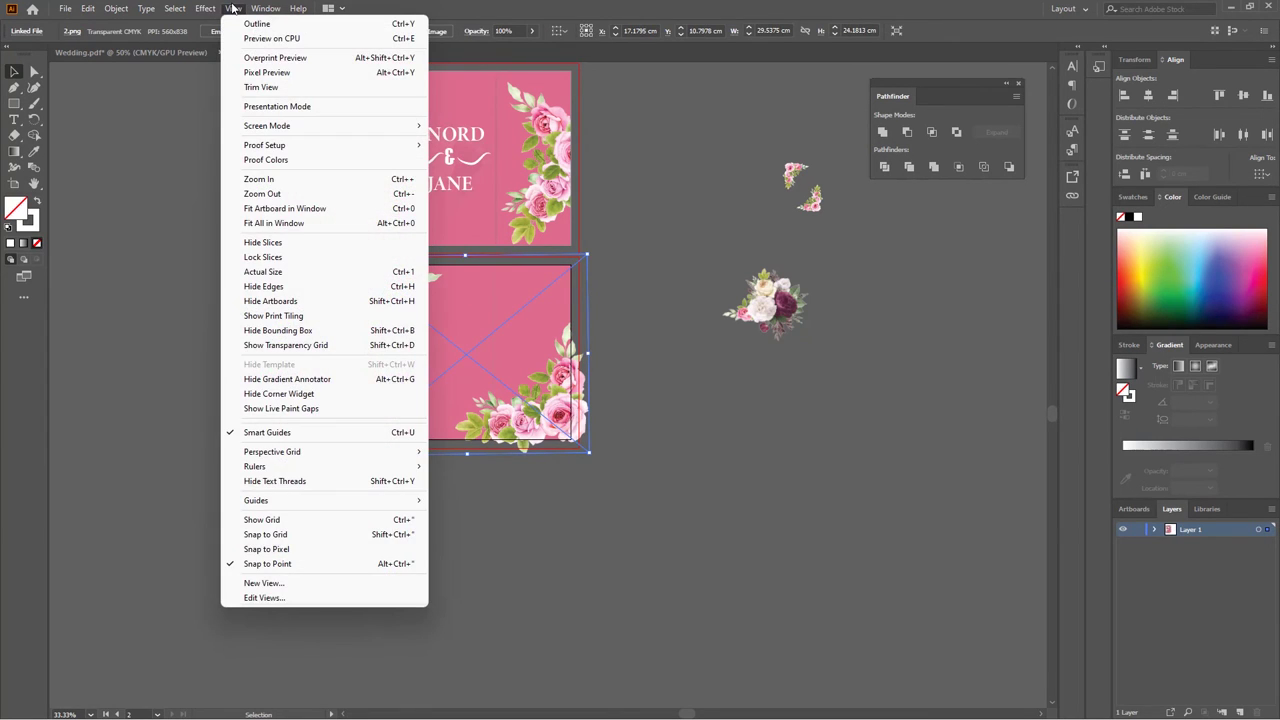
click(261, 87)
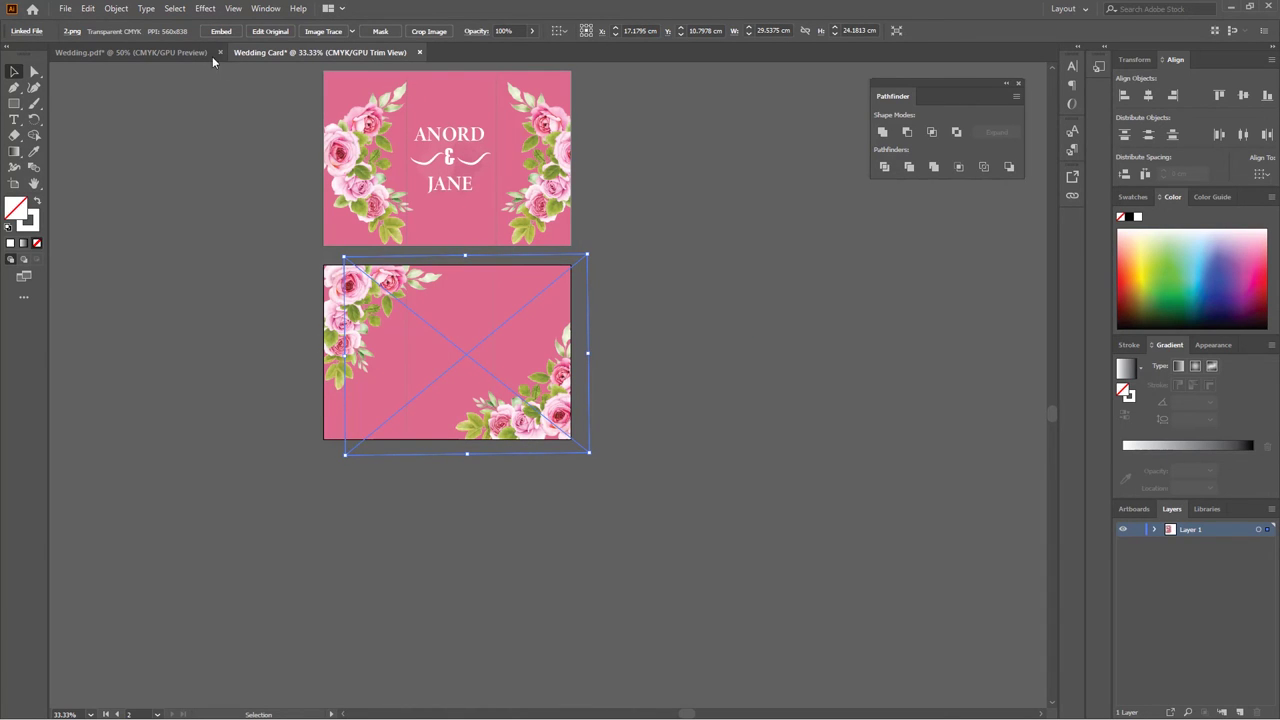
click(233, 9)
click(254, 90)
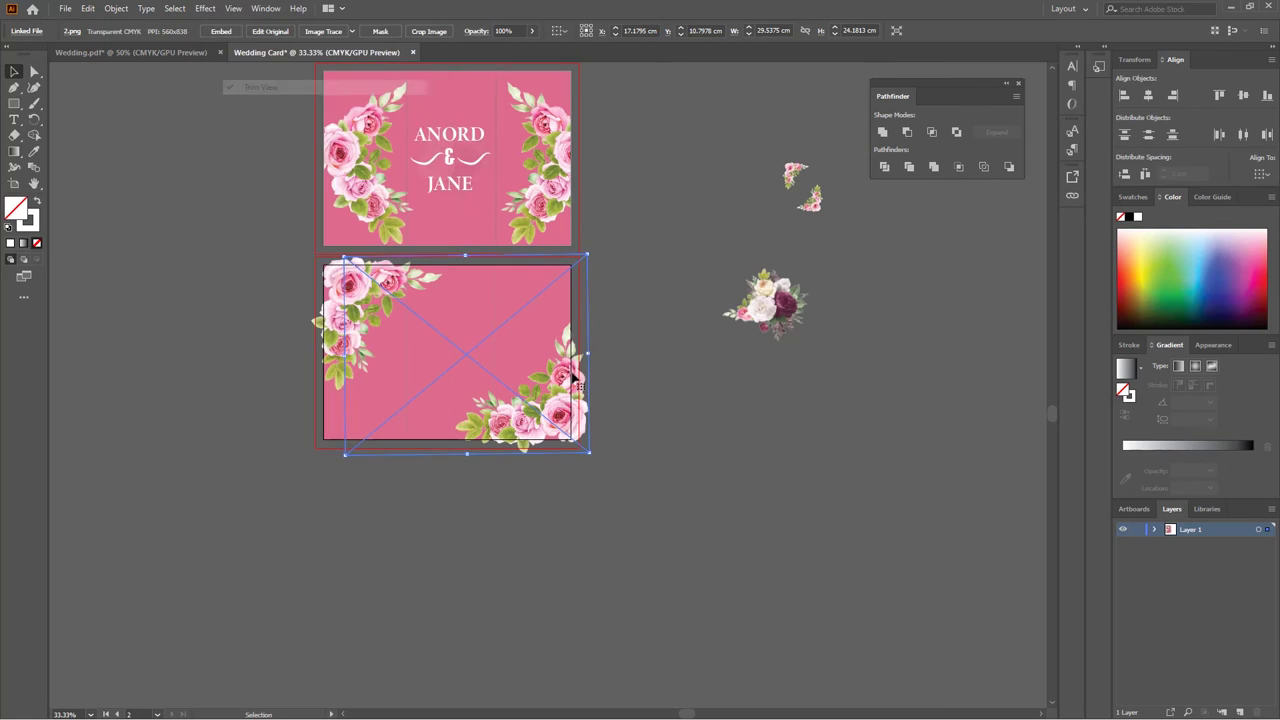
Step: Select and deselect the floral images on the back card to check their placement
click(698, 381)
click(451, 309)
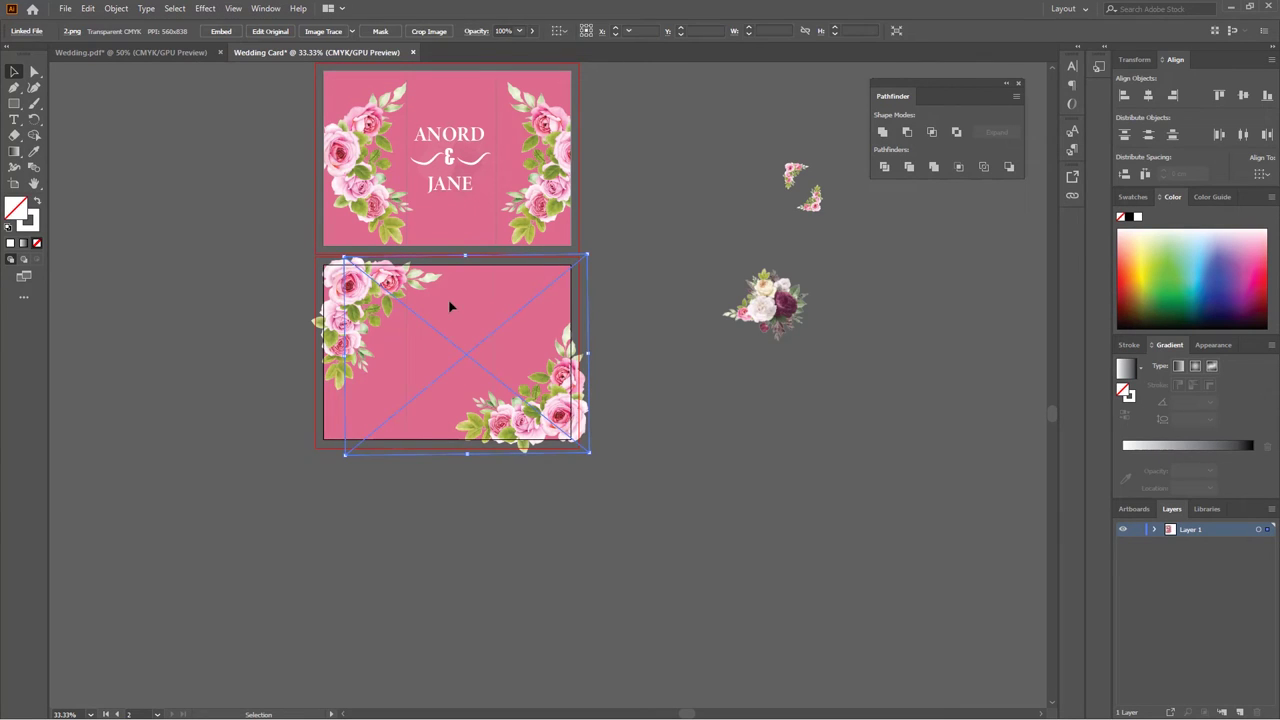
click(697, 472)
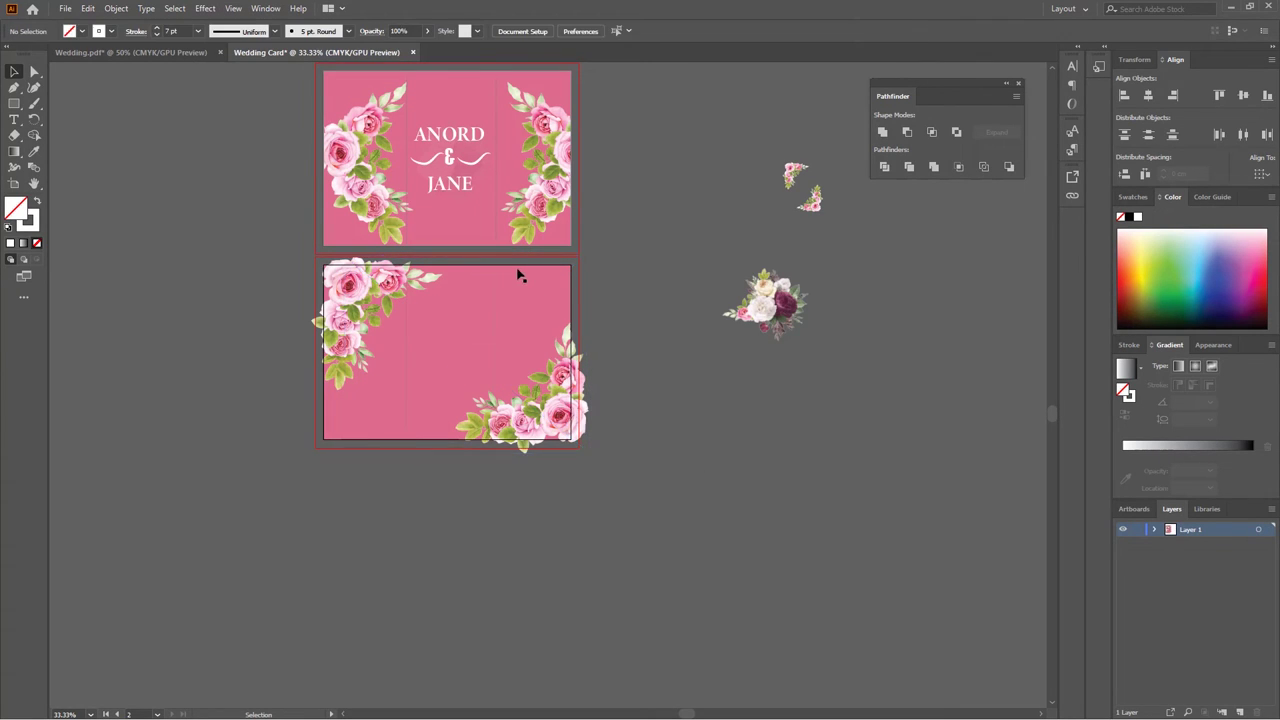
click(520, 276)
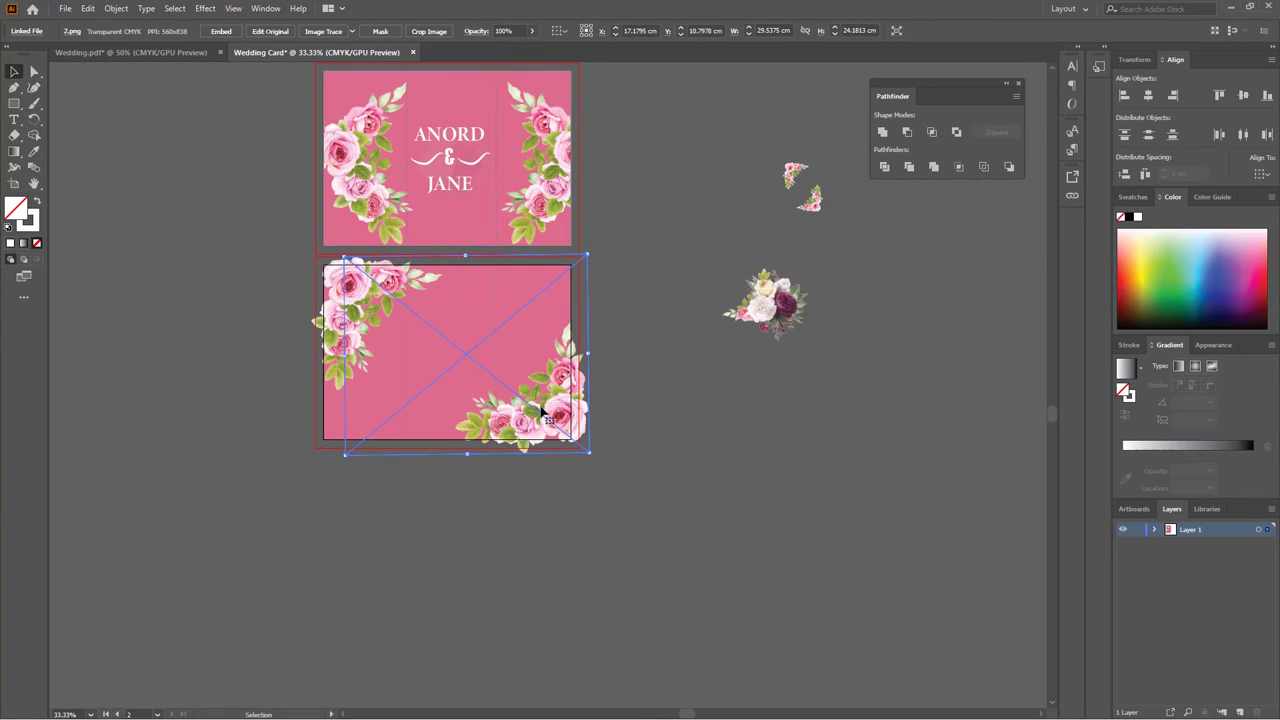
key(ctrl+shift+a)
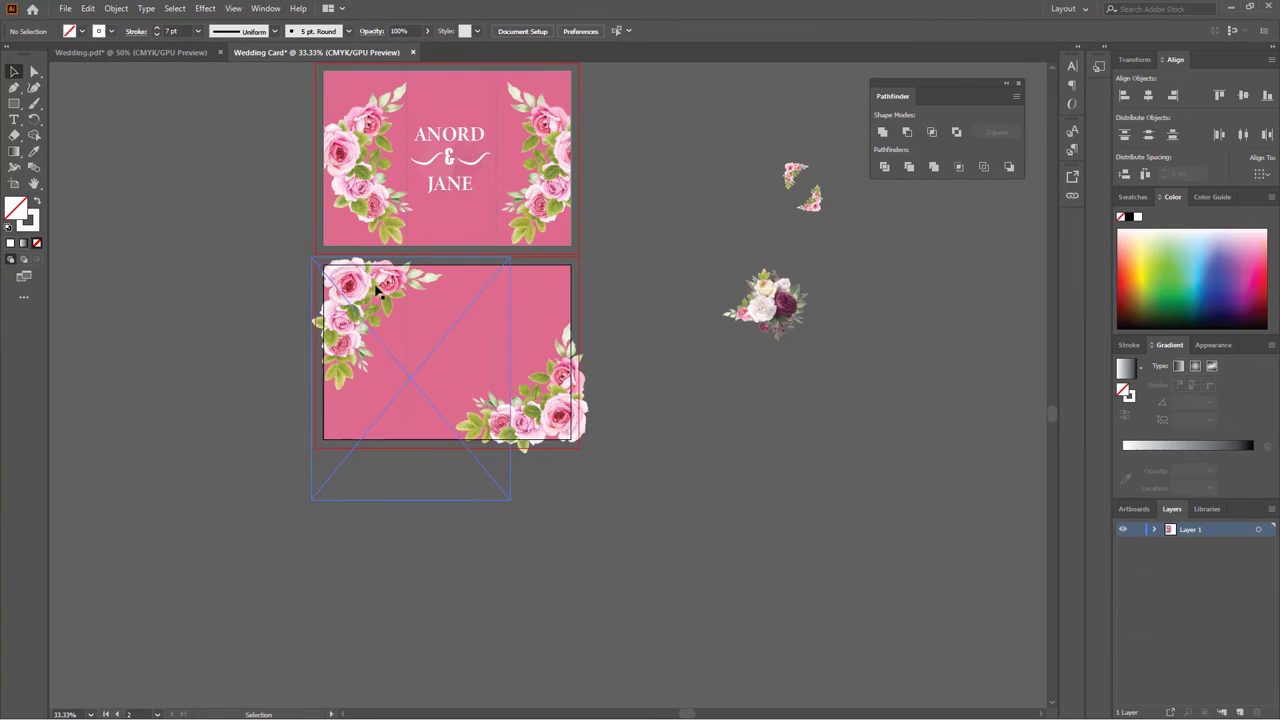
click(350, 285)
key(ctrl+shift+a)
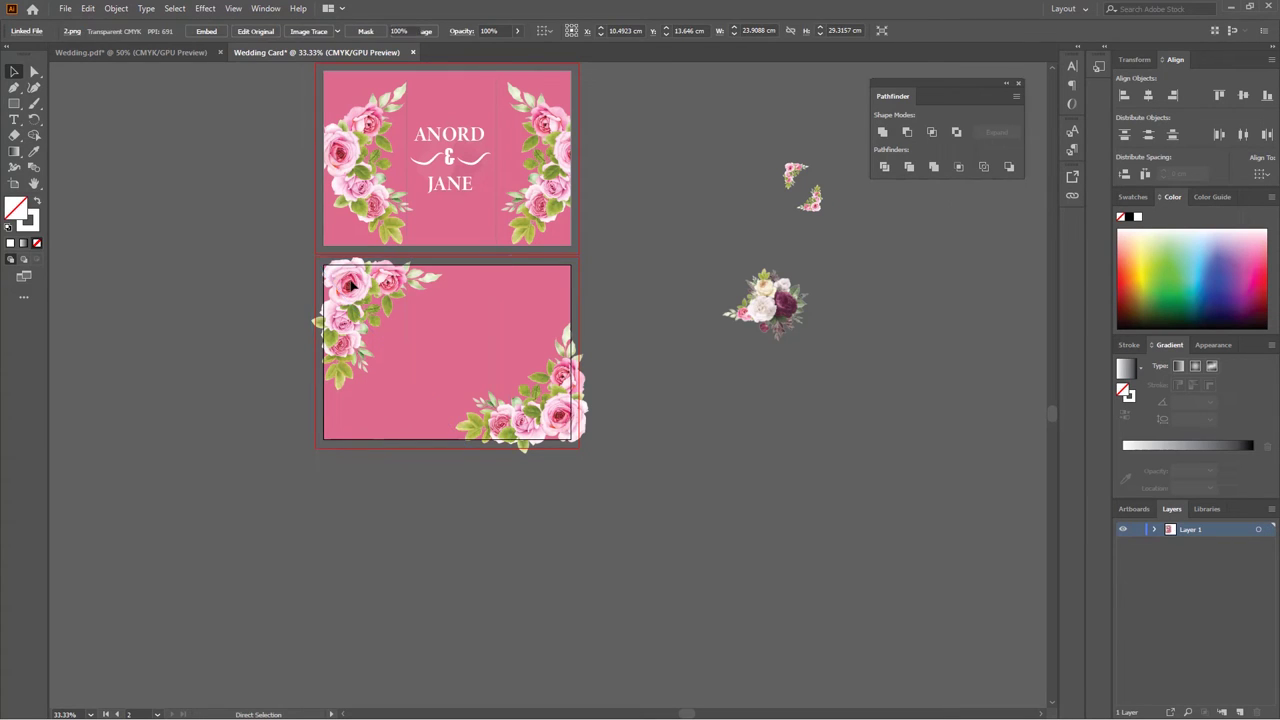
Step: Set Fill to None on the right, middle and left panel rectangles of the back card
click(525, 305)
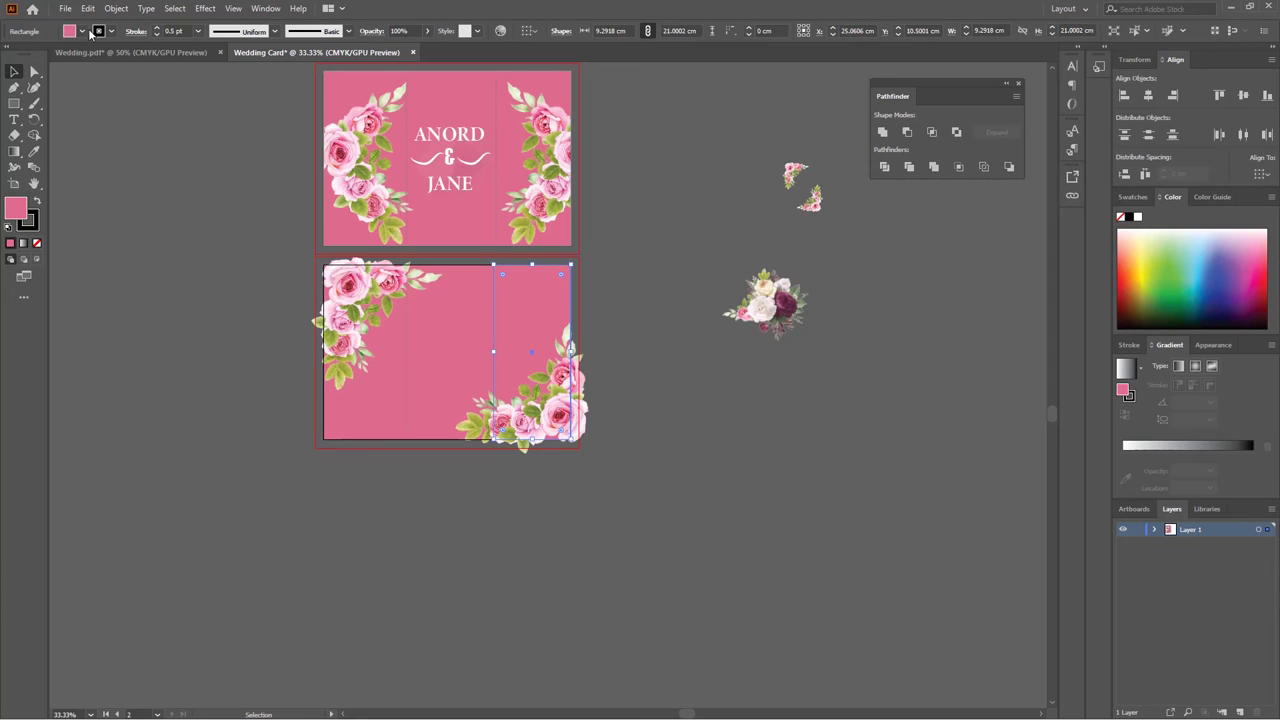
click(70, 31)
click(12, 55)
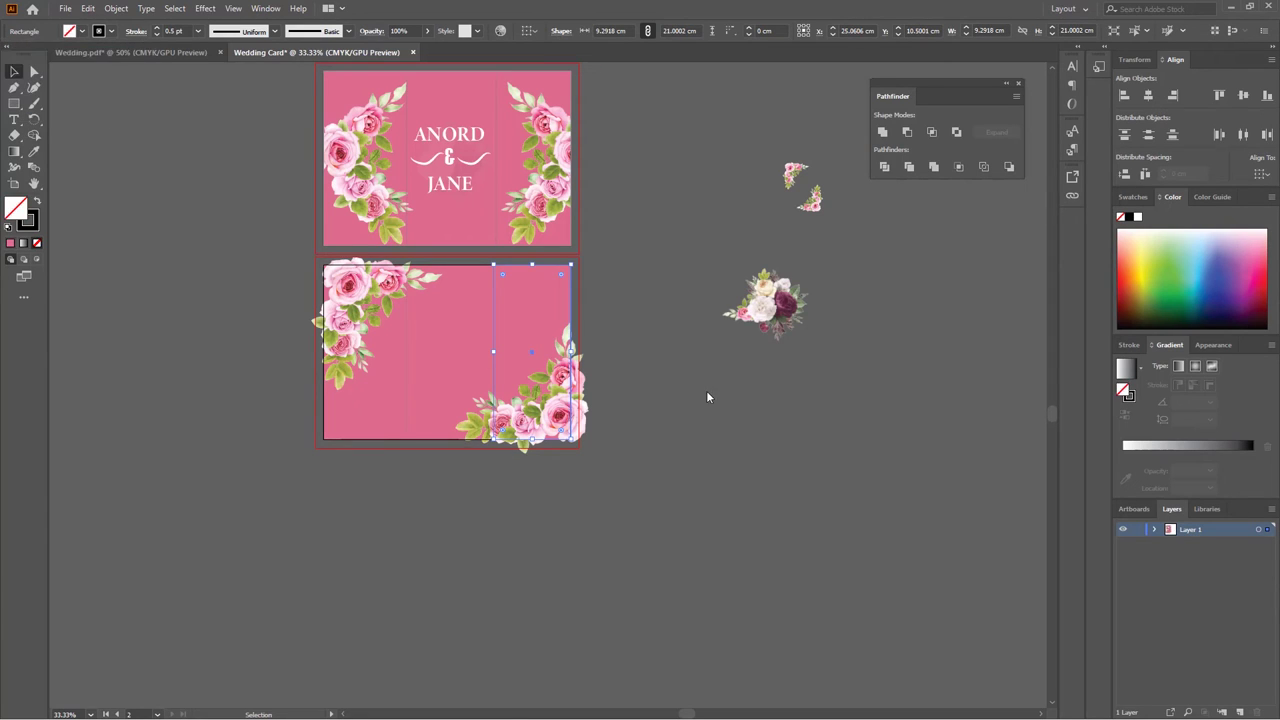
click(675, 263)
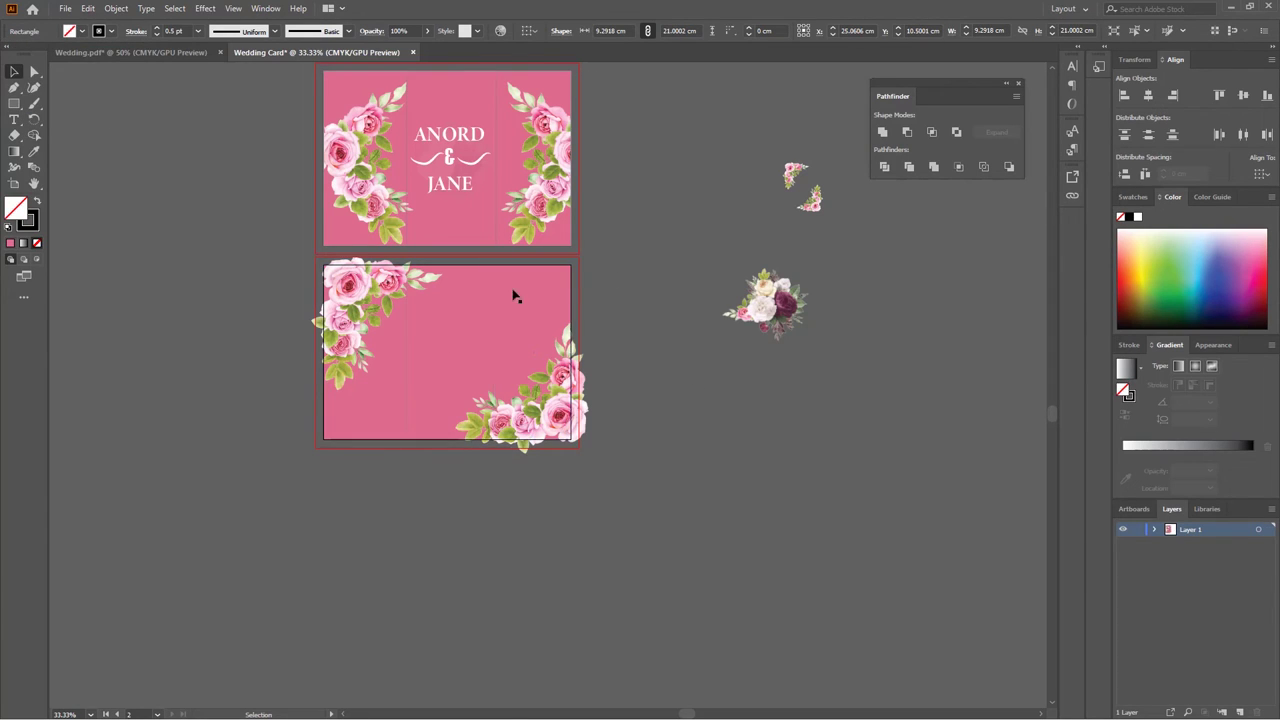
click(446, 313)
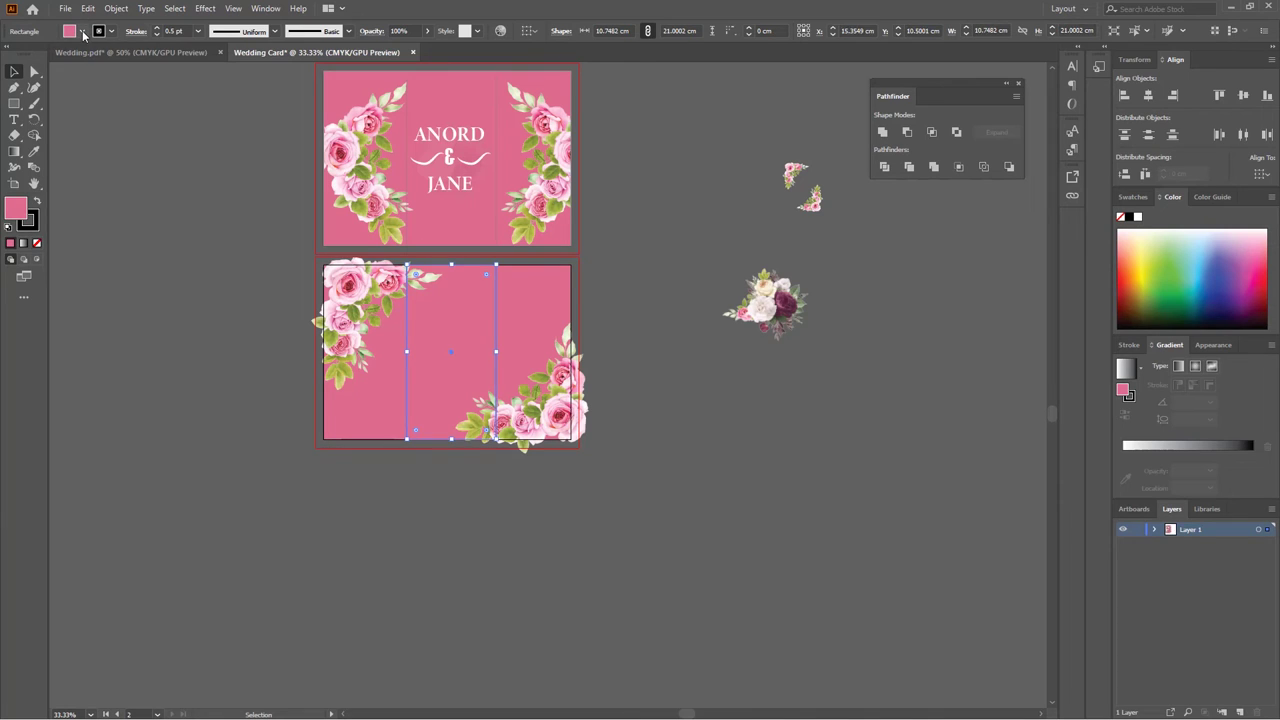
click(83, 31)
click(10, 55)
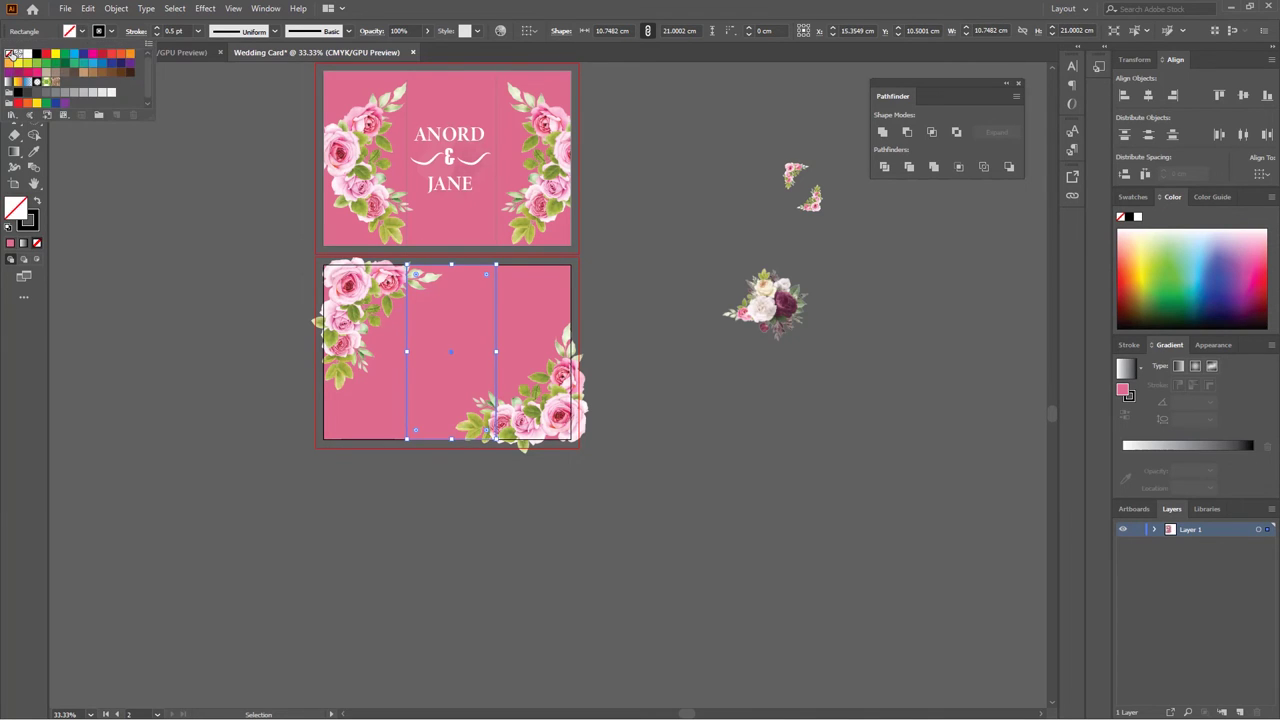
click(593, 345)
click(372, 353)
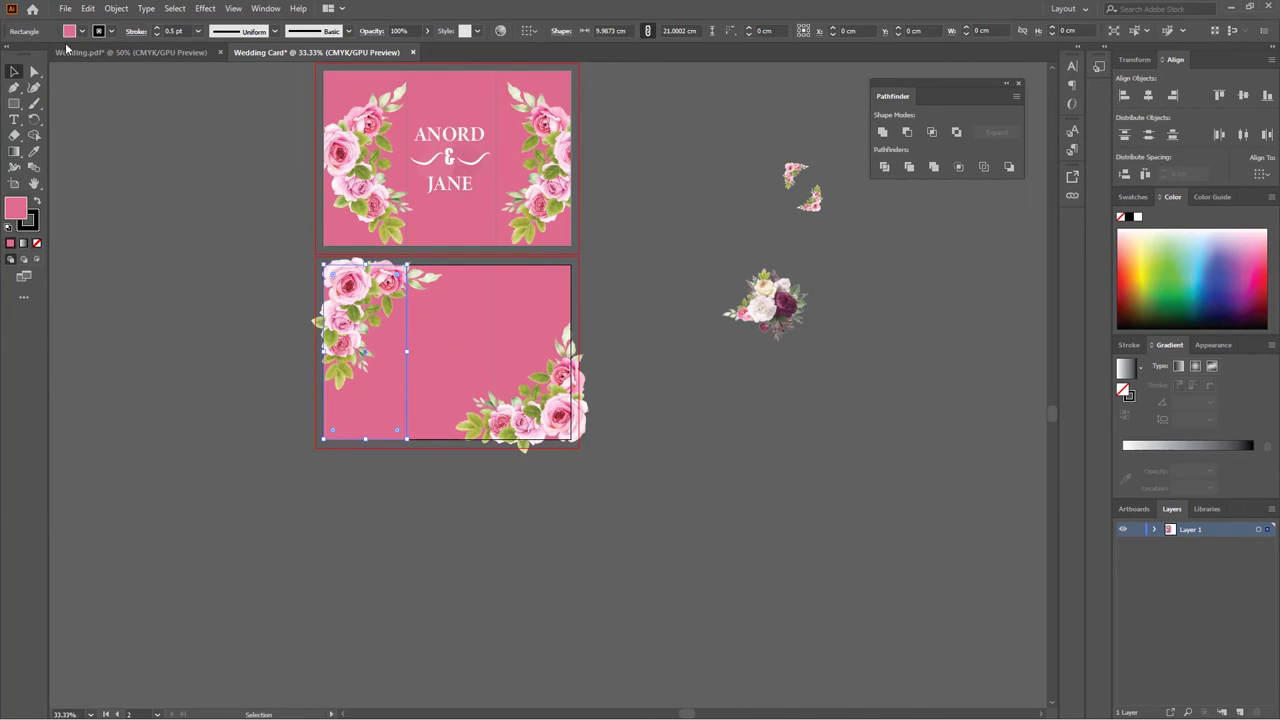
click(83, 31)
click(8, 55)
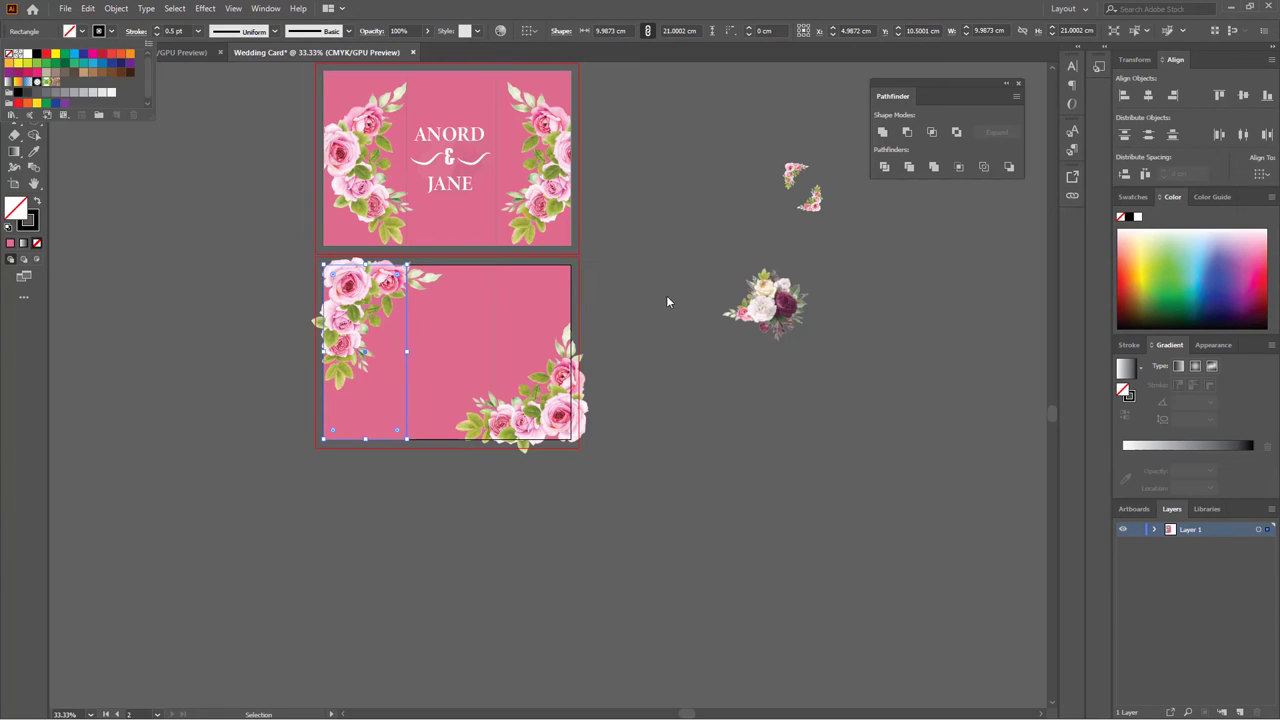
click(446, 313)
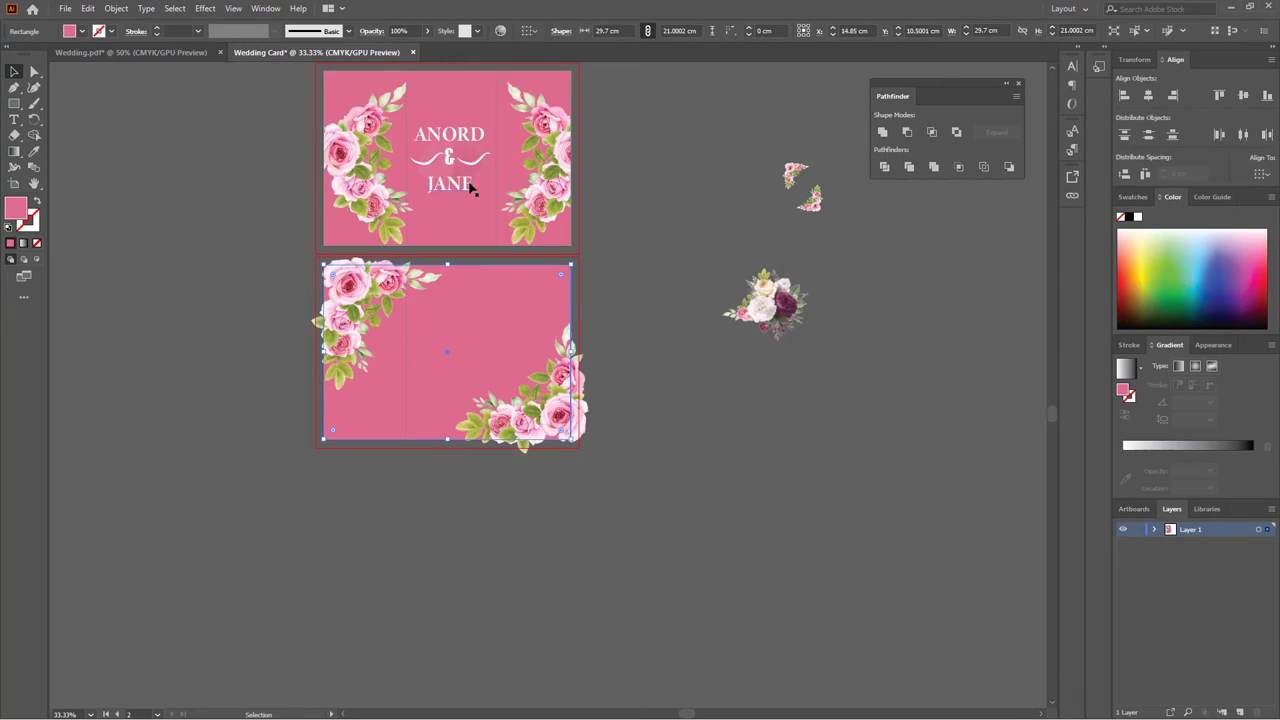
Step: Place a low-opacity copy of the rose bouquet in the back card's centre, then bring up Wedding.pdf
click(814, 303)
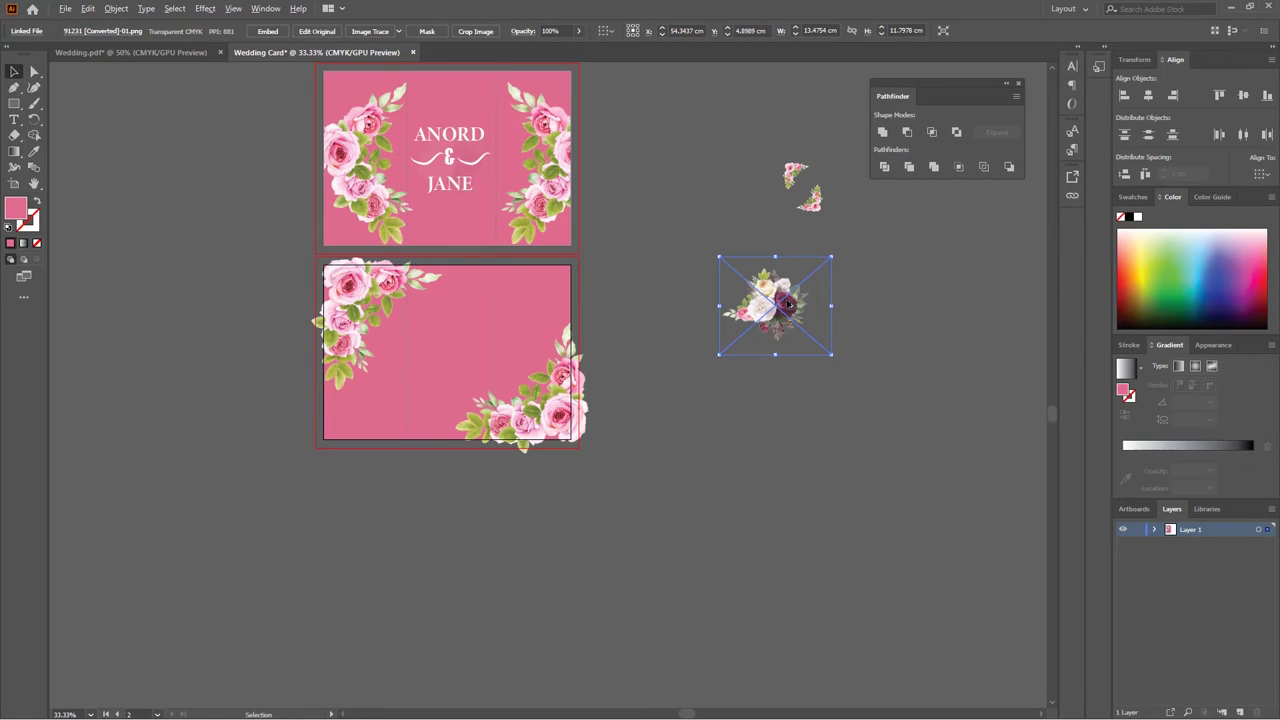
drag(785, 305, 460, 340)
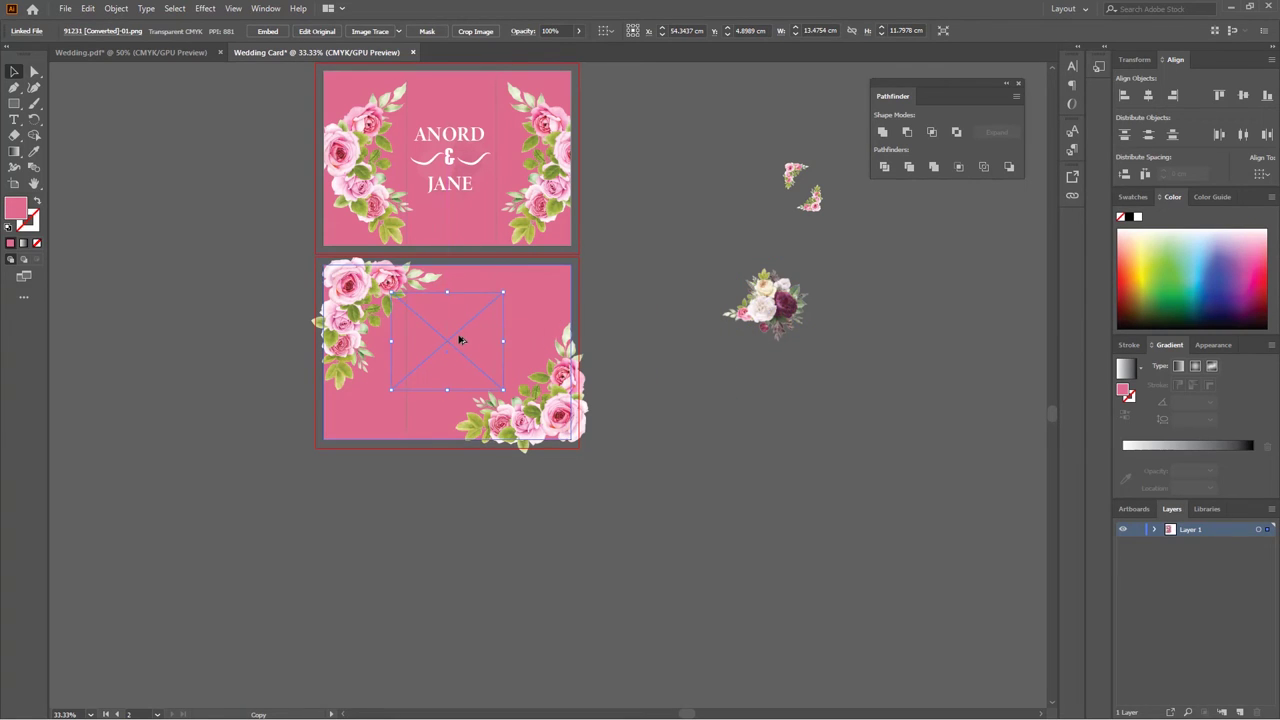
drag(460, 340, 460, 340)
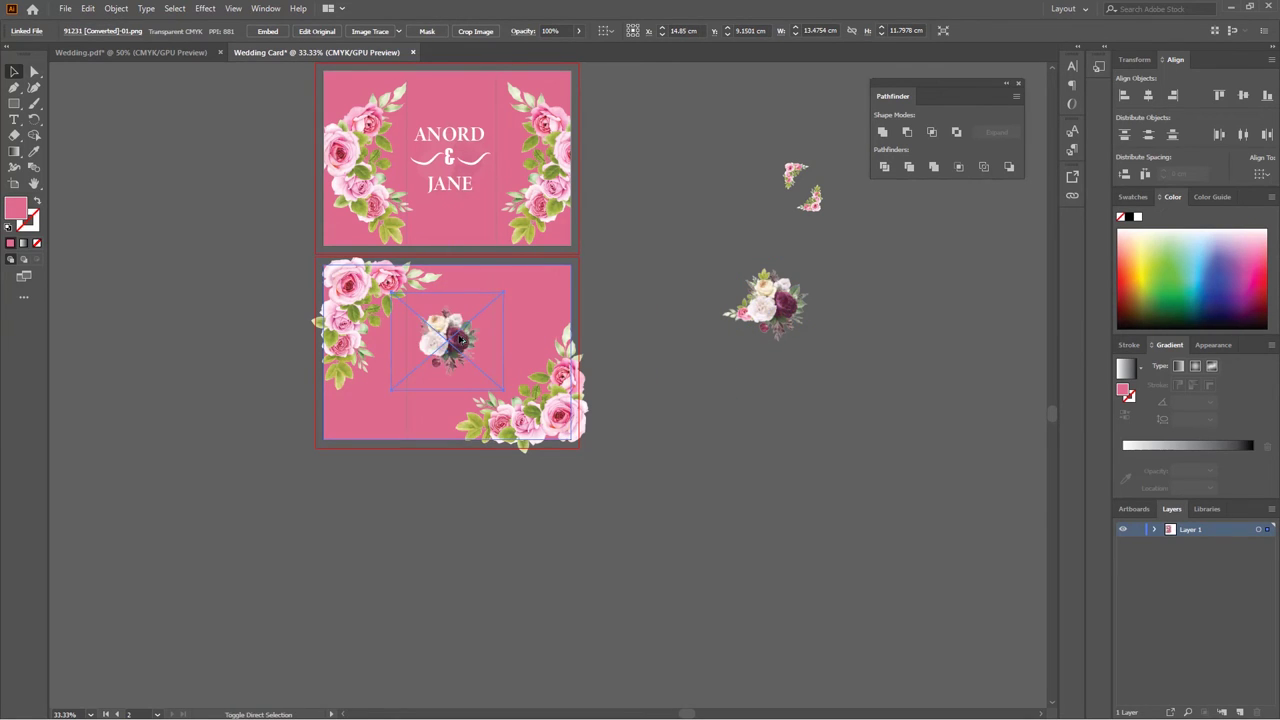
click(553, 31)
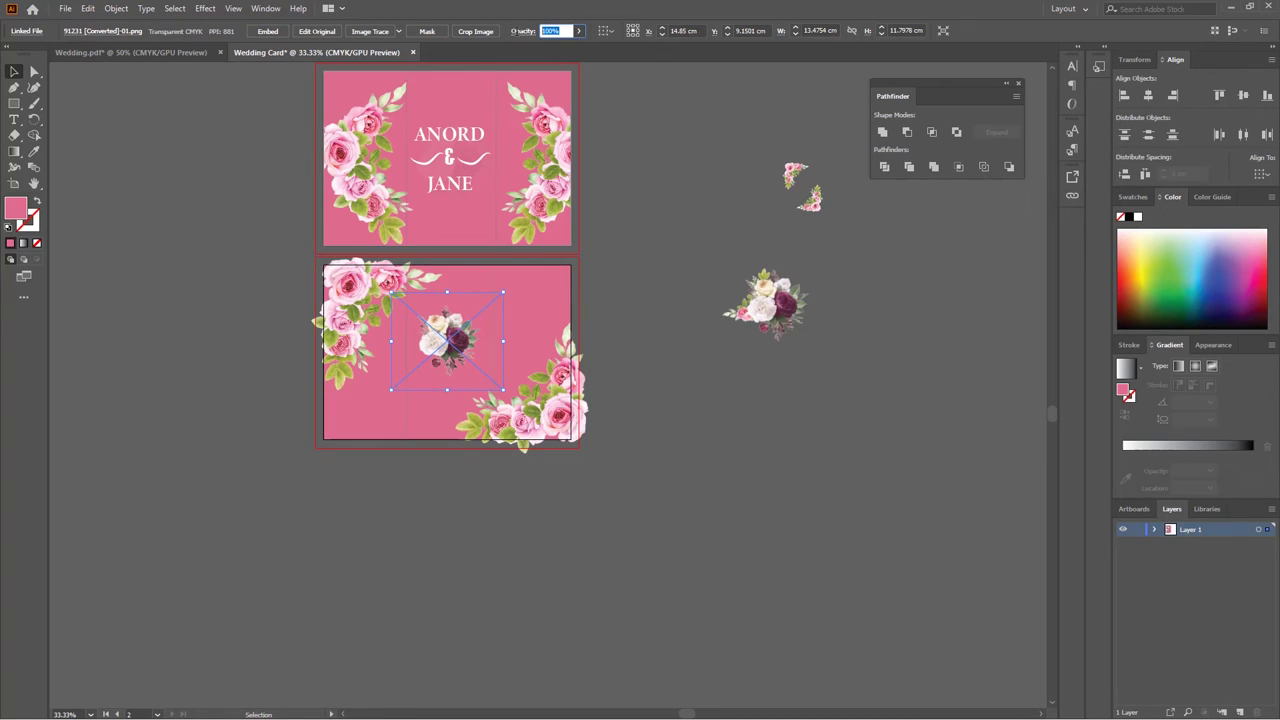
text(6)
key(Return)
click(652, 123)
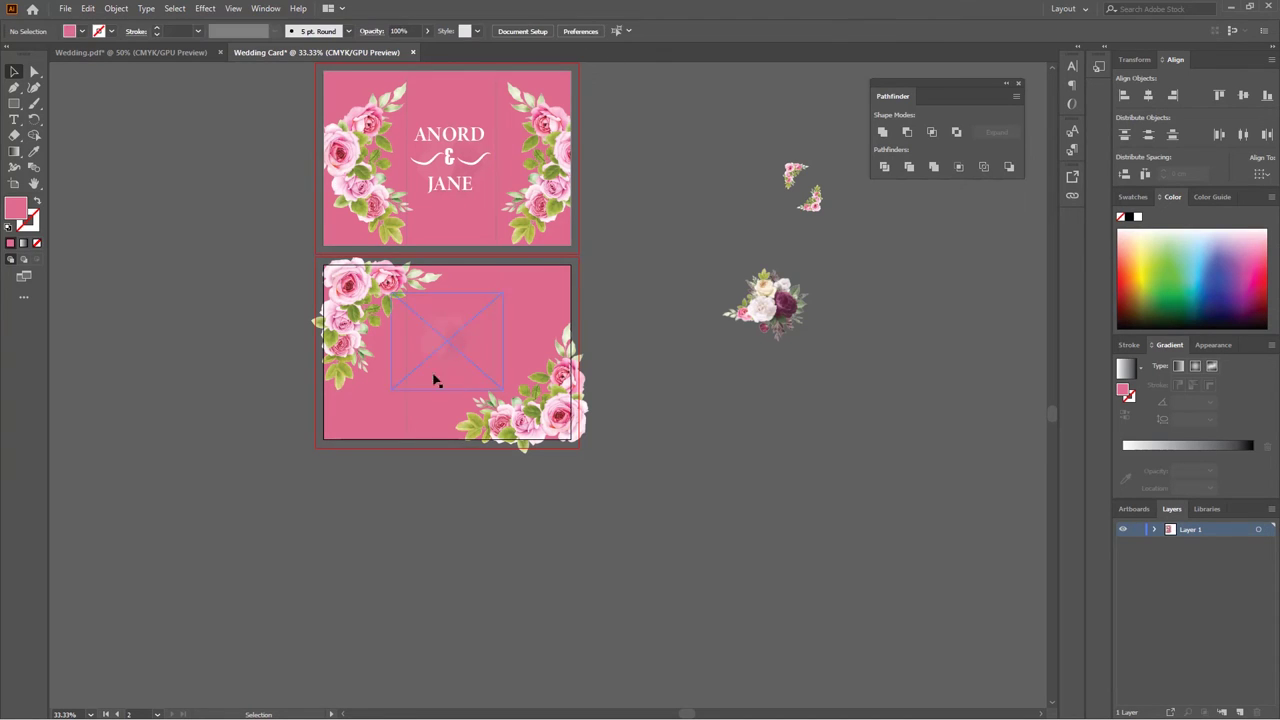
click(150, 53)
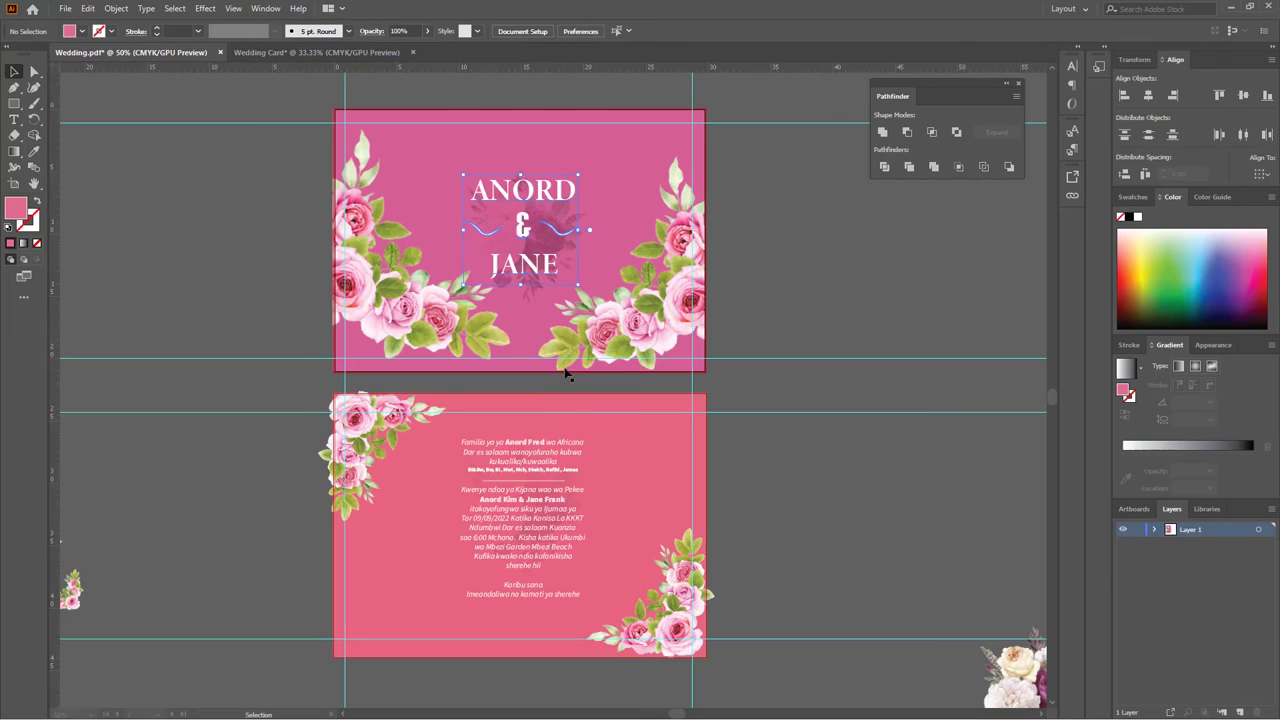
Step: Copy both invitation text blocks from Wedding.pdf into the Wedding Card's centre back panel
click(527, 453)
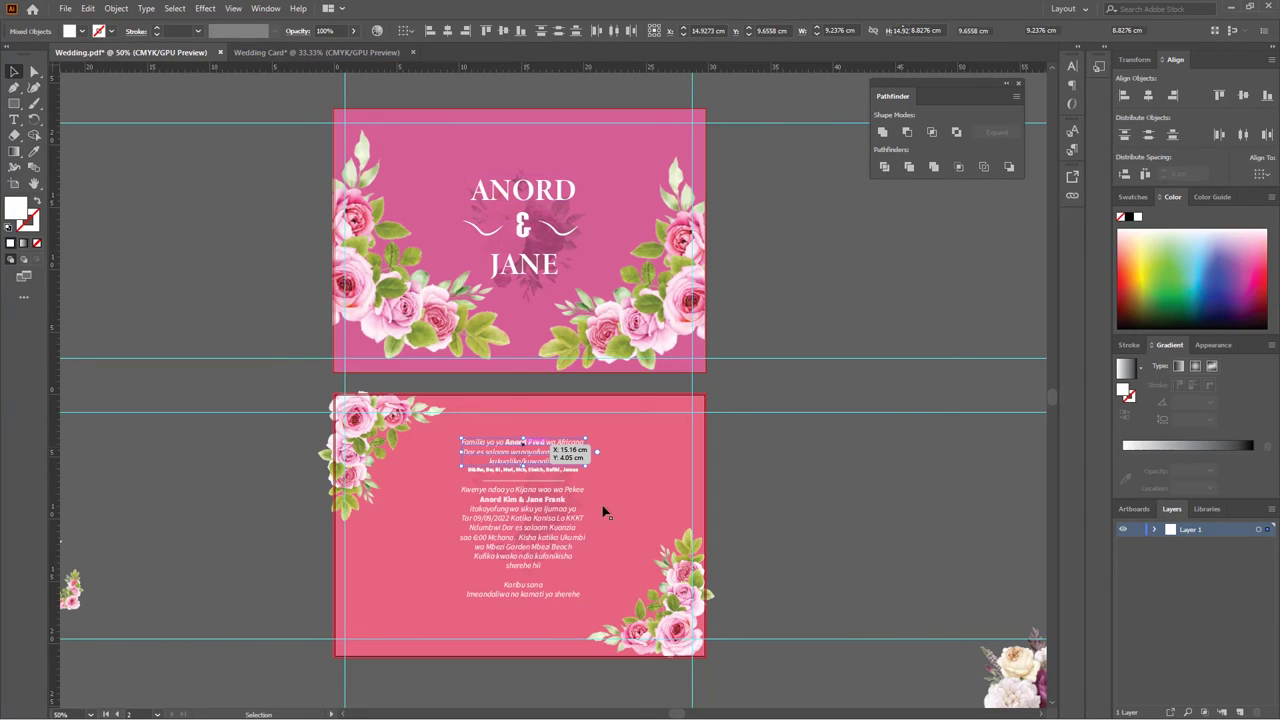
shift+click(527, 533)
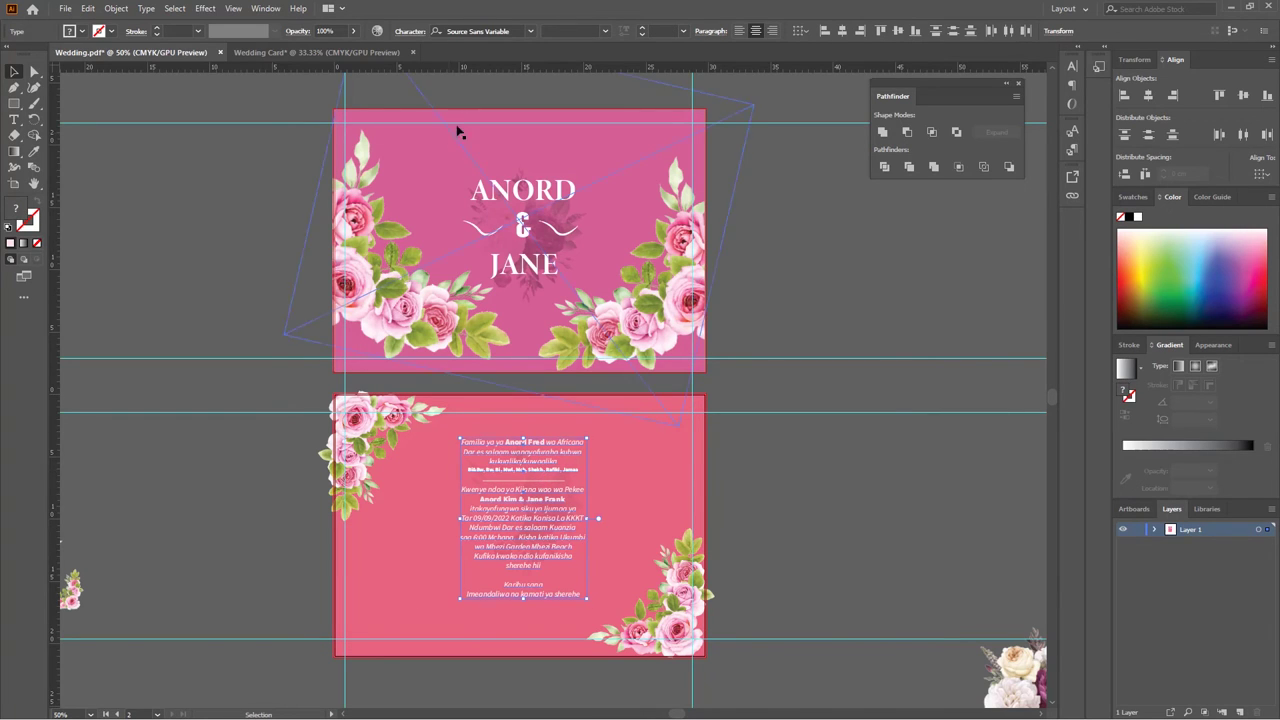
click(318, 52)
click(480, 358)
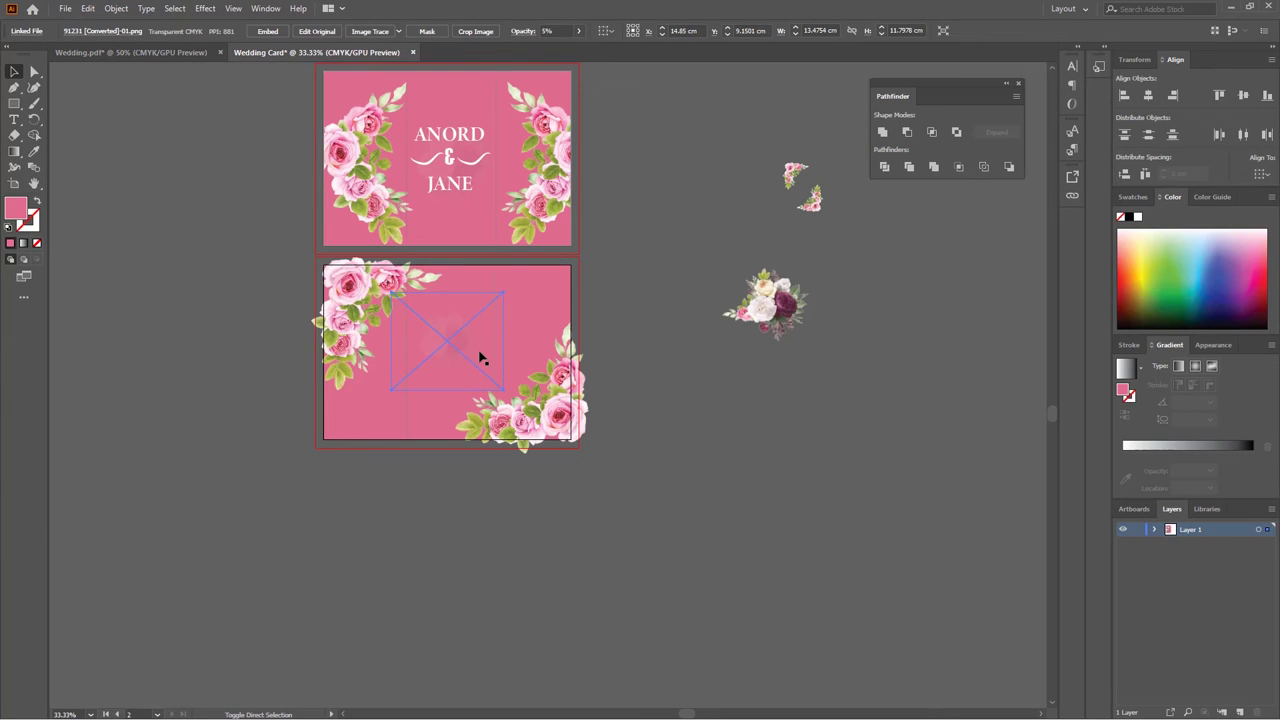
click(480, 357)
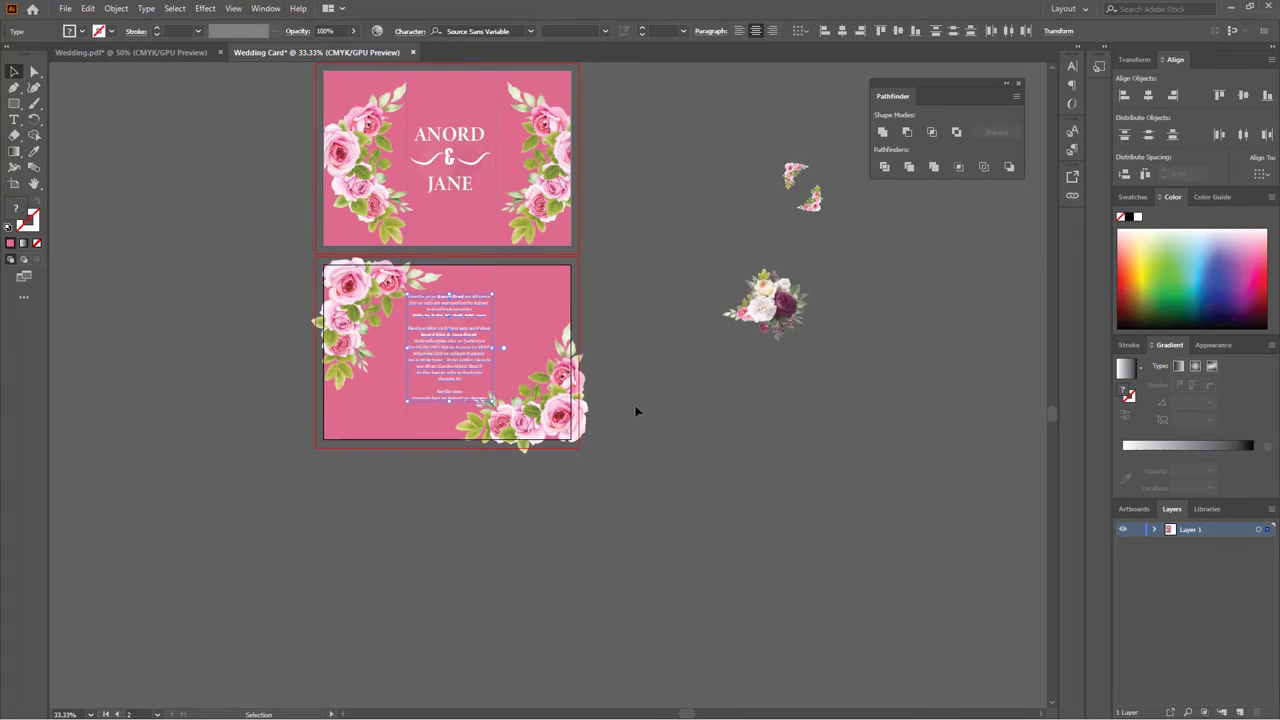
key(ctrl+shift+a)
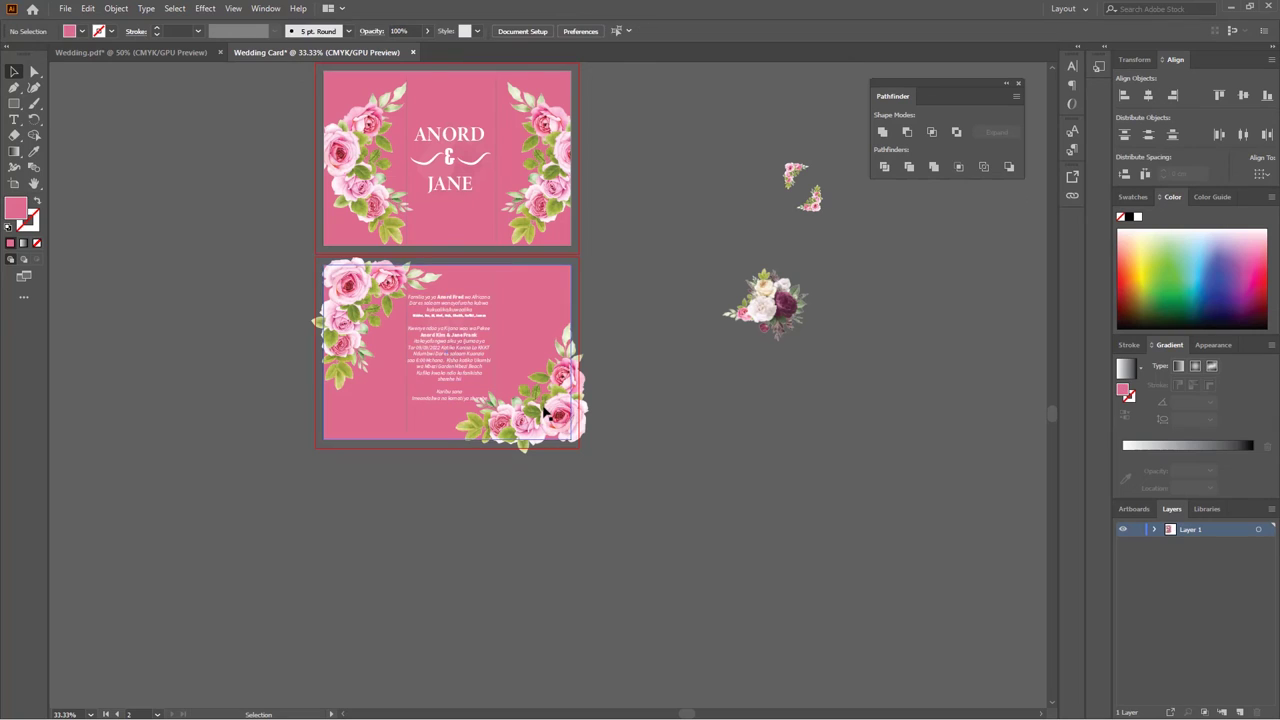
Step: Zoom in on the pasted invitation text, then pan to show the whole back card
click(34, 184)
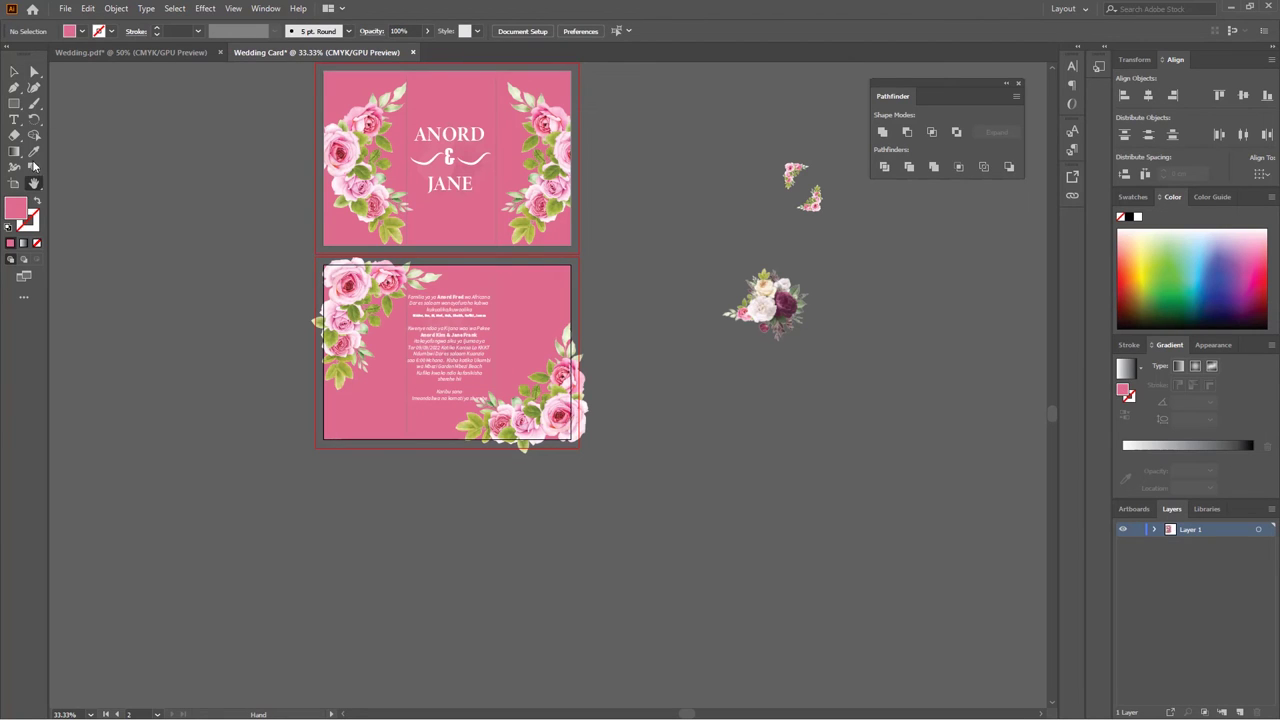
click(34, 183)
click(420, 322)
click(646, 401)
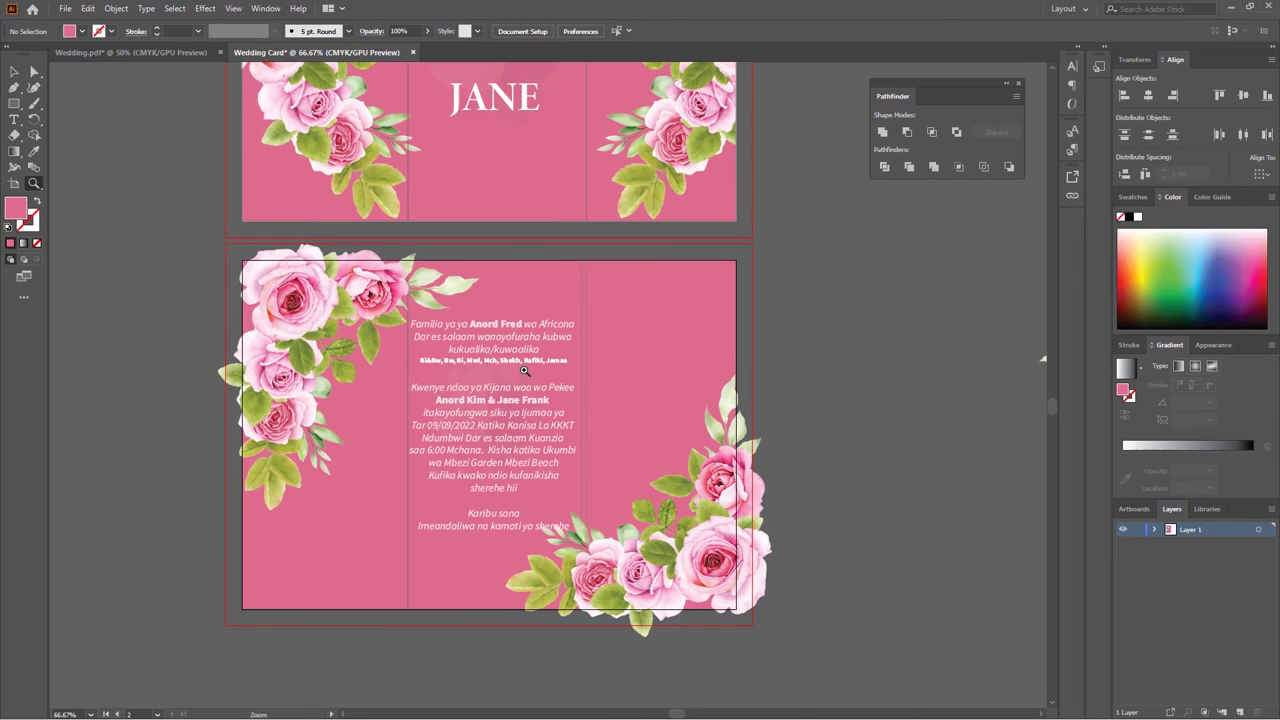
click(523, 370)
click(34, 183)
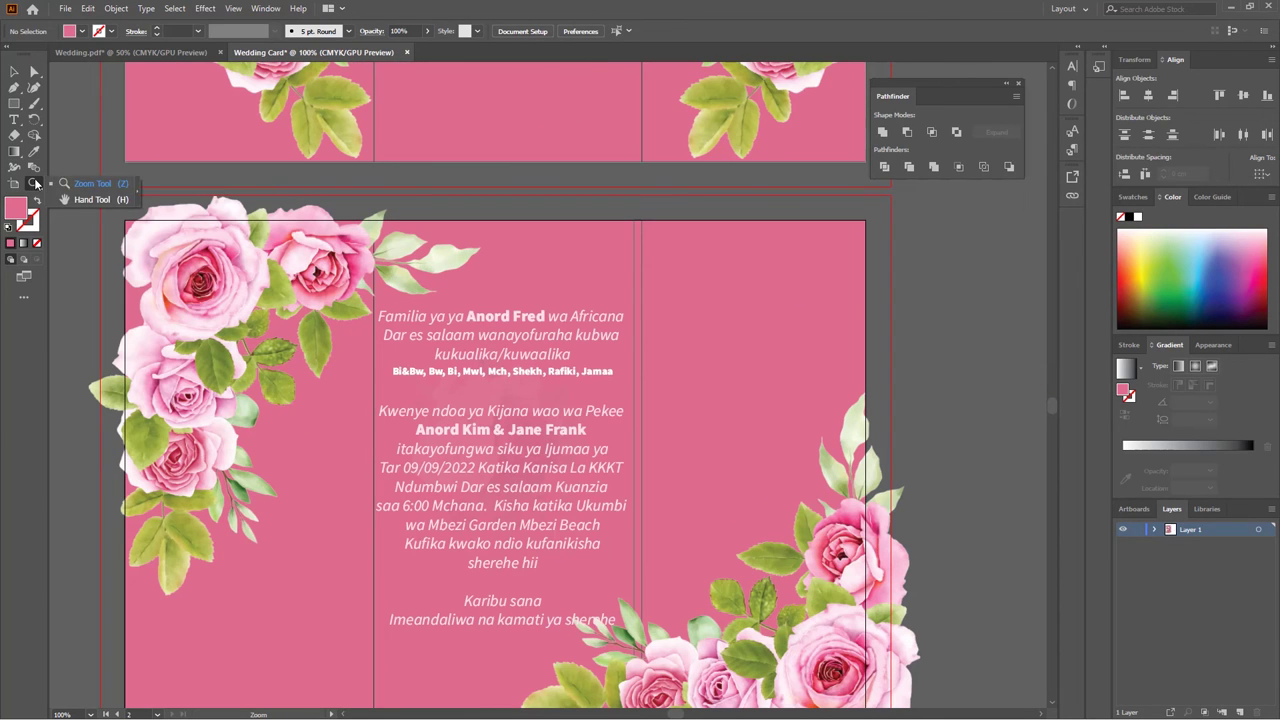
click(92, 199)
drag(540, 442, 503, 241)
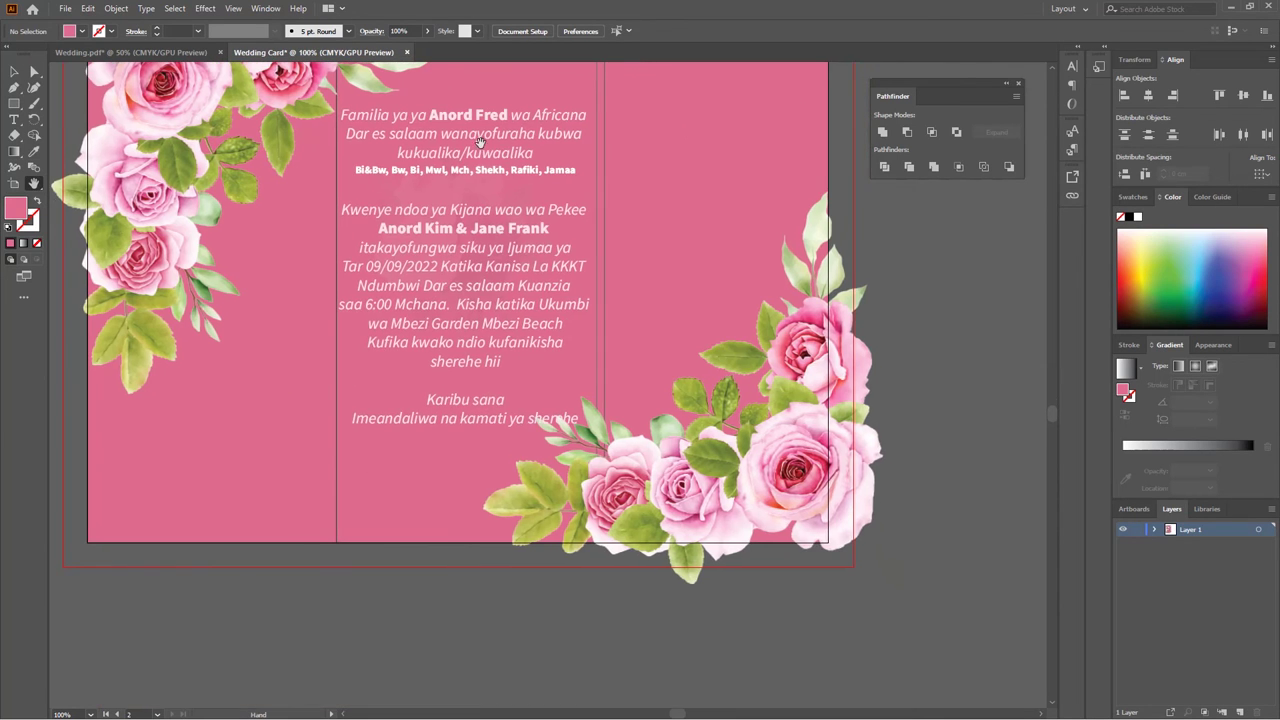
mouse_move(480, 141)
mouse_down()
mouse_move(452, 298)
mouse_move(478, 282)
mouse_move(468, 302)
mouse_up()
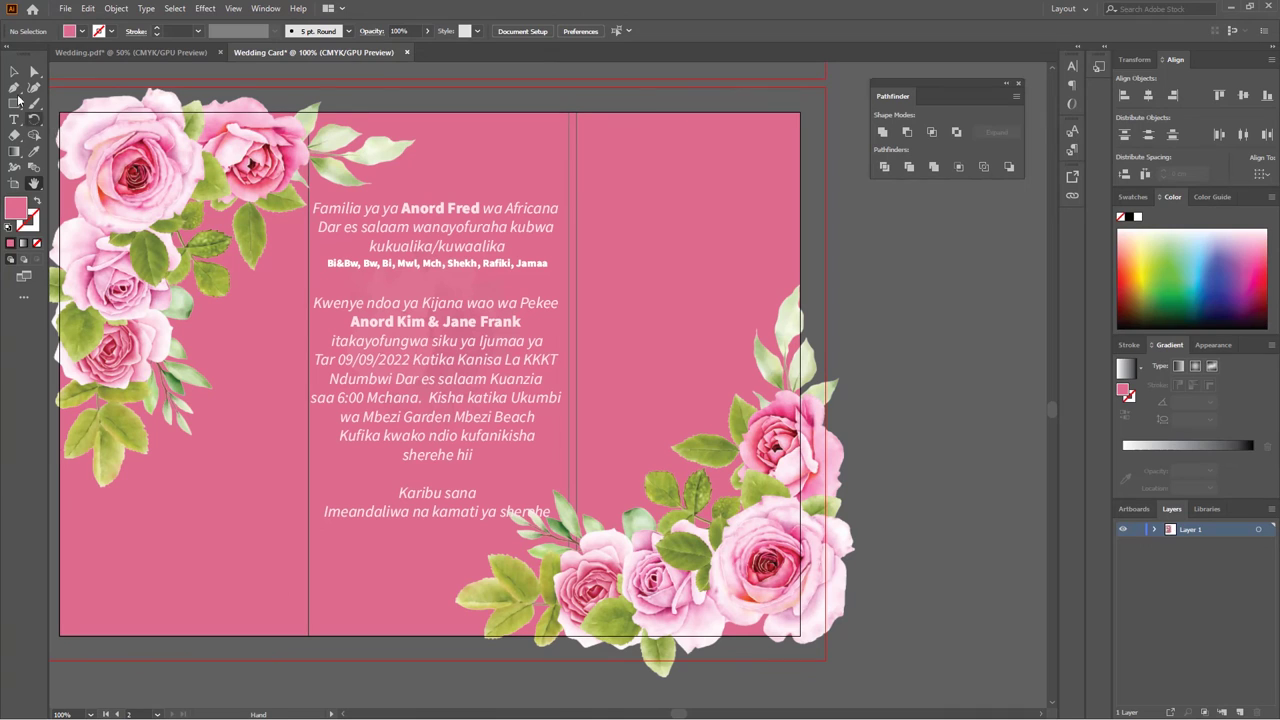
click(12, 73)
Step: Fill the back rectangle with a deep red sampled from the rose using the Eyedropper
click(667, 540)
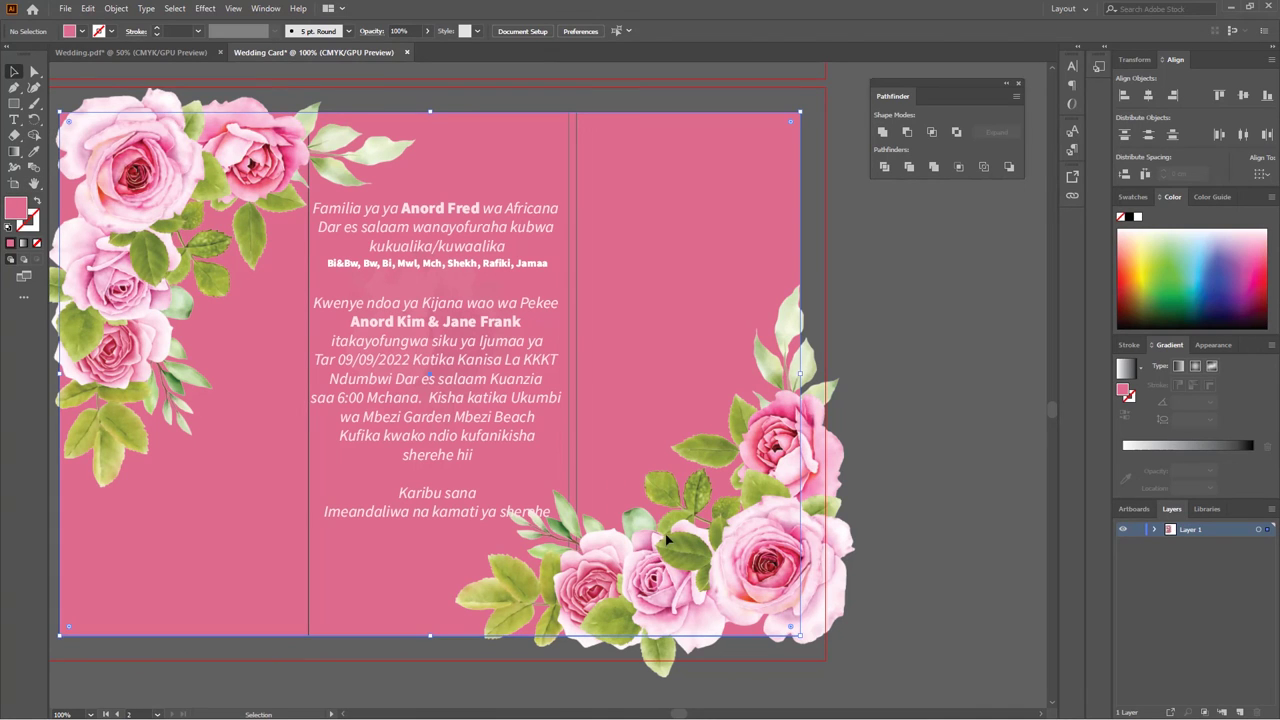
key(ctrl+minus)
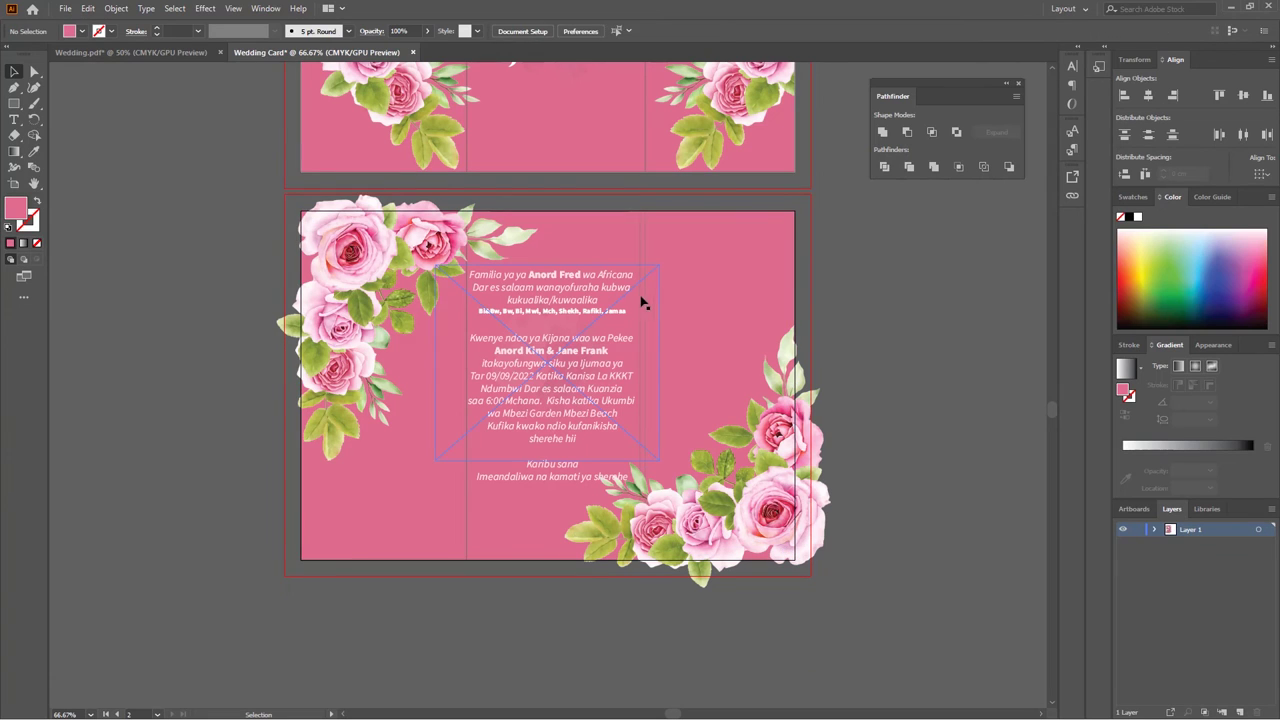
key(i)
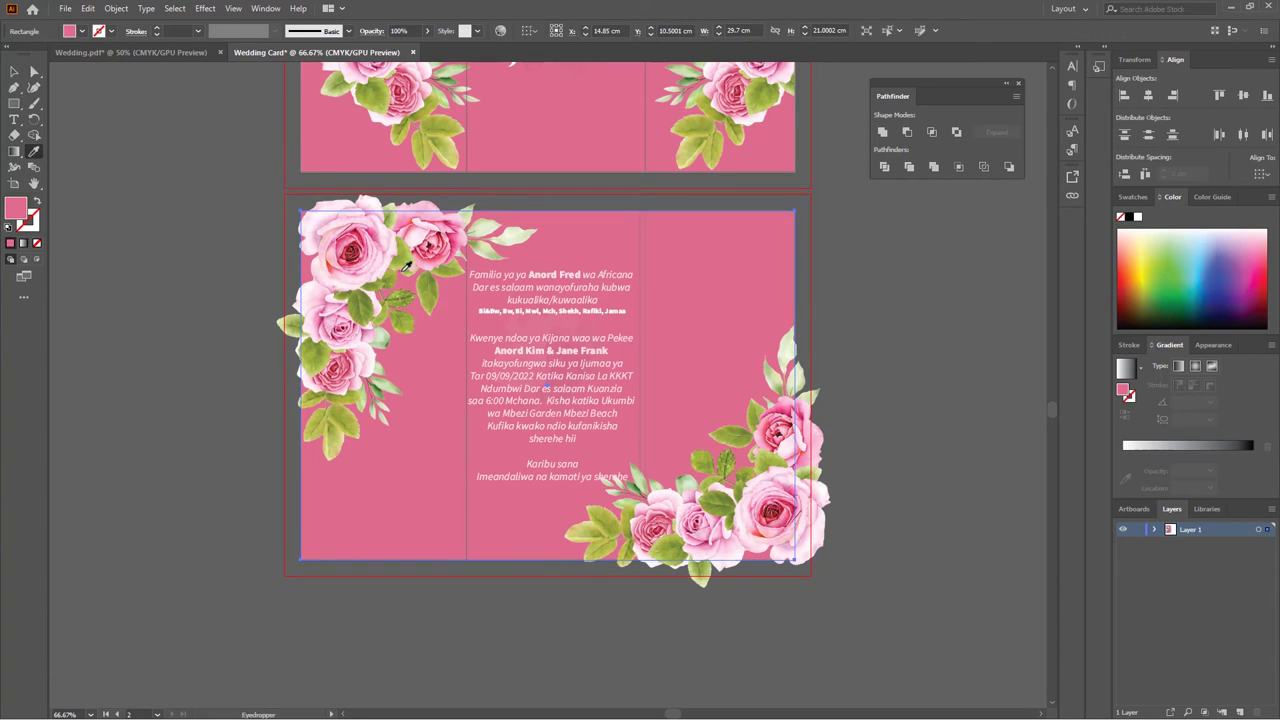
click(353, 248)
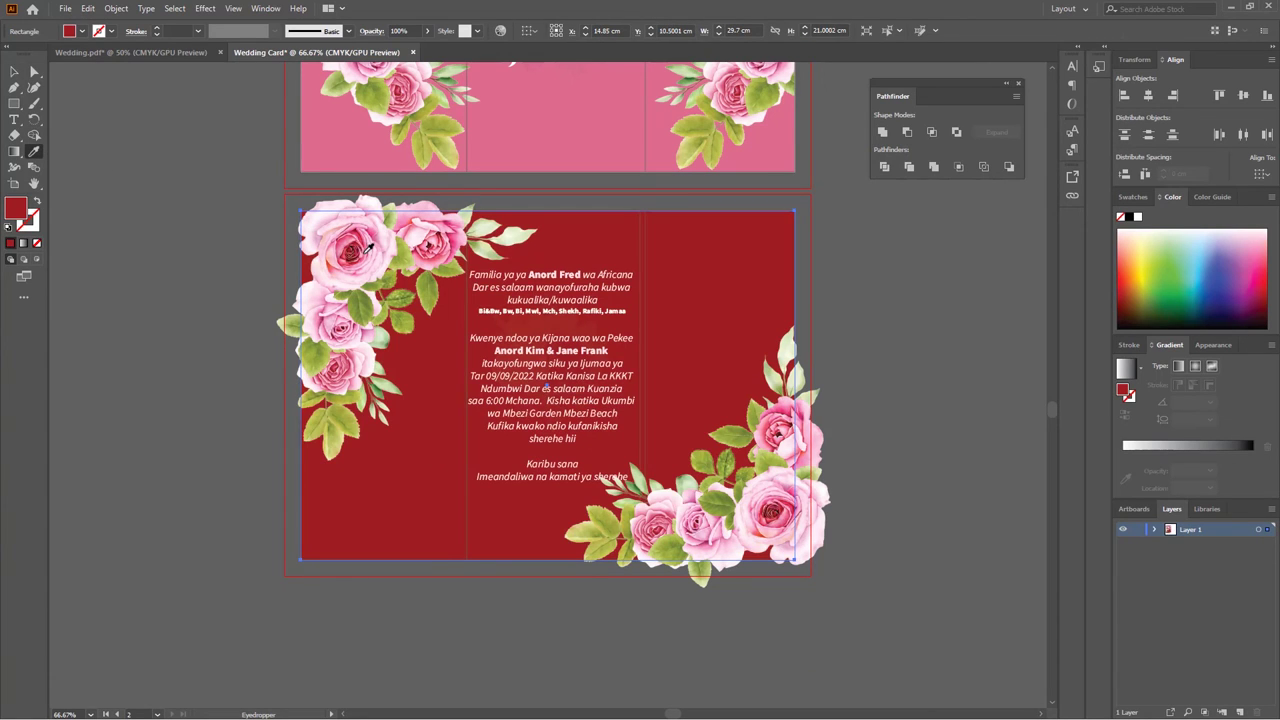
click(366, 250)
click(358, 256)
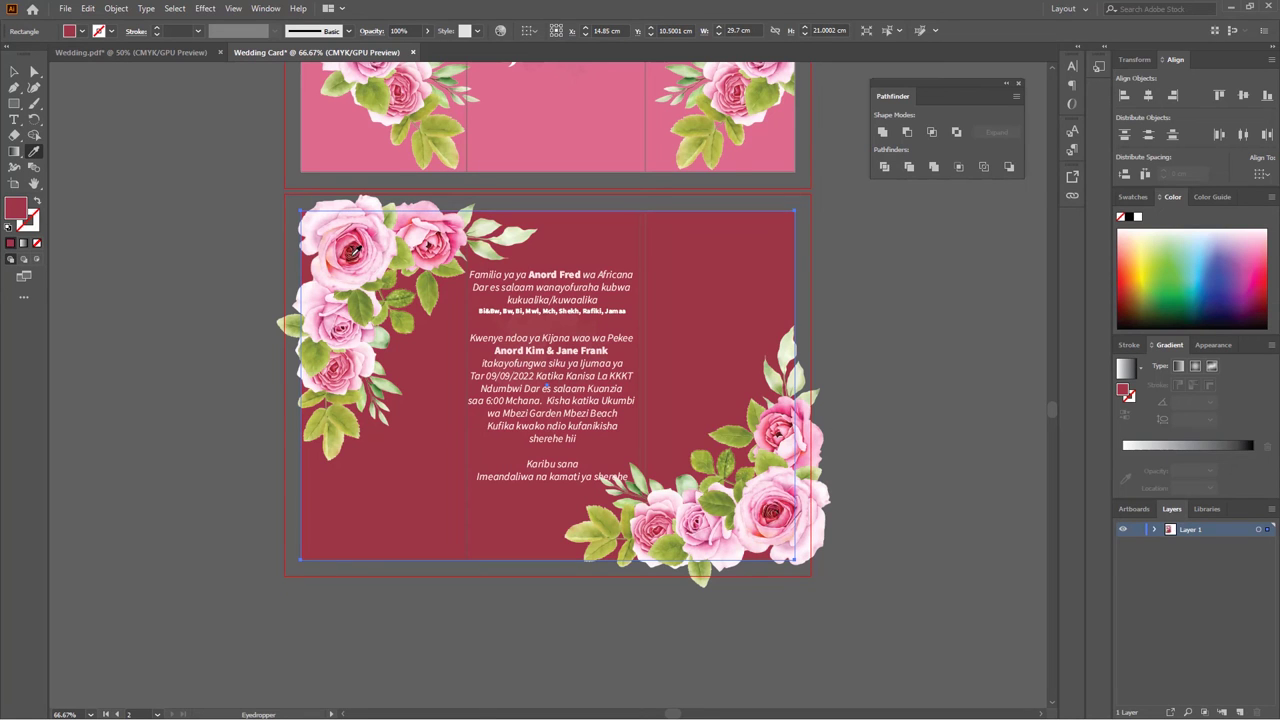
click(355, 246)
click(352, 250)
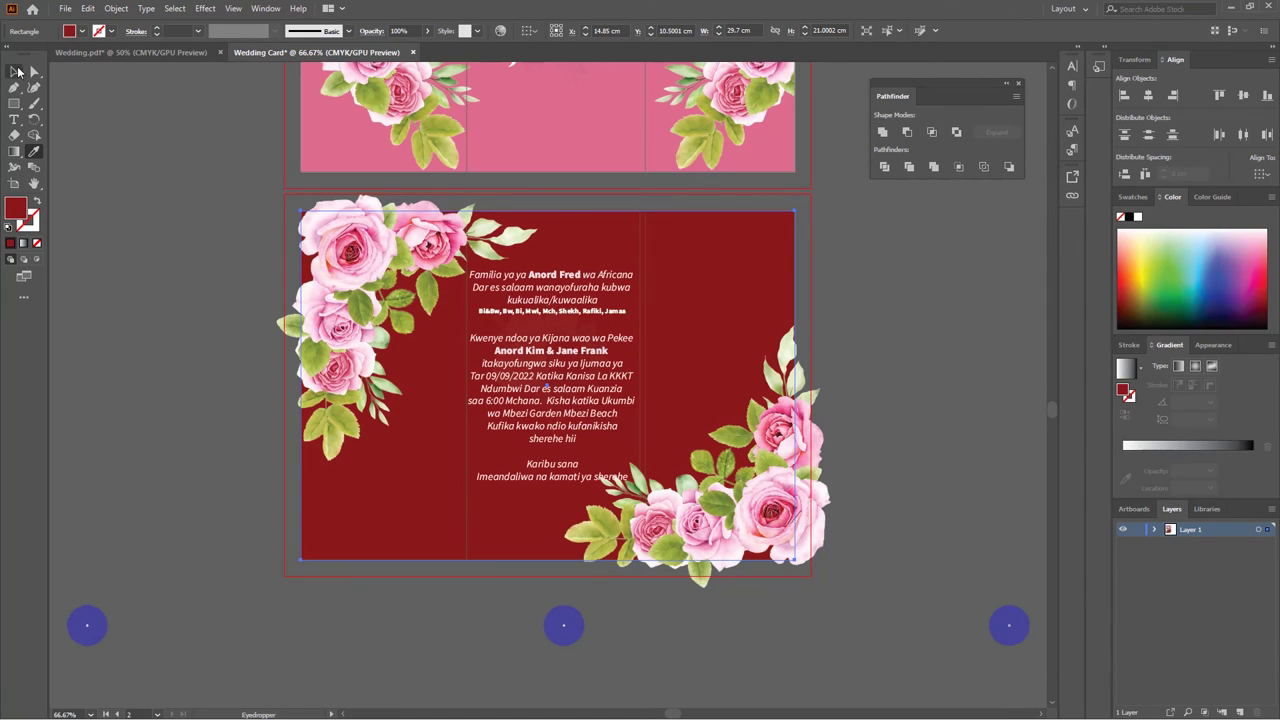
click(18, 71)
click(895, 340)
Step: Draw a horizontal line between the two invitation paragraphs with the Line Segment Tool
key(ctrl+minus)
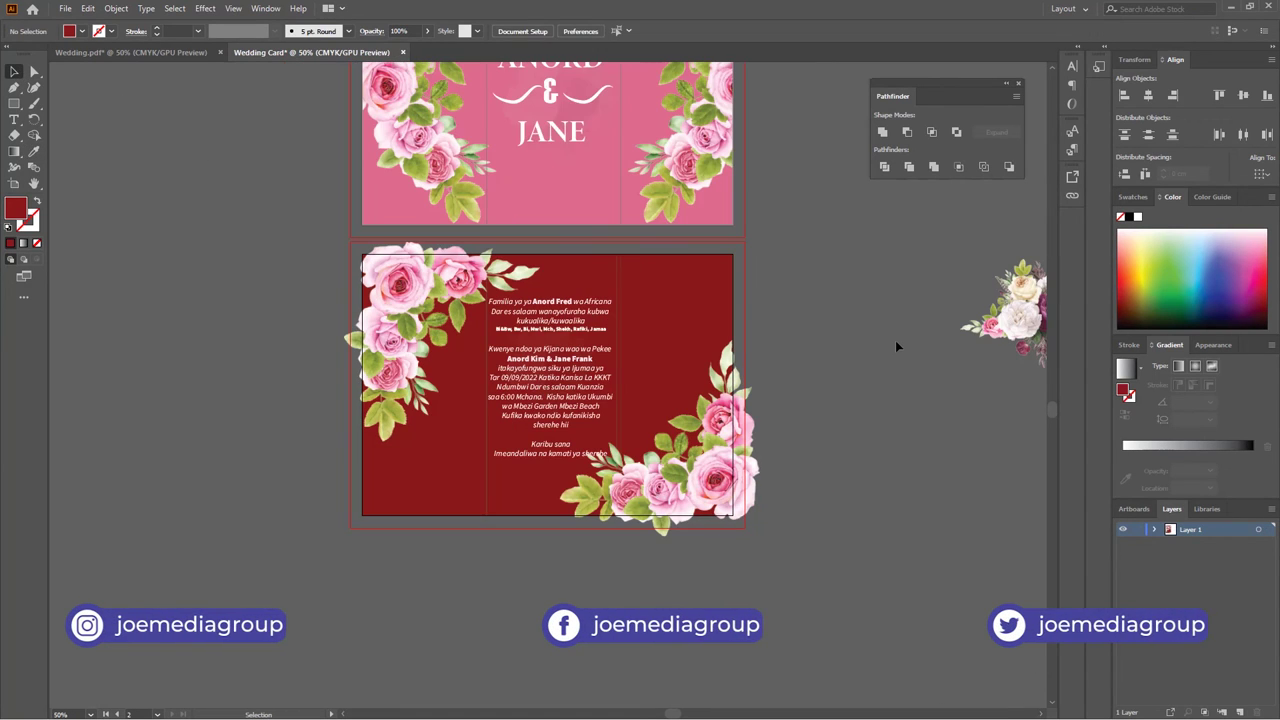
key(h)
mouse_move(654, 264)
mouse_down()
mouse_move(525, 314)
mouse_move(635, 402)
mouse_up()
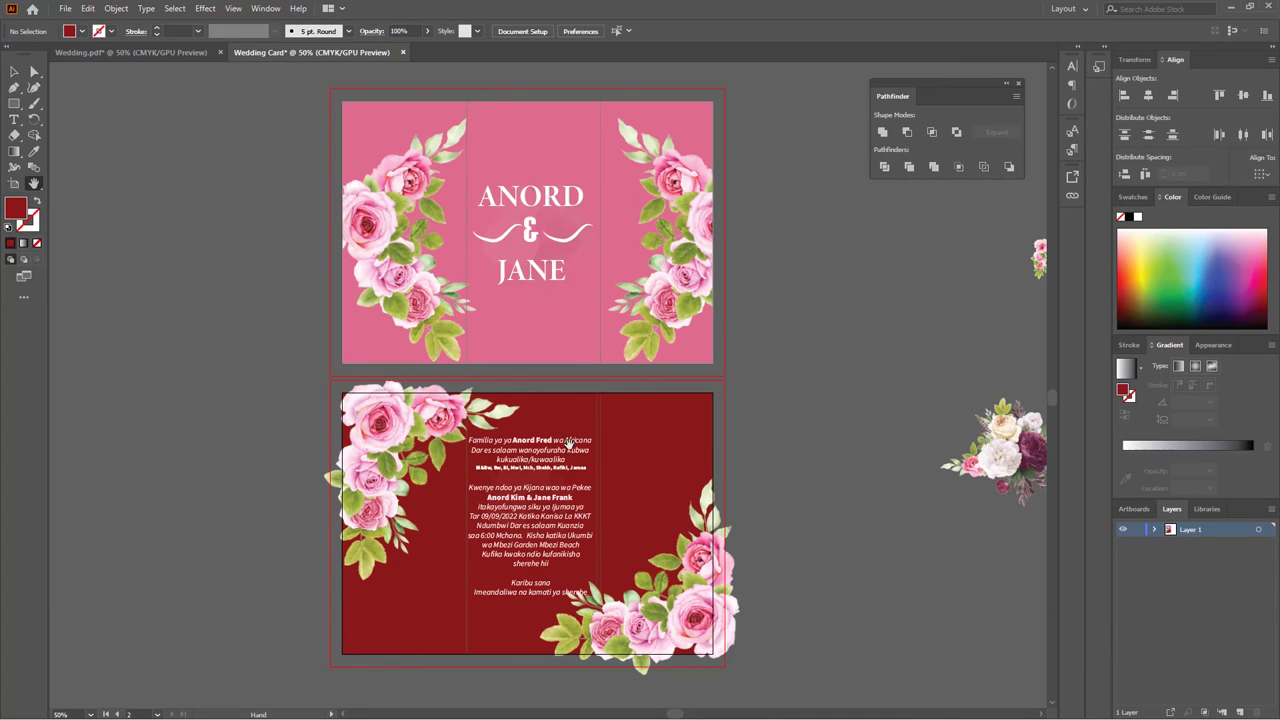
drag(675, 496, 657, 400)
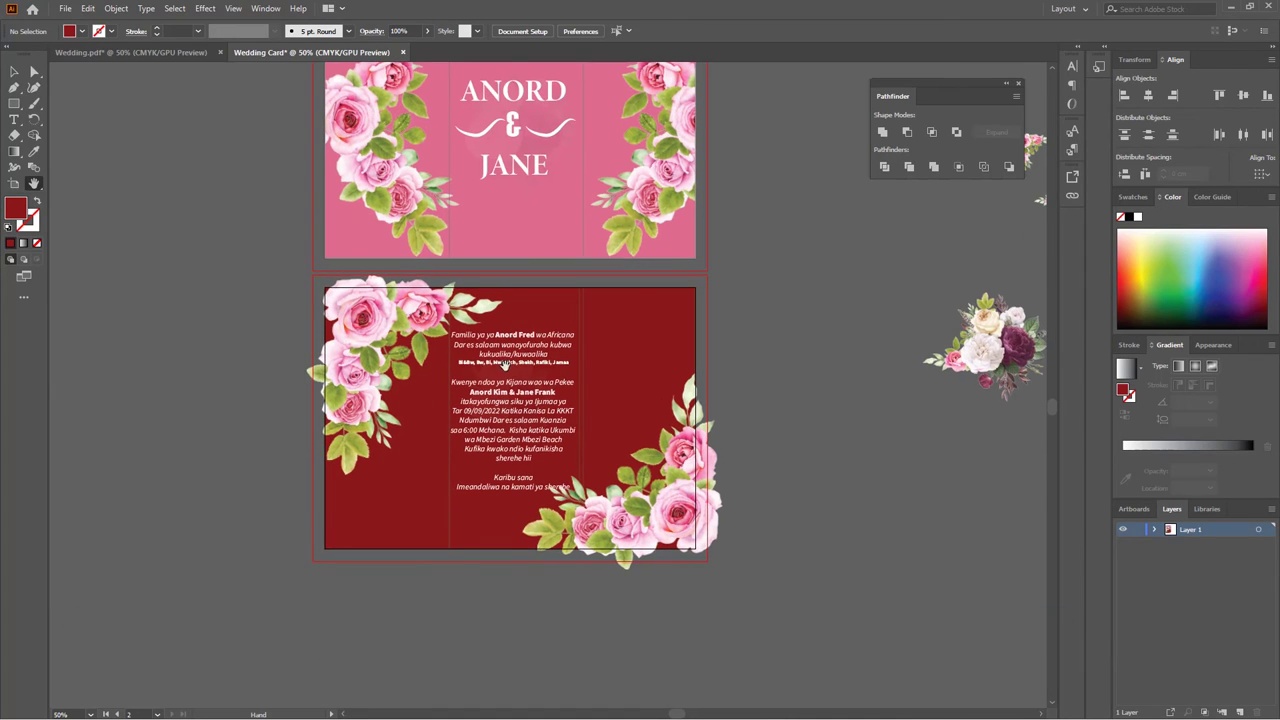
drag(478, 326, 466, 340)
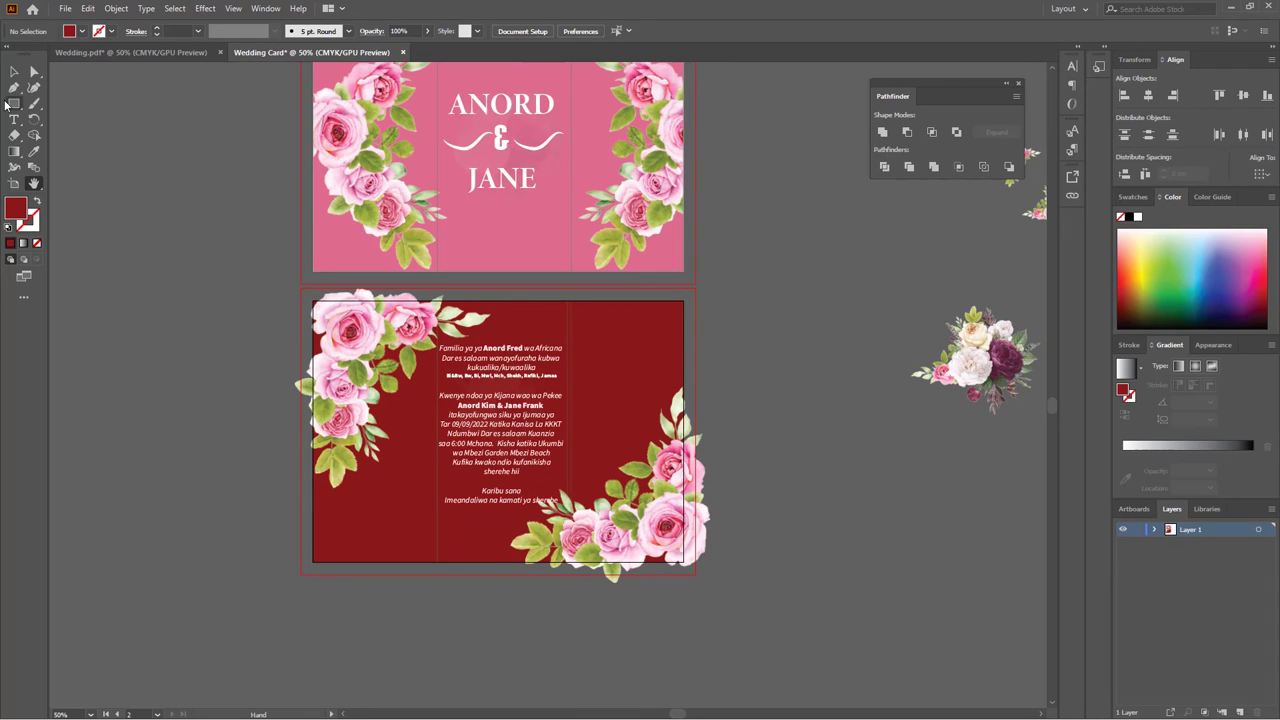
click(14, 103)
click(86, 167)
drag(449, 387, 580, 408)
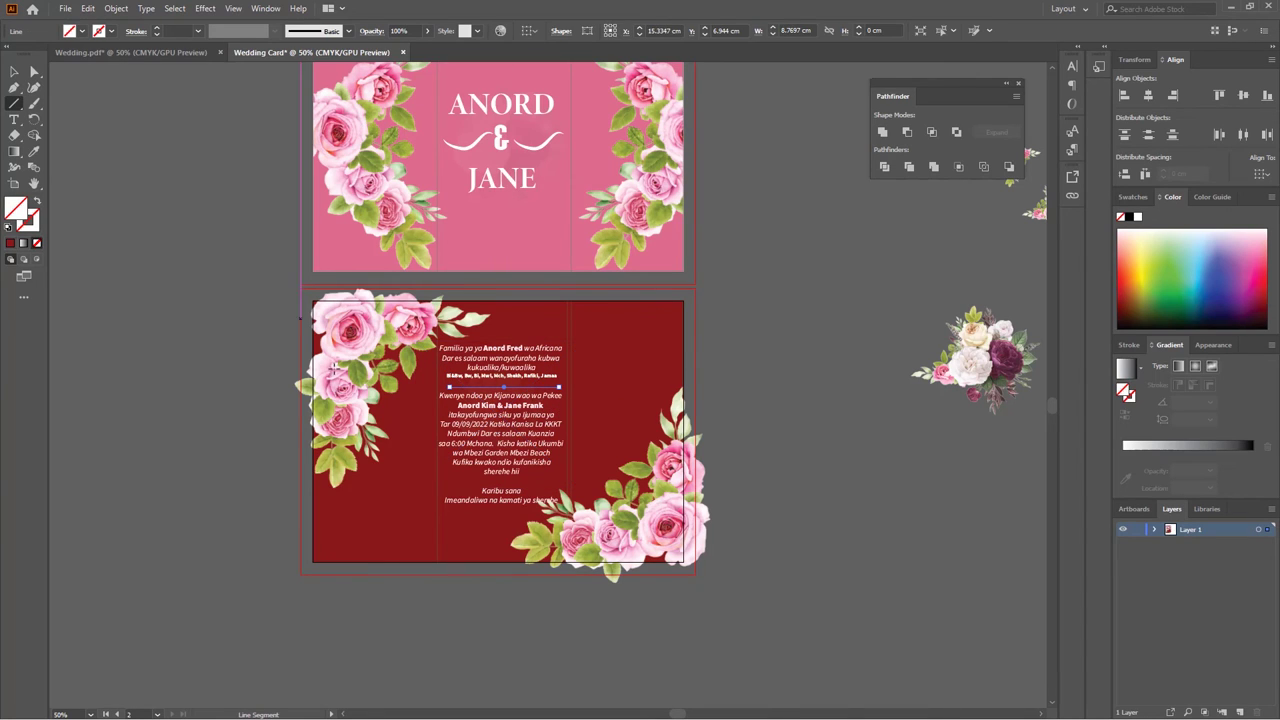
Step: Give the divider line a 1 pt white stroke
click(160, 31)
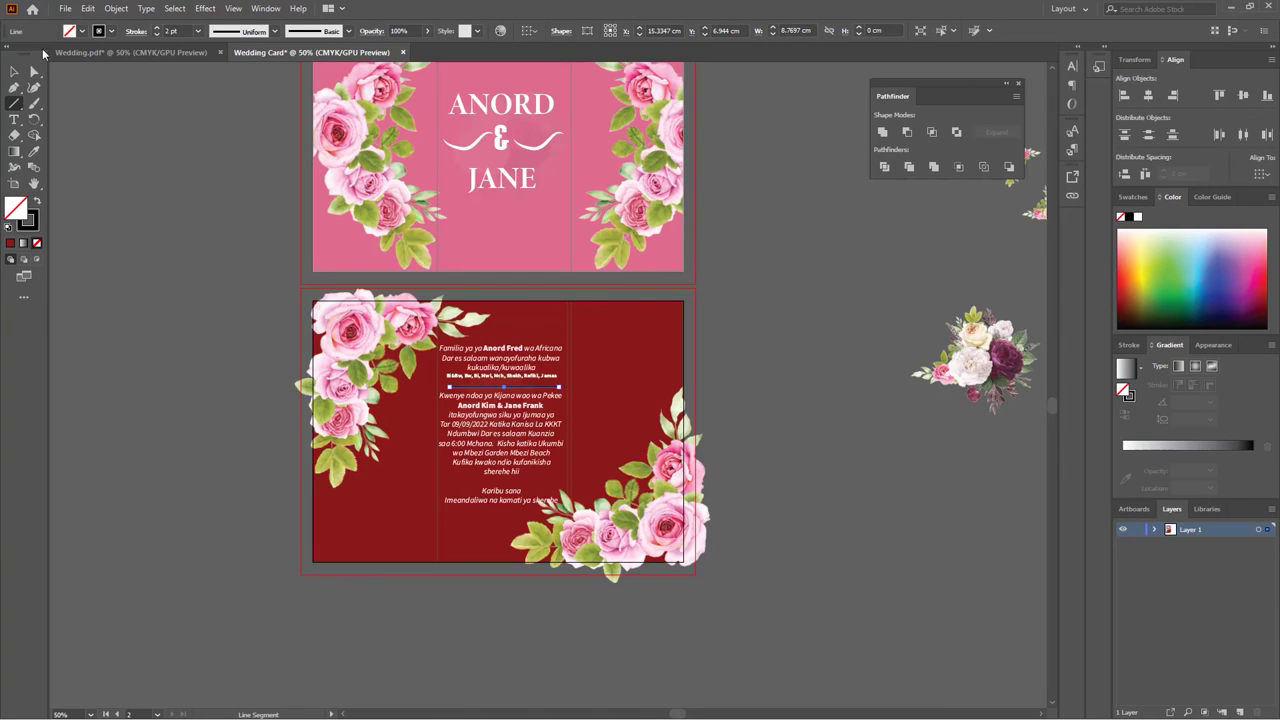
click(155, 35)
click(110, 31)
click(19, 52)
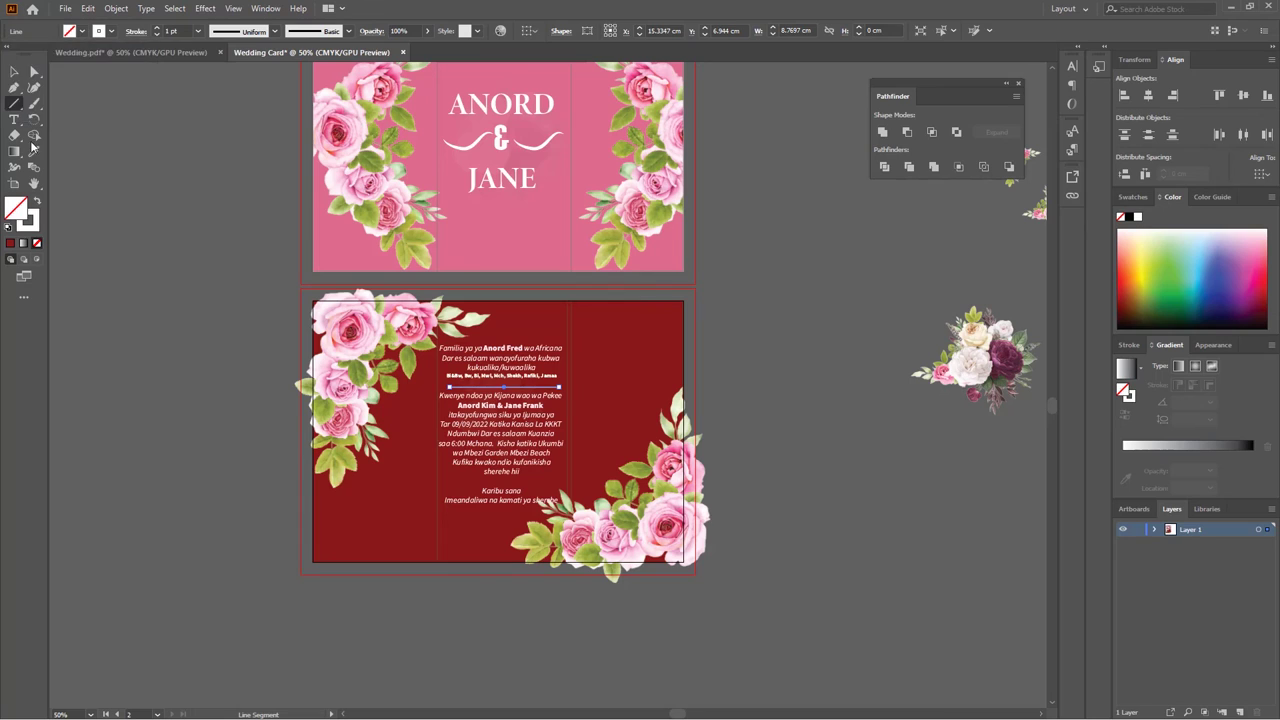
click(754, 340)
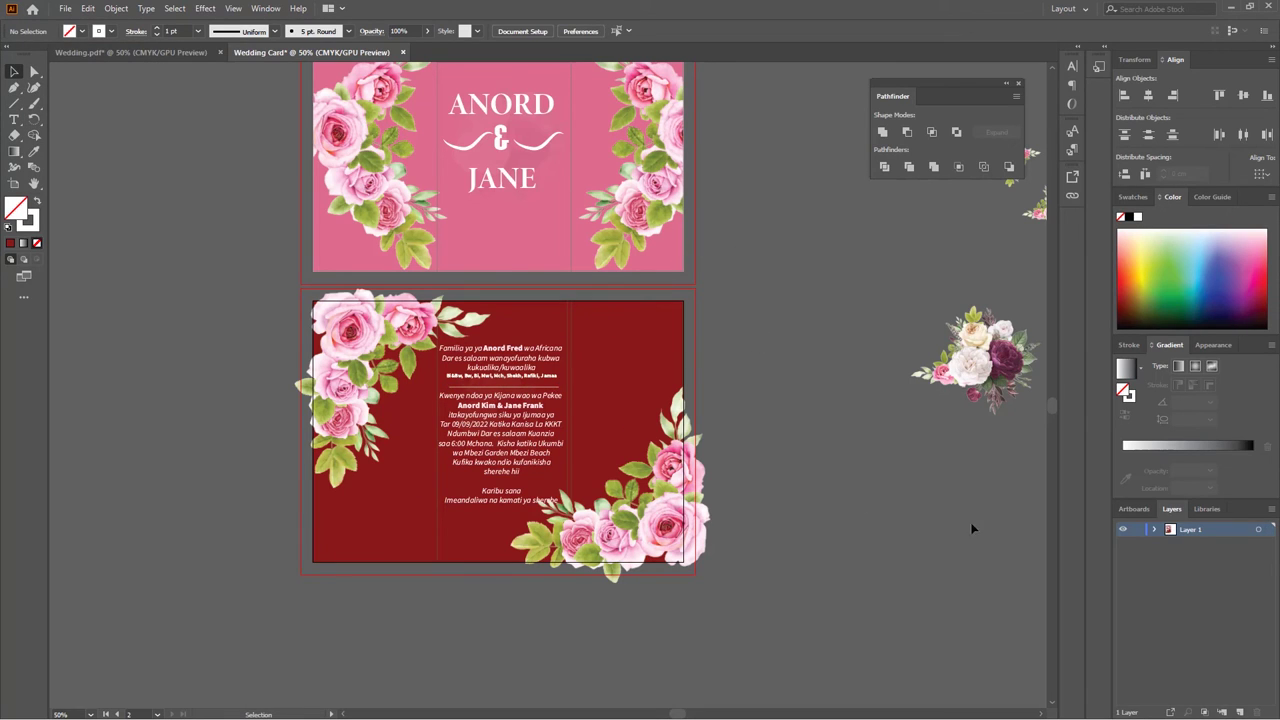
Step: Save the card as Wedding Card.ai with the default Illustrator Options
drag(1054, 414, 1051, 403)
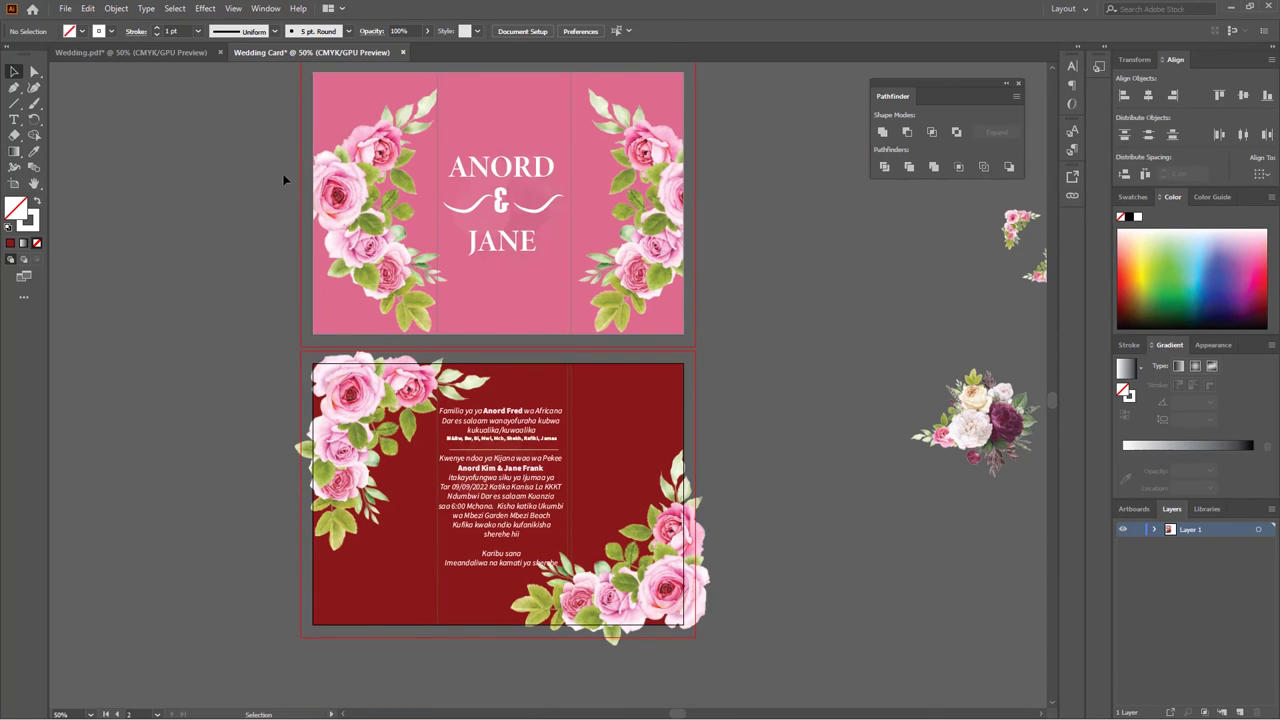
click(65, 9)
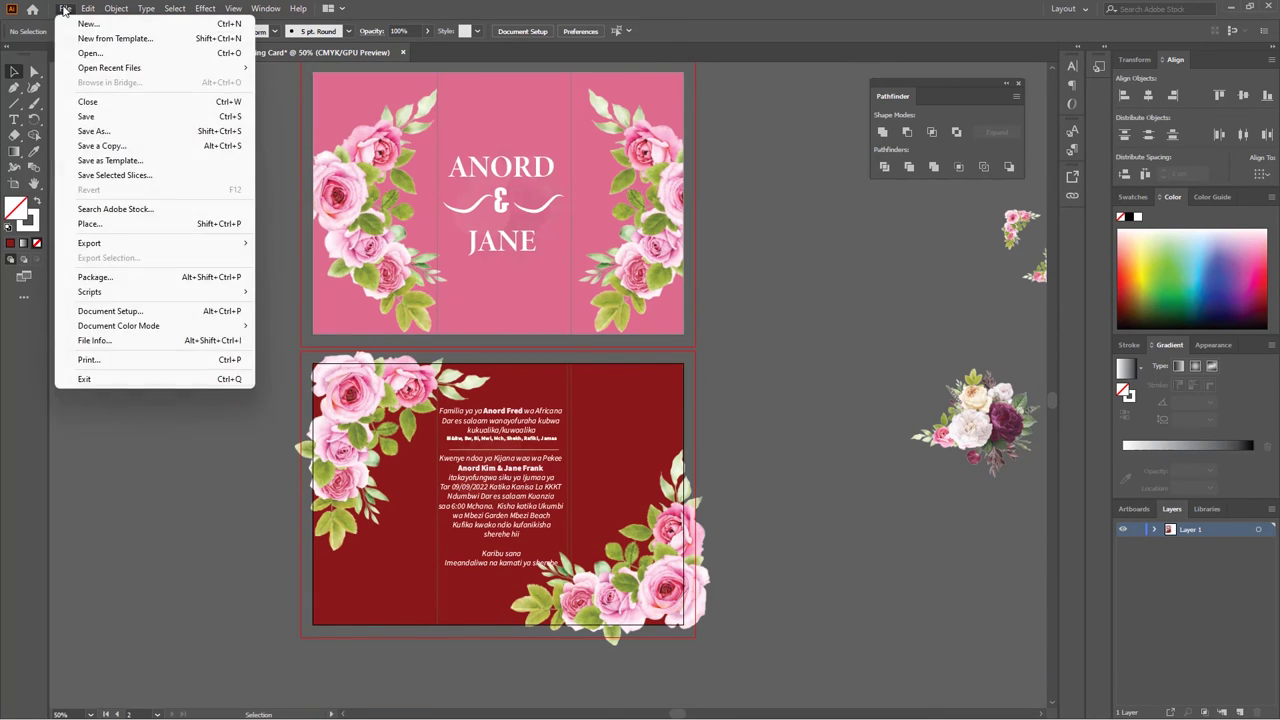
click(91, 131)
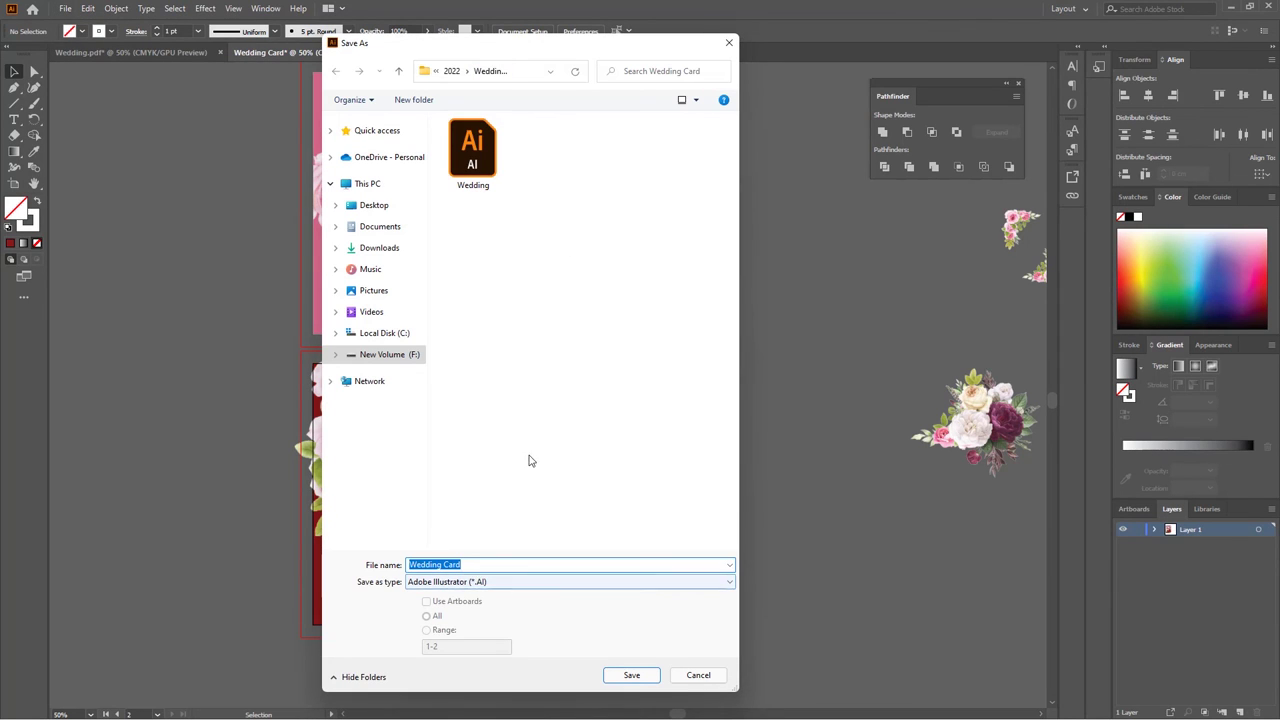
click(628, 675)
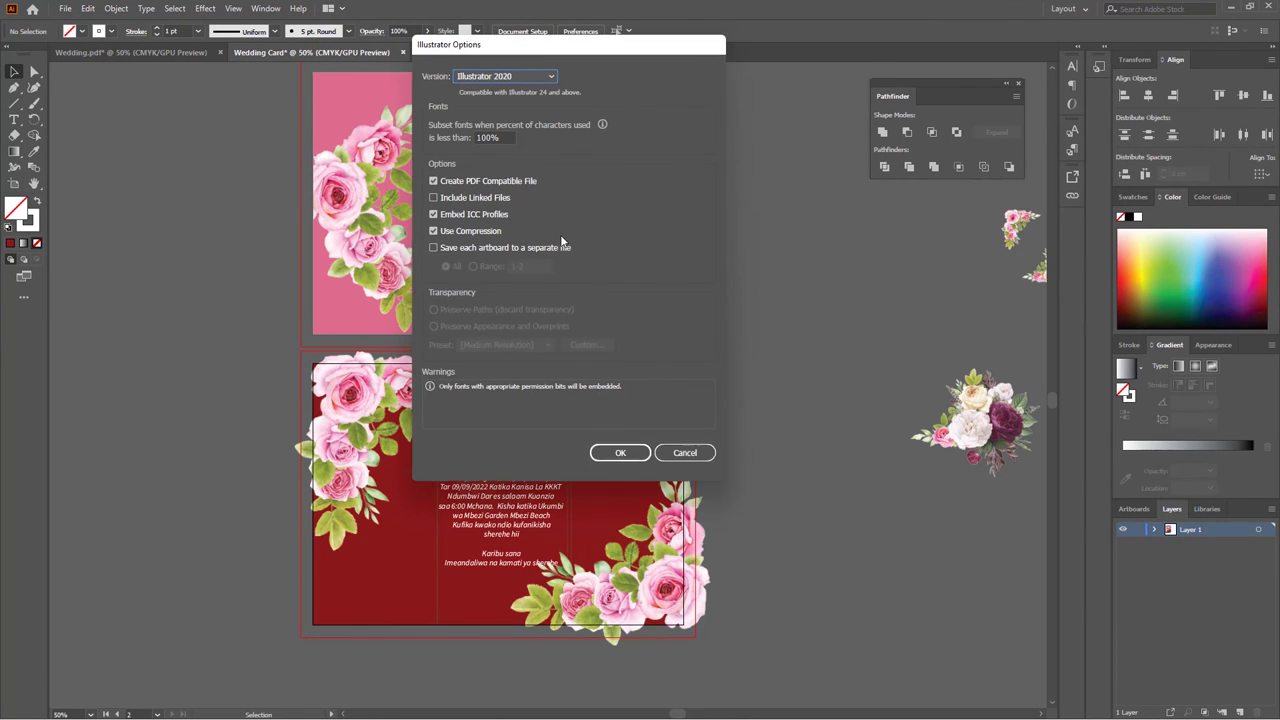
click(609, 452)
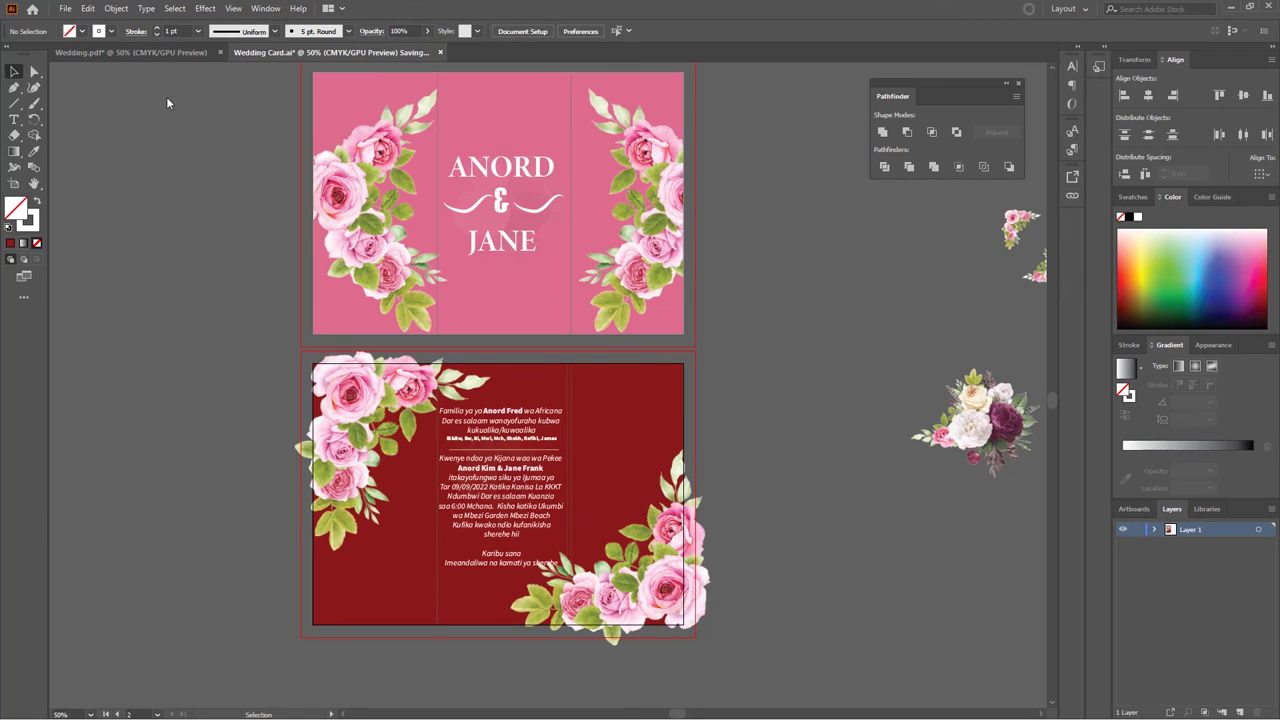
click(65, 9)
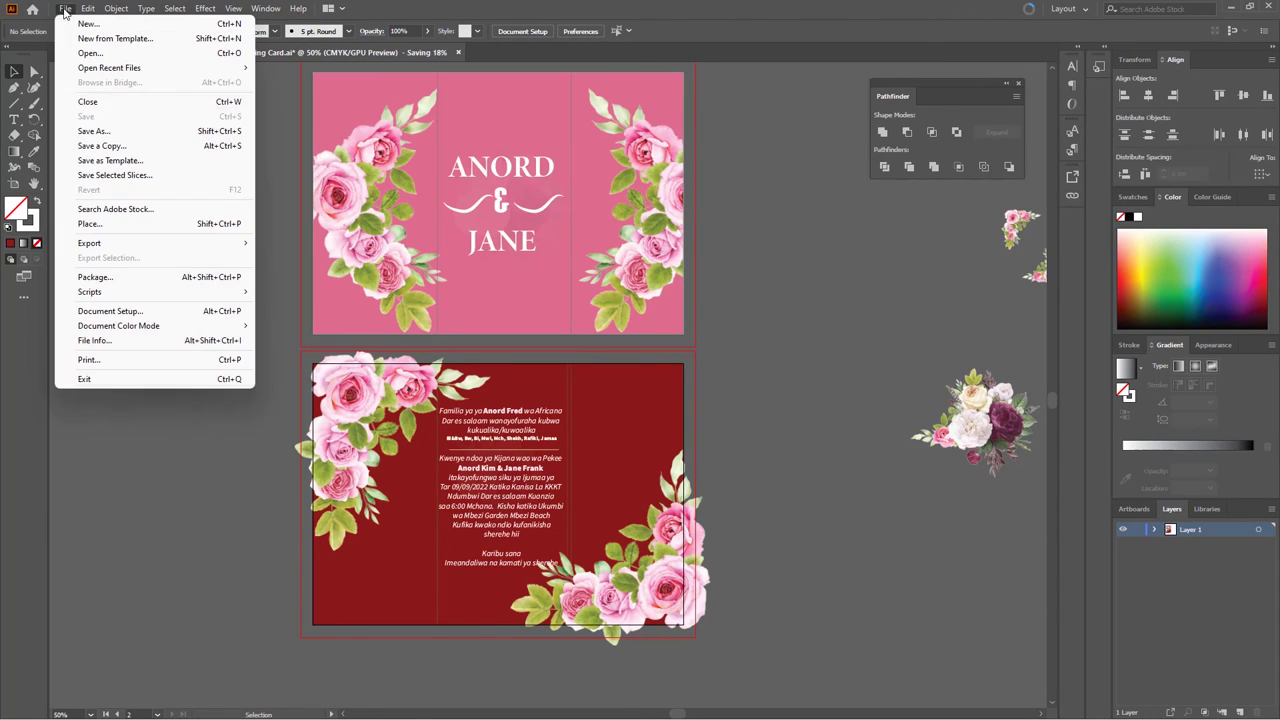
click(108, 132)
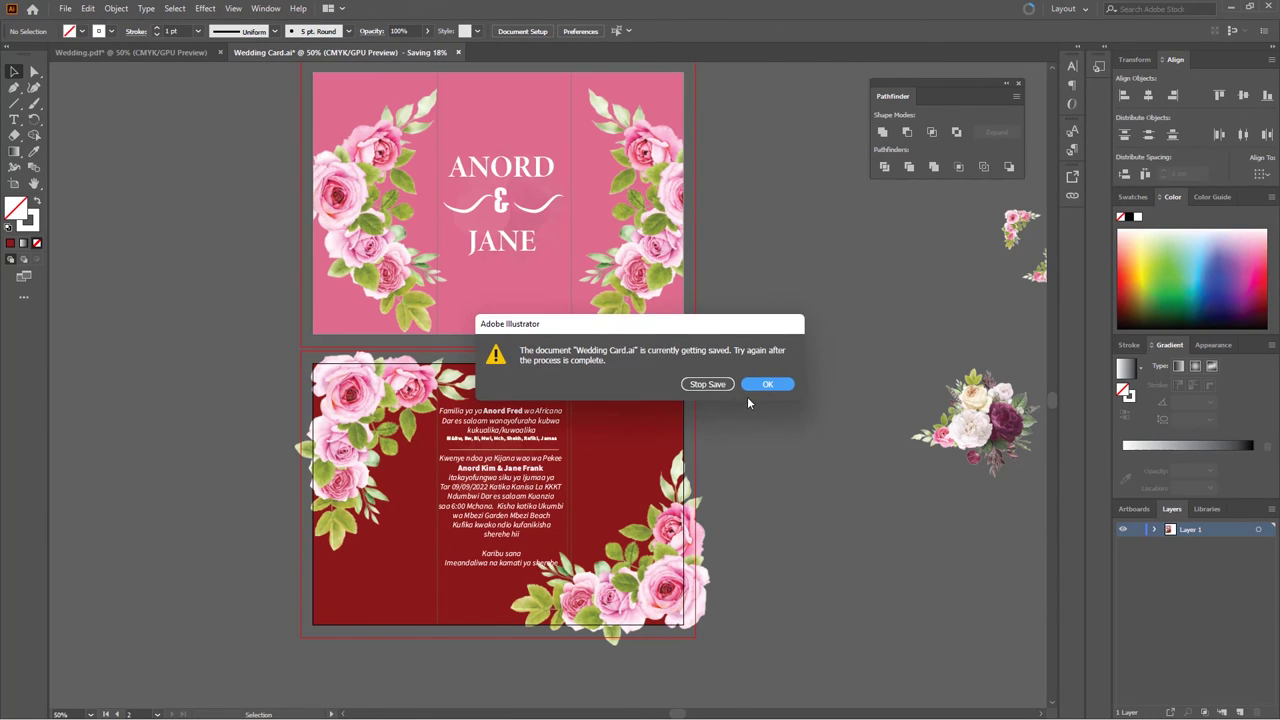
click(767, 385)
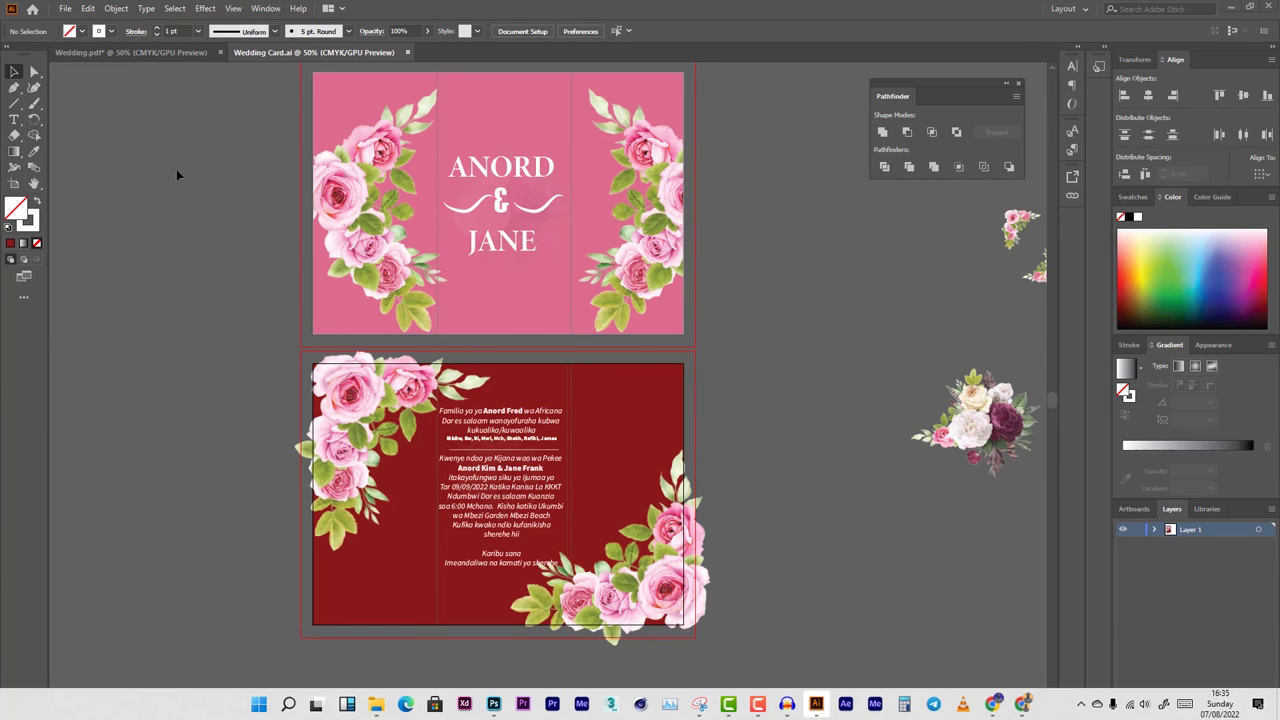
Step: Save Wedding Card as an Adobe PDF using the [High Quality Print] preset
click(65, 8)
click(121, 131)
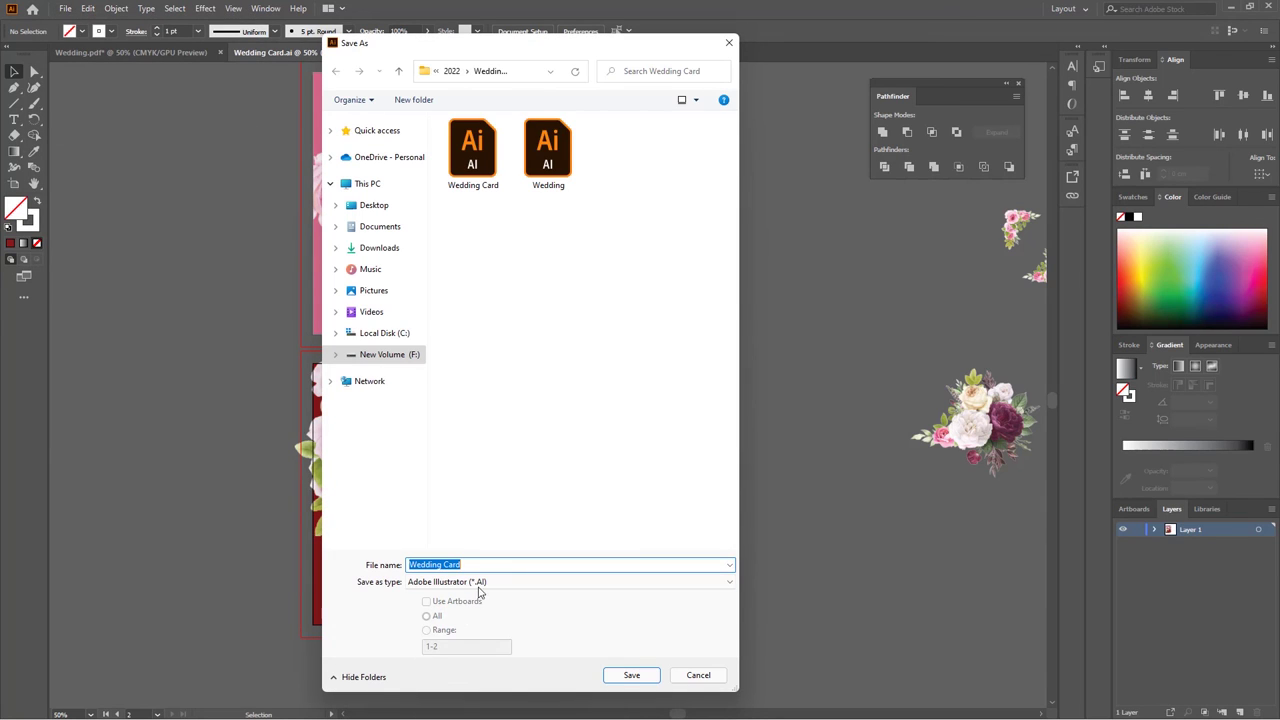
click(478, 586)
click(458, 607)
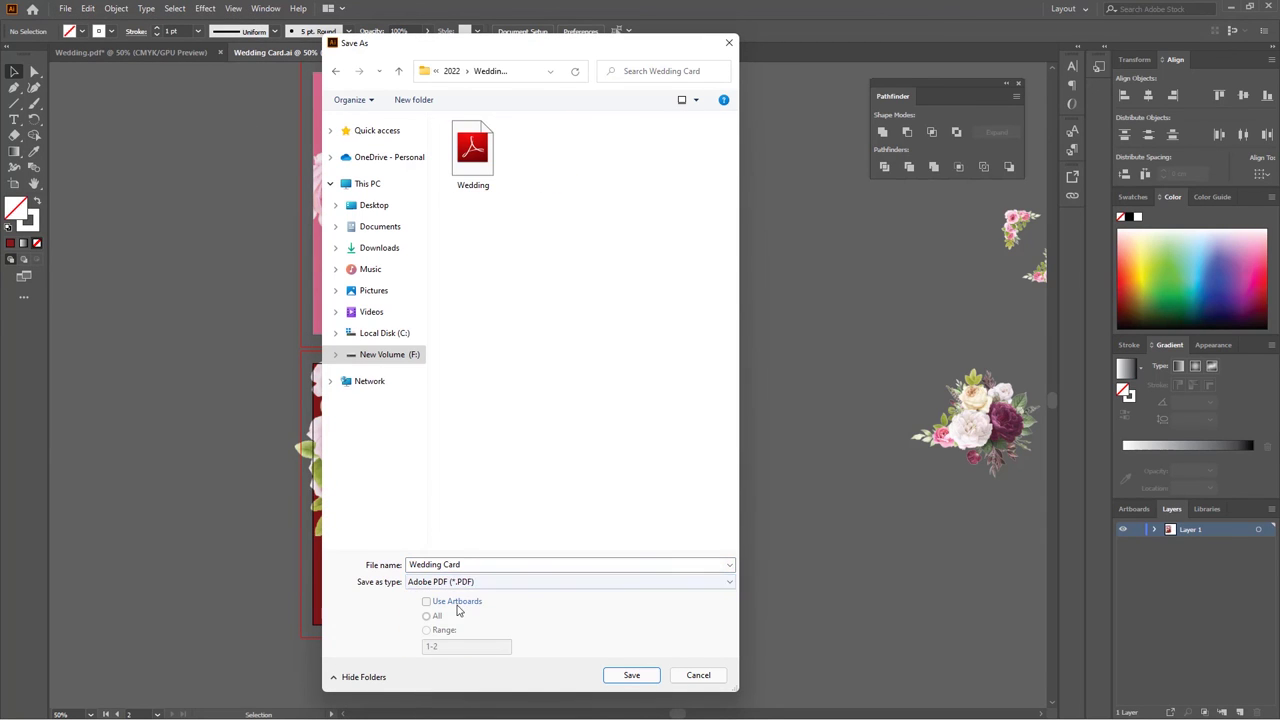
click(611, 676)
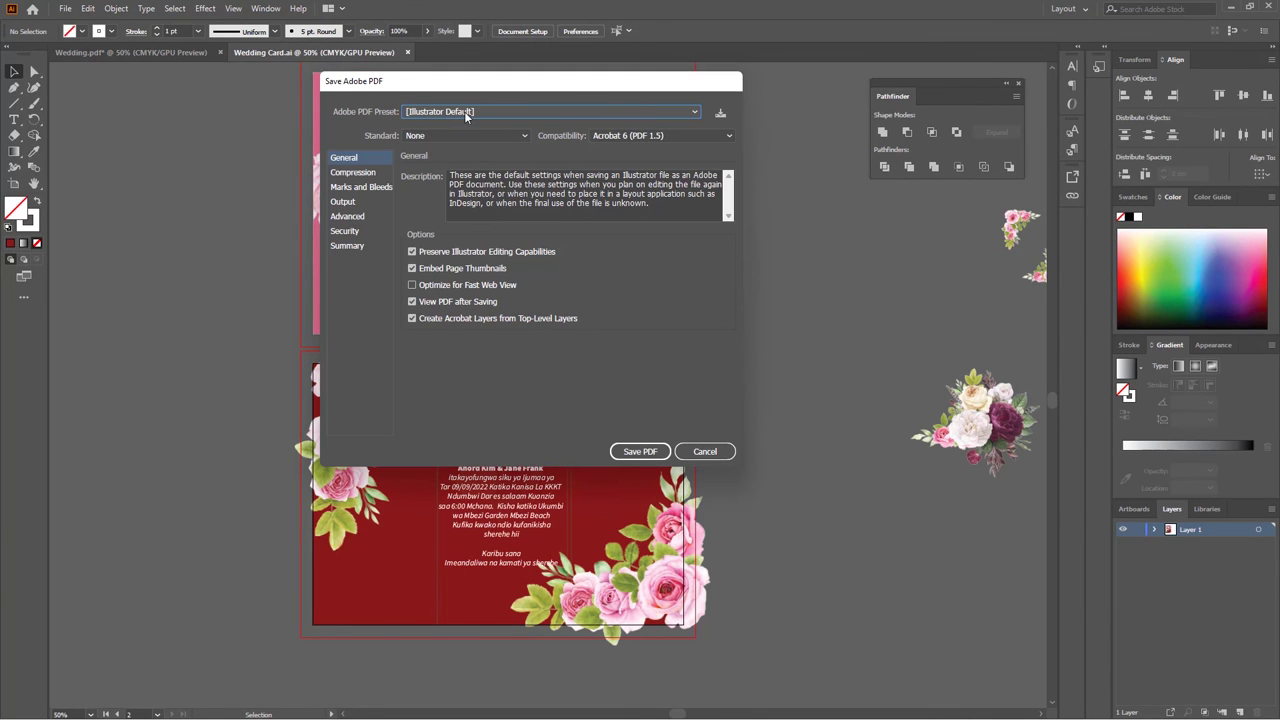
click(445, 112)
click(447, 163)
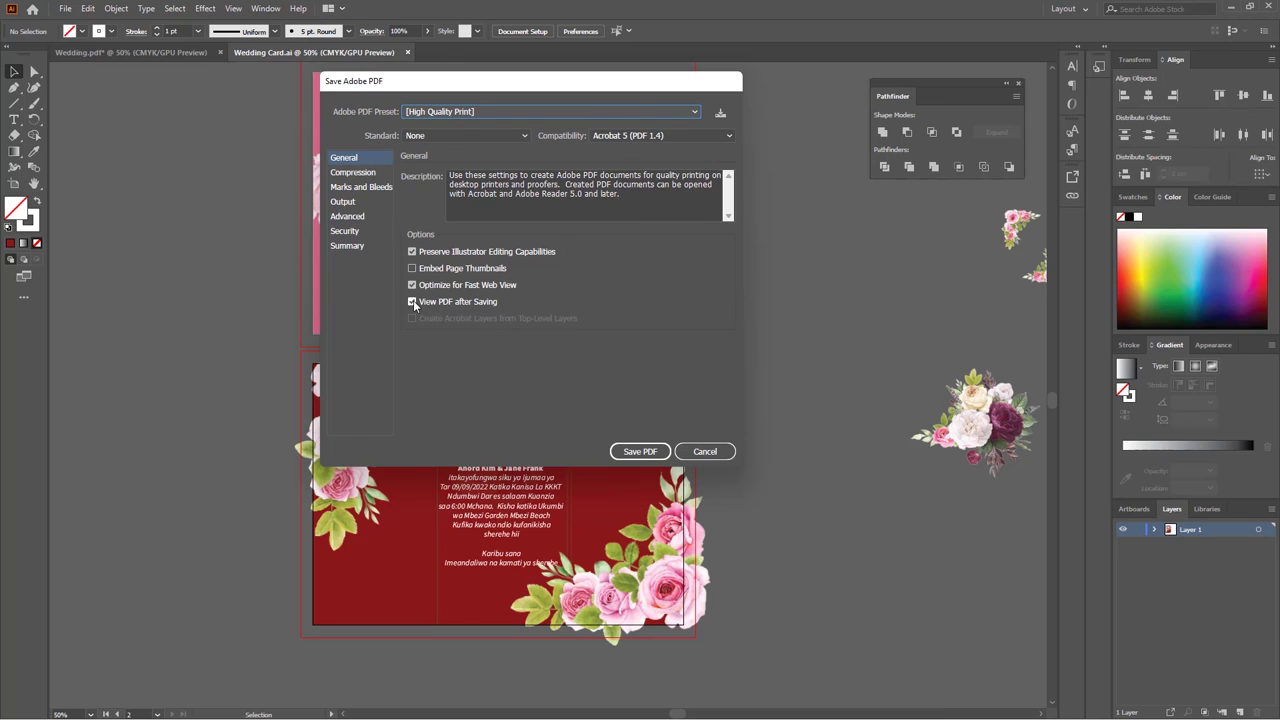
click(630, 451)
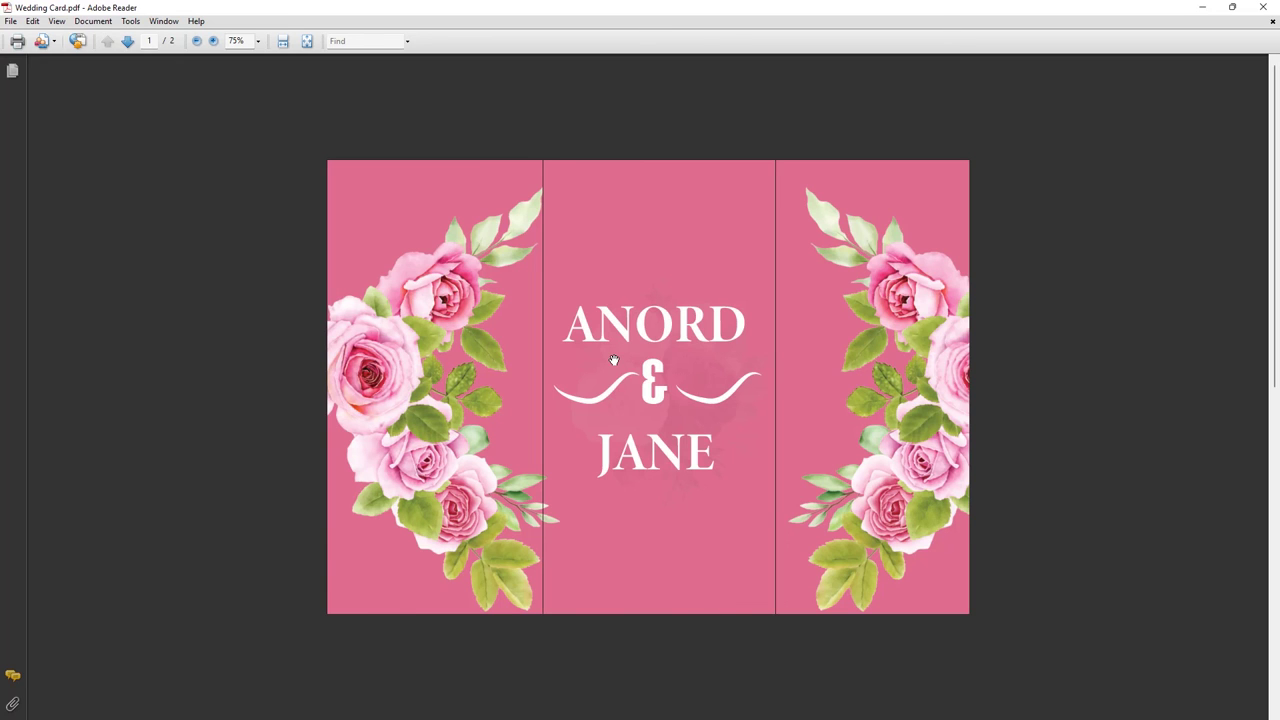
Step: Scroll to page 2 of Wedding Card.pdf in Adobe Reader, then minimize Reader to reveal Foxit
scroll(614, 360, down, 3)
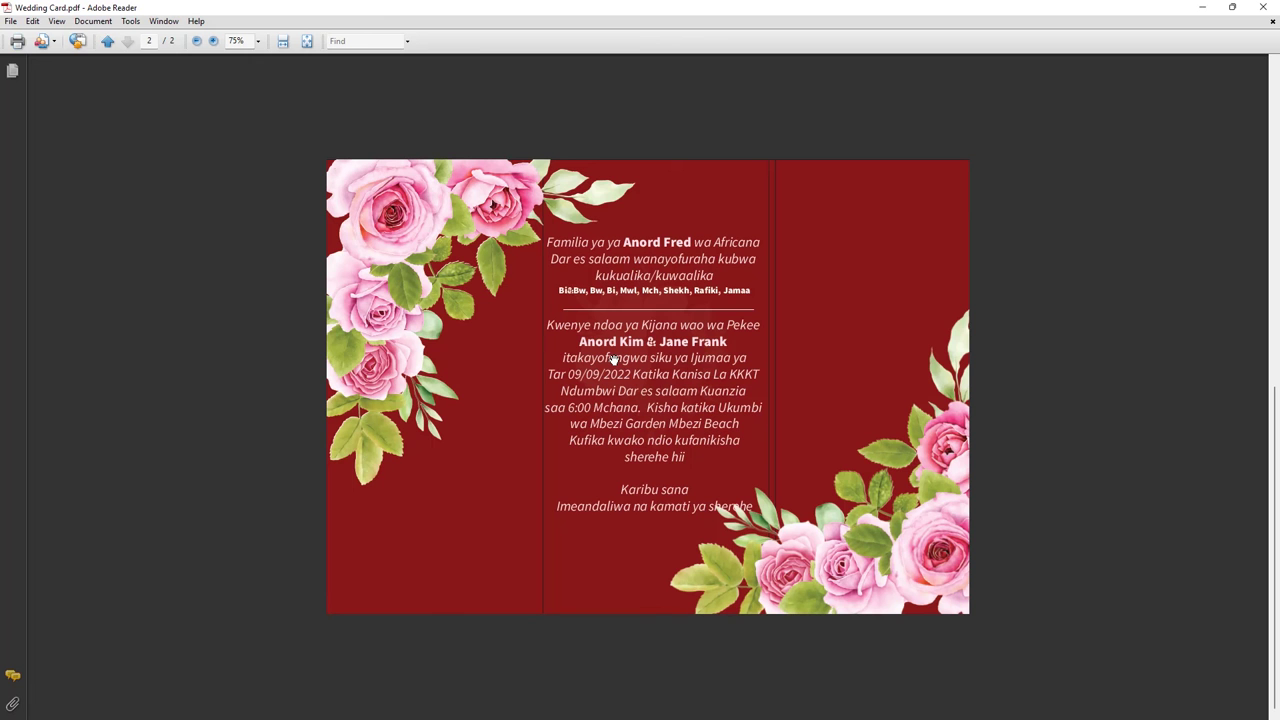
click(1201, 7)
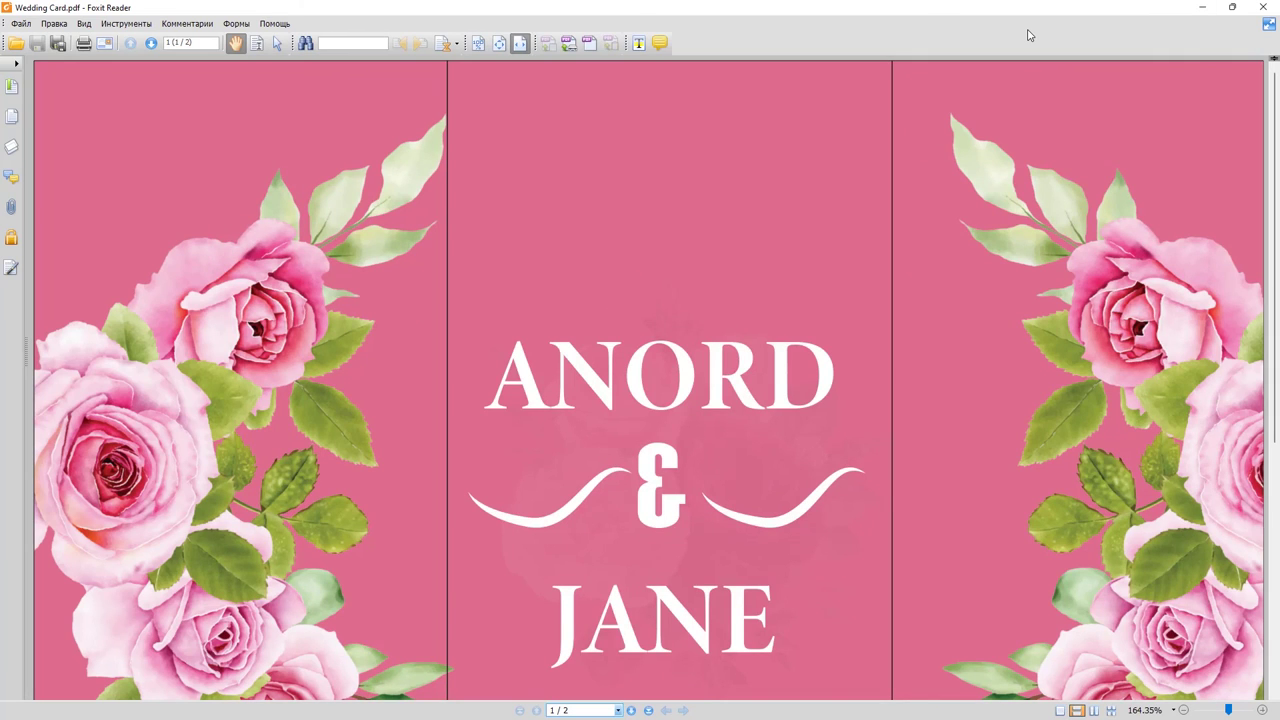
Step: Zoom Foxit Reader out to 25% to show both Wedding Card.pdf pages, then open the Start menu
key(ctrl+minus)
key(ctrl+minus)
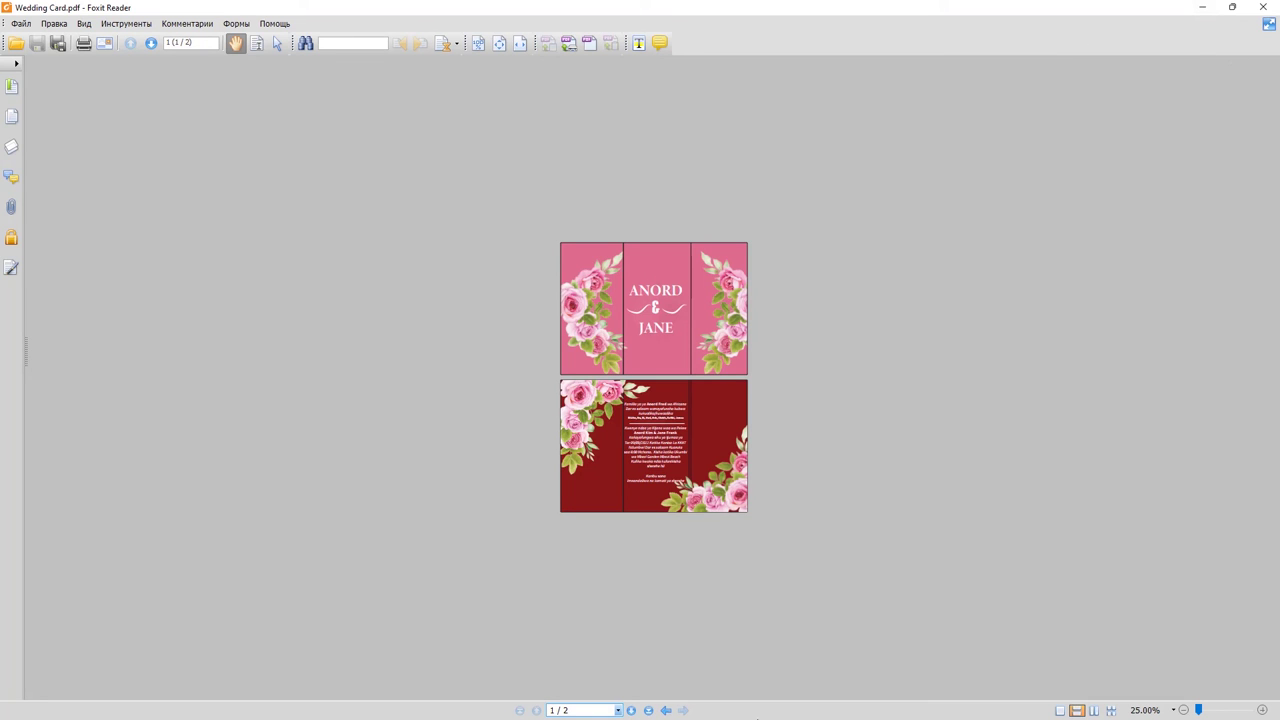
key(super)
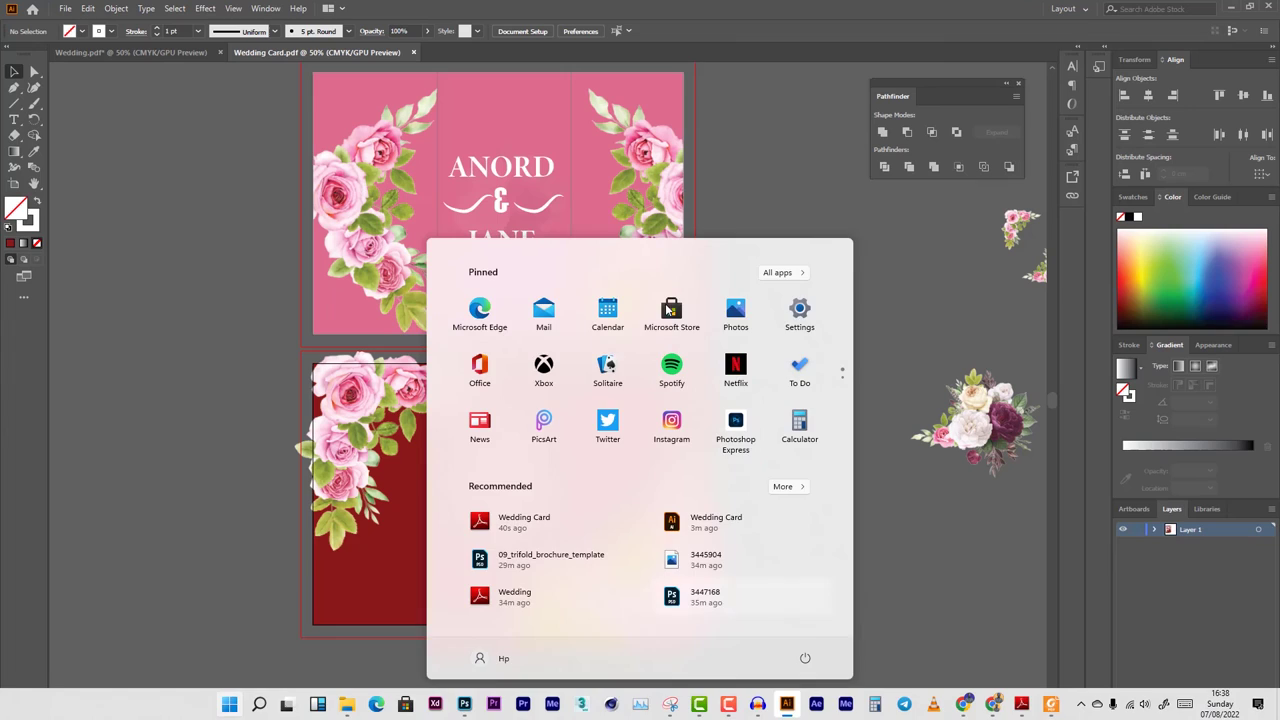
click(757, 200)
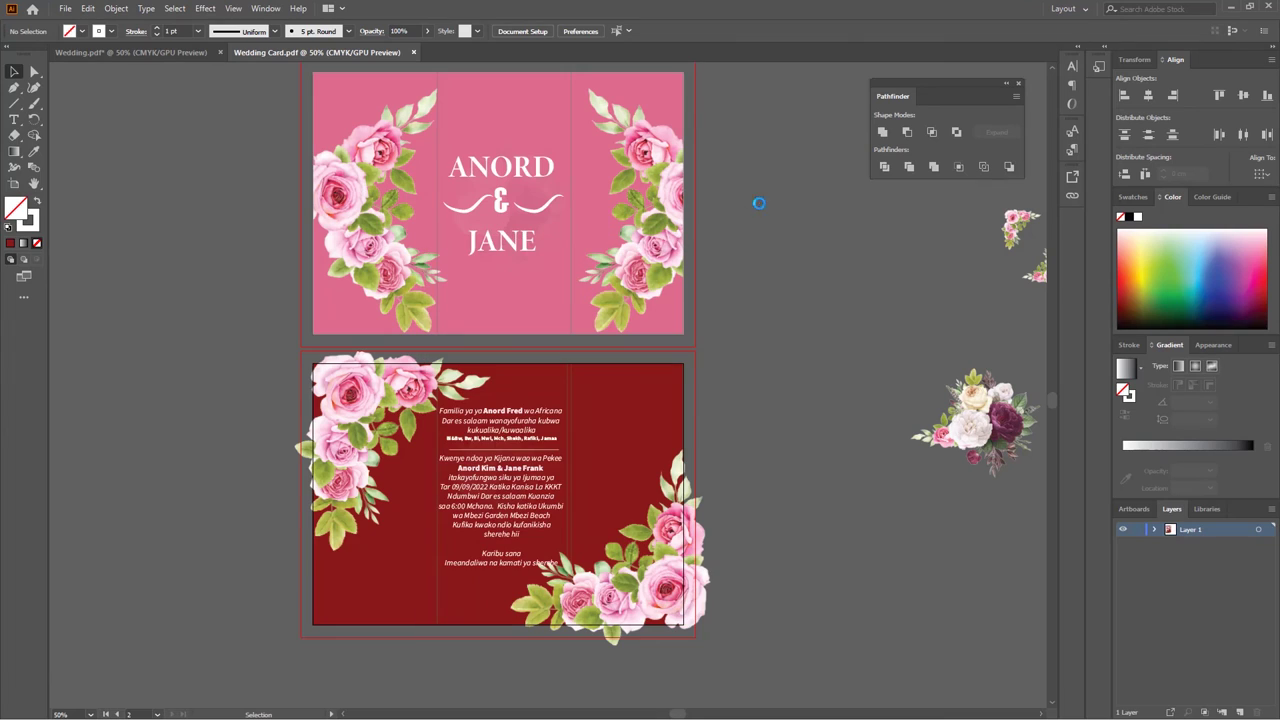